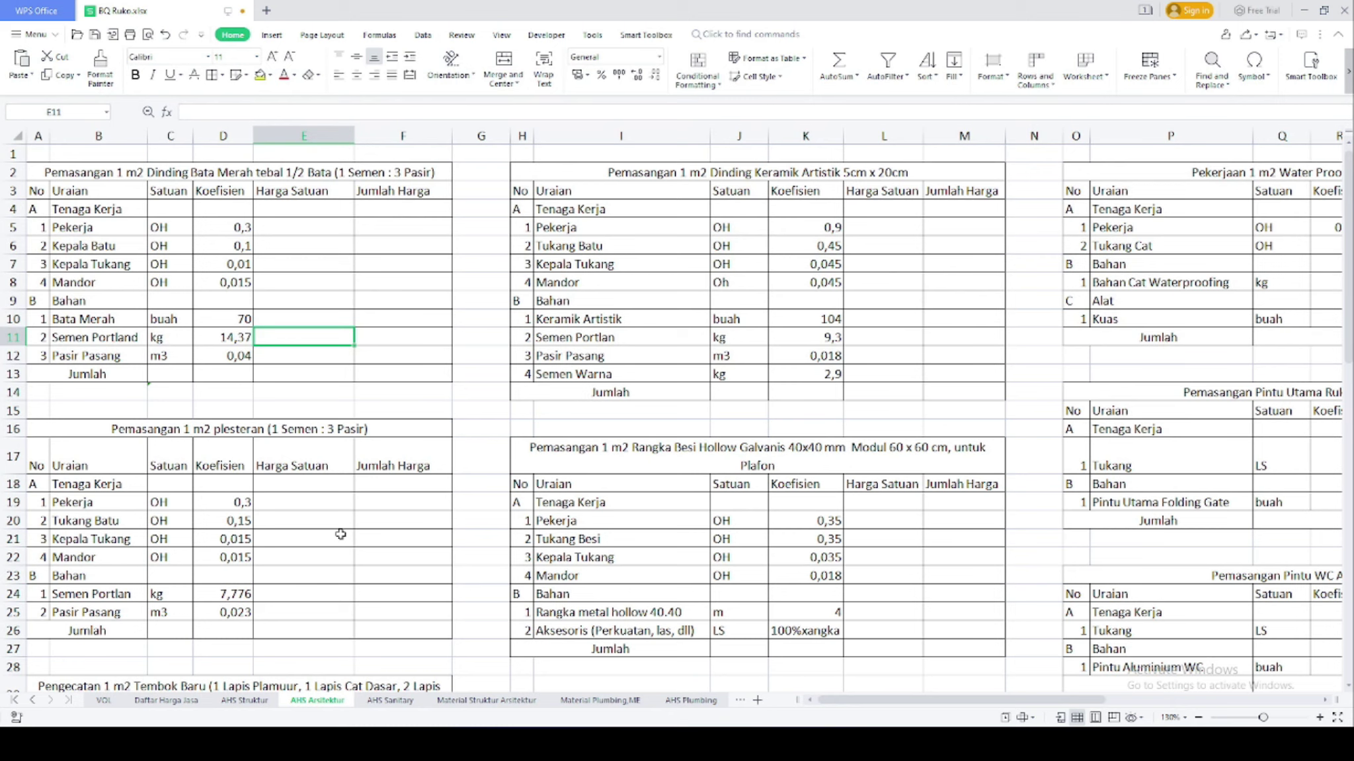
# Link the brick wall table's Pekerja and Kepala Batu unit prices to the Pekerja (H11) and Tukang Batu (C7) wages on Daftar Harga Jasa
pyautogui.click(307, 228)
pyautogui.write('=')
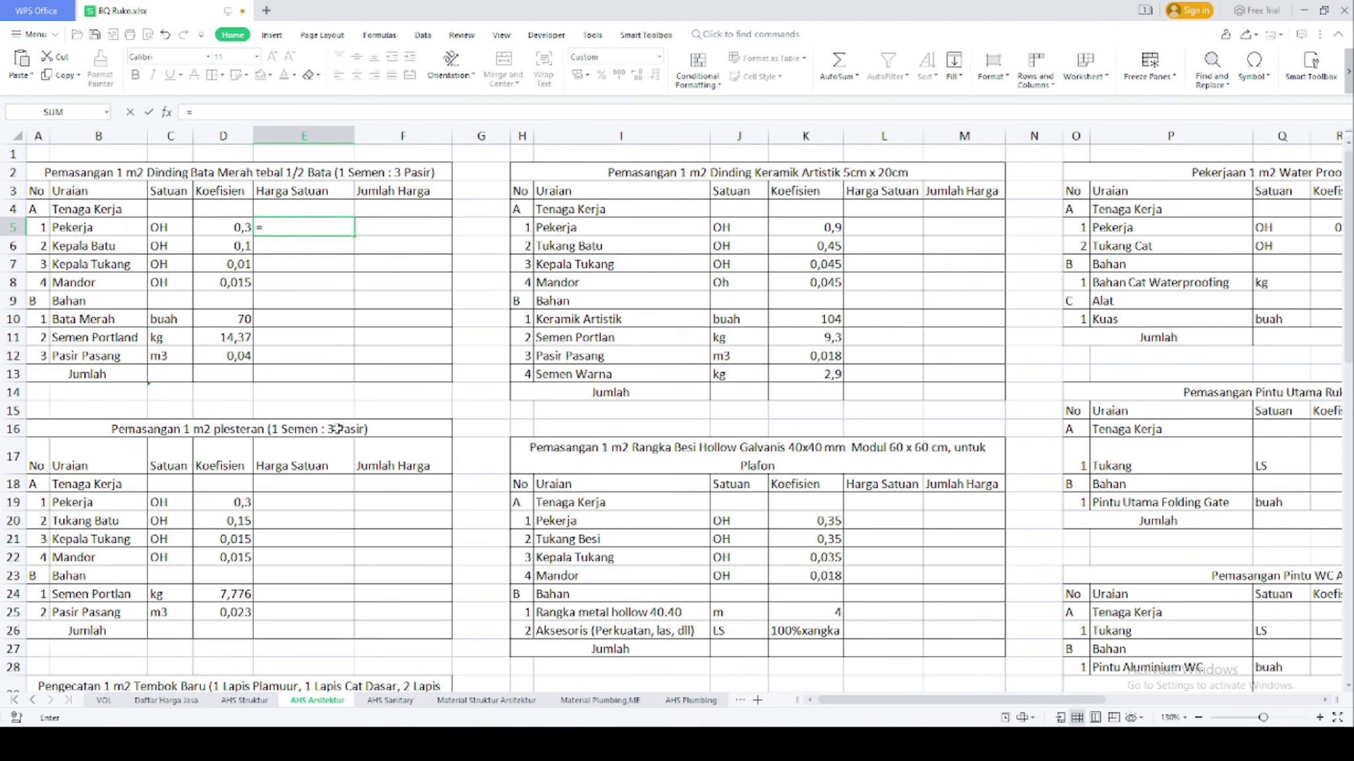
pyautogui.click(165, 700)
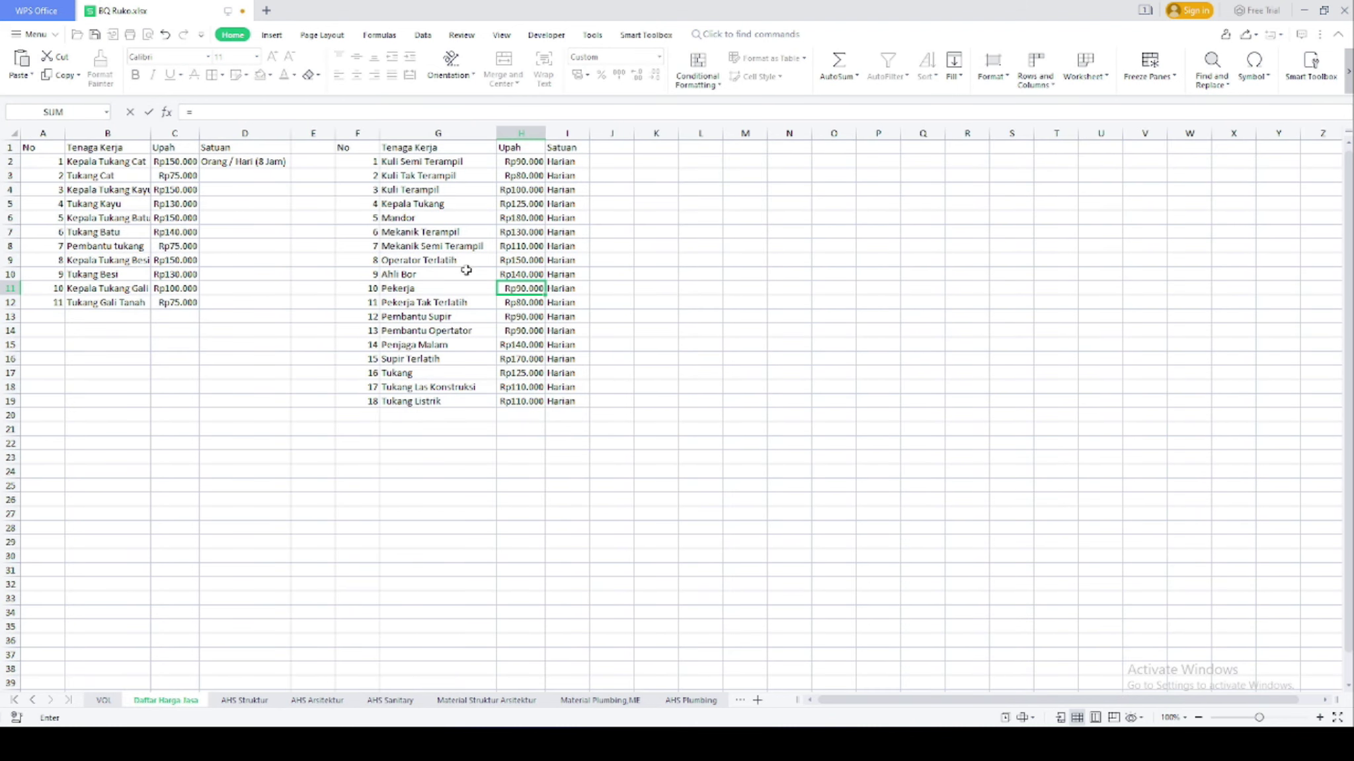
pyautogui.click(517, 288)
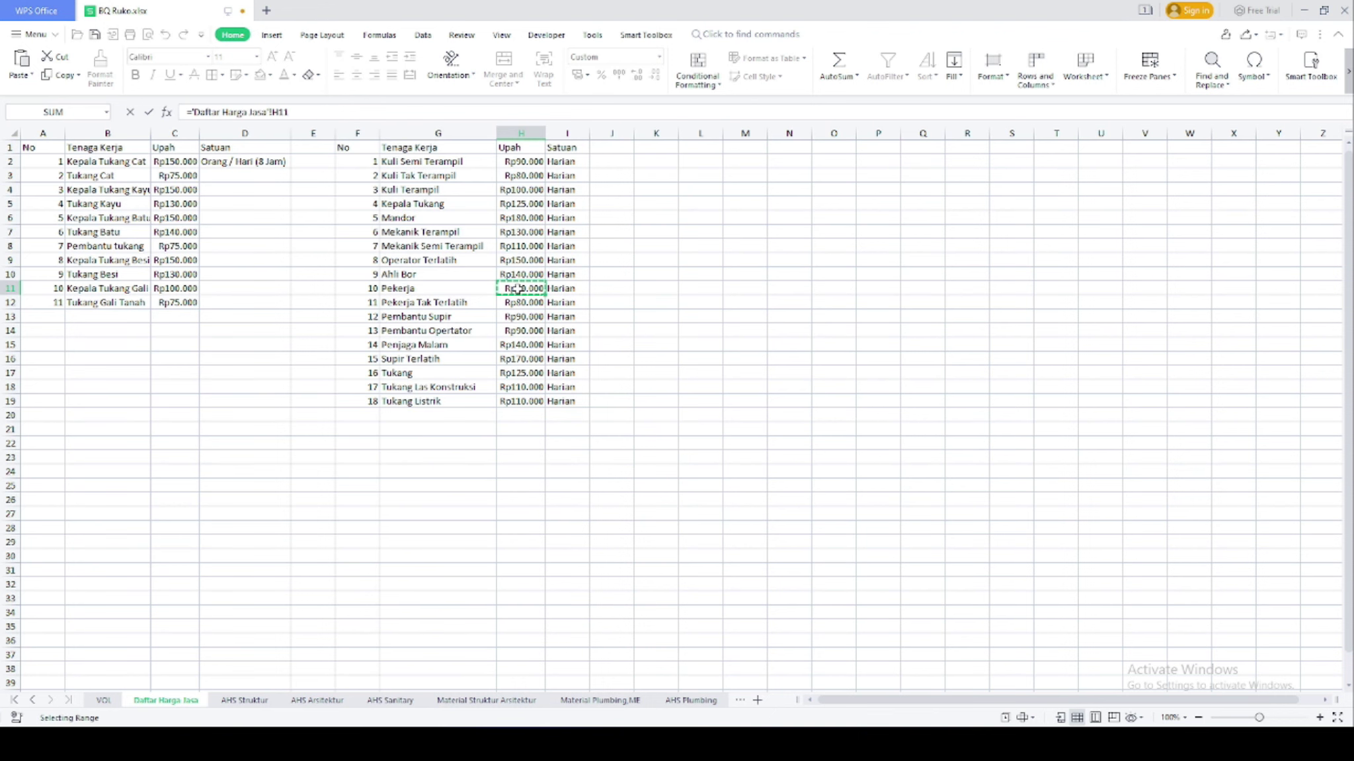
pyautogui.press('Return')
pyautogui.write('=')
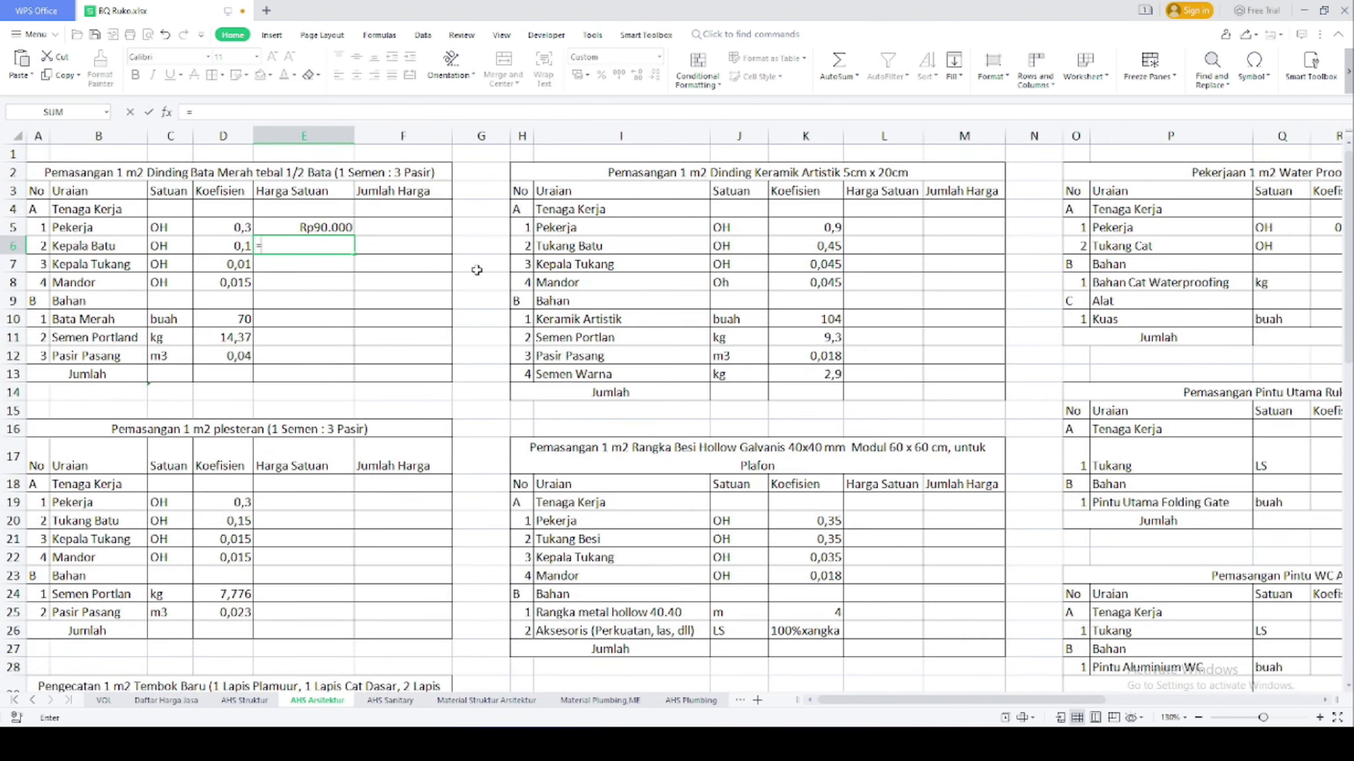
pyautogui.click(191, 701)
pyautogui.click(176, 228)
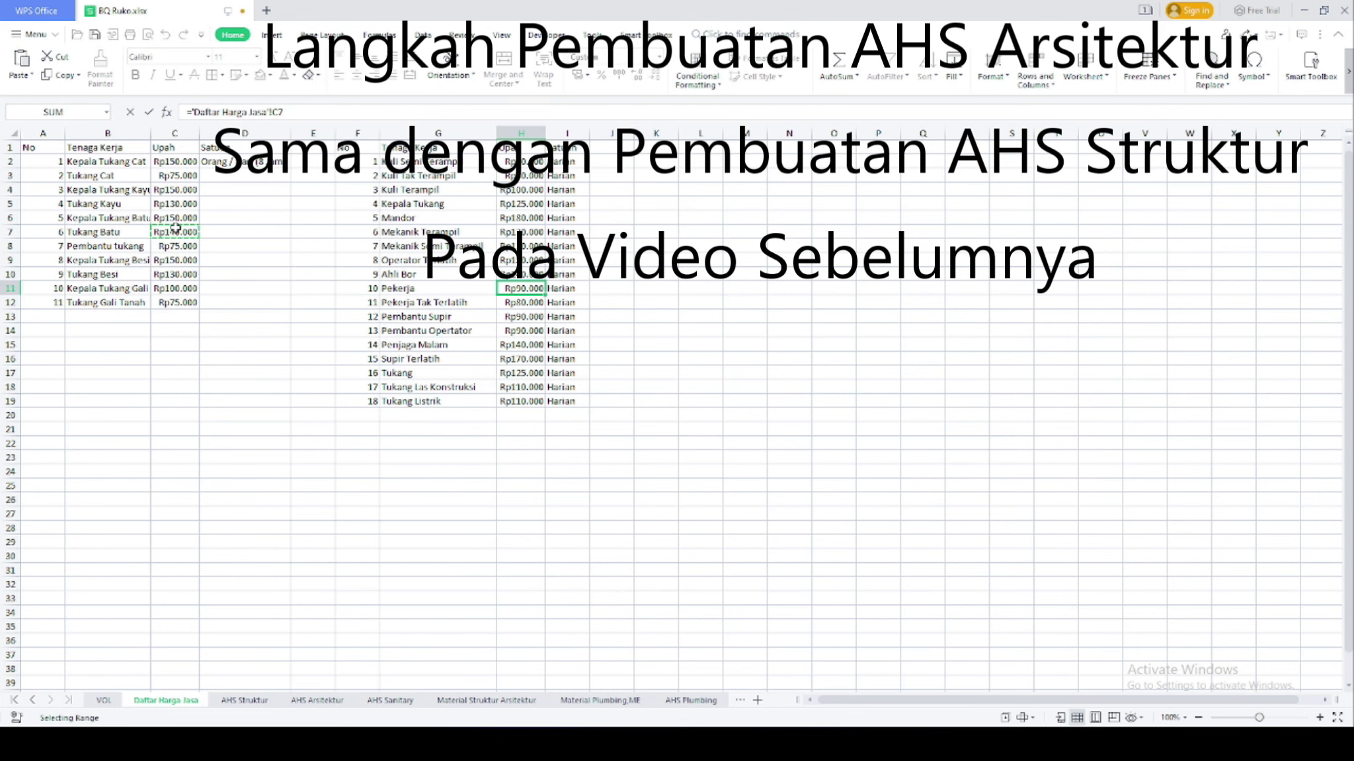
pyautogui.press('Return')
# Link the brick wall table's Kepala Tukang and Mandor unit prices to the Kepala Tukang Batu (C6) and Mandor (H6) wages on Daftar Harga Jasa
pyautogui.write('=')
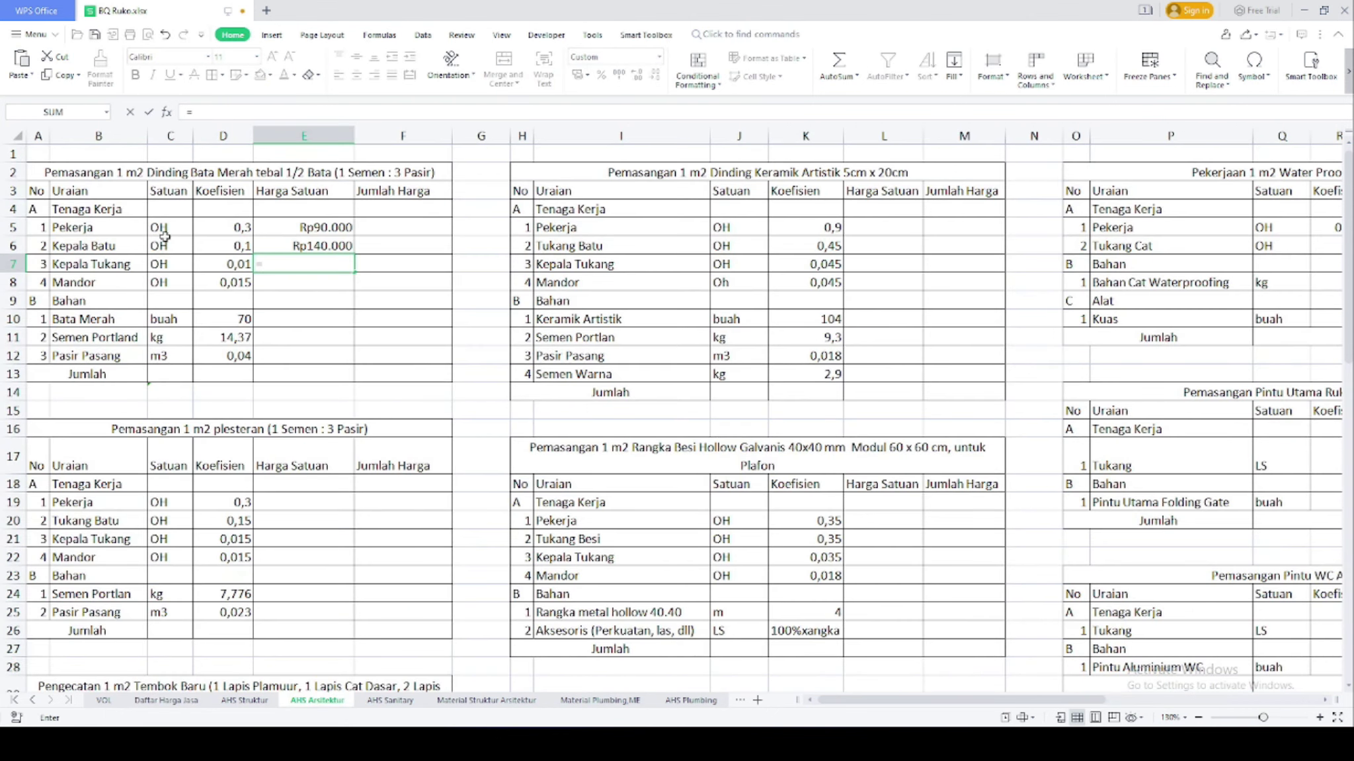
pyautogui.click(167, 702)
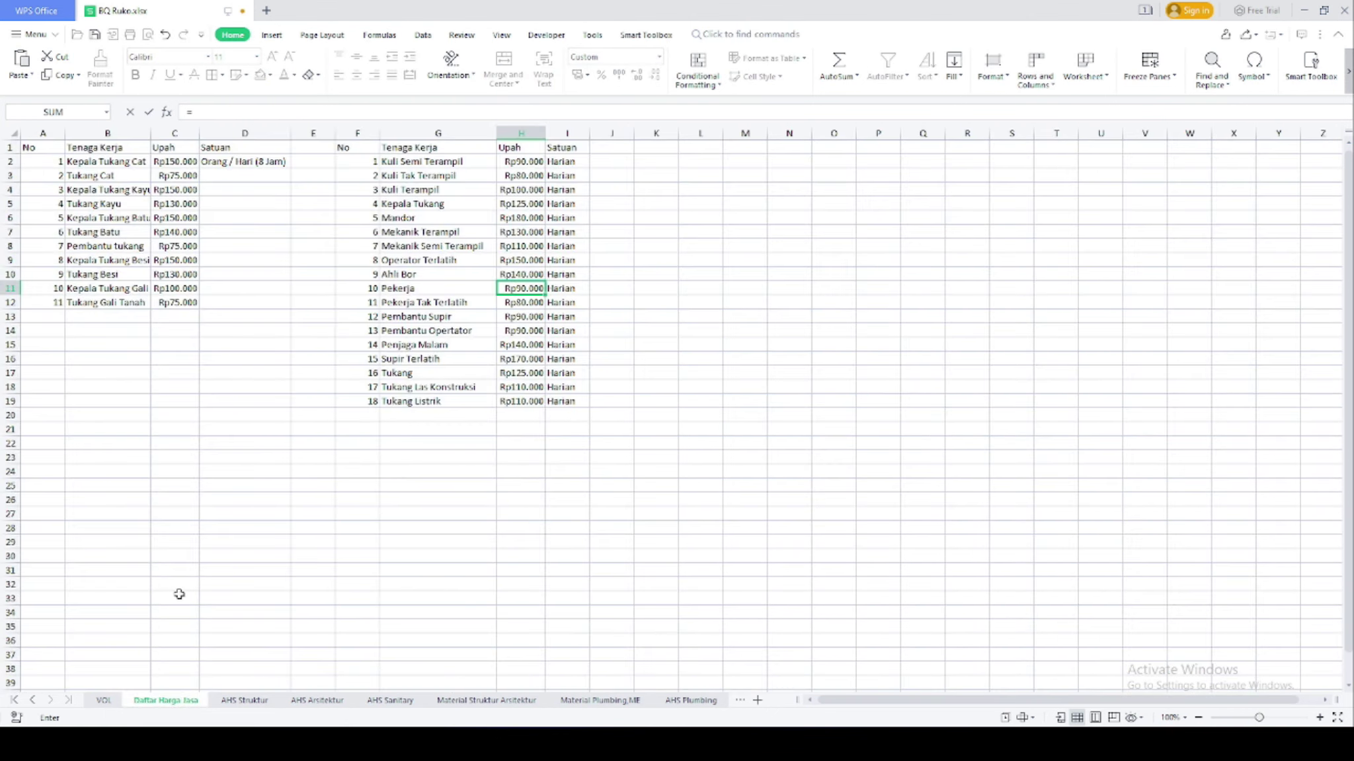
pyautogui.click(171, 220)
pyautogui.press('Return')
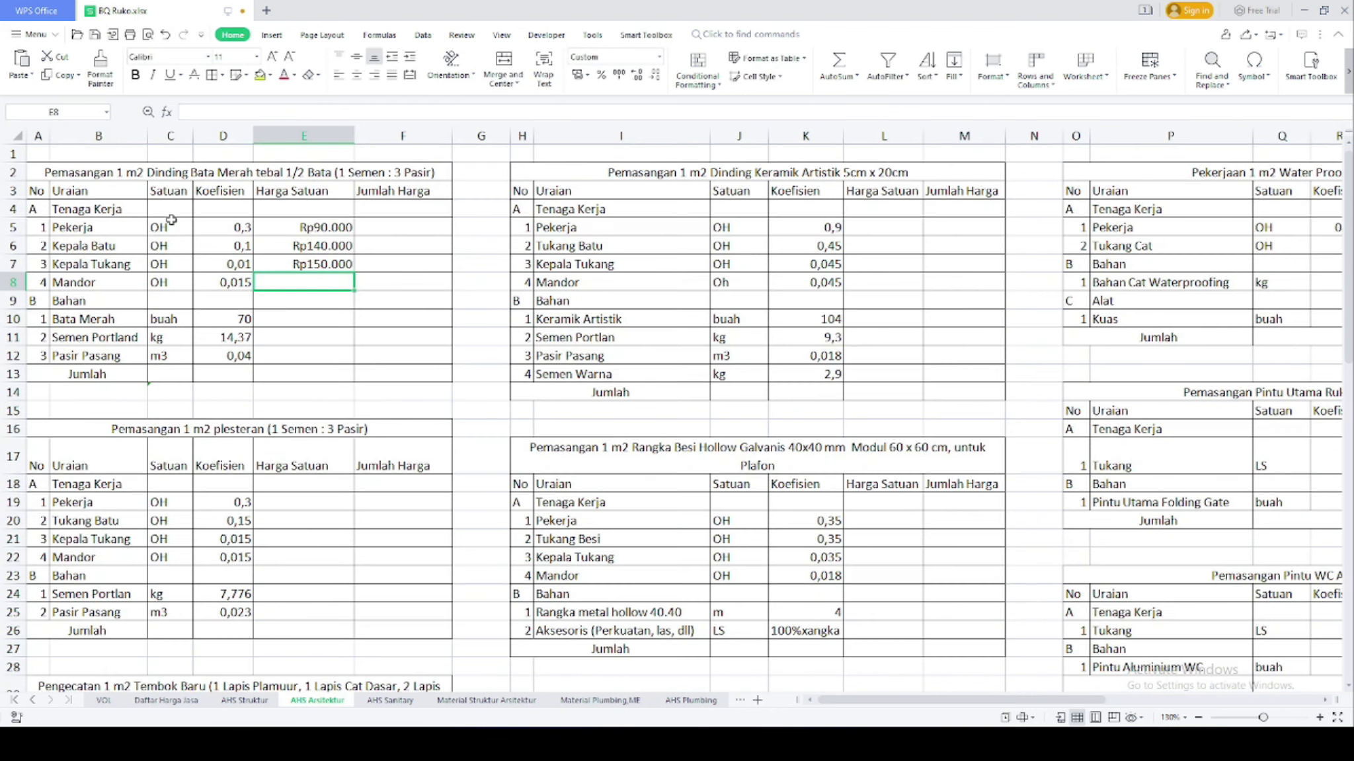
pyautogui.write('=')
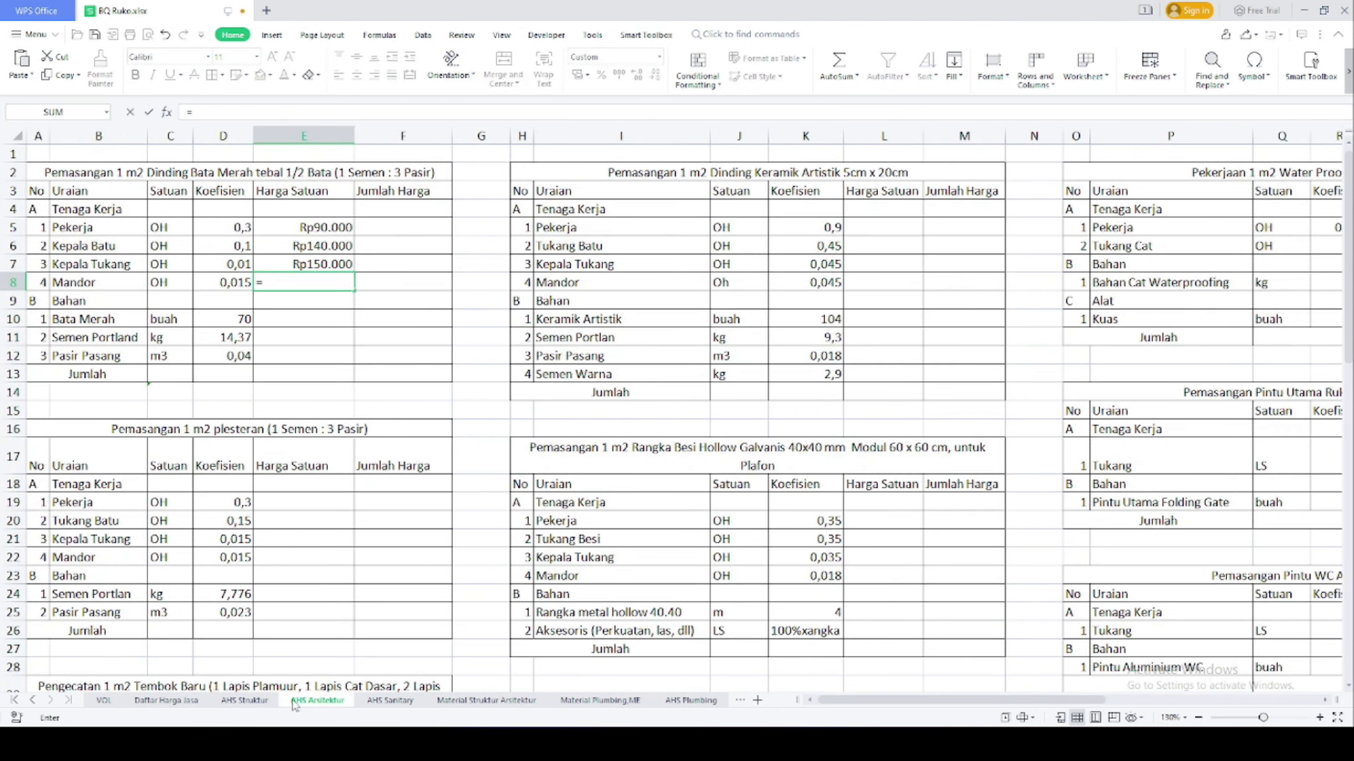
pyautogui.click(166, 700)
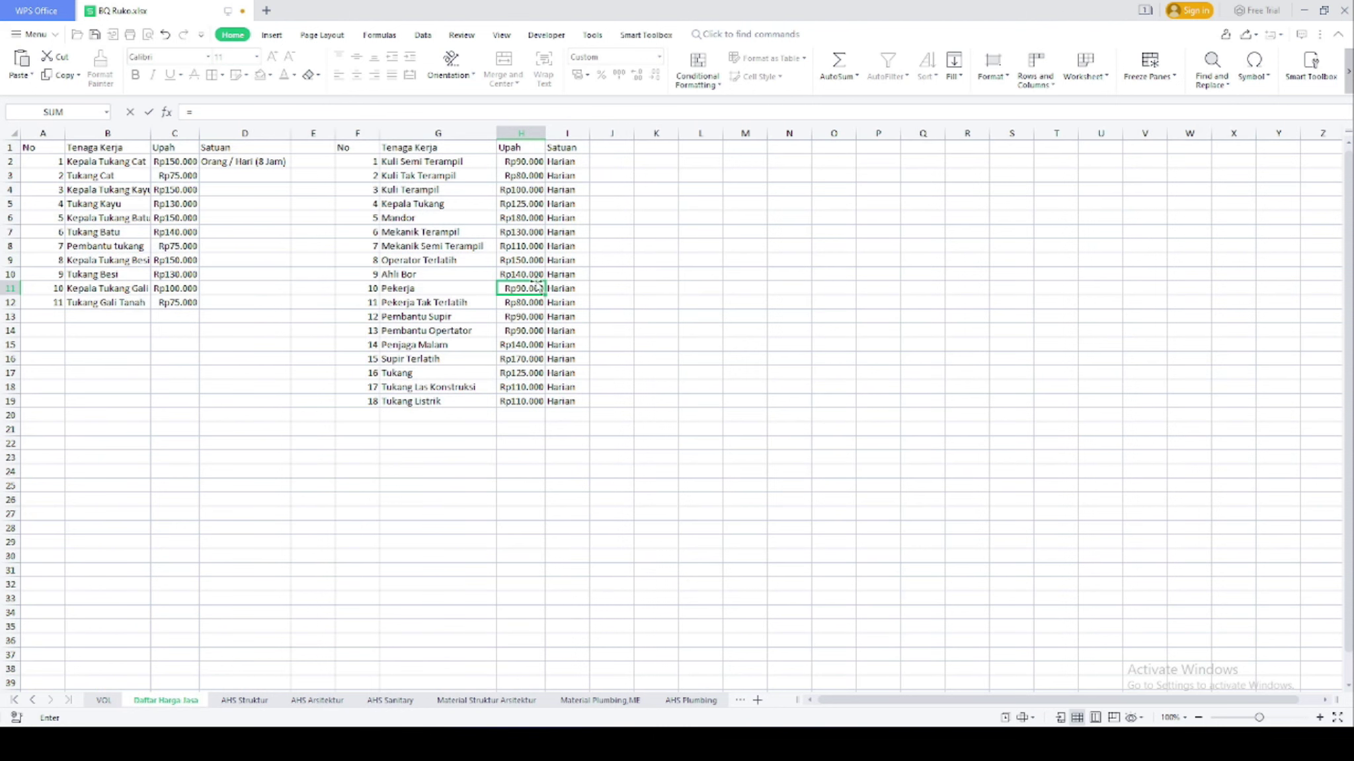
pyautogui.click(522, 220)
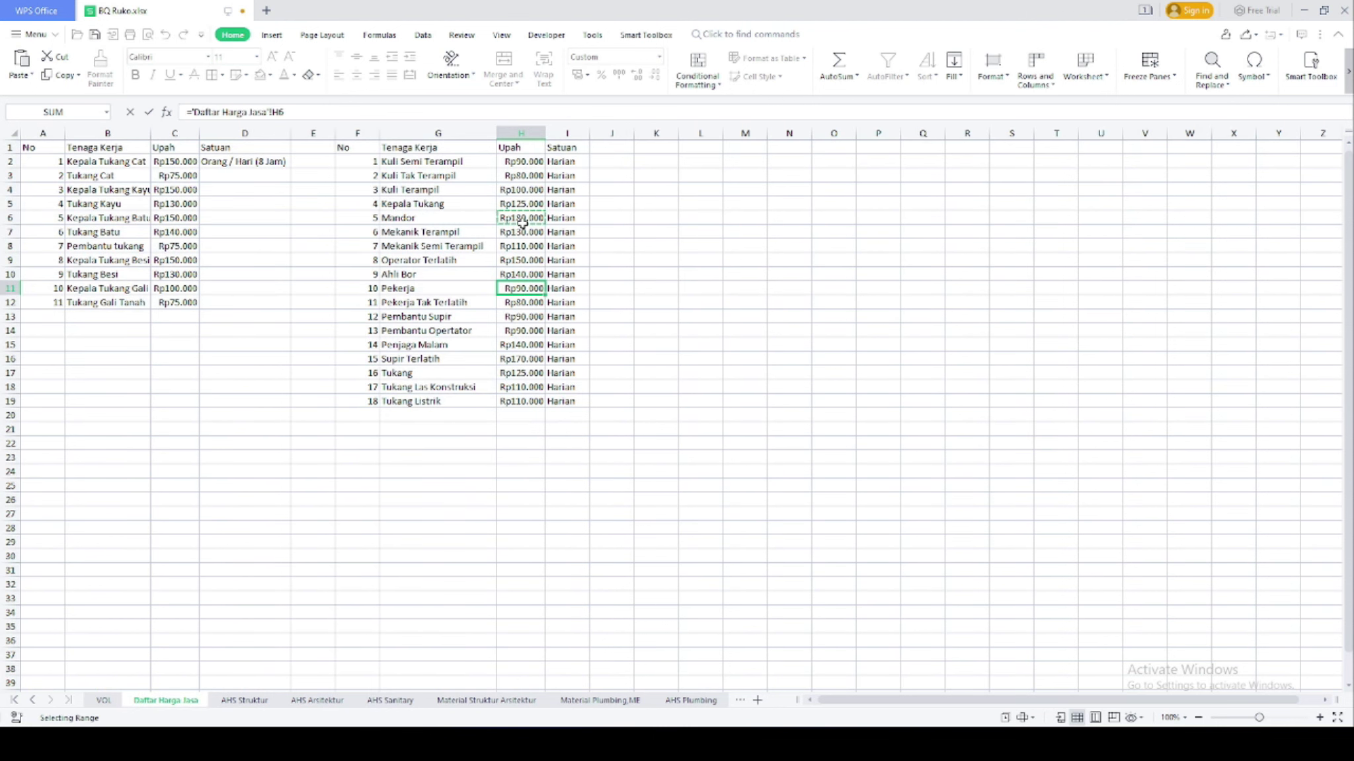
pyautogui.press('Return')
# Link the Bata Merah unit price in E10 to the Bata Merah price in C27 of the Material Struktur Arsitektur sheet
pyautogui.click(297, 313)
pyautogui.write('=')
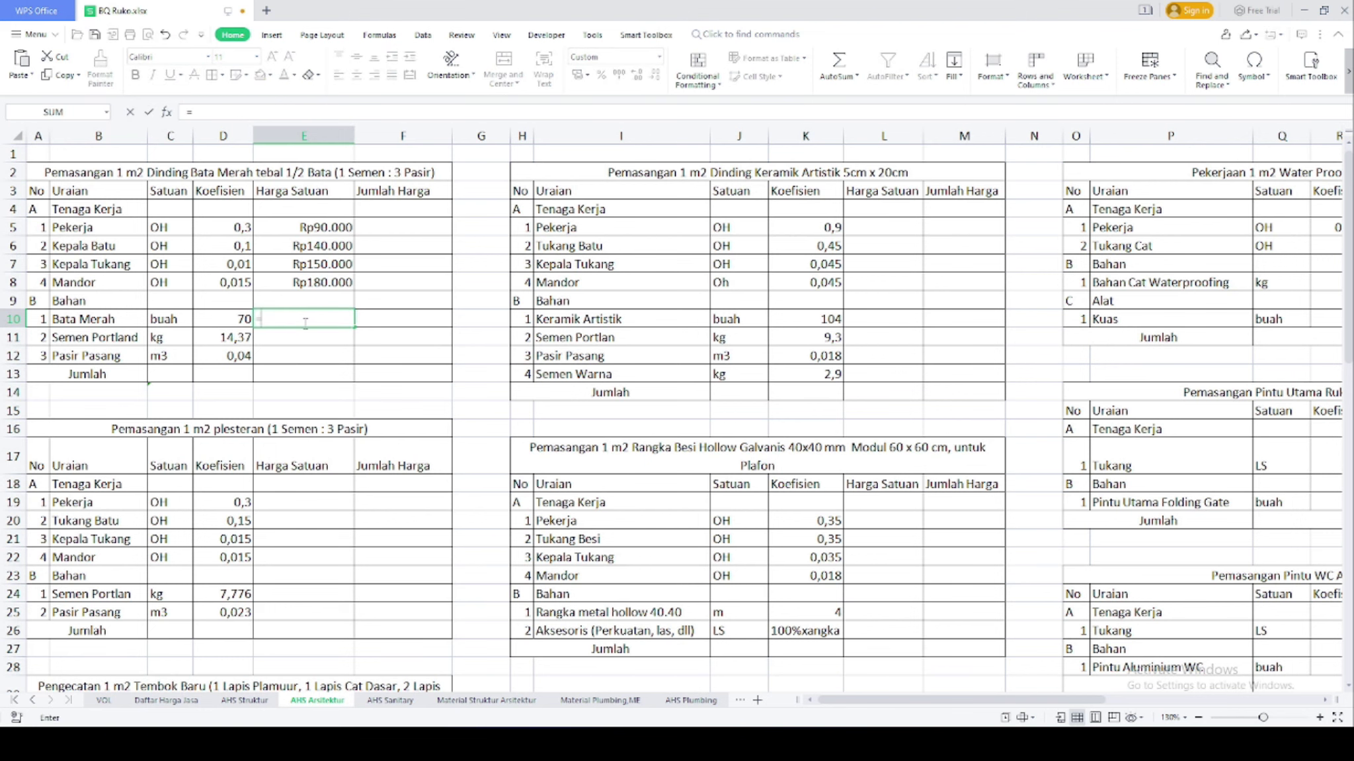
pyautogui.click(486, 700)
pyautogui.scroll(-2, 317, 587)
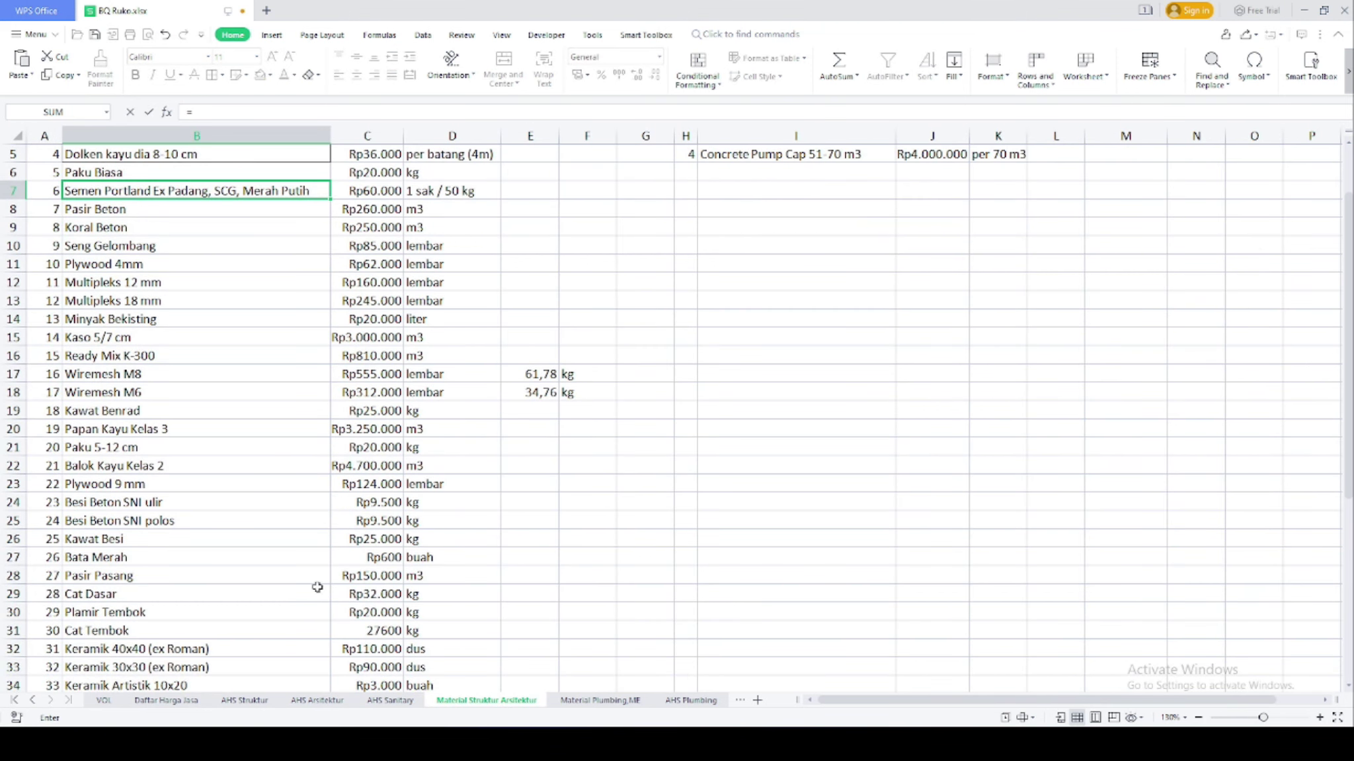
pyautogui.click(359, 557)
pyautogui.press('Return')
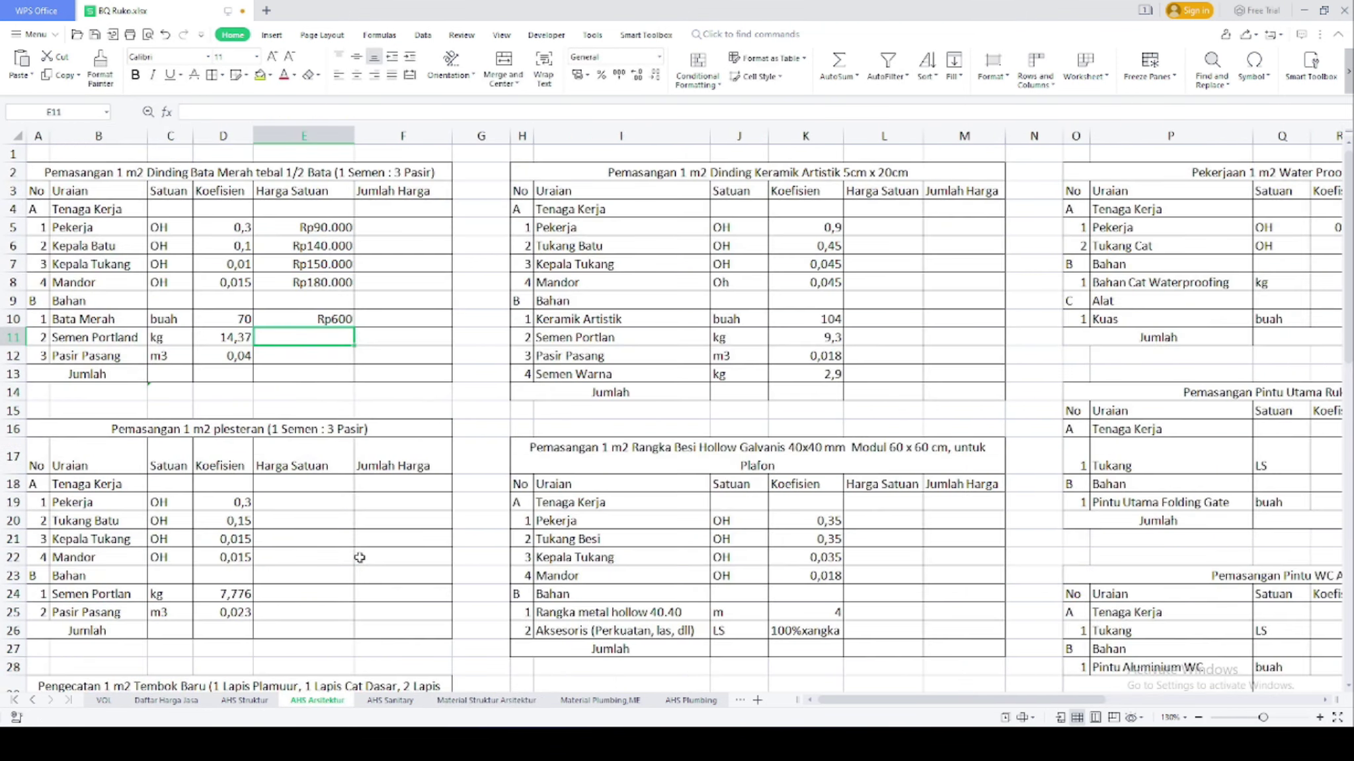
# Set the Semen Portland unit price in E11 to the cement price in C7 of the Material Struktur Arsitektur sheet divided by 50
pyautogui.write('=')
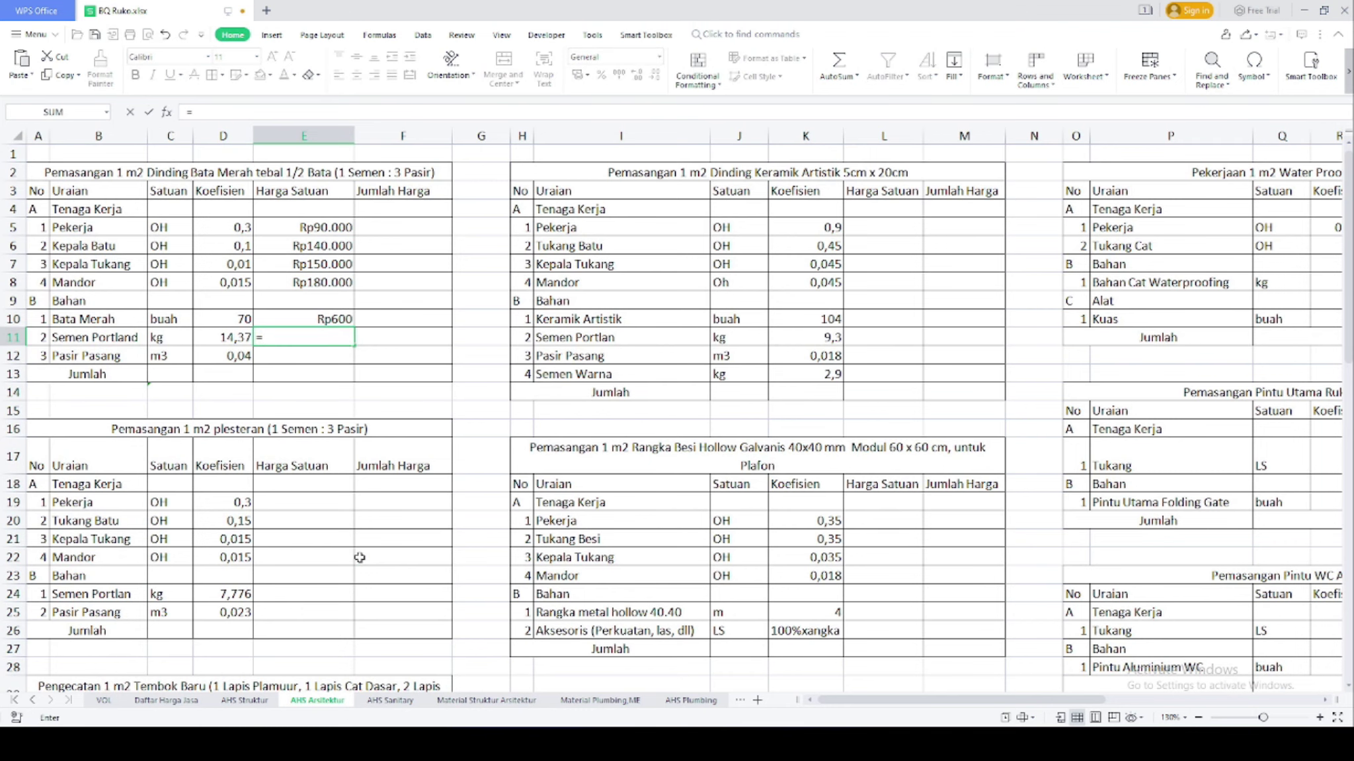
pyautogui.click(496, 700)
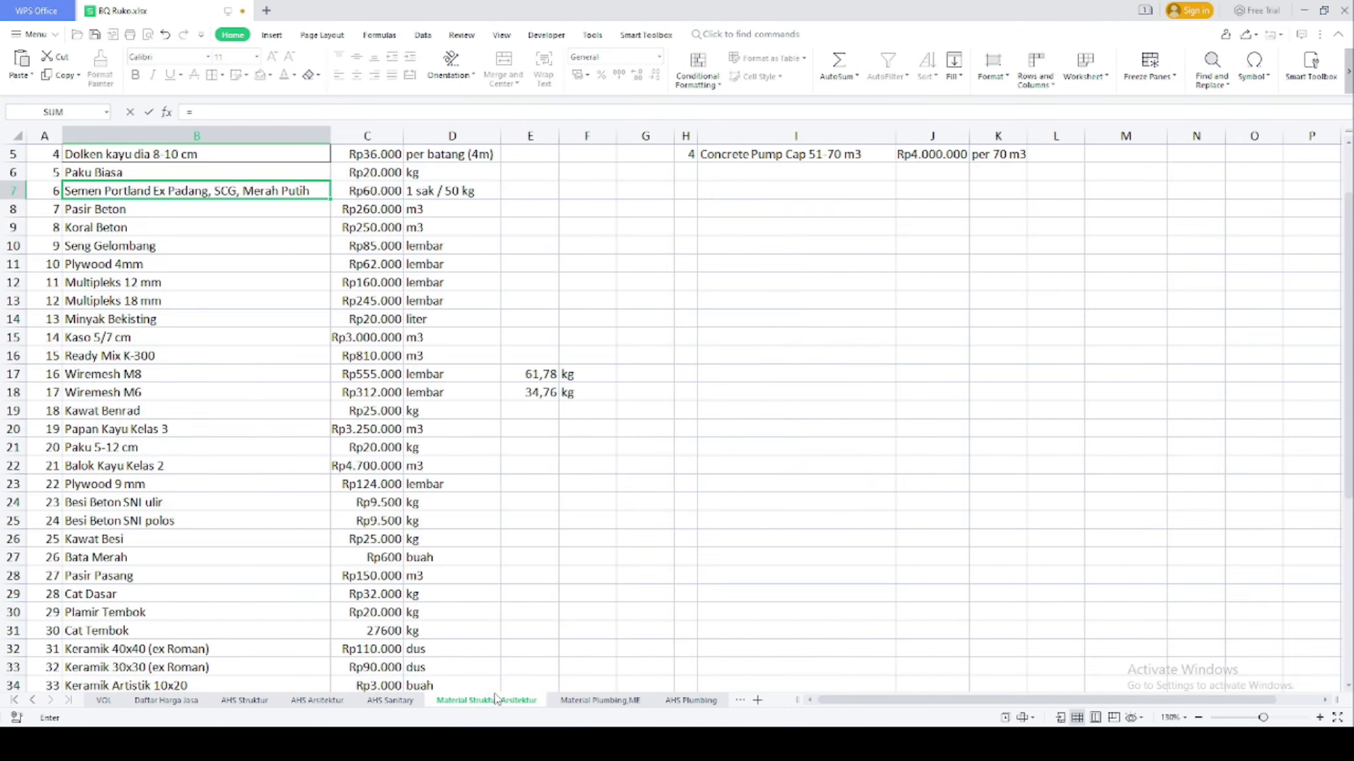
pyautogui.scroll(2, 423, 389)
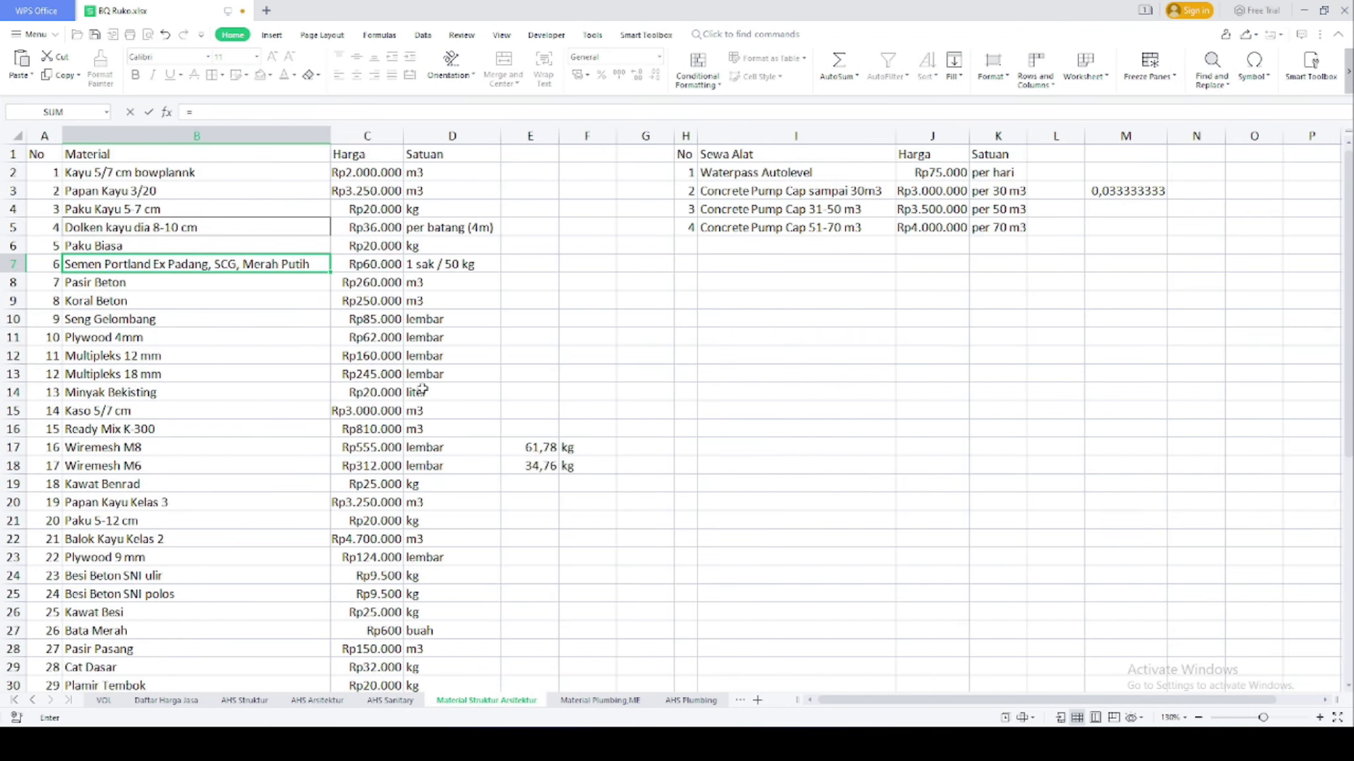
pyautogui.click(366, 262)
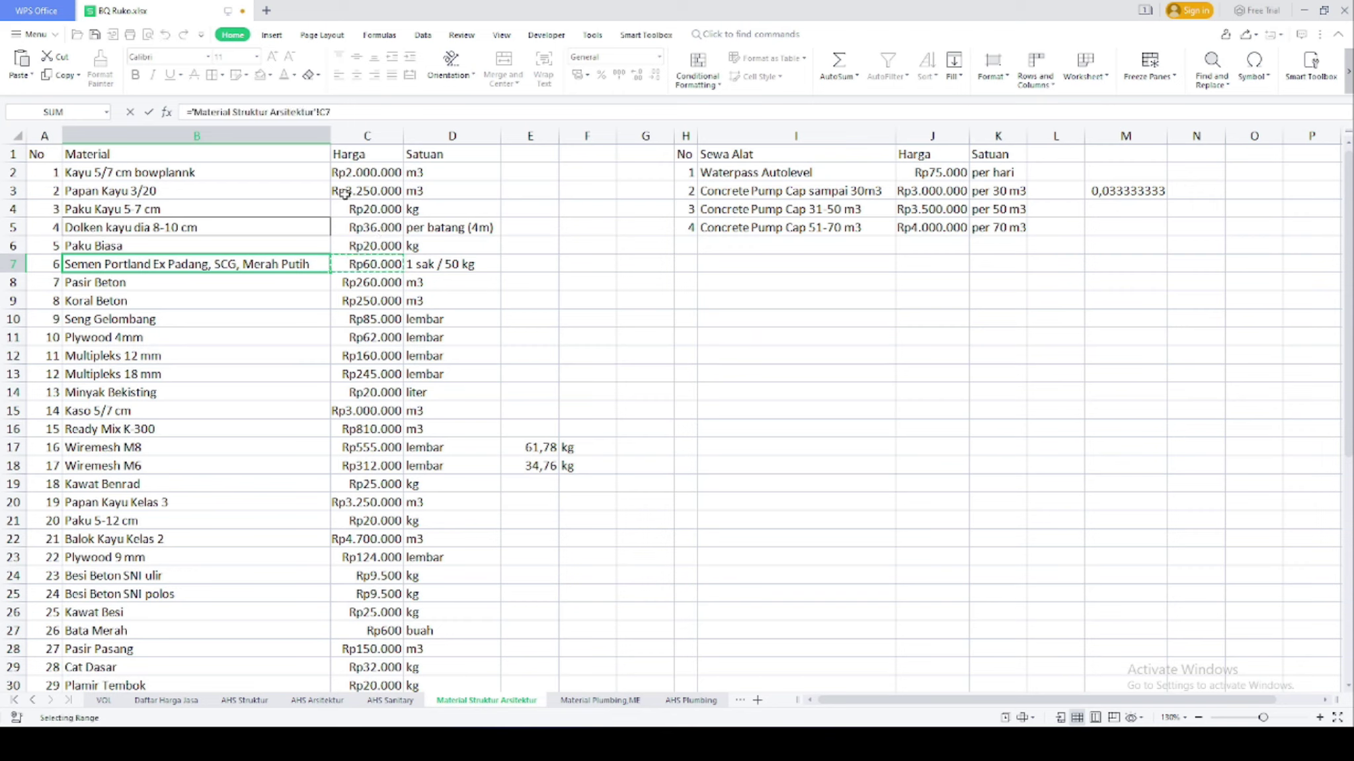
pyautogui.click(373, 115)
pyautogui.write('/50')
pyautogui.press('Return')
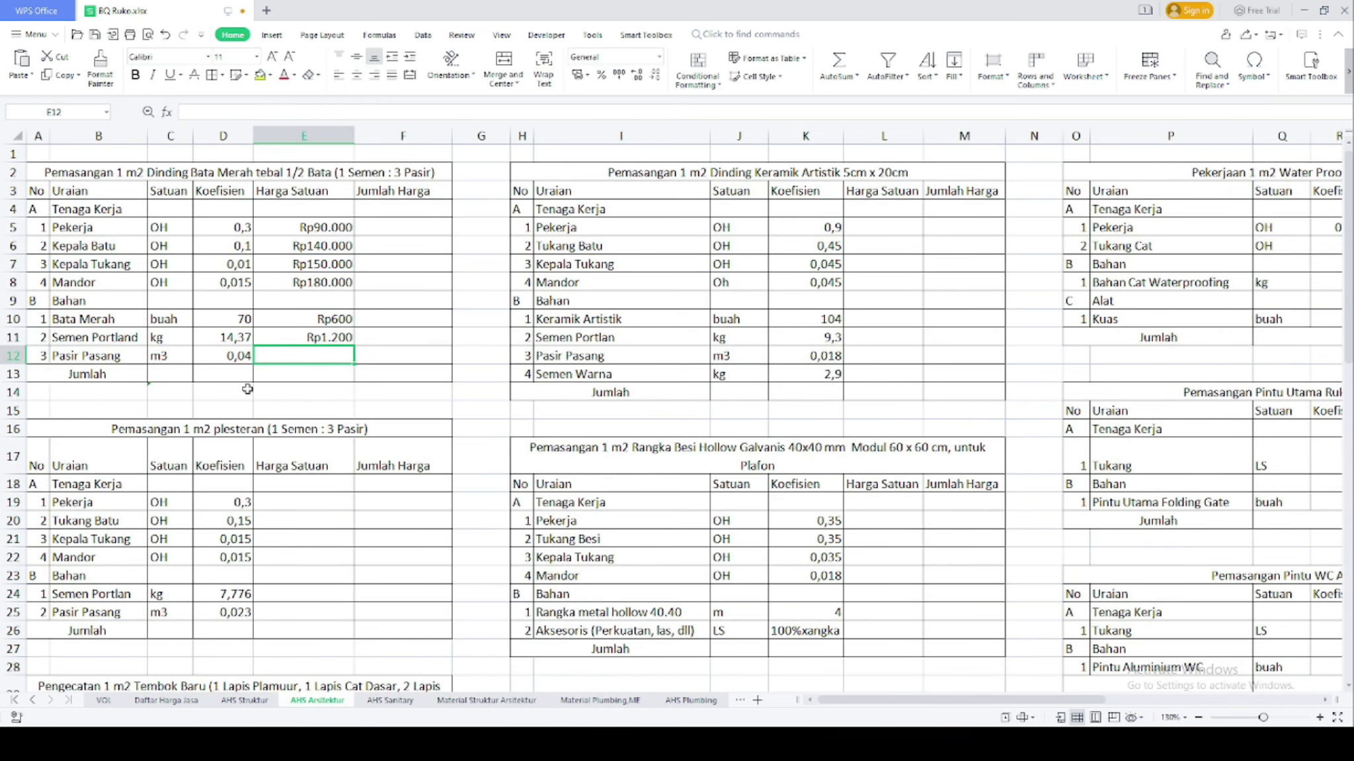
# Link the Pasir Pasang unit price in E12 to the Pasir Pasang price in C28 of the Material Struktur Arsitektur sheet
pyautogui.write('=')
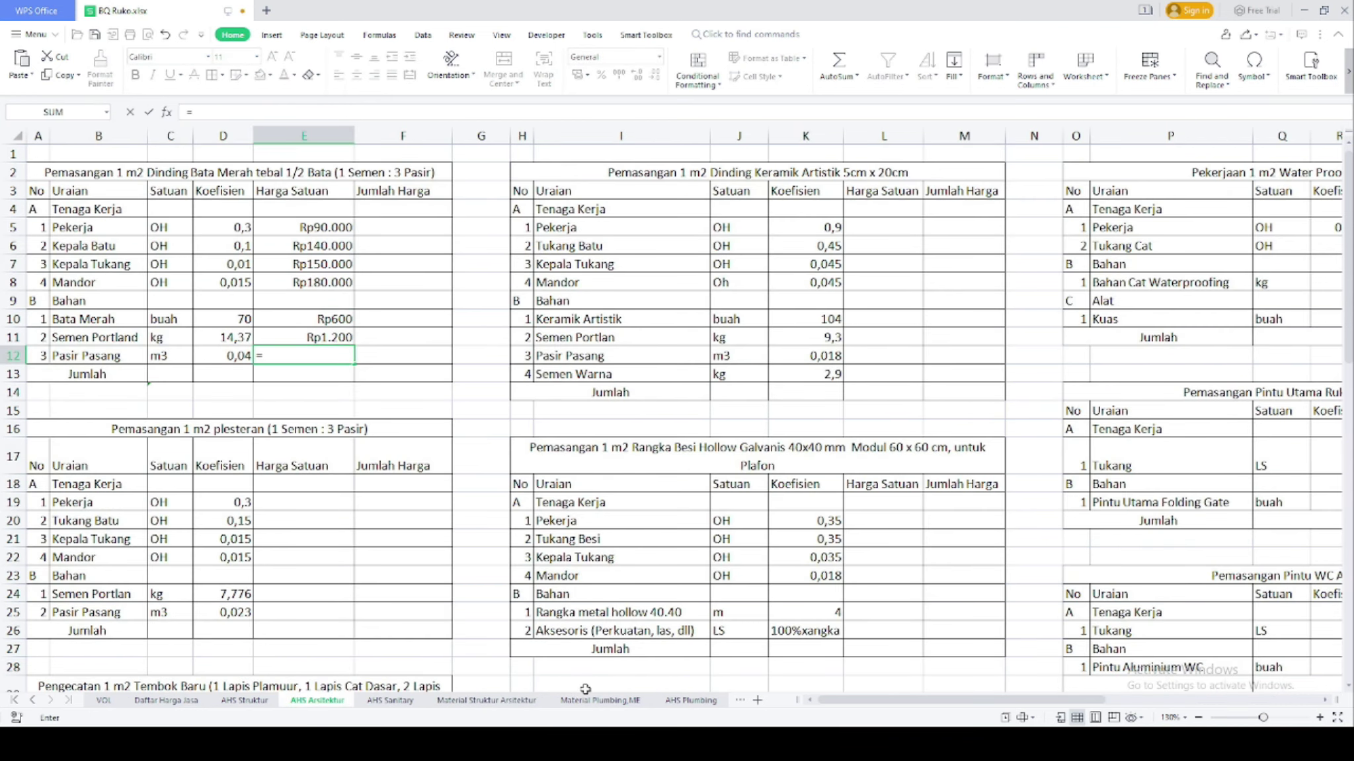
pyautogui.click(486, 700)
pyautogui.scroll(-1, 407, 593)
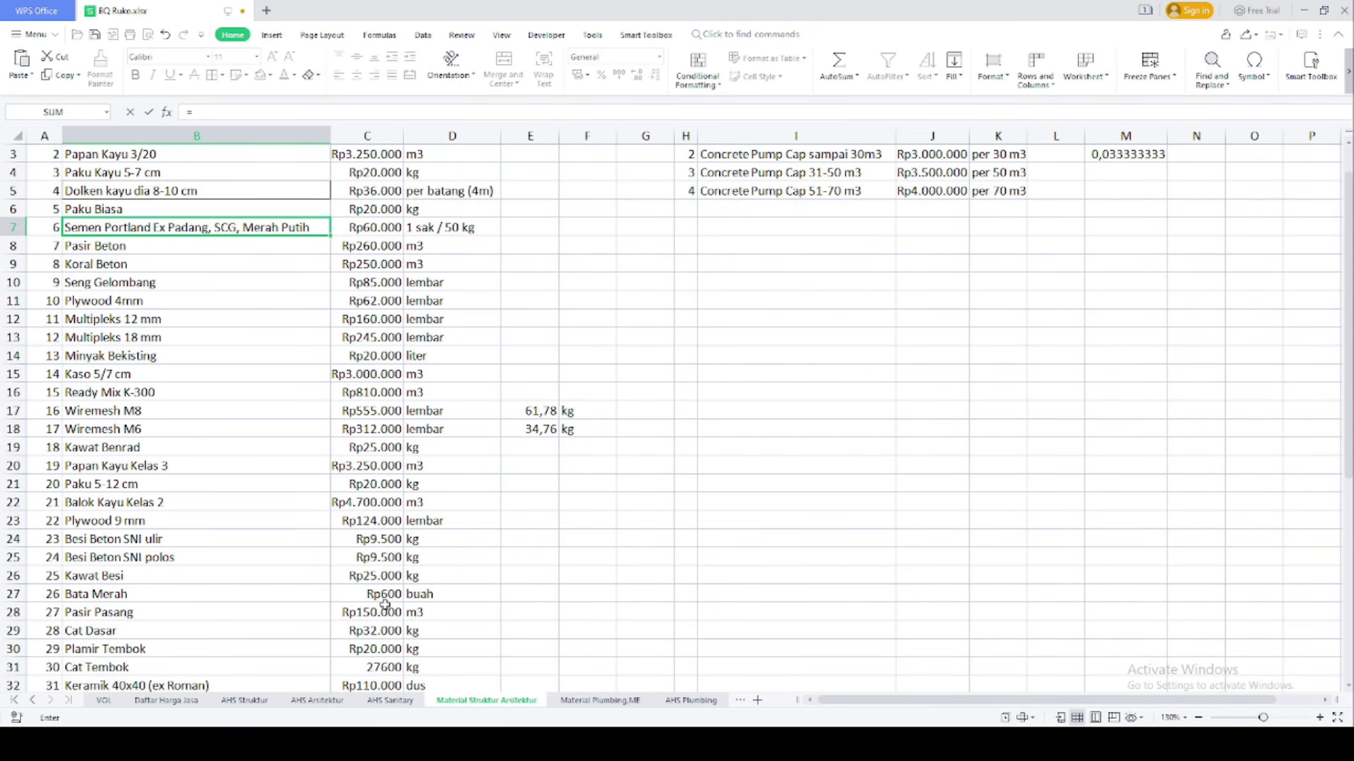
pyautogui.scroll(-1, 370, 614)
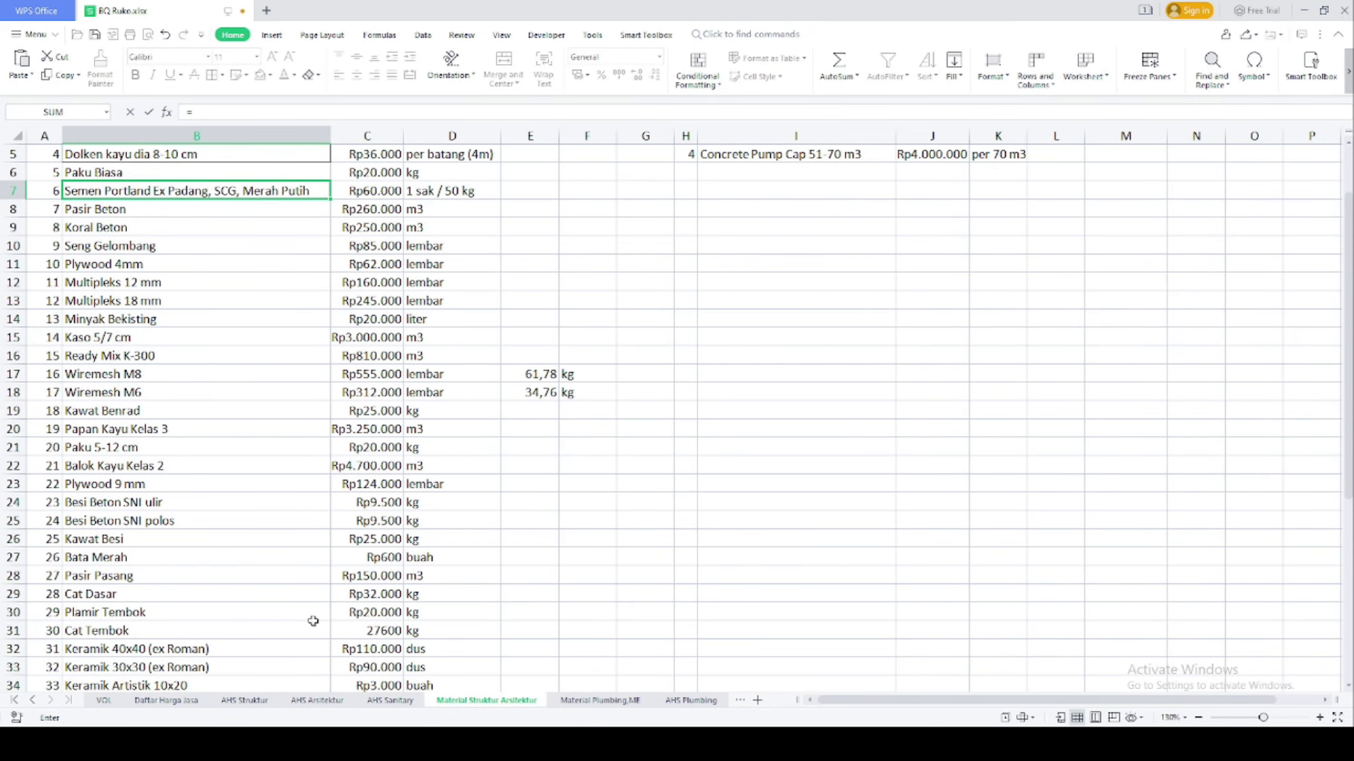
pyautogui.click(373, 573)
pyautogui.press('Return')
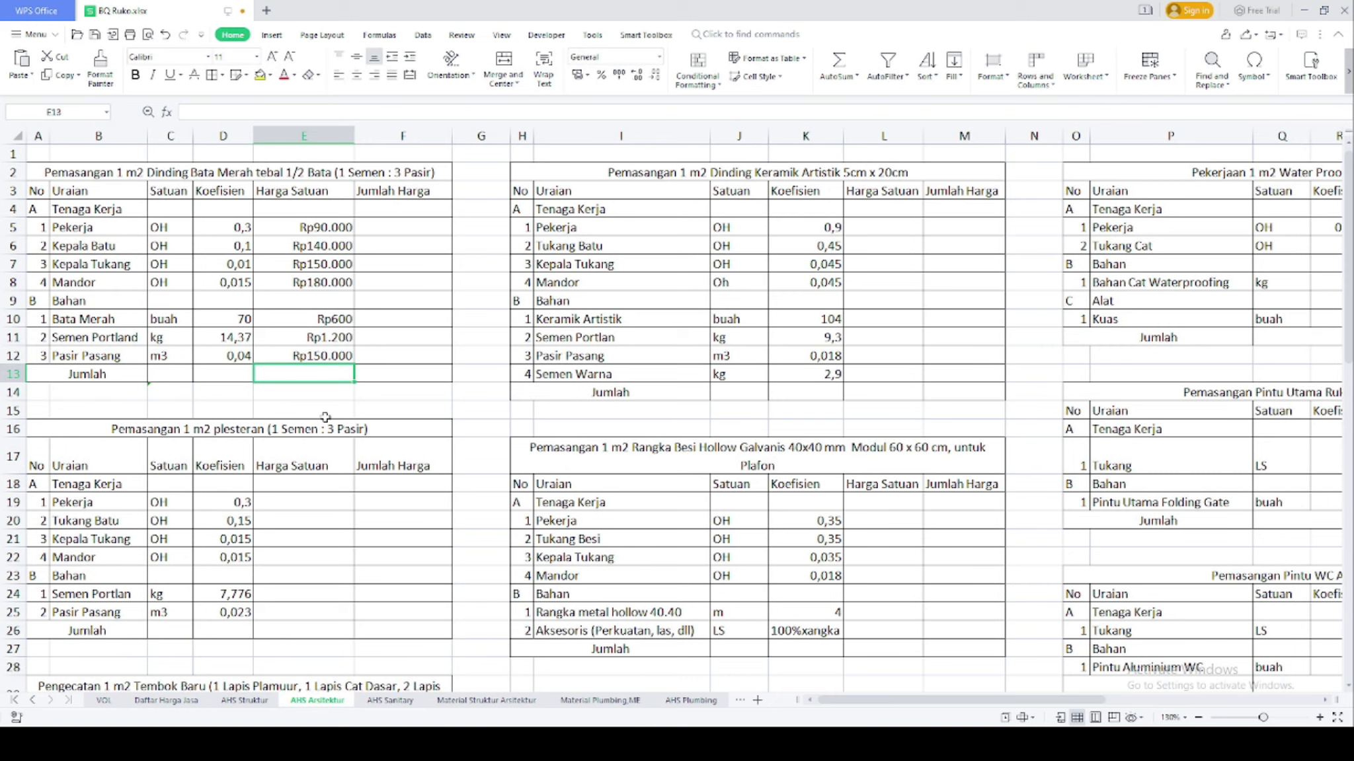
# Calculate the Pekerja Jumlah Harga in F5 as coefficient times unit price with =D5*E5
pyautogui.click(405, 231)
pyautogui.write('=')
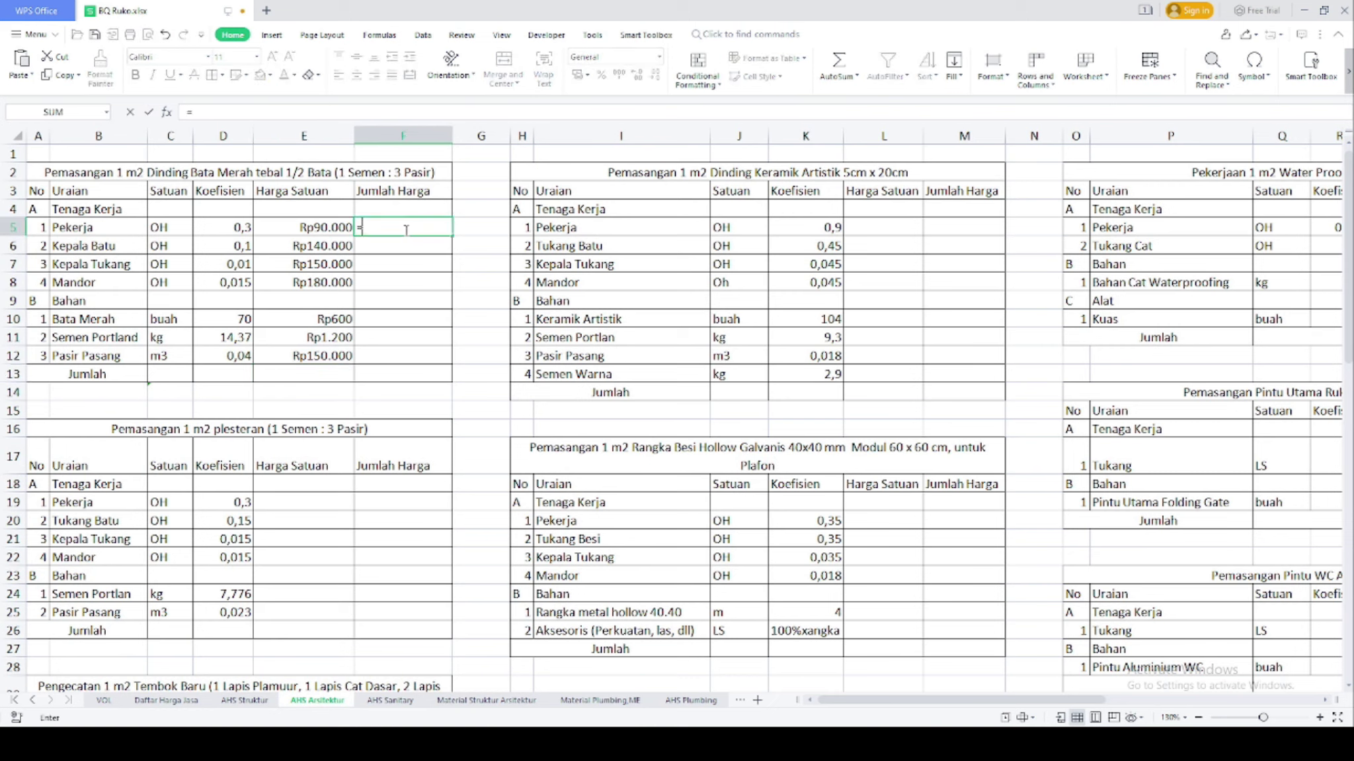
pyautogui.click(222, 228)
pyautogui.write('*')
pyautogui.click(290, 225)
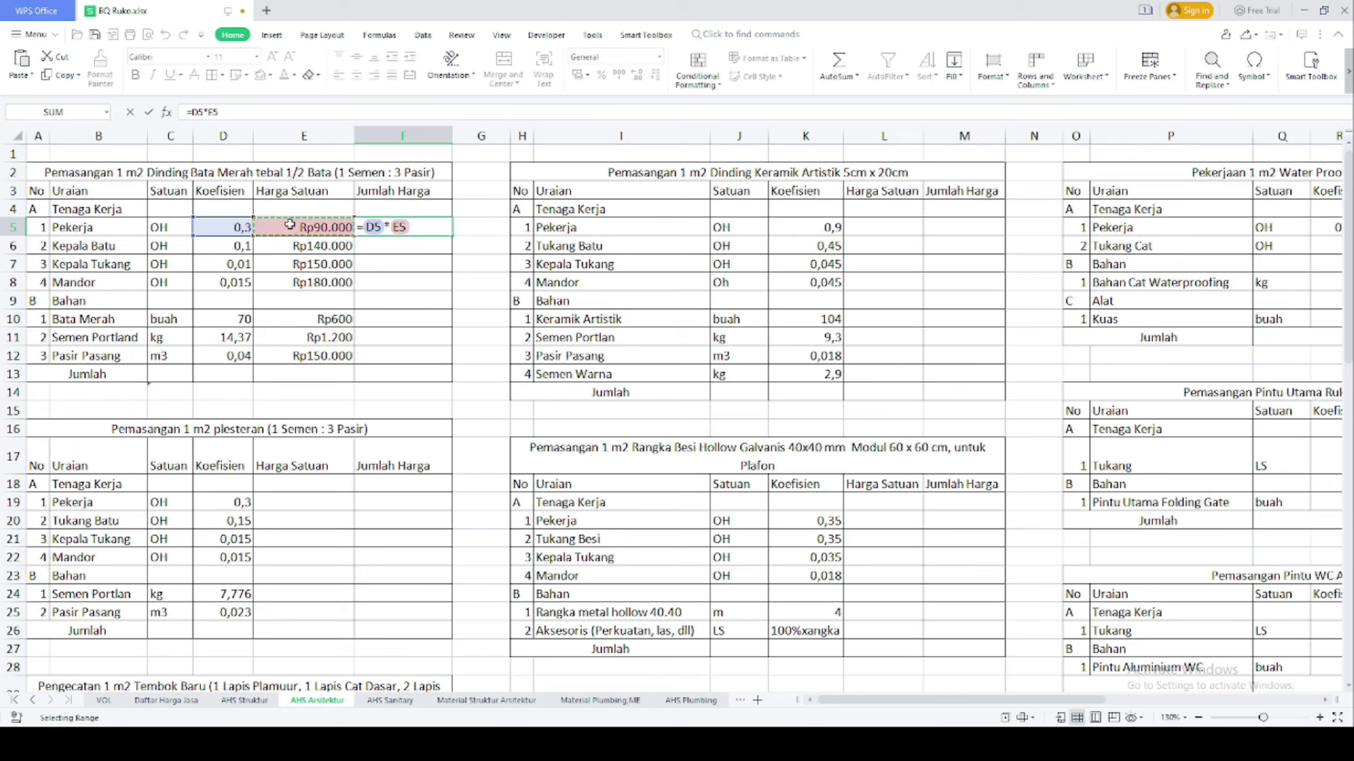
pyautogui.press('Return')
# Fill the Jumlah Harga formula from F5 down to F12 and clear it from the Bahan heading row in F9
pyautogui.click(425, 227)
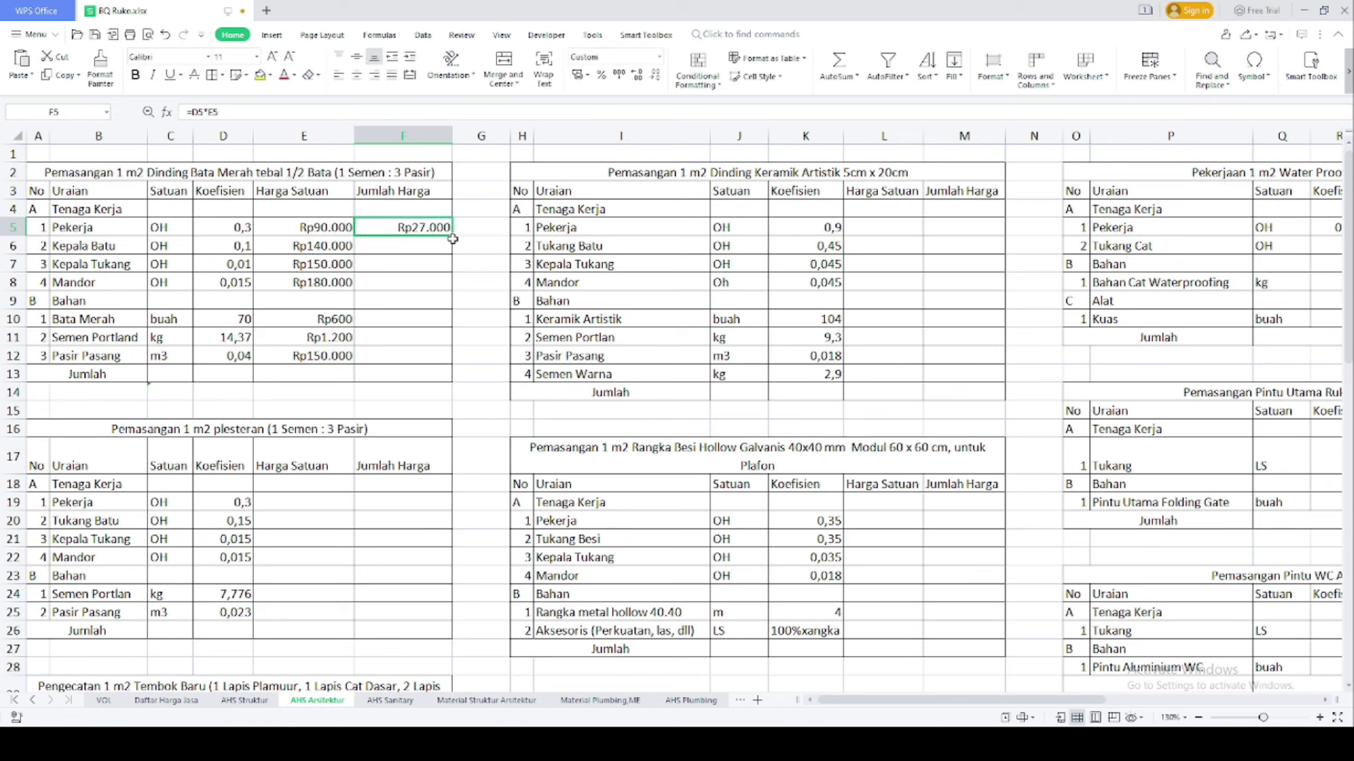
pyautogui.moveTo(452, 236); pyautogui.dragTo(452, 361)
pyautogui.click(433, 302)
pyautogui.press('Delete')
pyautogui.press('Down')
pyautogui.press('Down')
pyautogui.press('Down')
pyautogui.press('Down')
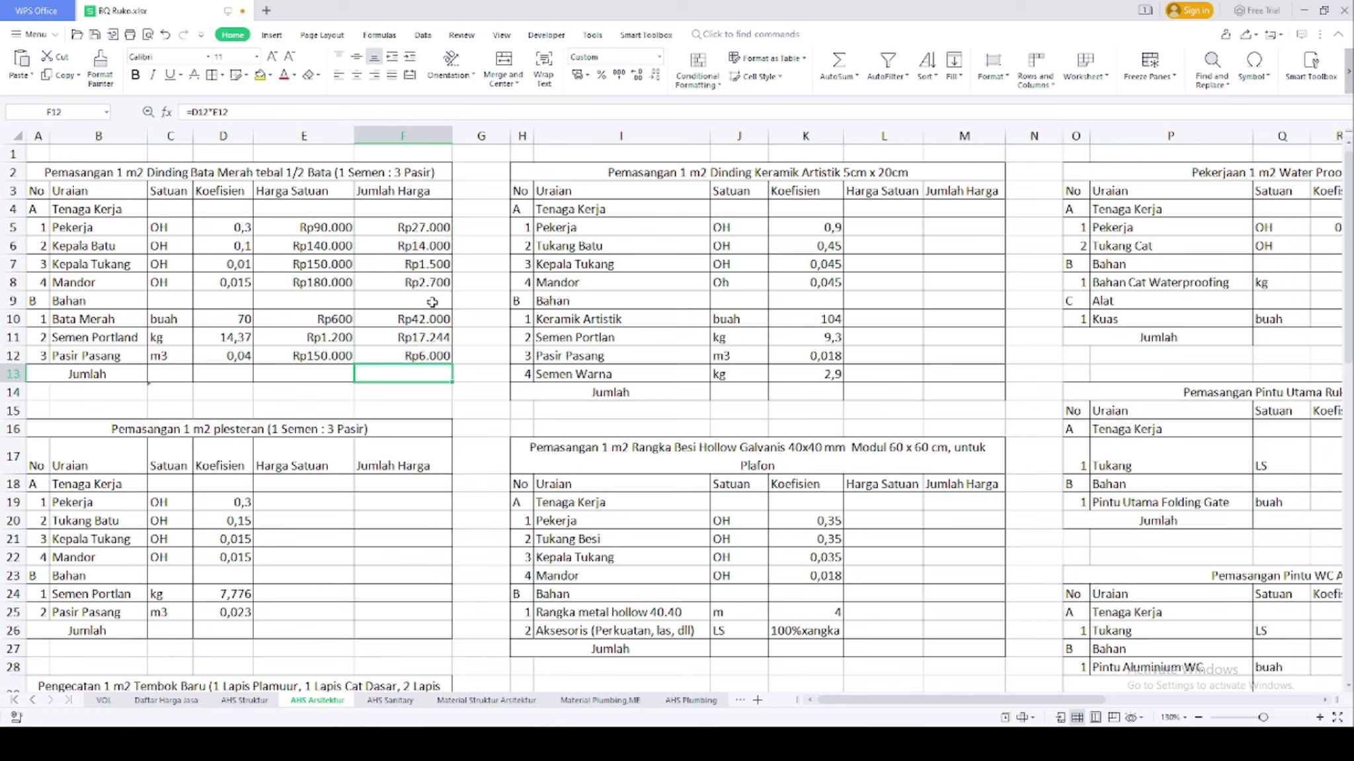
# Merge and center C13:F13 in the brick wall table's Jumlah row and total the item prices there with =SUM(F5:F12)
pyautogui.moveTo(170, 374); pyautogui.dragTo(390, 374)
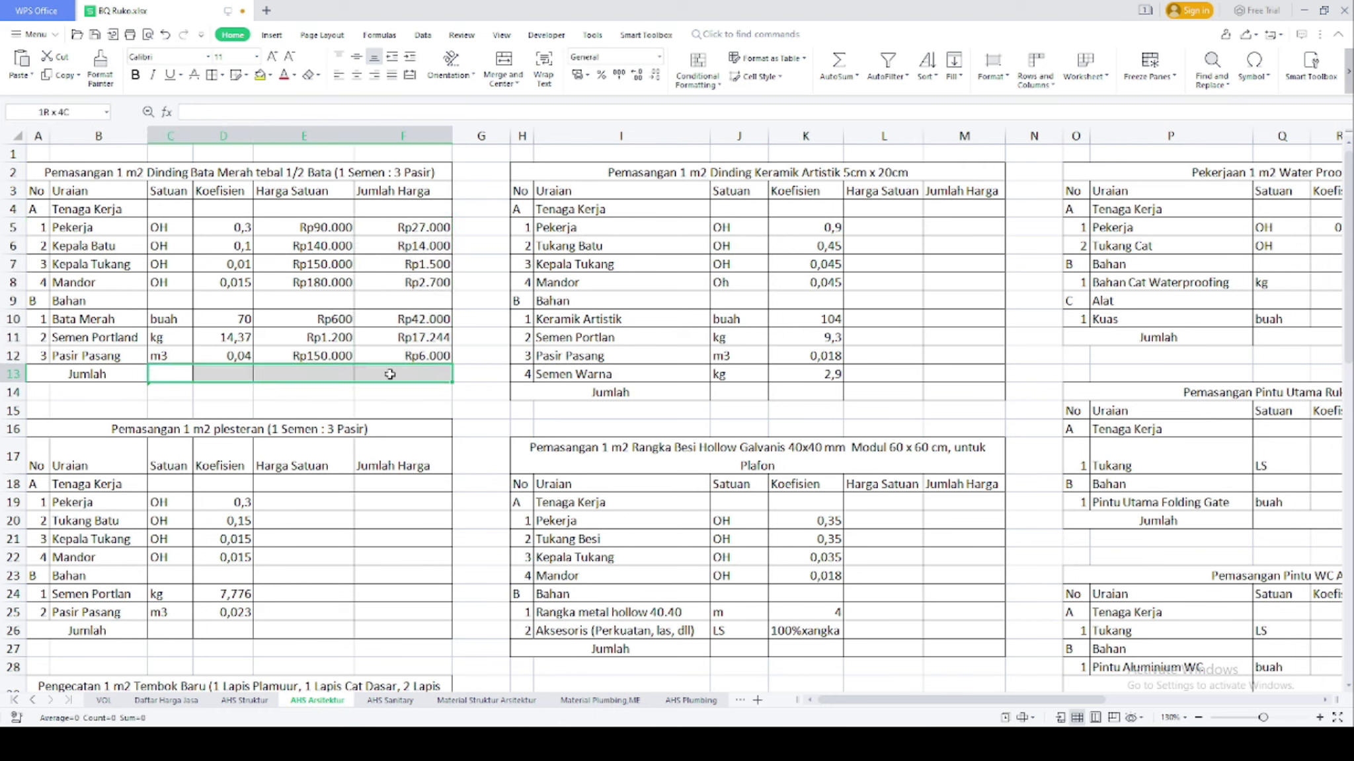
pyautogui.click(503, 66)
pyautogui.write('=sum')
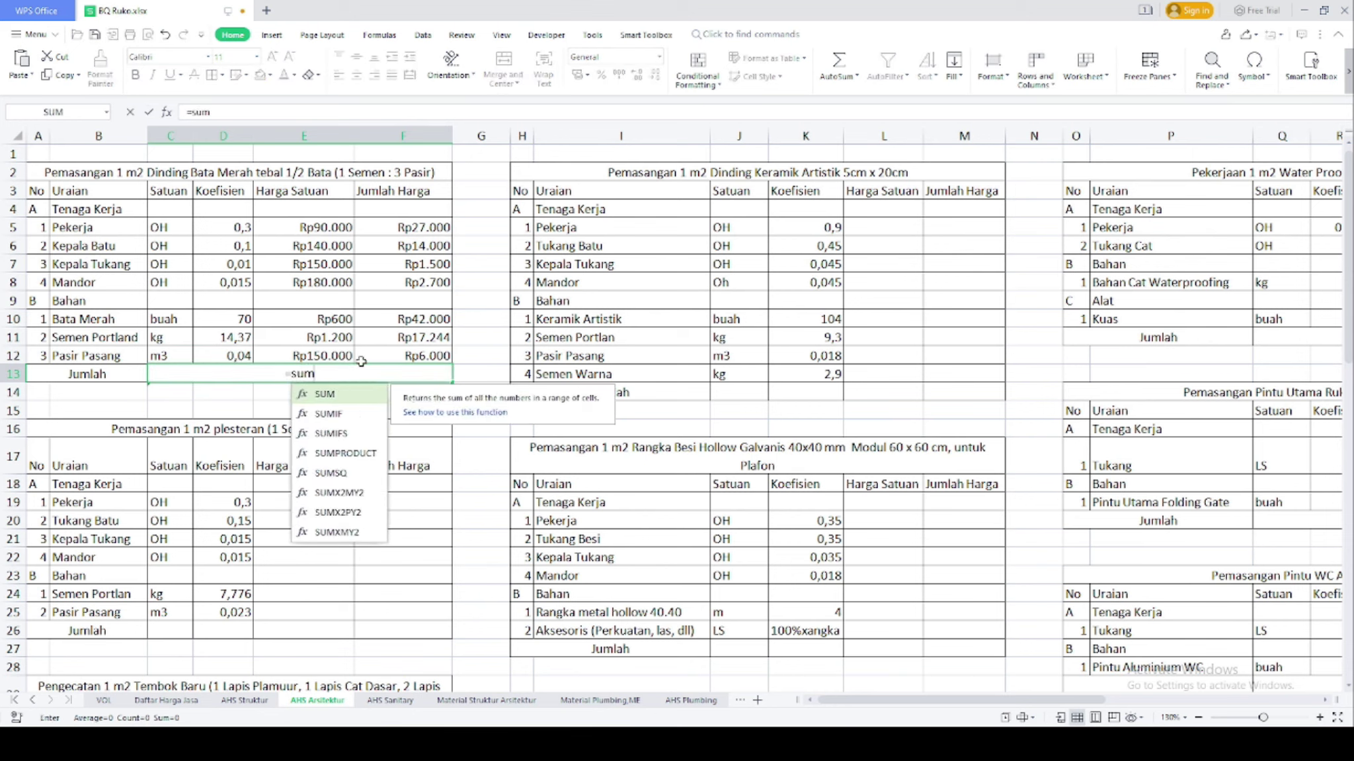
pyautogui.write('(')
pyautogui.moveTo(421, 225); pyautogui.dragTo(414, 353)
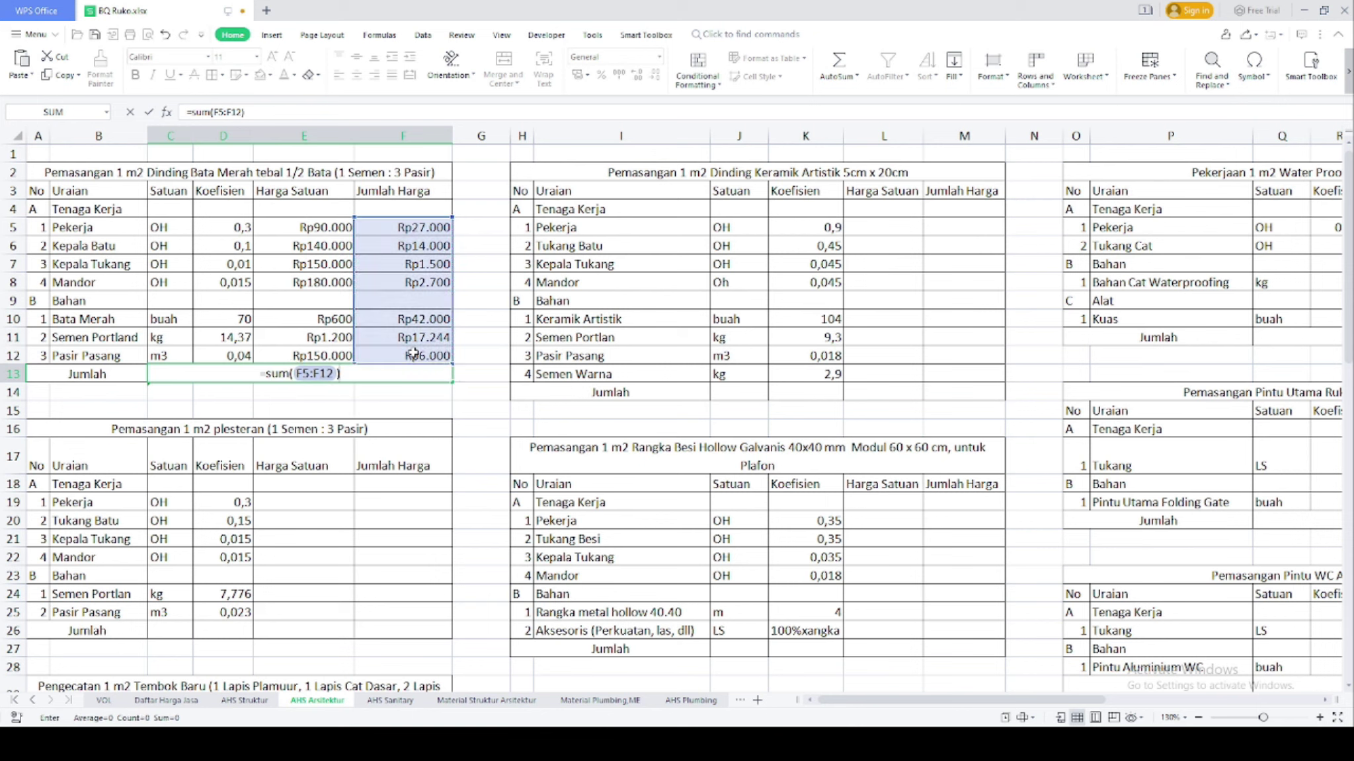
pyautogui.press('Return')
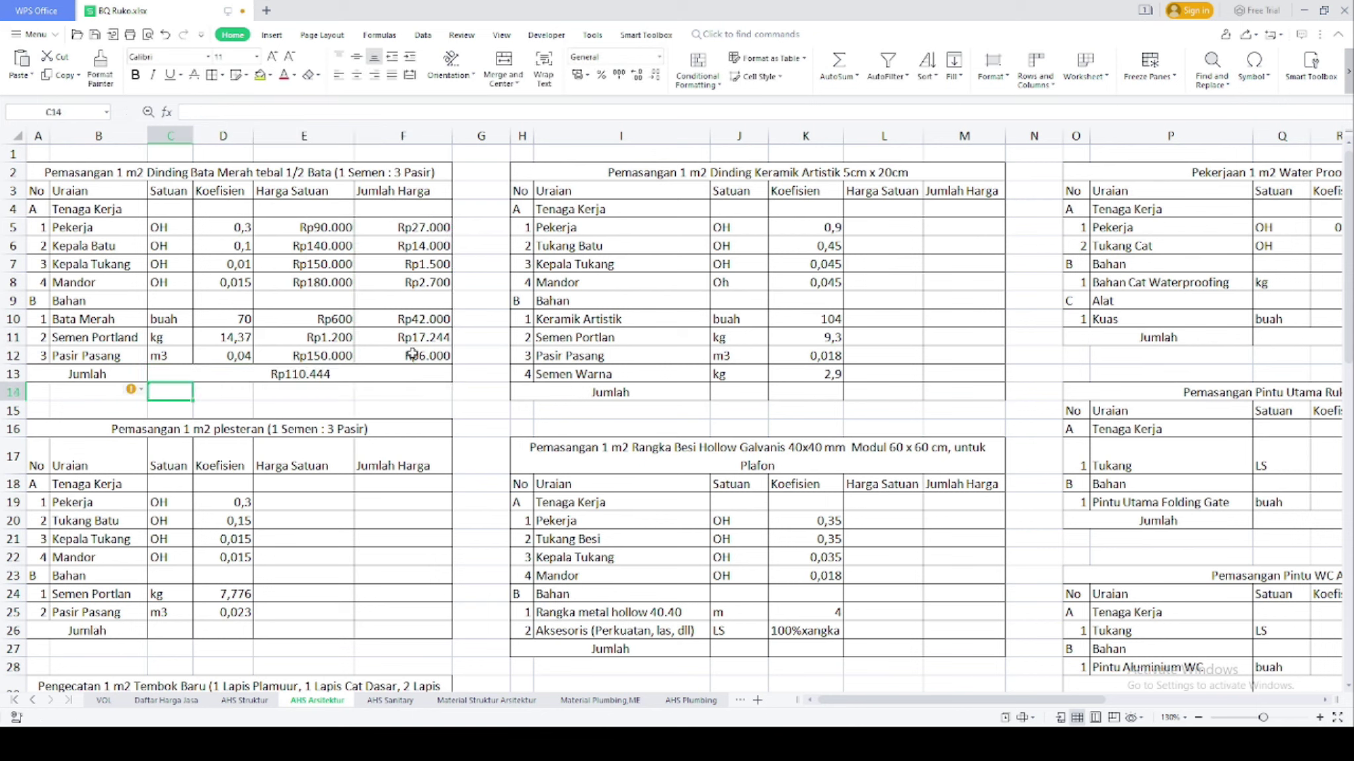
# Link the Lantai 1 Pekerjaan dinding bata unit price in BQ cell G112 to the brick wall total in C13 of AHS Arsitektur
pyautogui.click(322, 374)
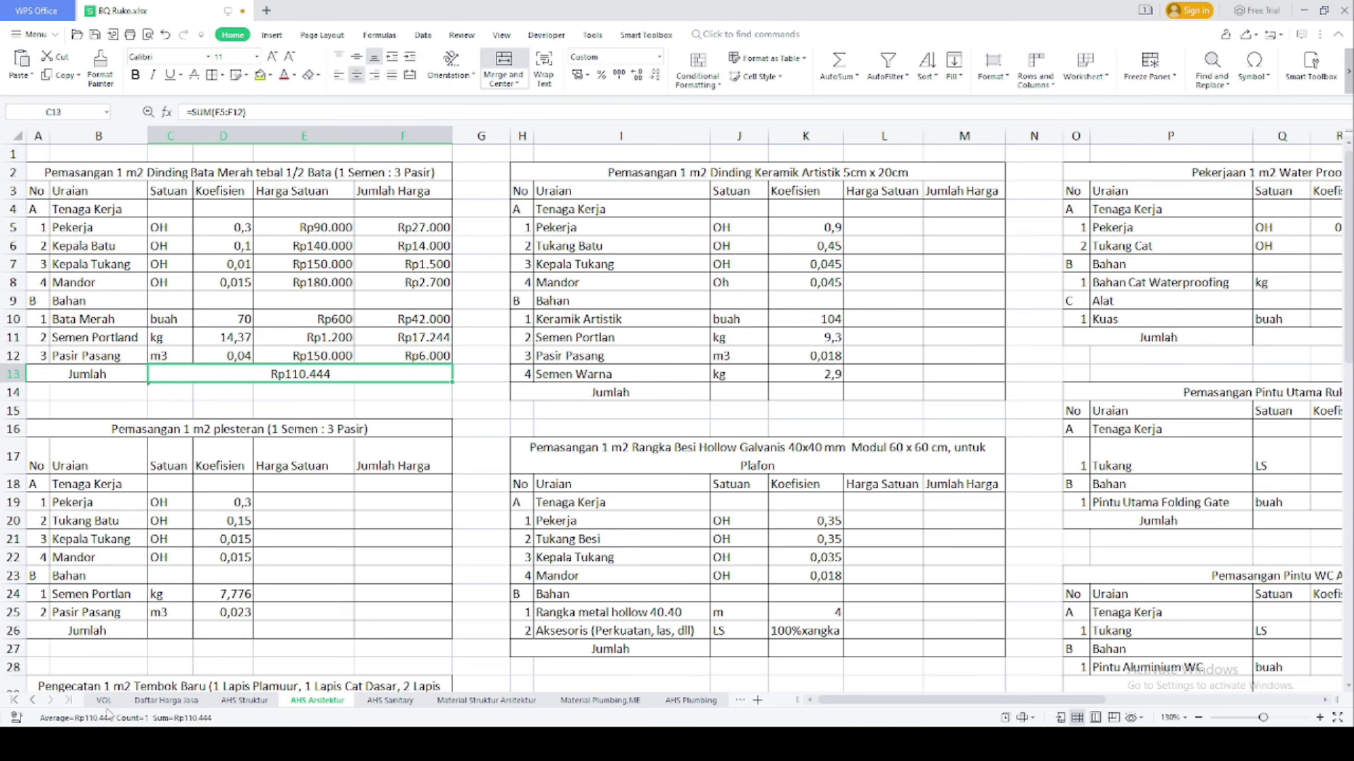
pyautogui.click(32, 700)
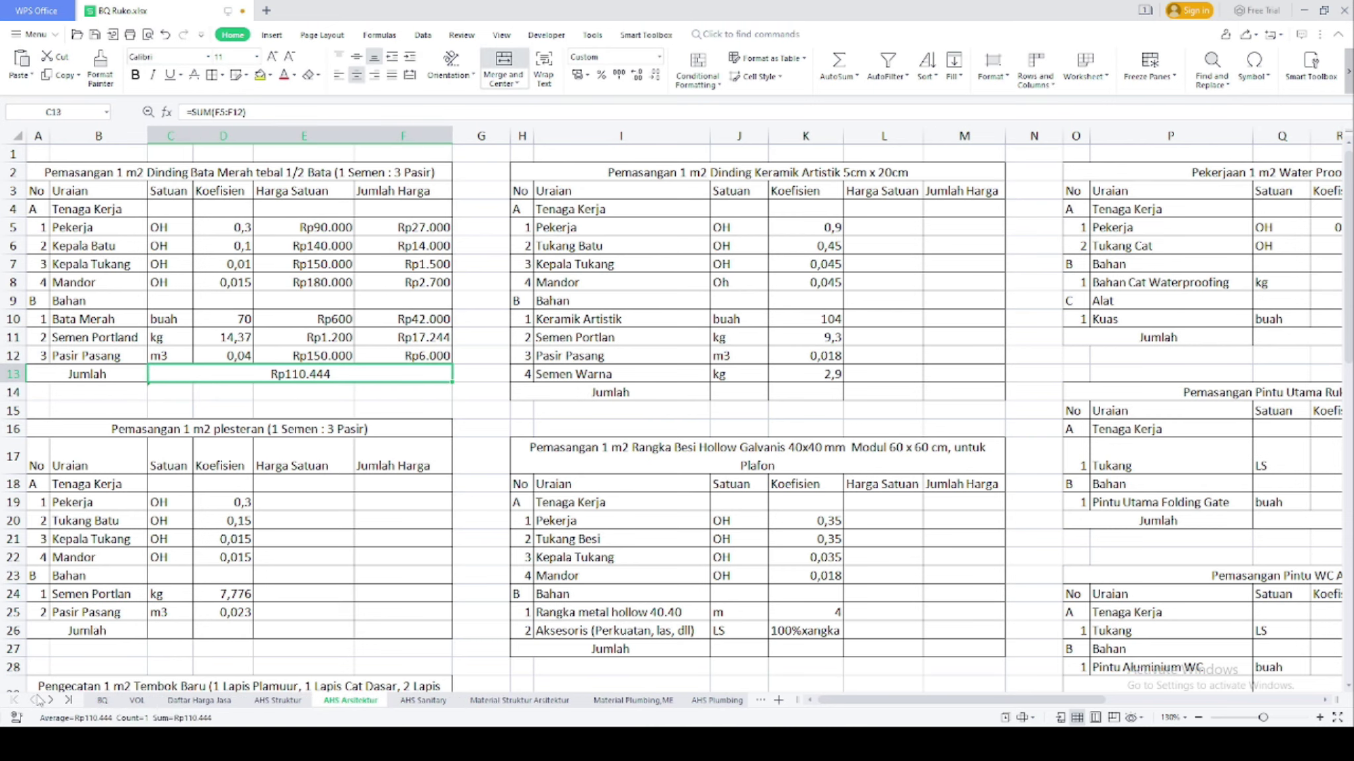
pyautogui.click(101, 700)
pyautogui.scroll(-1, 254, 560)
pyautogui.scroll(10, 253, 560)
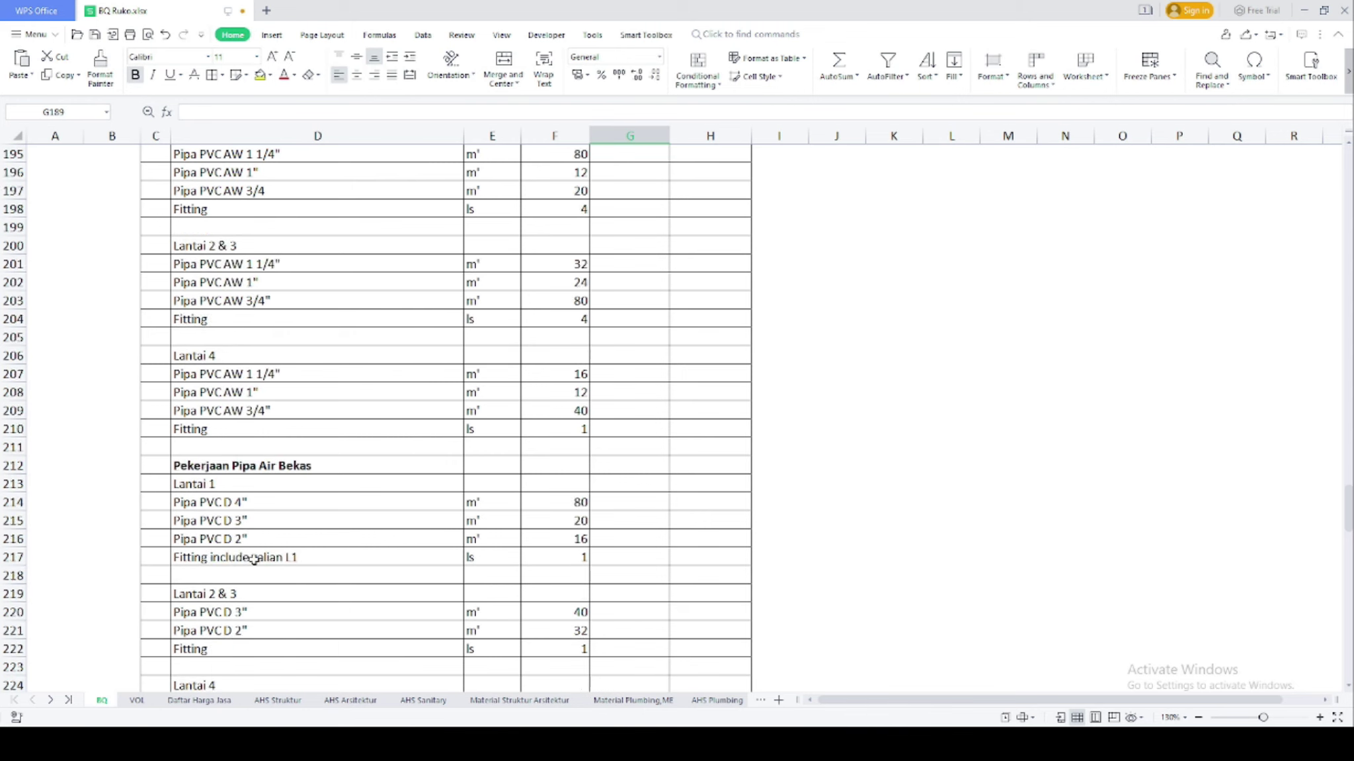
pyautogui.scroll(7, 510, 602)
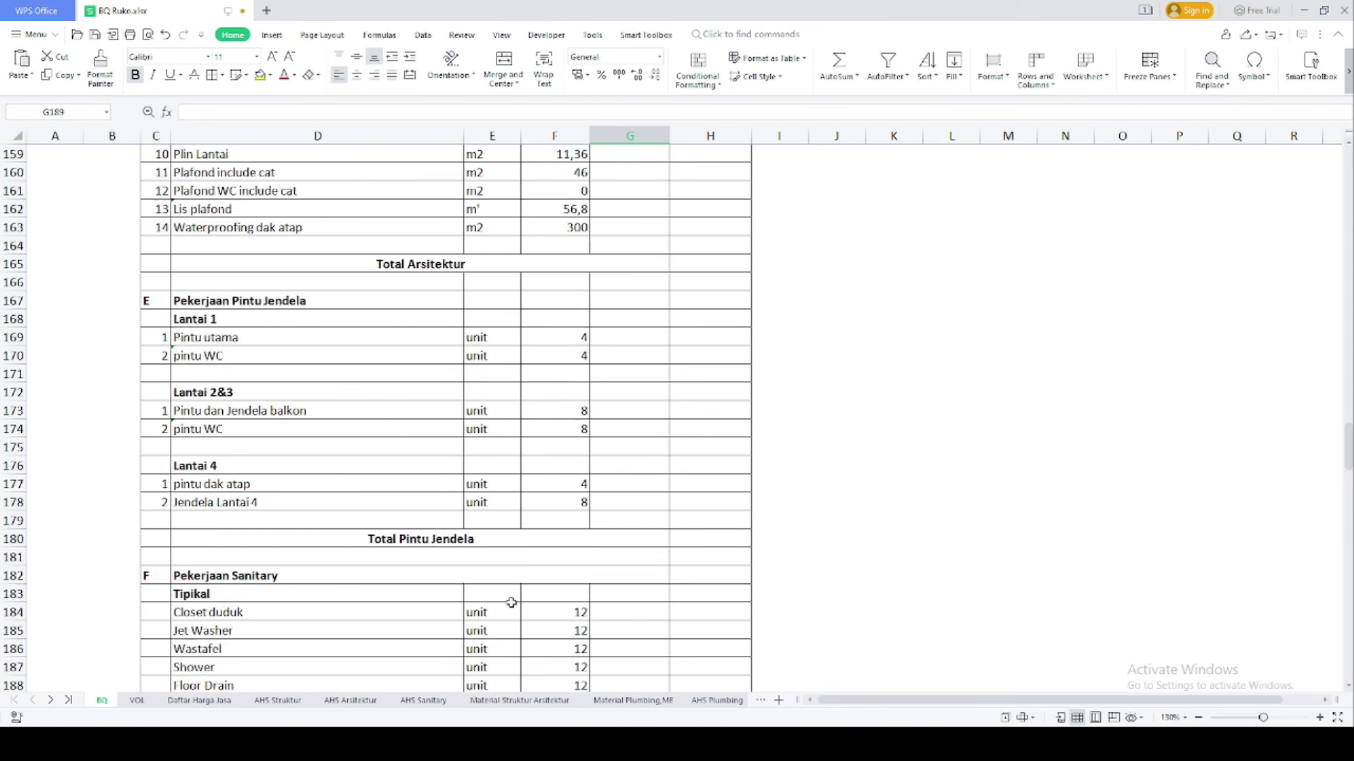
pyautogui.scroll(3, 511, 602)
pyautogui.scroll(-1, 511, 602)
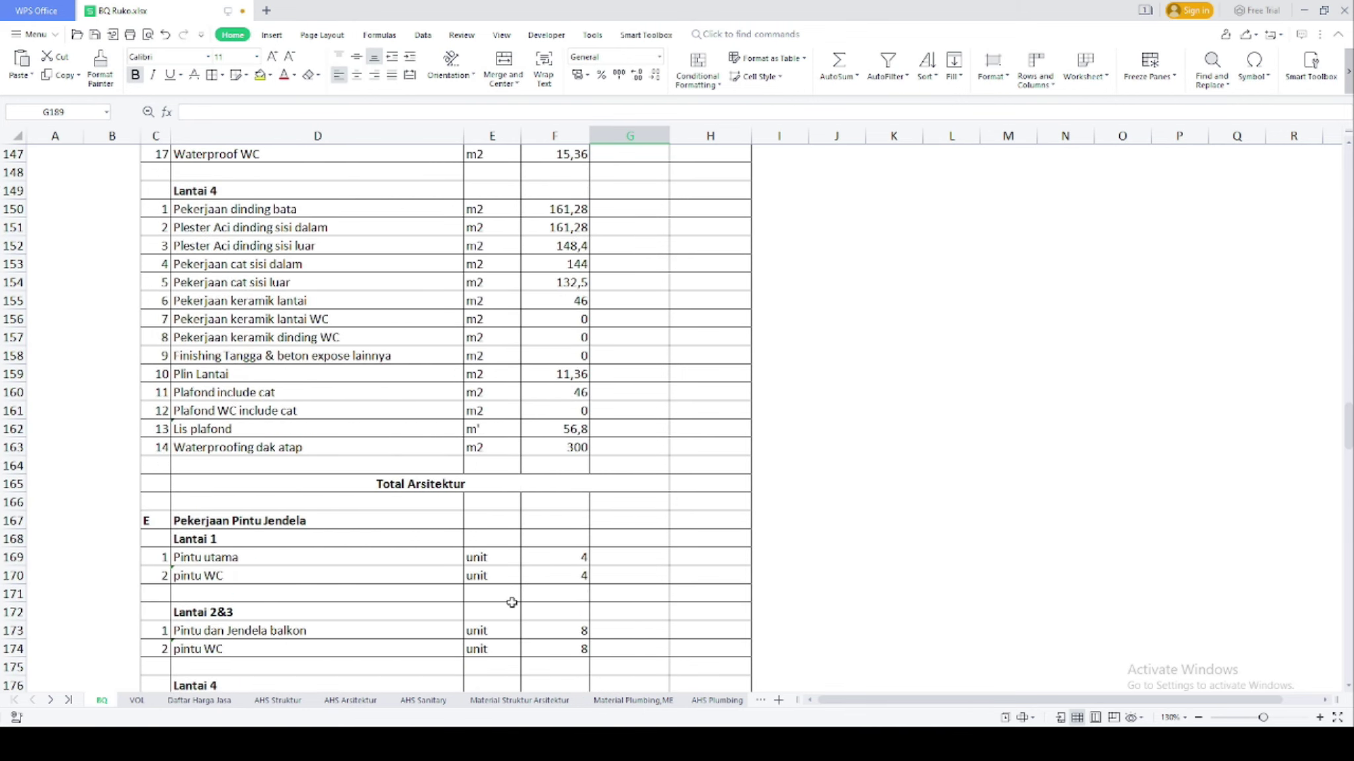
pyautogui.scroll(7, 511, 602)
pyautogui.scroll(7, 511, 602)
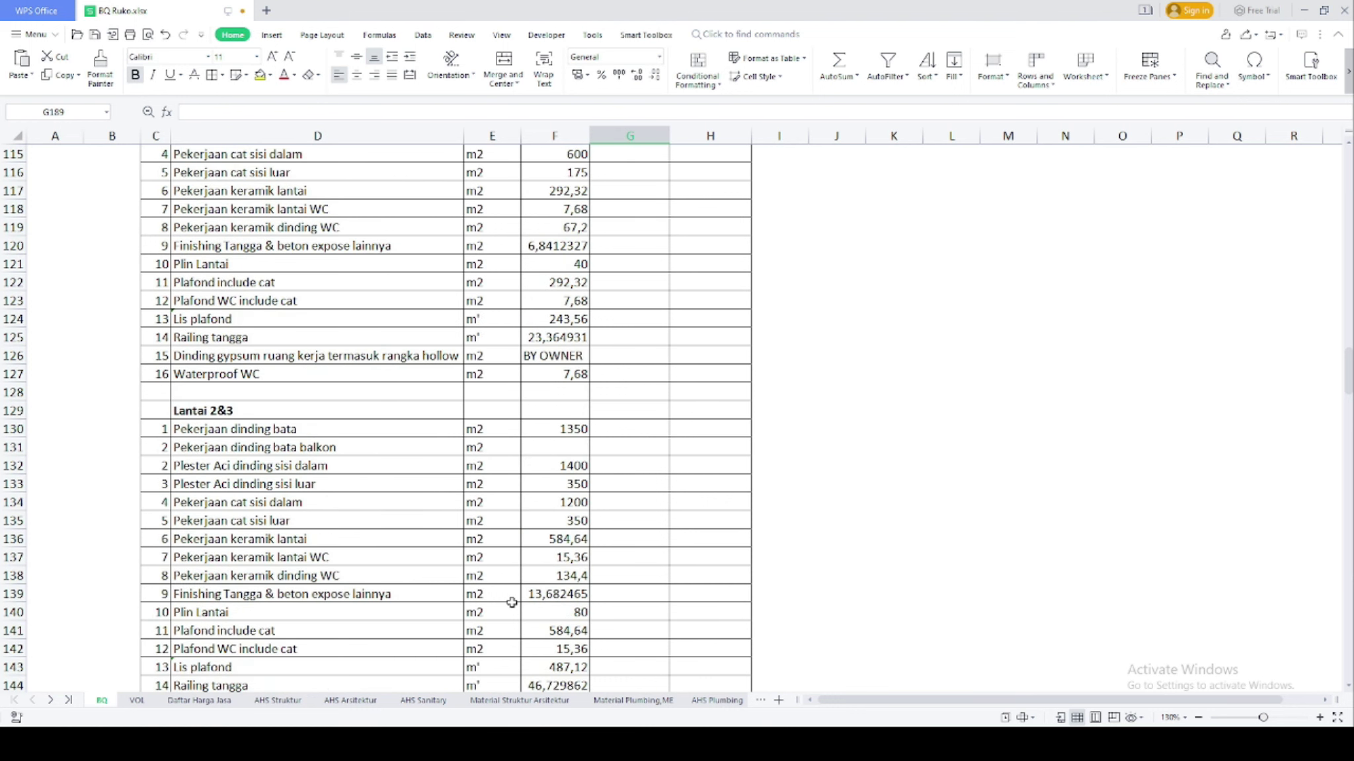
pyautogui.click(640, 283)
pyautogui.write('=')
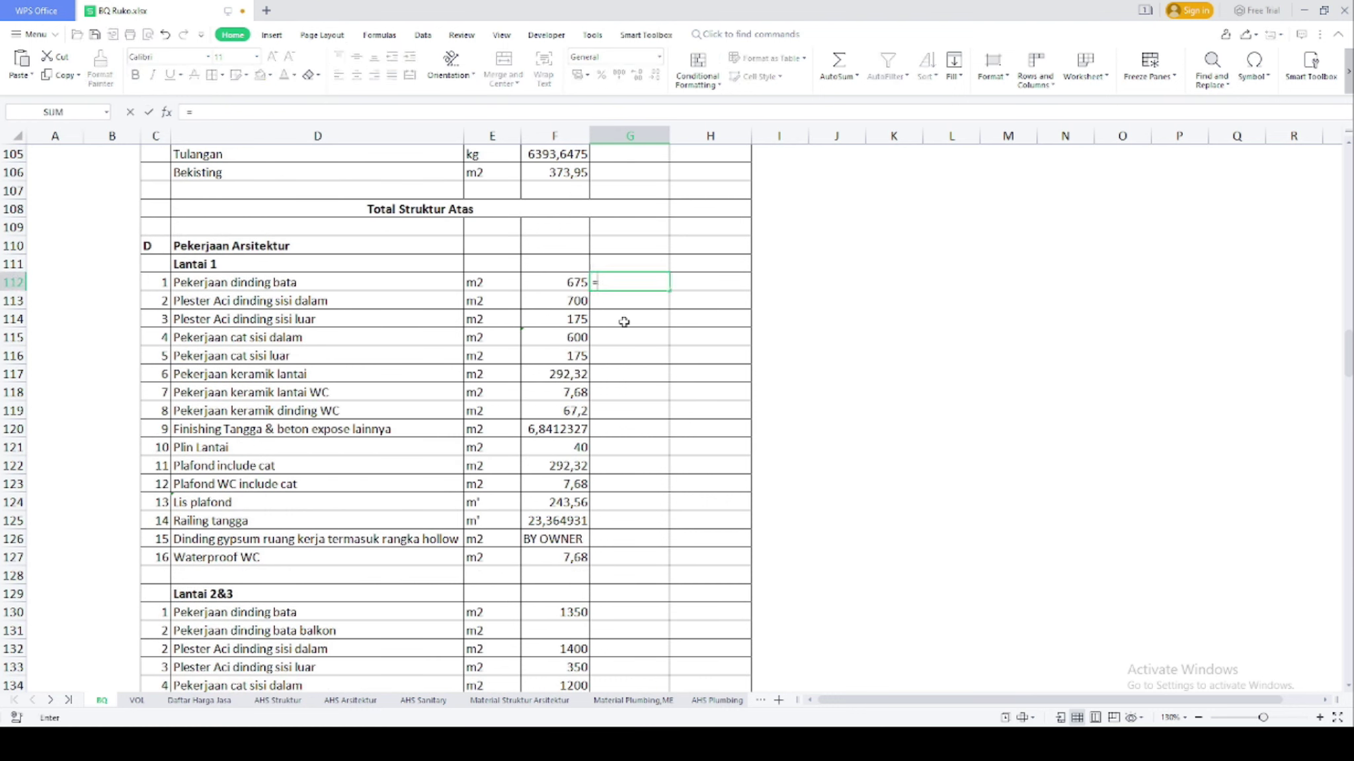
pyautogui.click(349, 701)
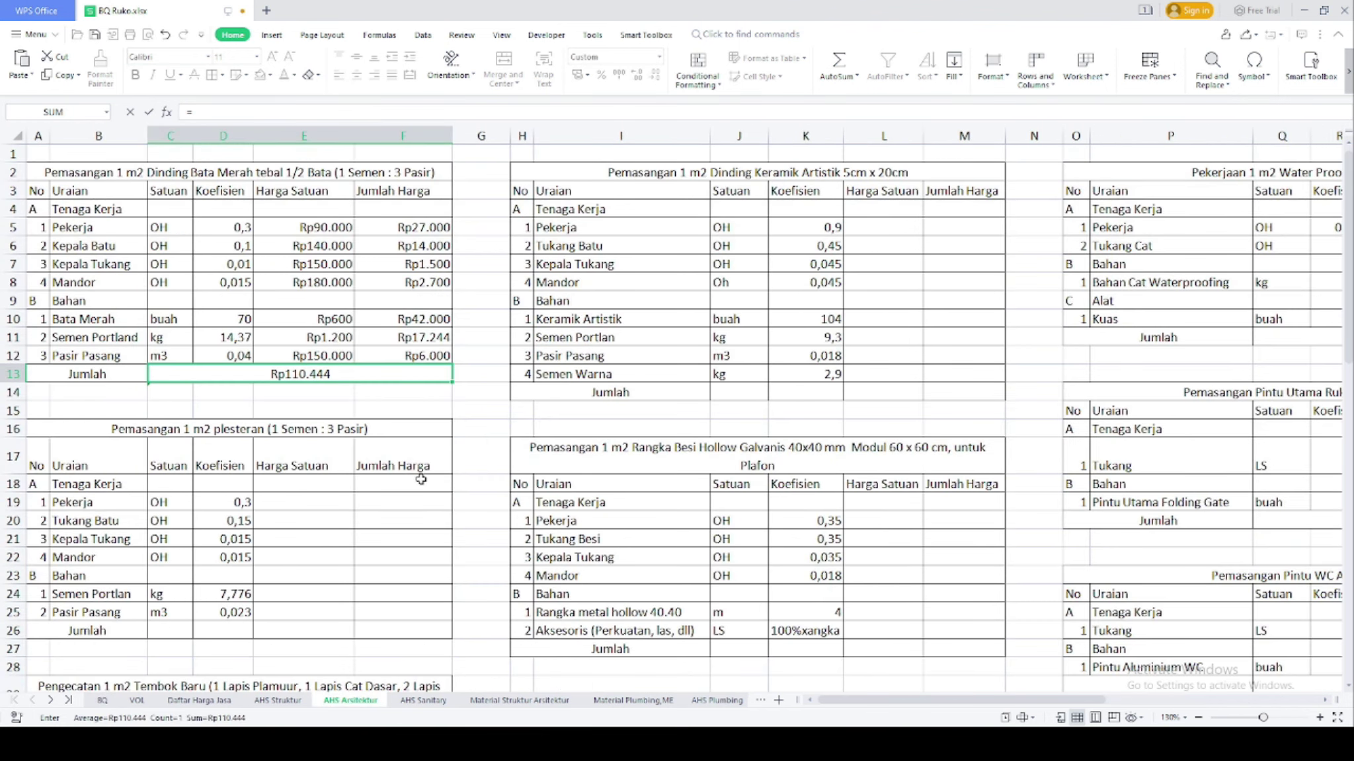
pyautogui.click(358, 370)
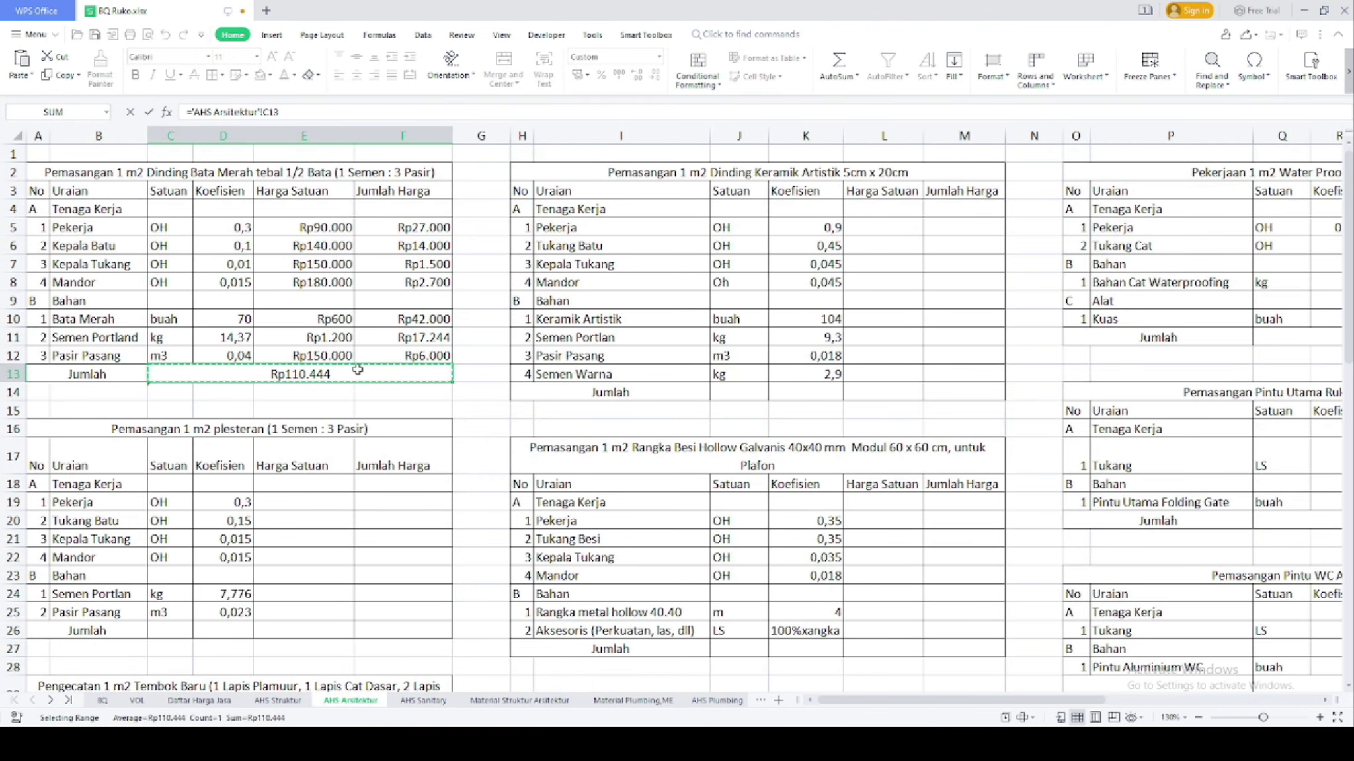
pyautogui.press('Return')
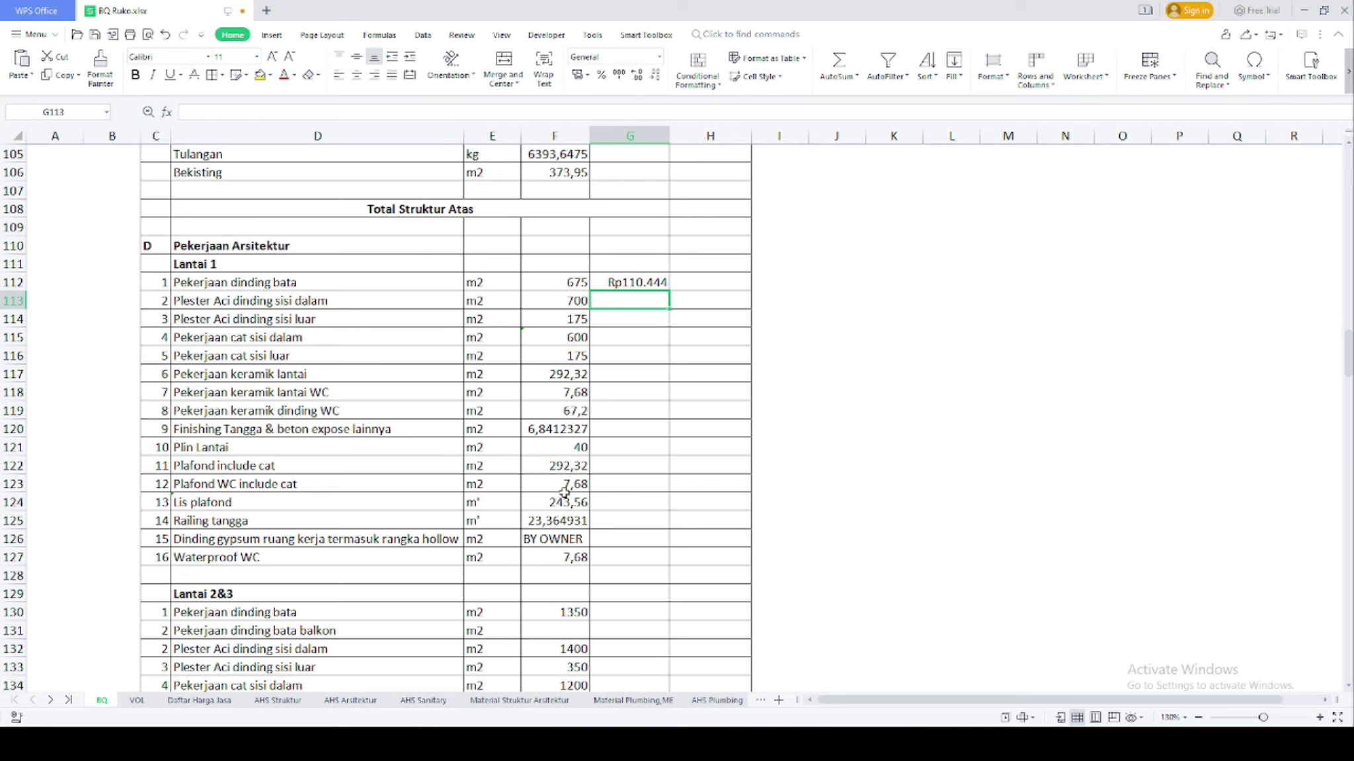
# Calculate the Lantai 1 Pekerjaan dinding bata cost in H112 as volume times unit price with =F112*G112
pyautogui.scroll(20, 563, 492)
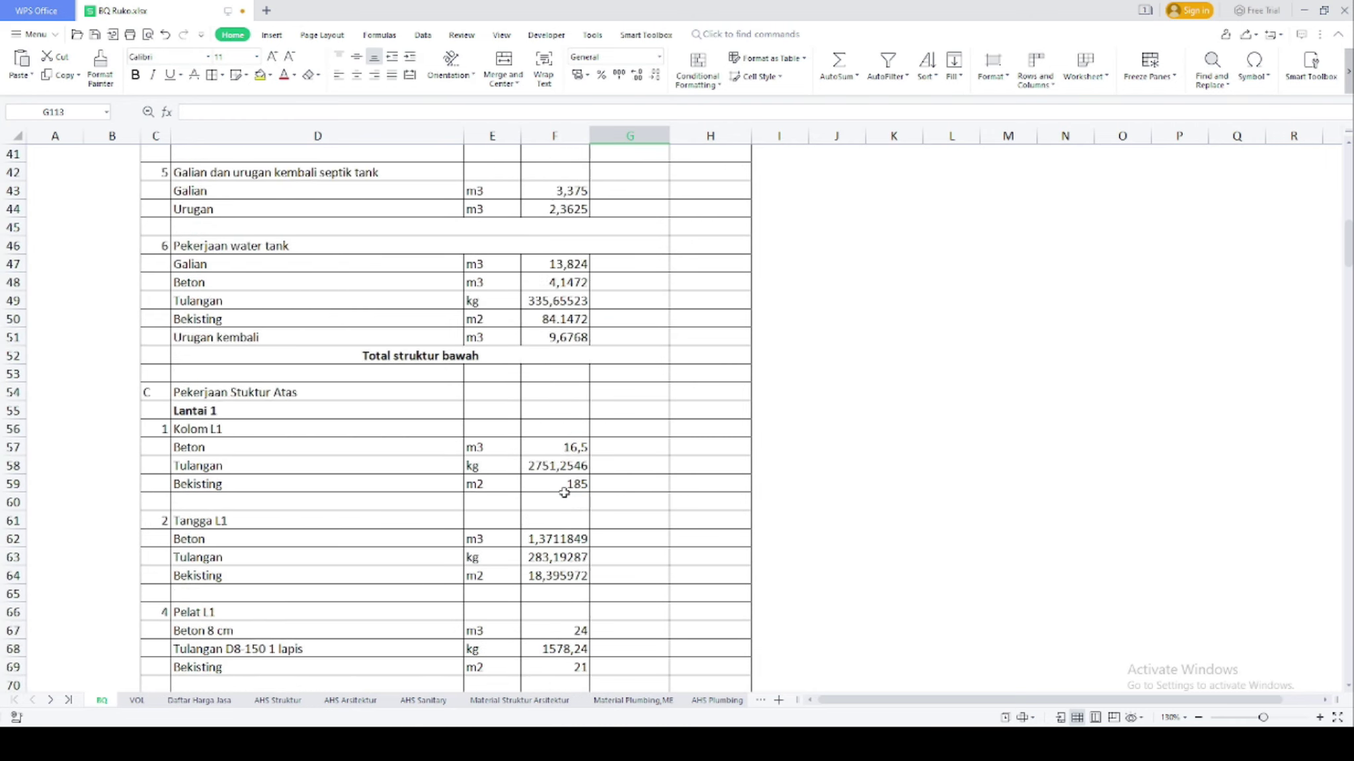
pyautogui.scroll(13, 563, 492)
pyautogui.scroll(-20, 572, 502)
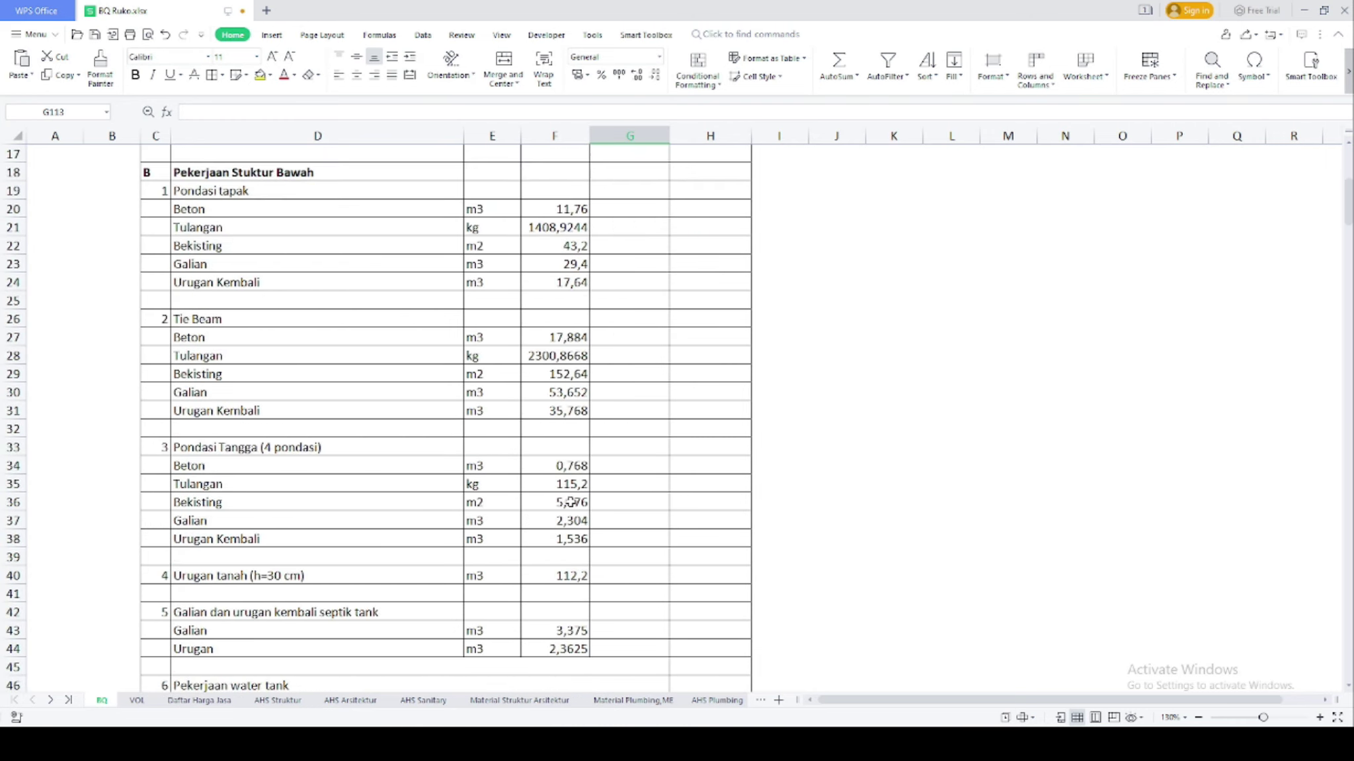
pyautogui.click(730, 281)
pyautogui.write('=')
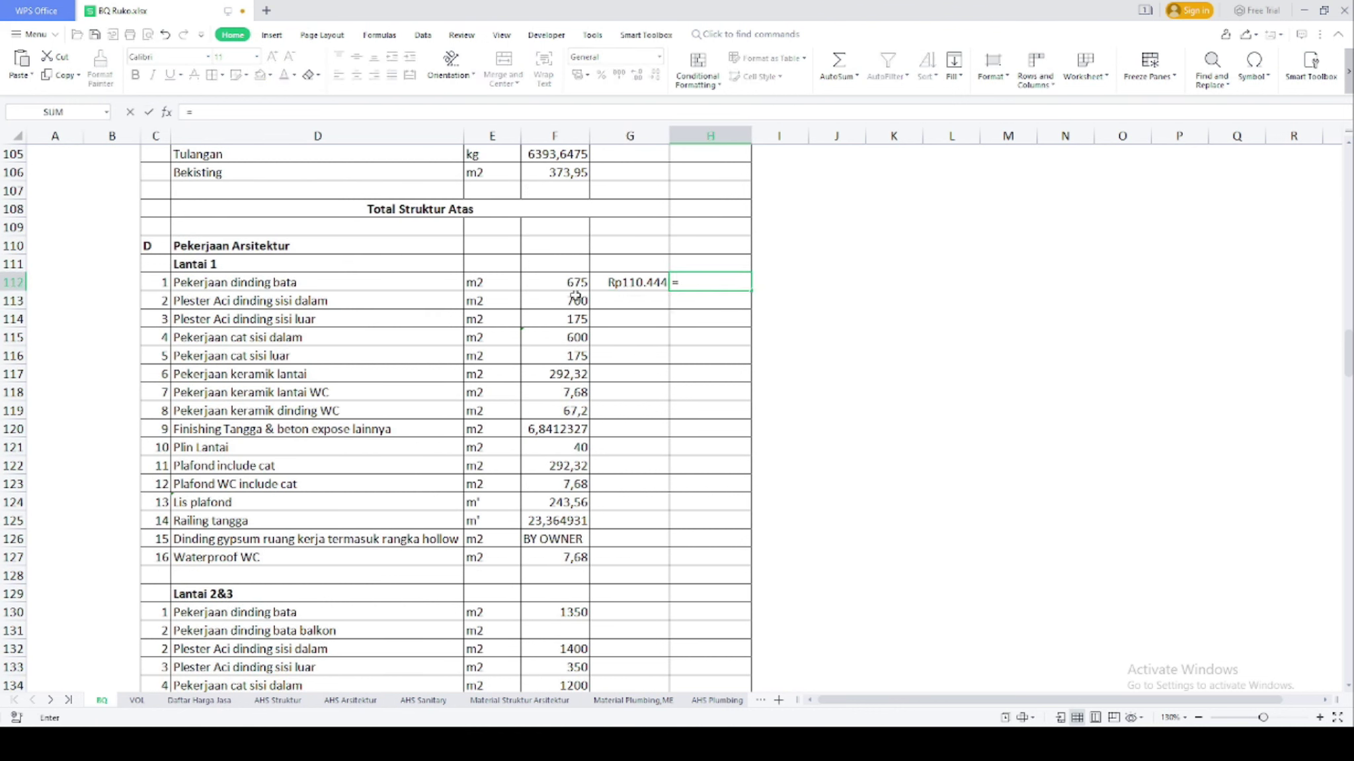
pyautogui.click(558, 282)
pyautogui.write('*')
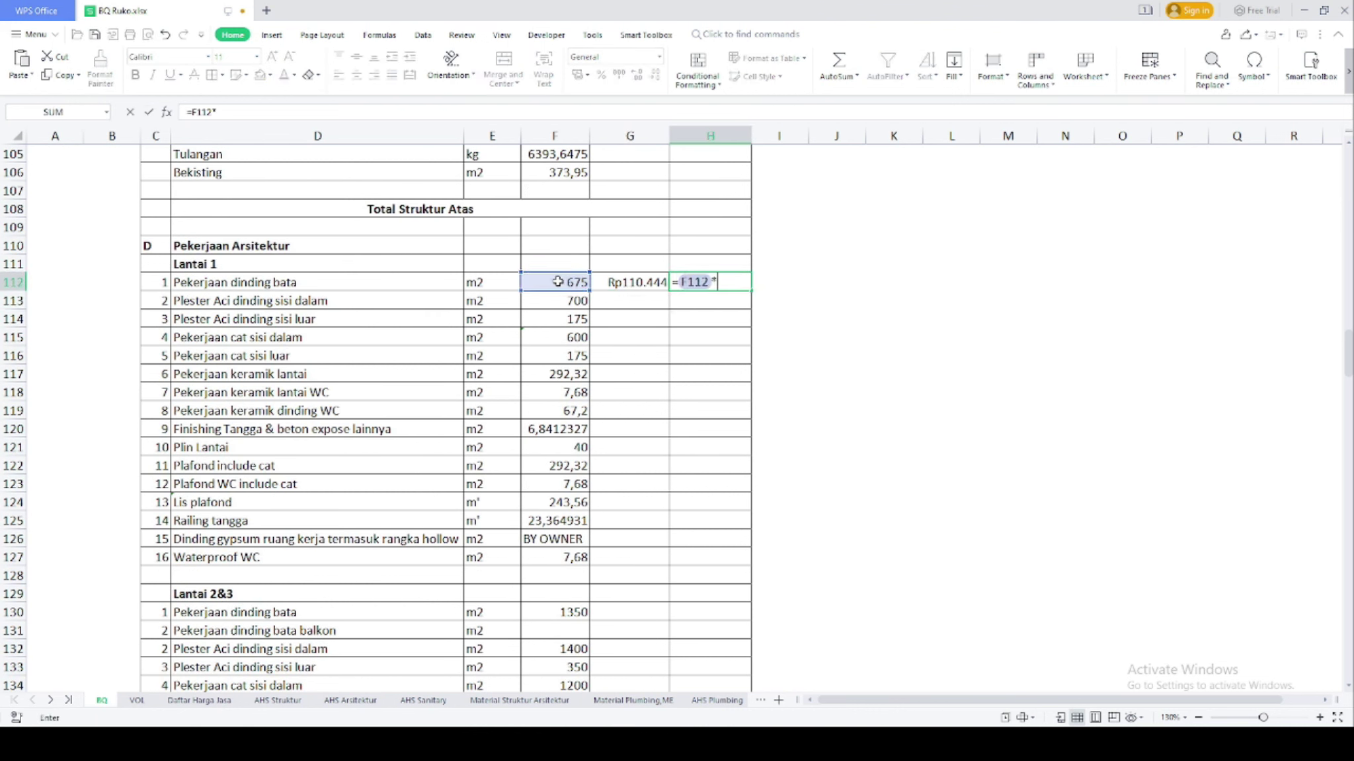
pyautogui.click(615, 281)
pyautogui.press('Return')
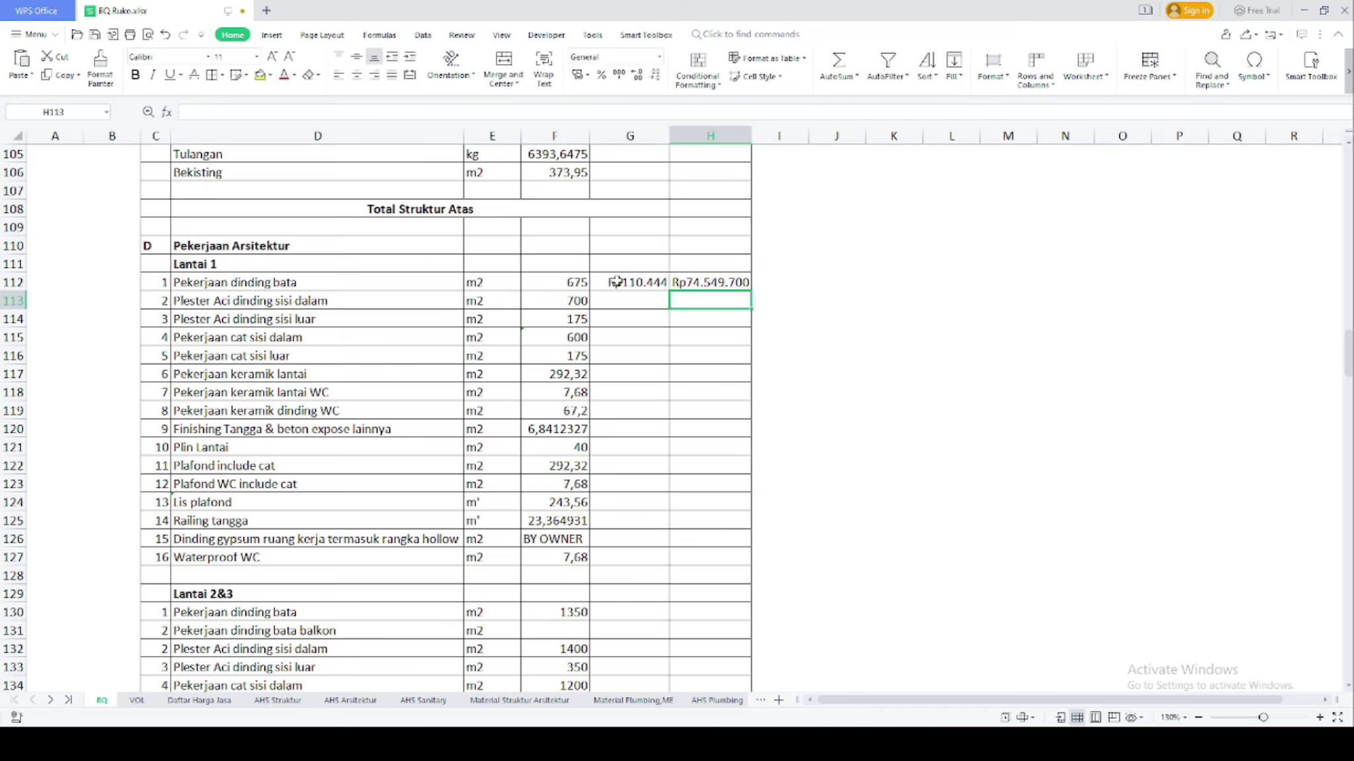
# In the AHS Arsitektur plesteran table, link the Pekerja unit price in E19 to E5 of the brick wall table
pyautogui.click(421, 700)
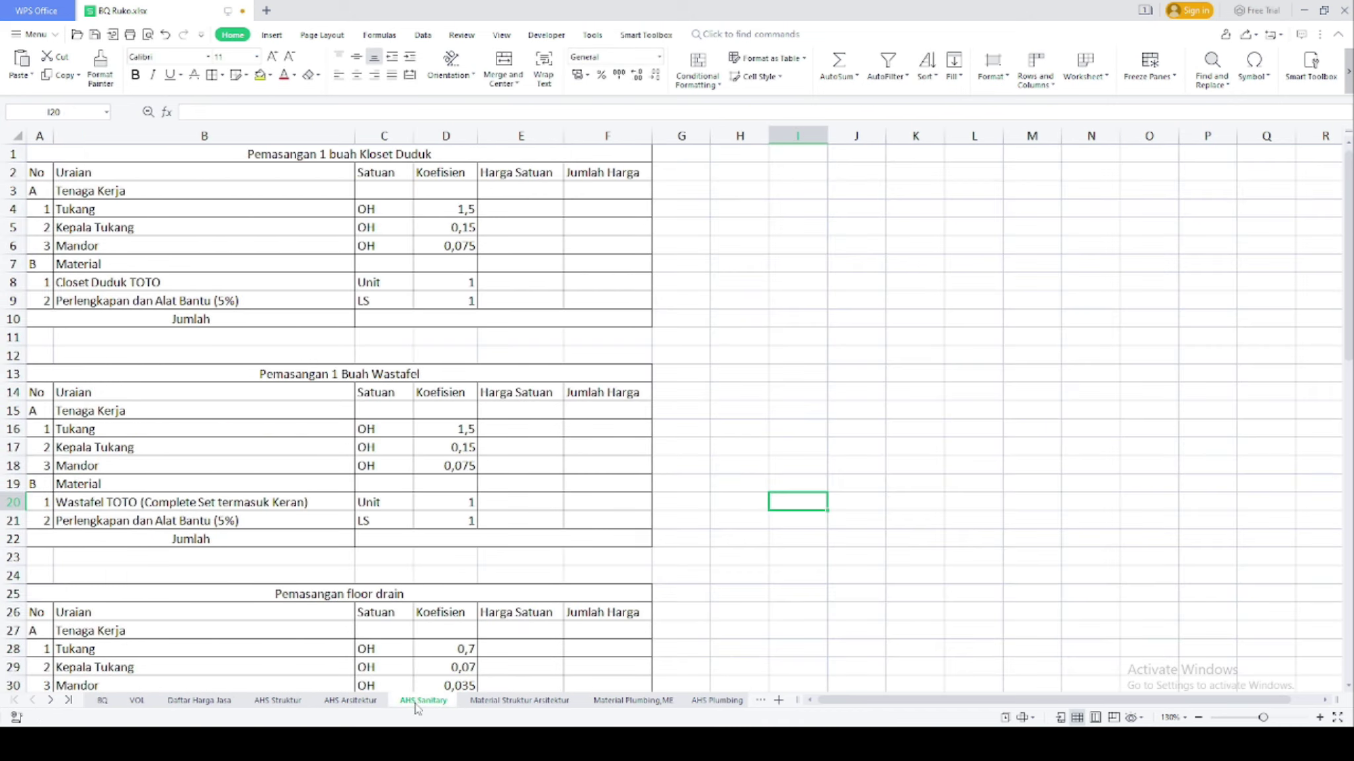
pyautogui.click(349, 703)
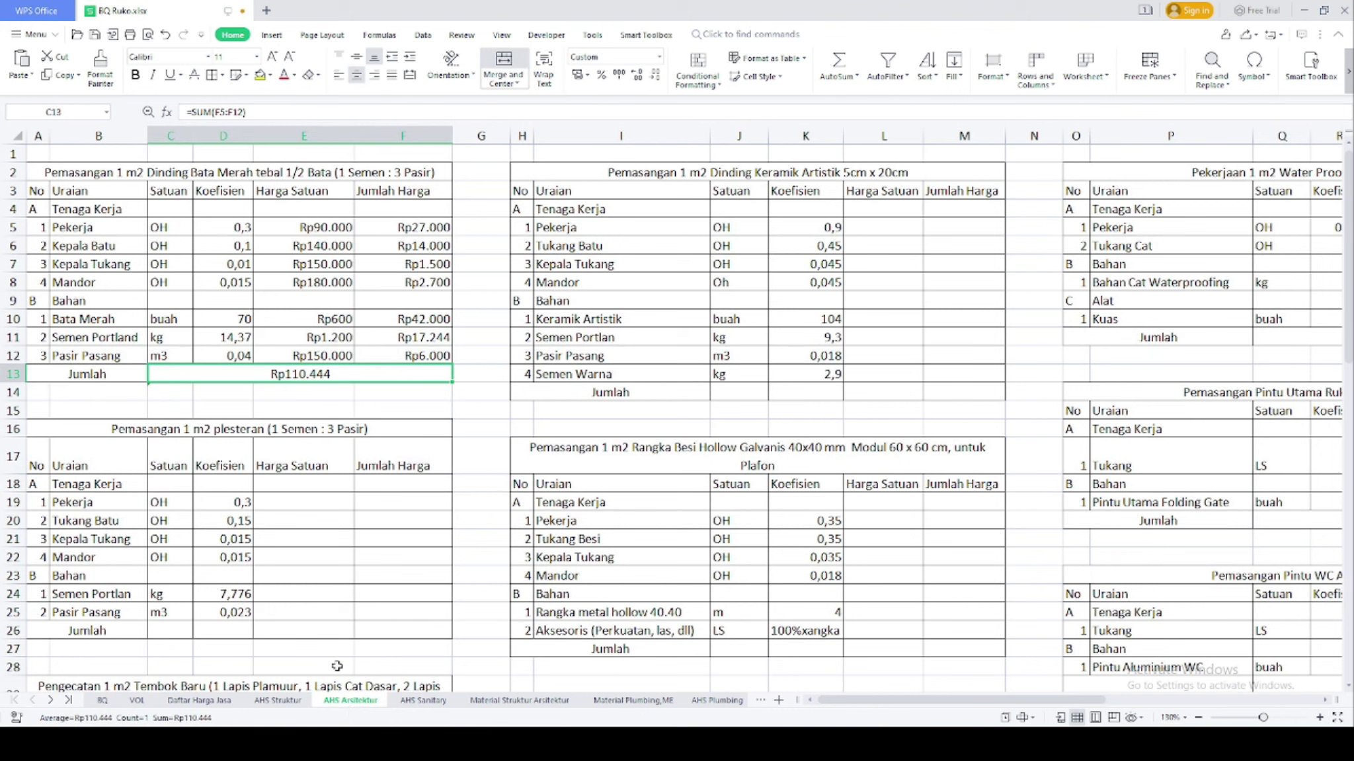
pyautogui.click(308, 540)
pyautogui.scroll(-1, 308, 539)
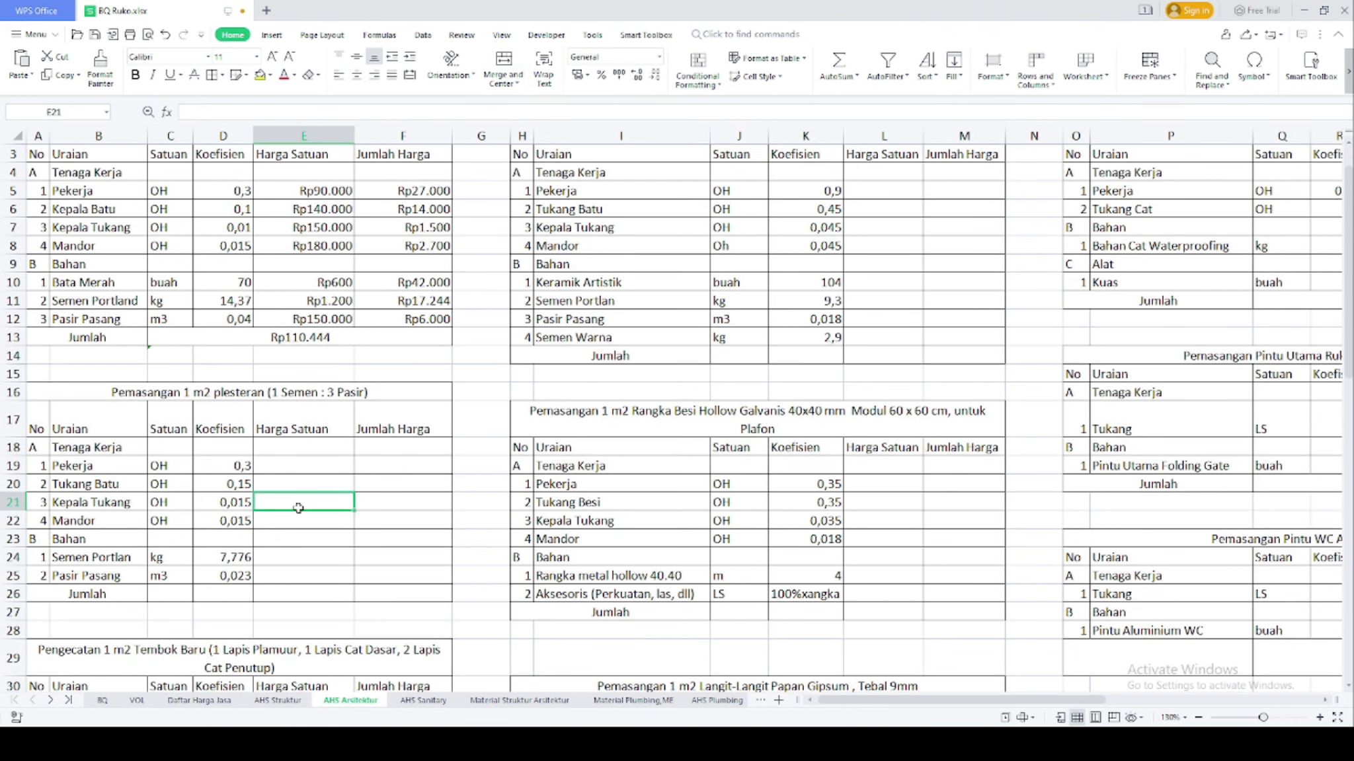
pyautogui.click(286, 466)
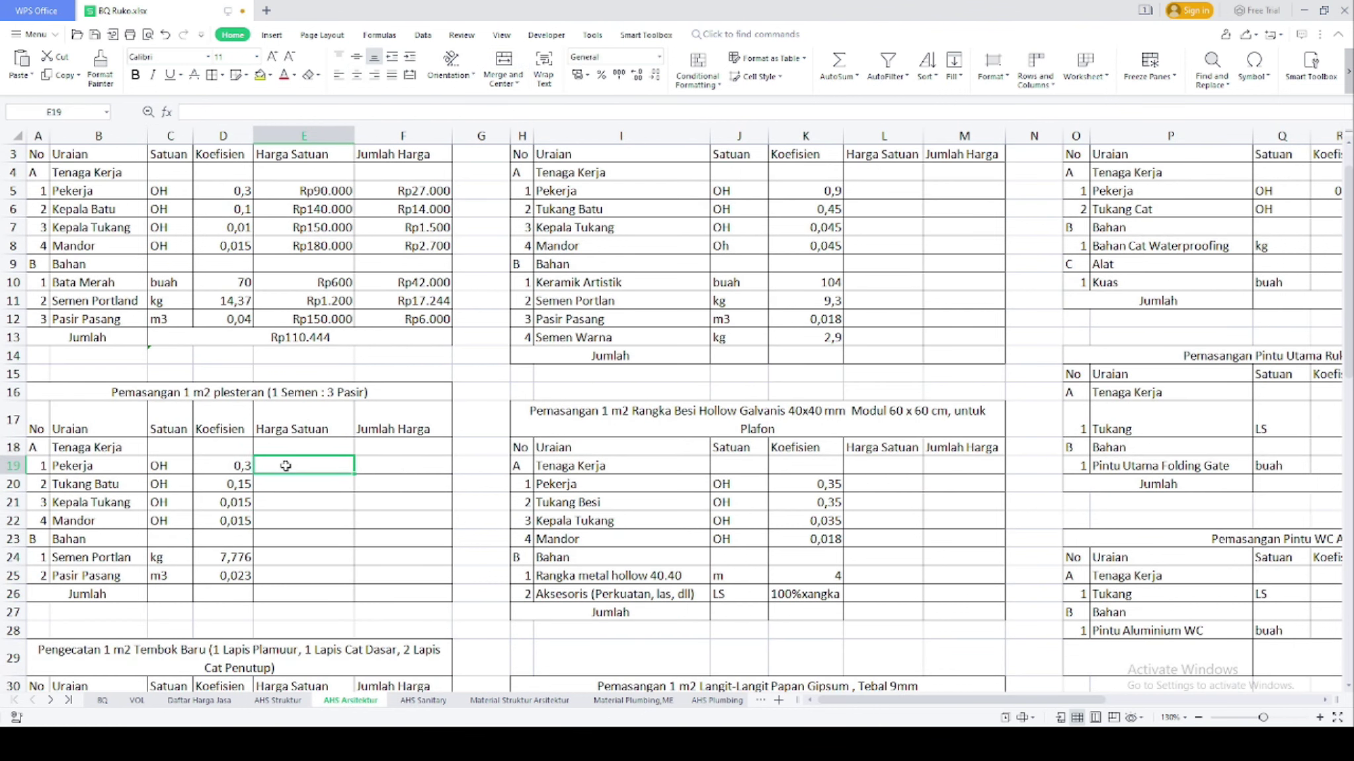
pyautogui.scroll(-7, 304, 507)
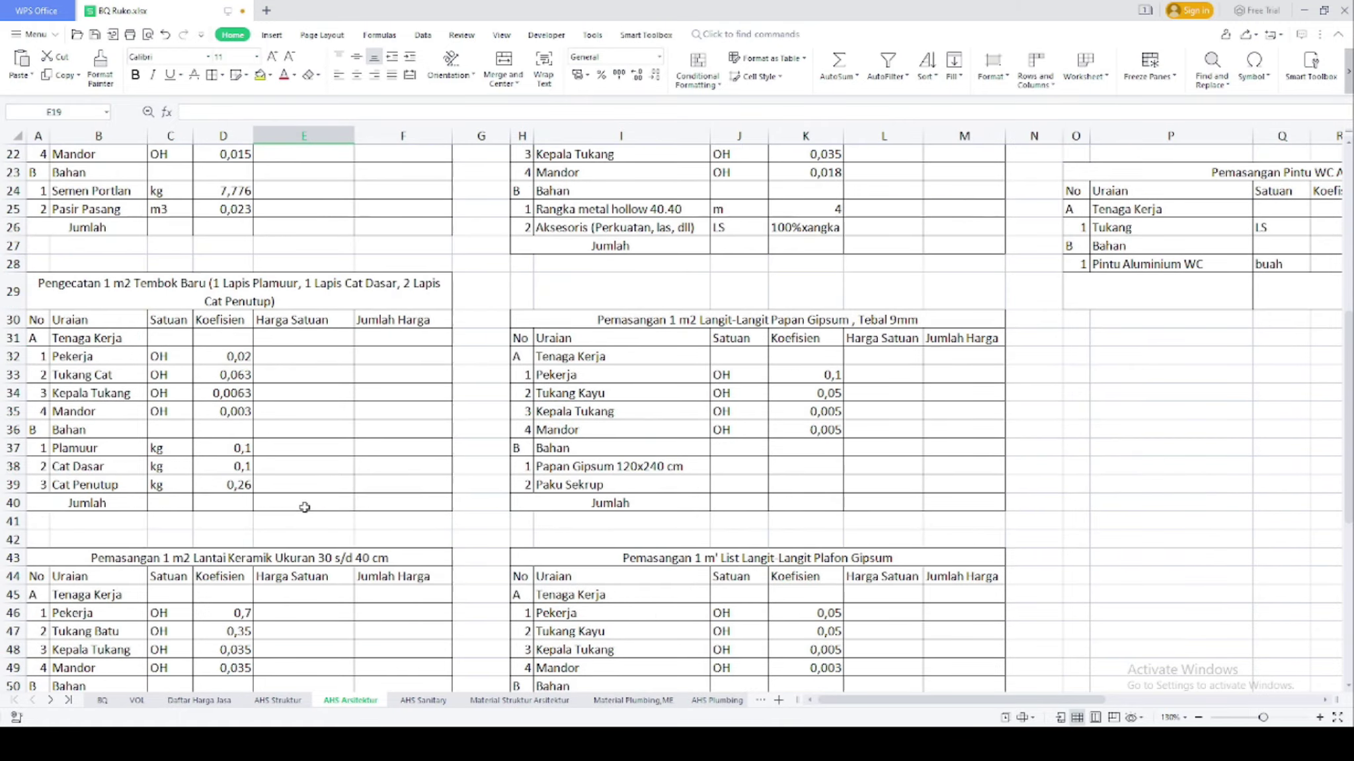
pyautogui.scroll(6, 305, 507)
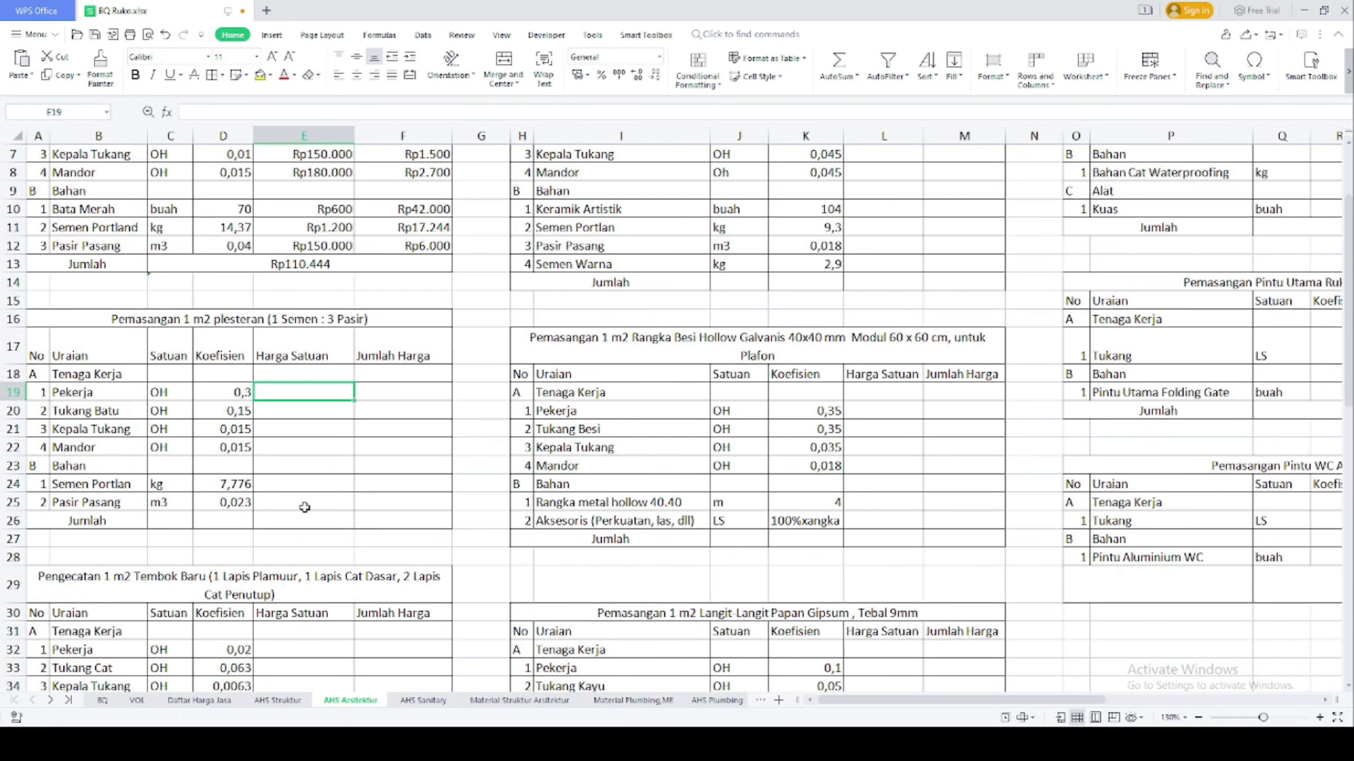
pyautogui.write('=')
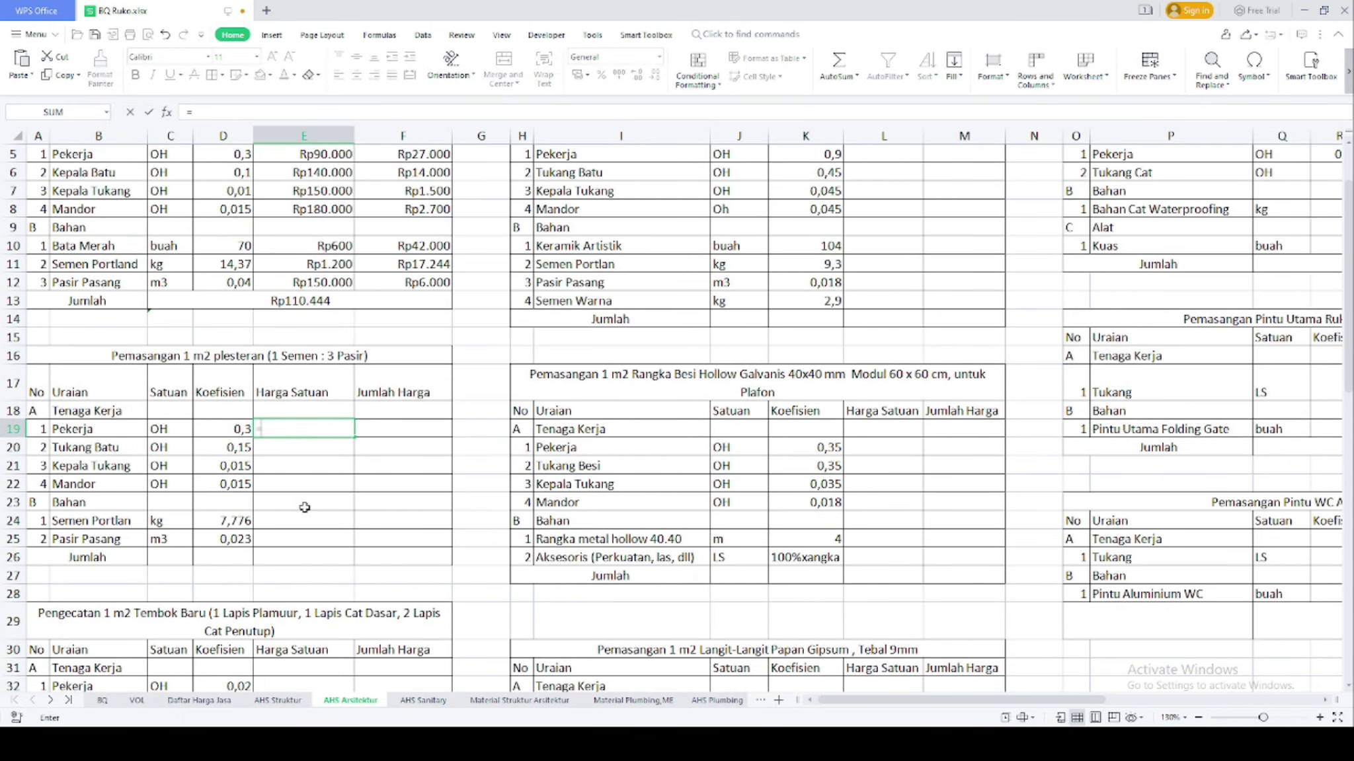
pyautogui.scroll(1, 323, 337)
pyautogui.click(327, 191)
pyautogui.press('Return')
# Link the plesteran unit prices for Tukang Batu, Kepala Tukang and Mandor in E20:E22 to E6, E7 and E8
pyautogui.write('=')
pyautogui.click(341, 212)
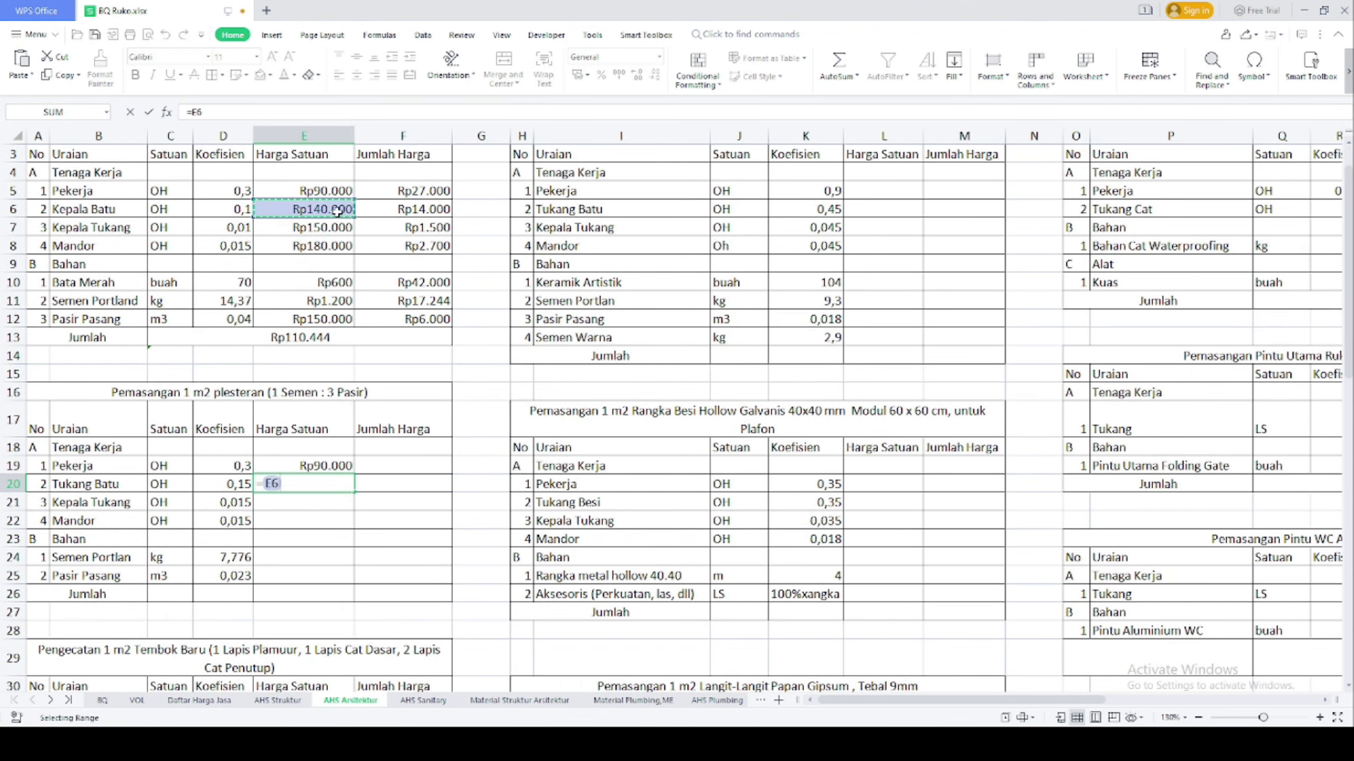
pyautogui.press('Return')
pyautogui.write('=')
pyautogui.click(336, 230)
pyautogui.press('Return')
pyautogui.write('=')
pyautogui.click(330, 248)
pyautogui.press('Return')
# Link the plesteran material prices for Semen Portlan in E24 and Pasir Pasang in E25 to E11 and E12
pyautogui.press('Return')
pyautogui.write('=')
pyautogui.click(348, 300)
pyautogui.press('Return')
pyautogui.write('=')
pyautogui.click(333, 319)
pyautogui.press('Return')
# Calculate the plesteran Jumlah Harga in F19 with =D19*E19 and fill it down to F25, keeping the Bahan heading row F23 blank
pyautogui.click(390, 467)
pyautogui.write('=')
pyautogui.click(222, 465)
pyautogui.write('*')
pyautogui.click(284, 464)
pyautogui.press('Return')
pyautogui.click(447, 470)
pyautogui.moveTo(451, 472); pyautogui.dragTo(449, 575)
# Merge and center C26:F26 in the plesteran table's Jumlah row and total the item prices there with =SUM(F19:F25)
pyautogui.moveTo(168, 594); pyautogui.dragTo(423, 593)
pyautogui.click(503, 65)
pyautogui.write('=sum(')
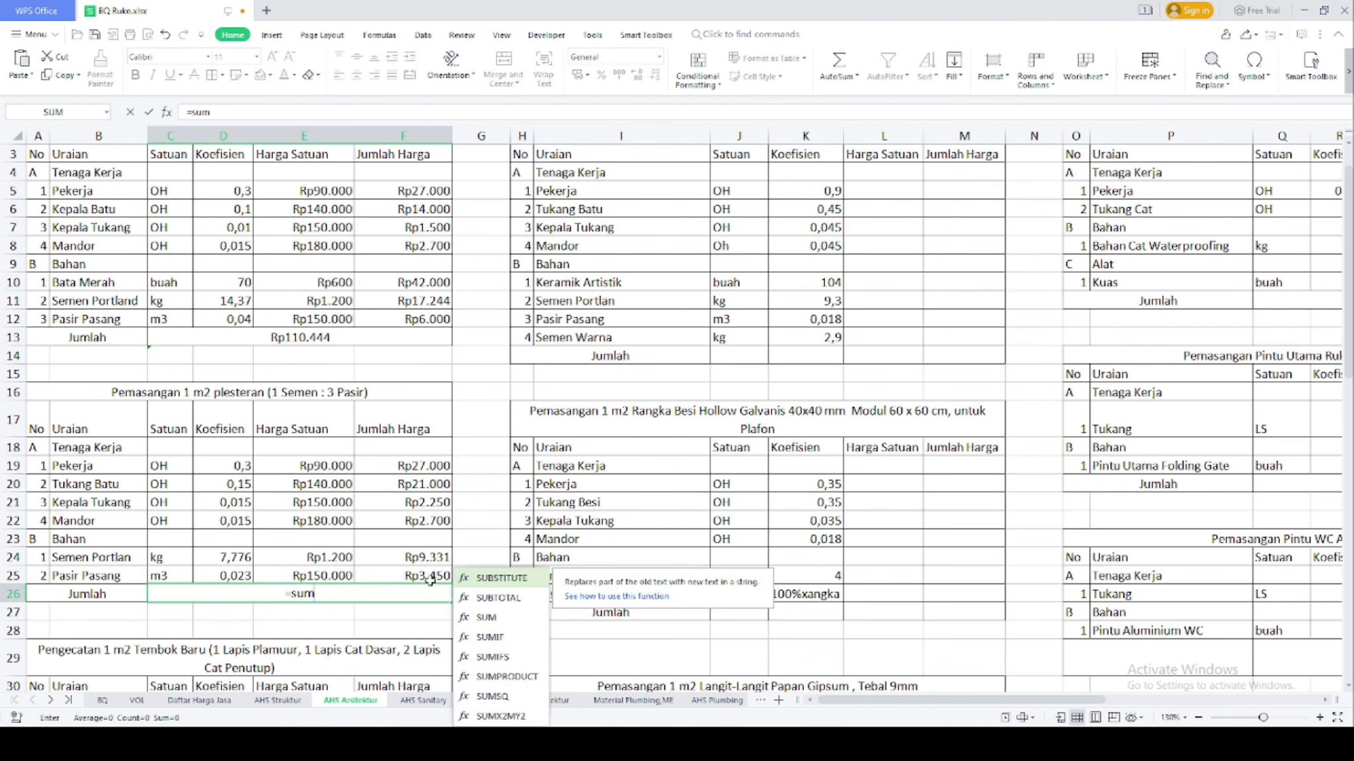
pyautogui.moveTo(413, 466); pyautogui.dragTo(404, 575)
pyautogui.press('Return')
# In the Pengecatan table, link Pekerja in E32 to E19 and Tukang Cat in E33 to its wage in Daftar Harga Jasa
pyautogui.scroll(-3, 403, 574)
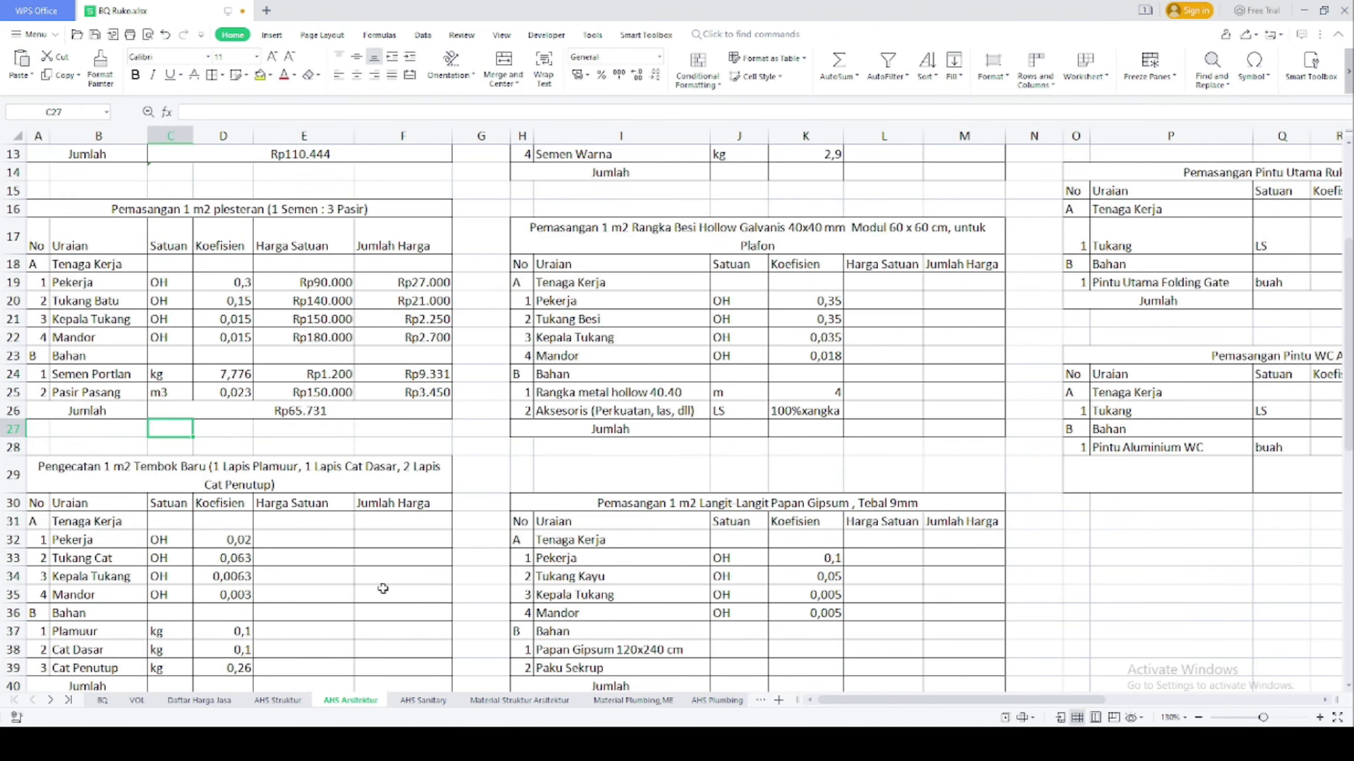
pyautogui.click(278, 538)
pyautogui.scroll(-1, 315, 603)
pyautogui.write('=')
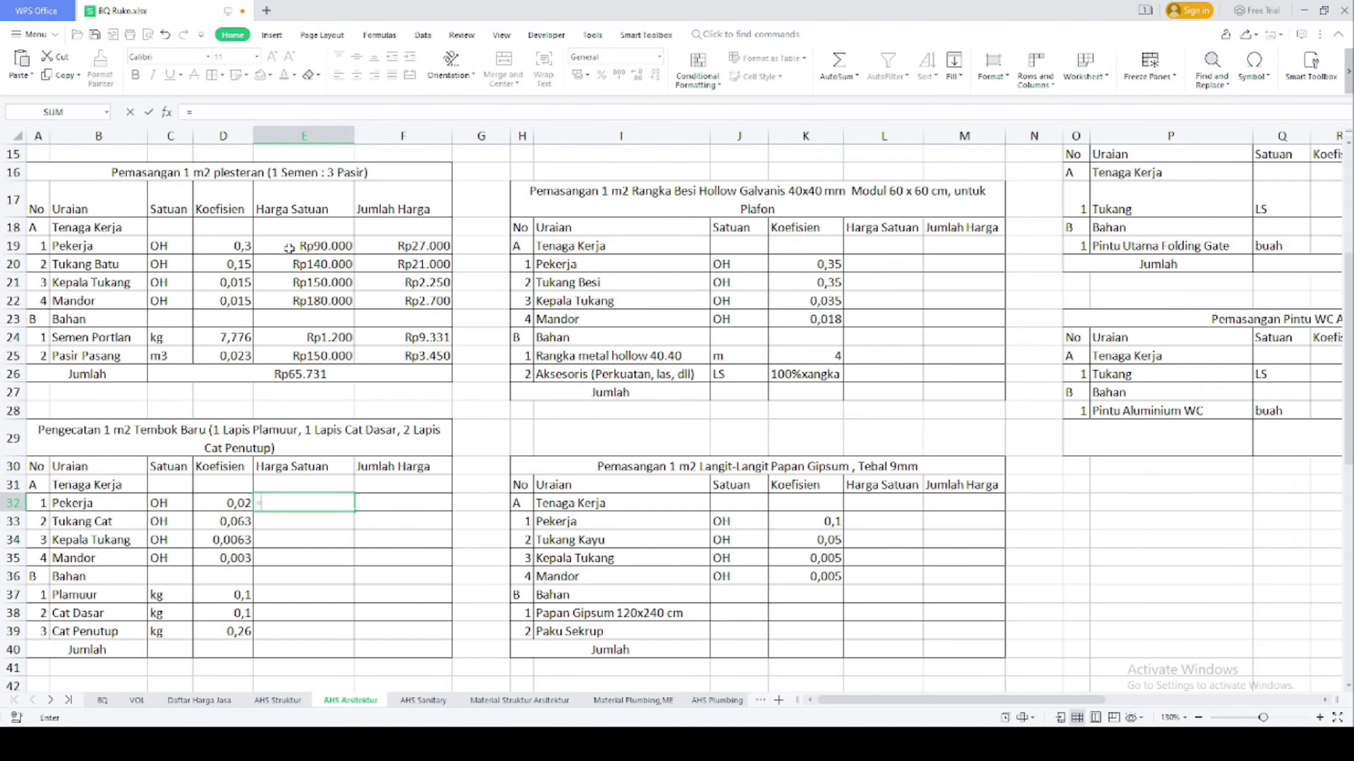
pyautogui.click(288, 247)
pyautogui.press('Return')
pyautogui.write('=')
pyautogui.click(185, 701)
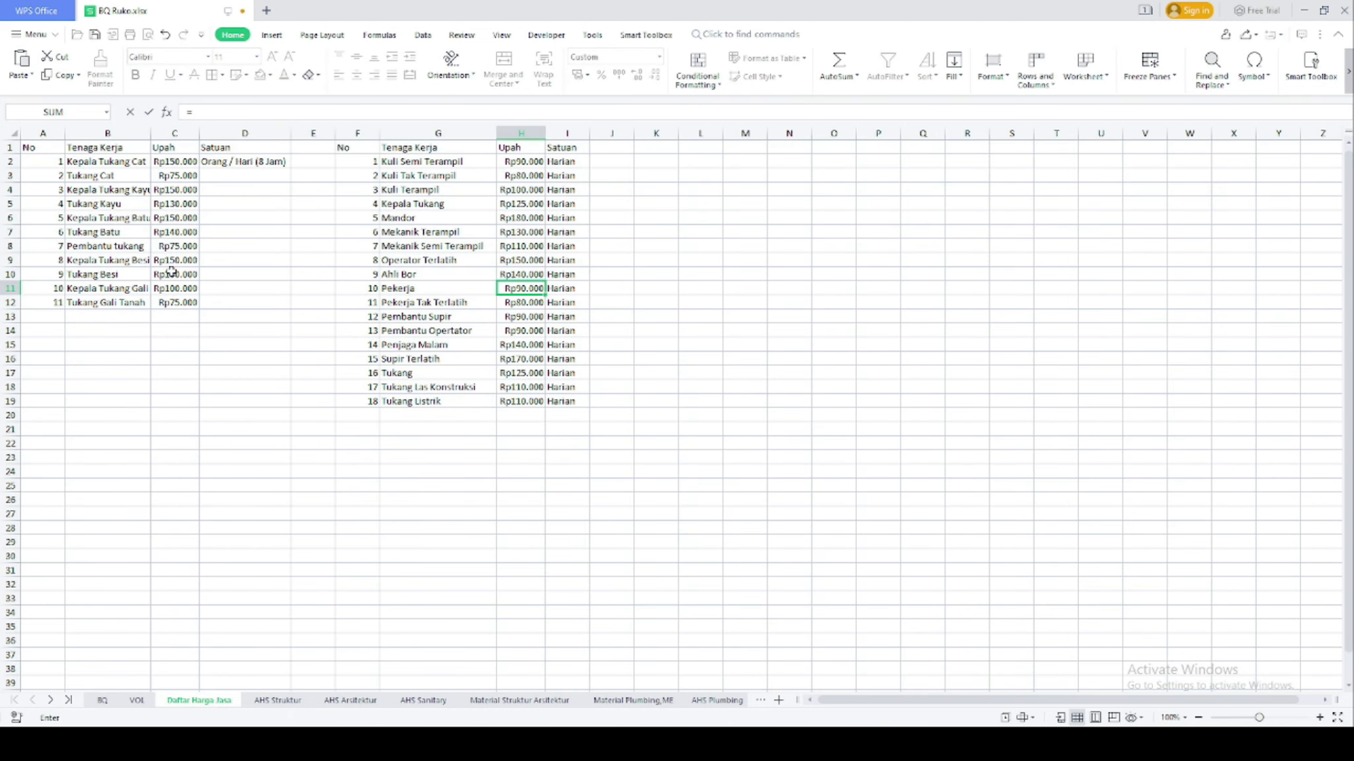
pyautogui.click(167, 192)
pyautogui.press('Return')
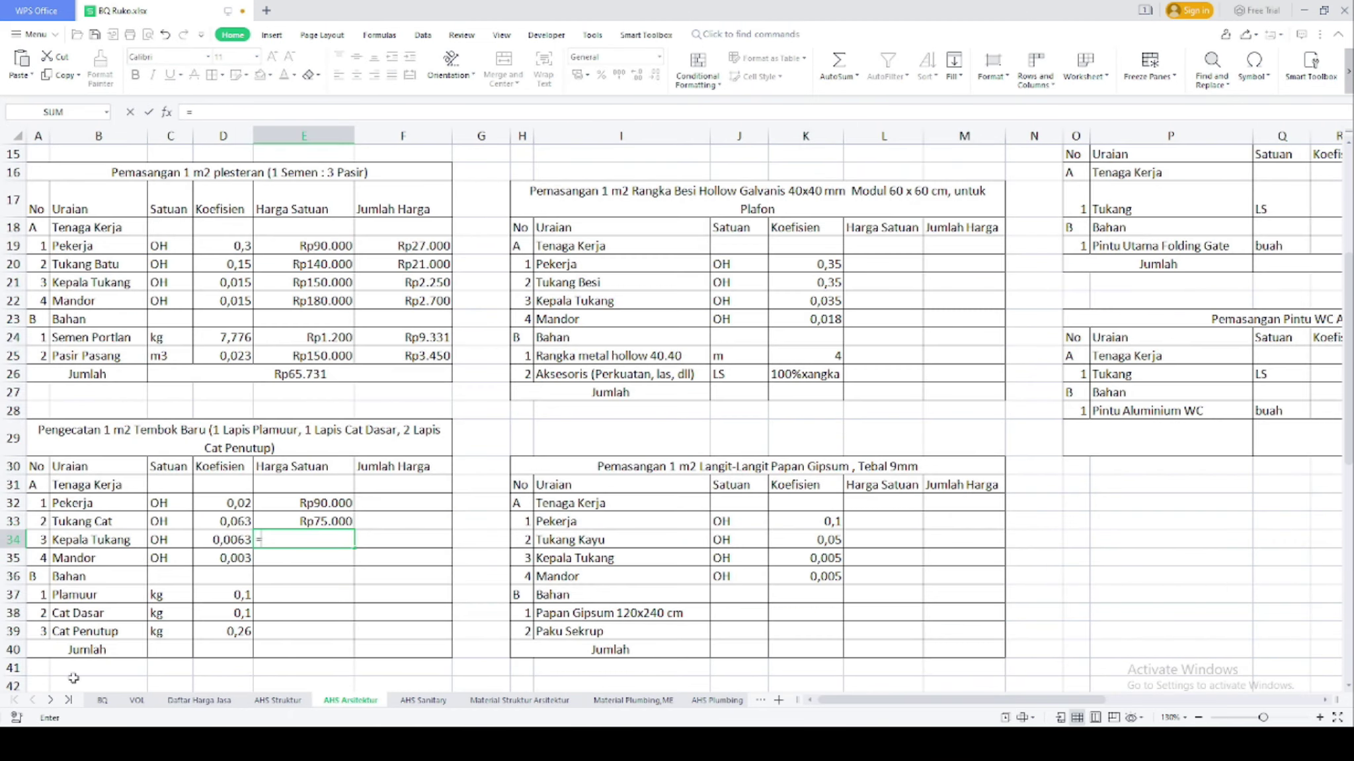
# Link the painting table's Kepala Tukang price in E34 to the Kepala Tukang Cat wage in Daftar Harga Jasa, and Mandor in E35 to E22
pyautogui.write('=')
pyautogui.click(194, 702)
pyautogui.click(175, 161)
pyautogui.press('Escape')
pyautogui.write('=')
pyautogui.click(322, 301)
pyautogui.press('Return')
# Calculate the painting table's Jumlah Harga in F32 with =D32*E32 and fill the formula down to F39
pyautogui.click(404, 503)
pyautogui.write('=')
pyautogui.click(223, 503)
pyautogui.write('*')
pyautogui.click(304, 503)
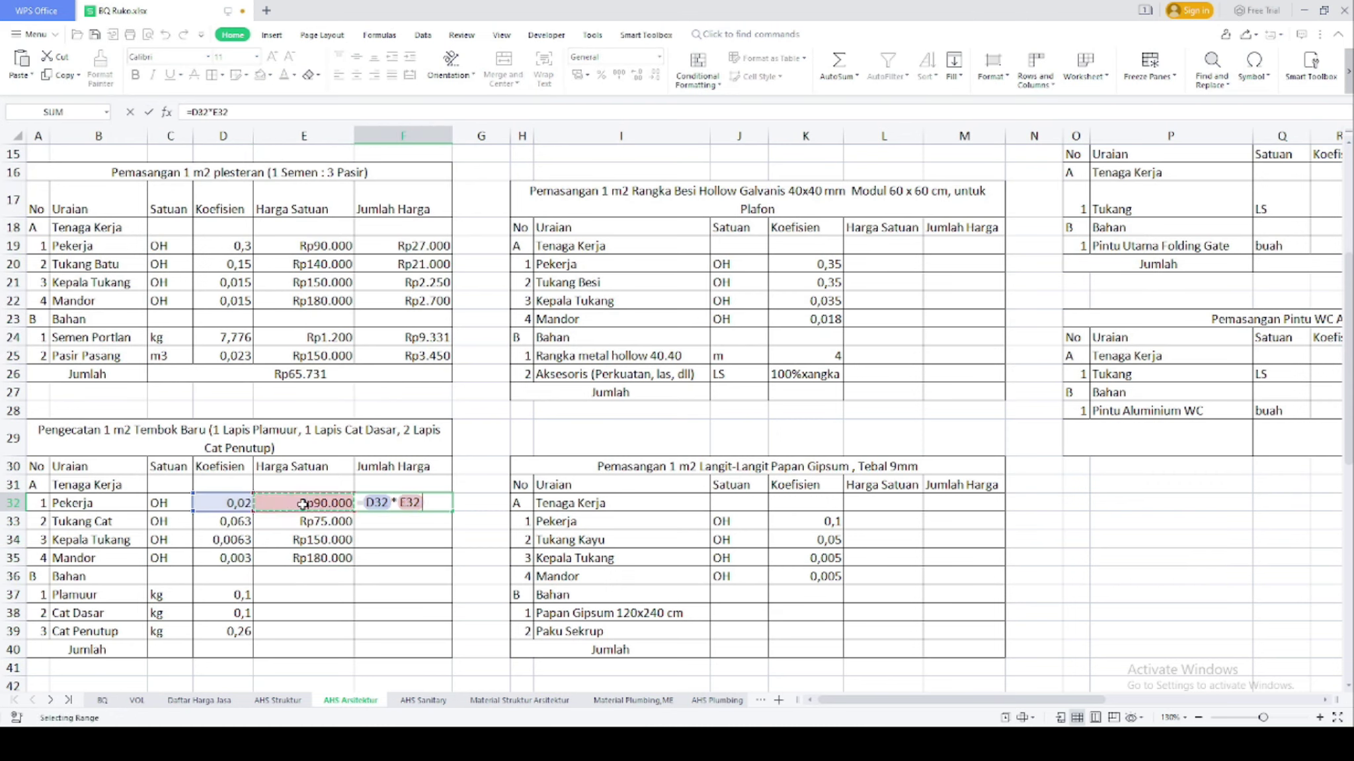
pyautogui.press('Return')
pyautogui.click(436, 506)
pyautogui.moveTo(451, 520); pyautogui.dragTo(450, 636)
# Link the Plamuur unit price in E37 to the Plamir Tembok price in C30 of the Material Struktur Arsitektur sheet
pyautogui.click(304, 594)
pyautogui.write('=')
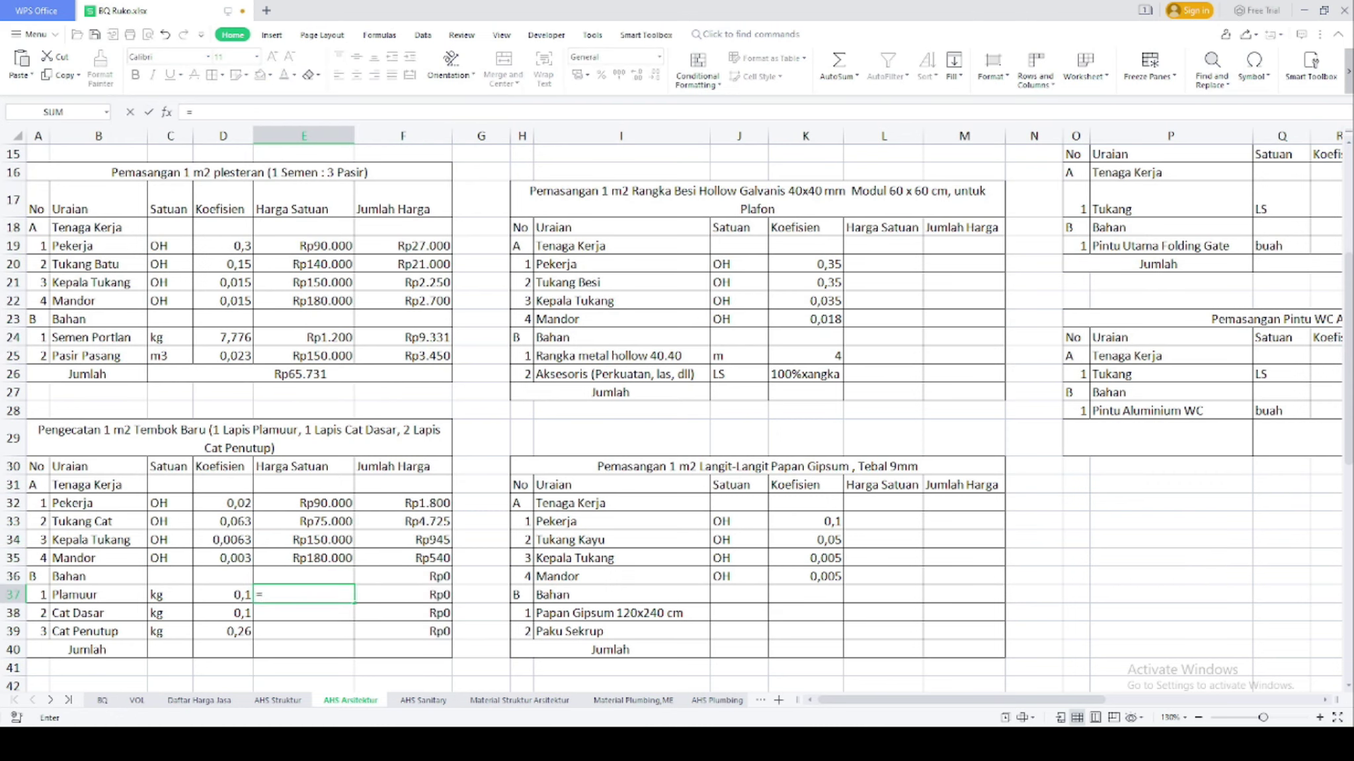
pyautogui.click(519, 700)
pyautogui.scroll(-3, 373, 616)
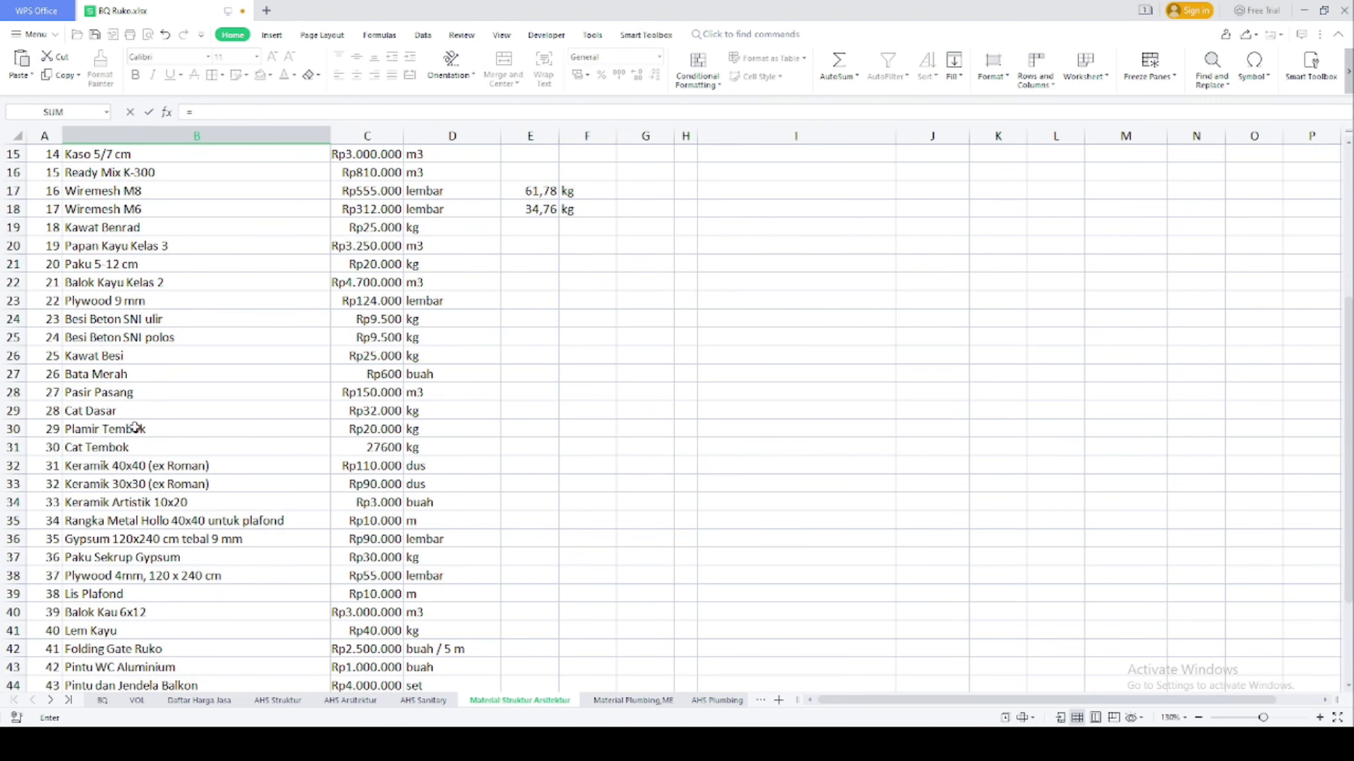
pyautogui.click(357, 429)
pyautogui.press('Return')
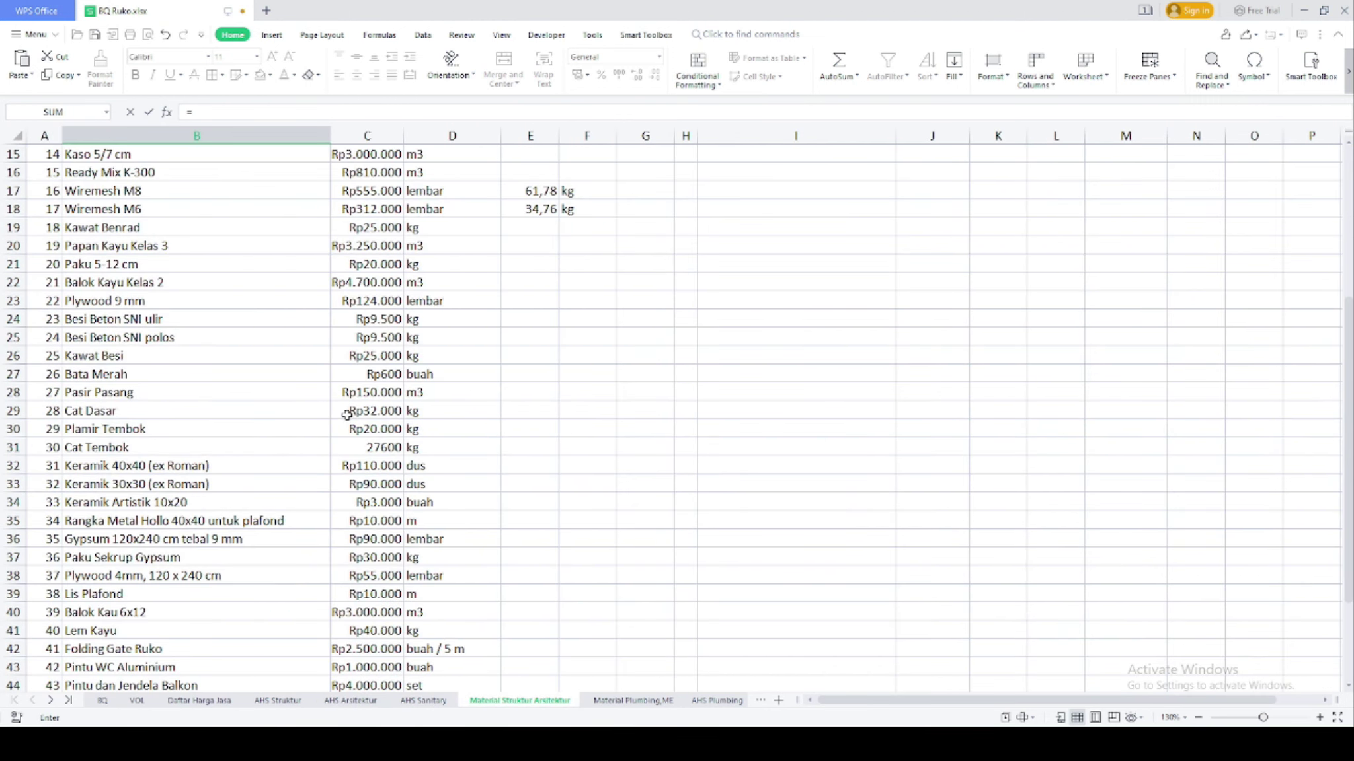
# Link Cat Dasar in E38 to C29 and Cat Penutup in E39 to the Cat Tembok price in C31 of Material Struktur Arsitektur
pyautogui.click(347, 415)
pyautogui.press('Return')
pyautogui.write('=')
pyautogui.click(509, 700)
pyautogui.click(373, 447)
pyautogui.press('Return')
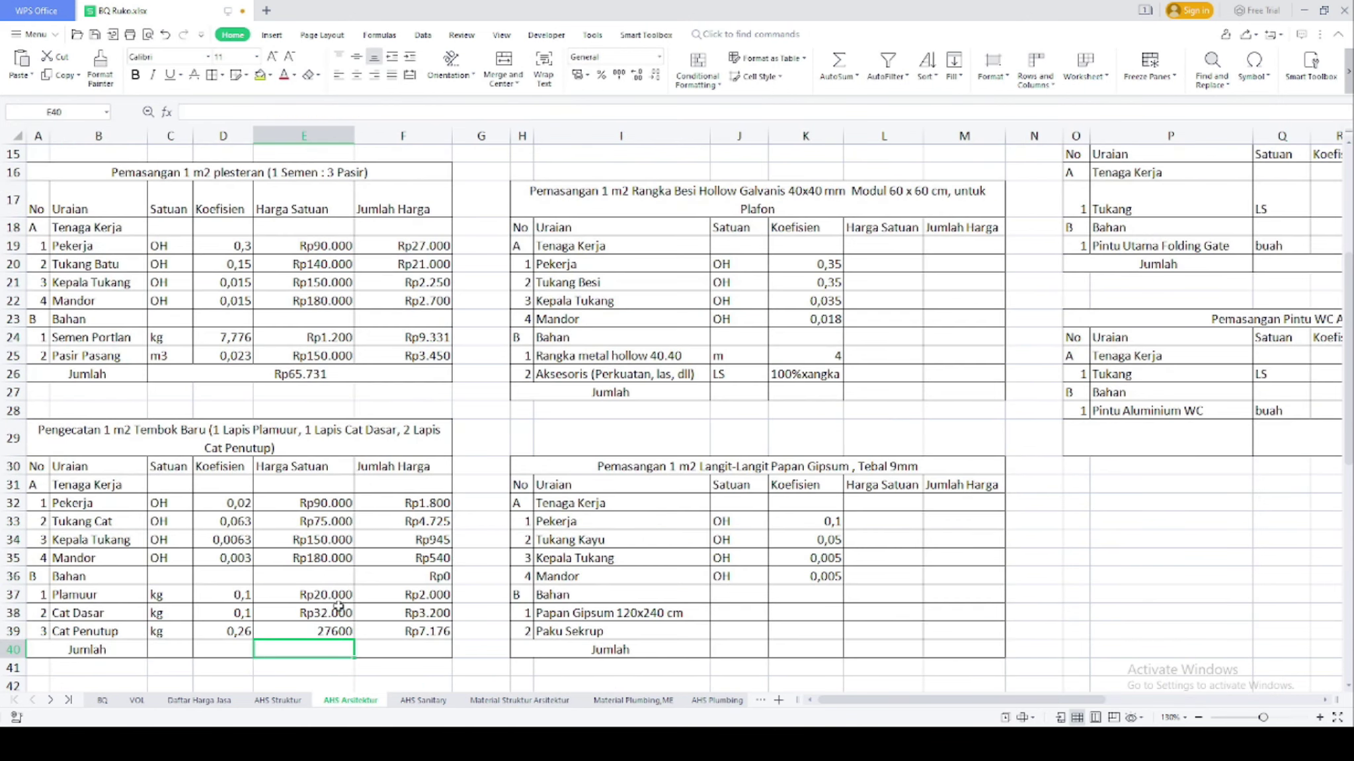
# Clear the Bahan heading row's F36 and total the painting table in merged and centered C40:F40 with =SUM(F32:F39)
pyautogui.moveTo(170, 650); pyautogui.dragTo(402, 650)
pyautogui.click(504, 66)
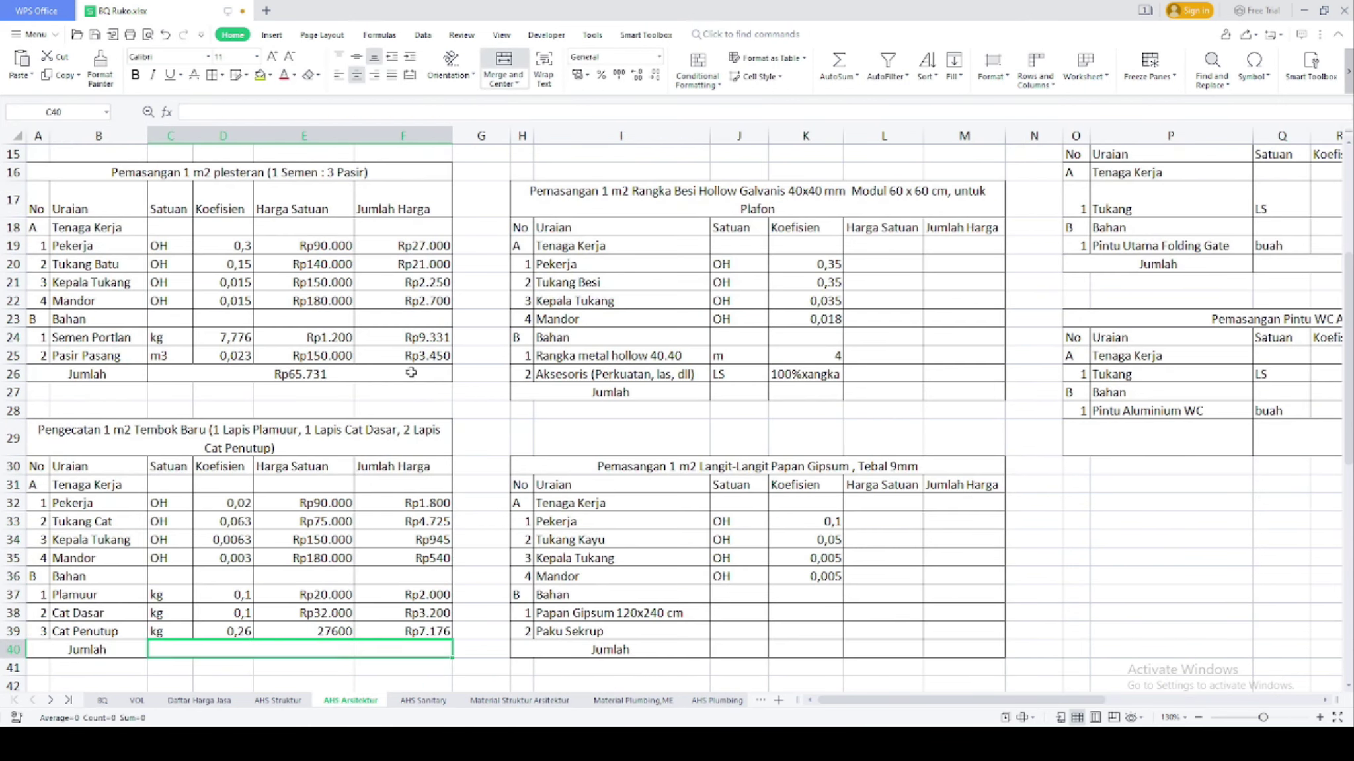
pyautogui.write('=sum(')
pyautogui.moveTo(402, 503); pyautogui.dragTo(418, 632)
pyautogui.press('Return')
pyautogui.scroll(-5, 418, 632)
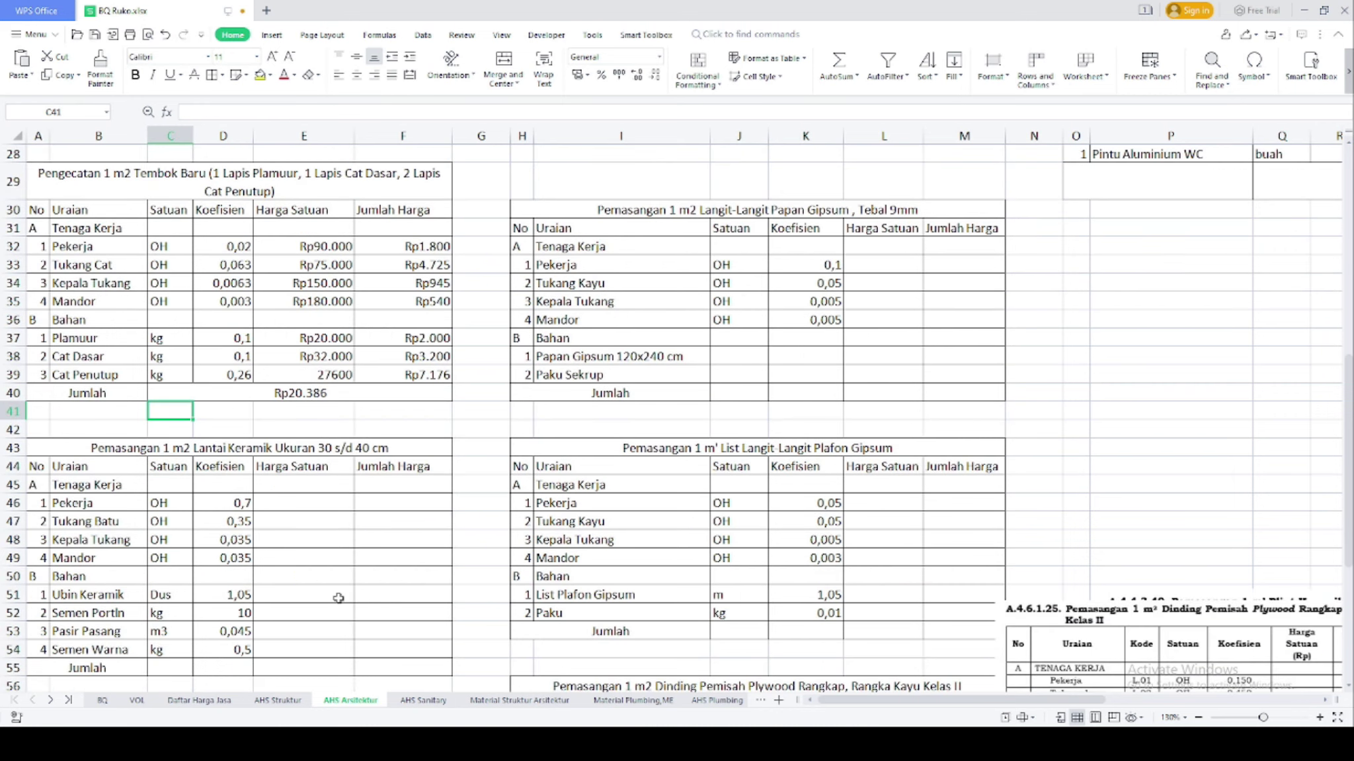
# Link the floor tile table's Pekerja, Tukang Batu, Kepala Tukang and Mandor wages in E46:E49 to the matching prices in the tables above
pyautogui.click(296, 463)
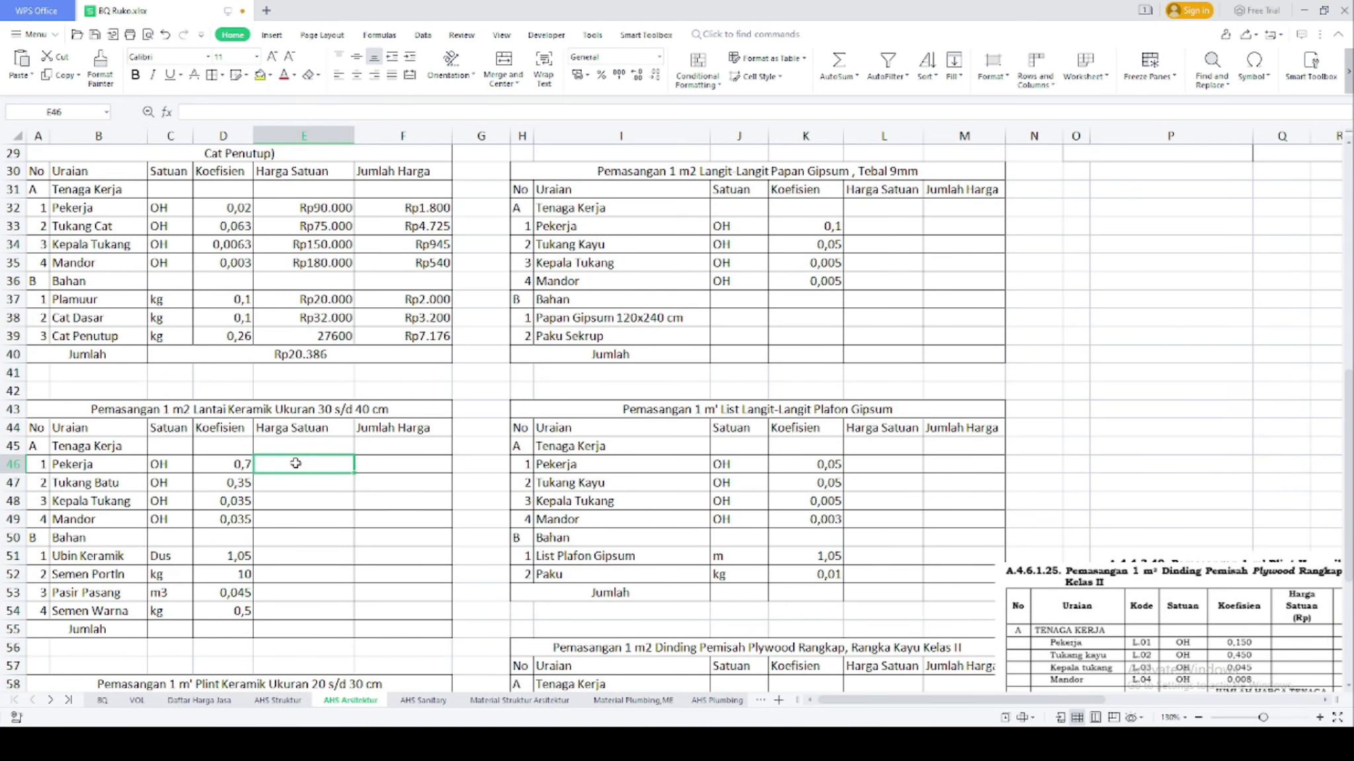
pyautogui.write('=')
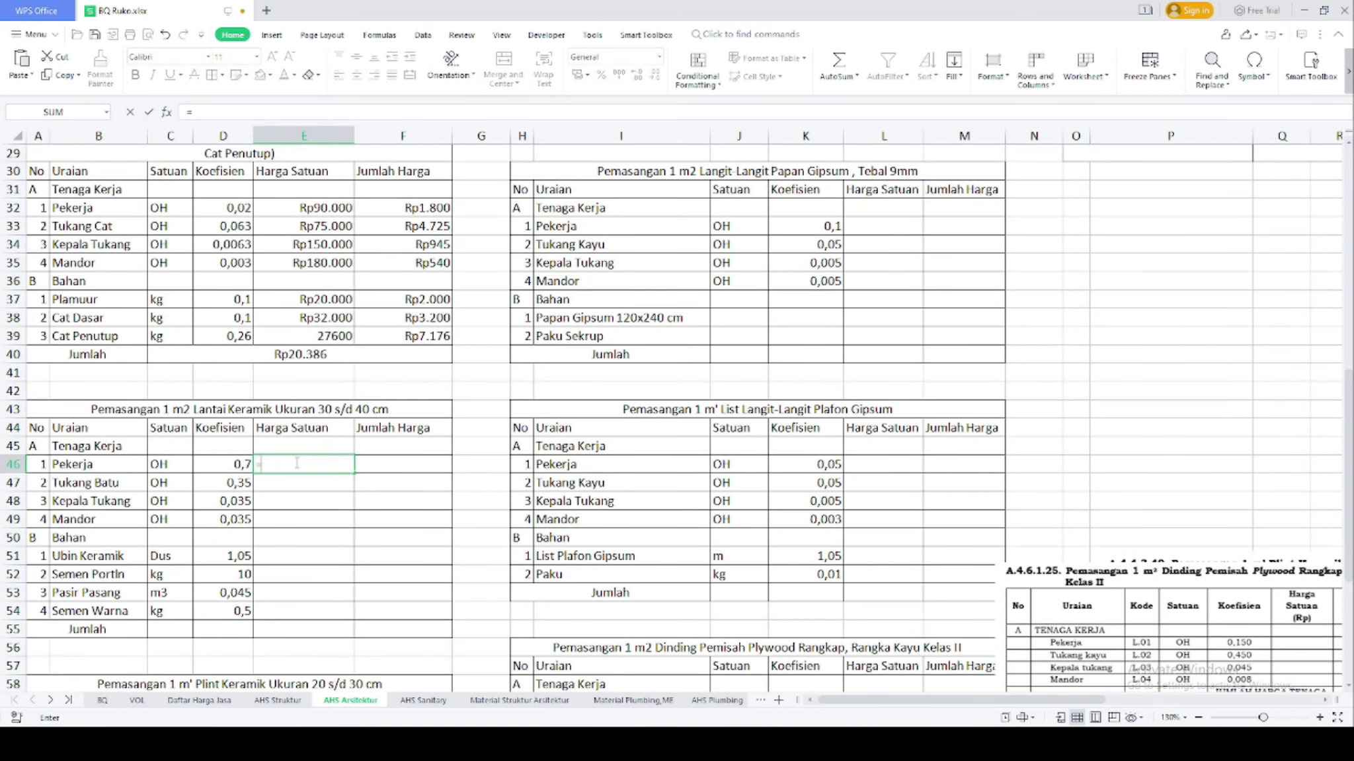
pyautogui.click(314, 211)
pyautogui.press('Return')
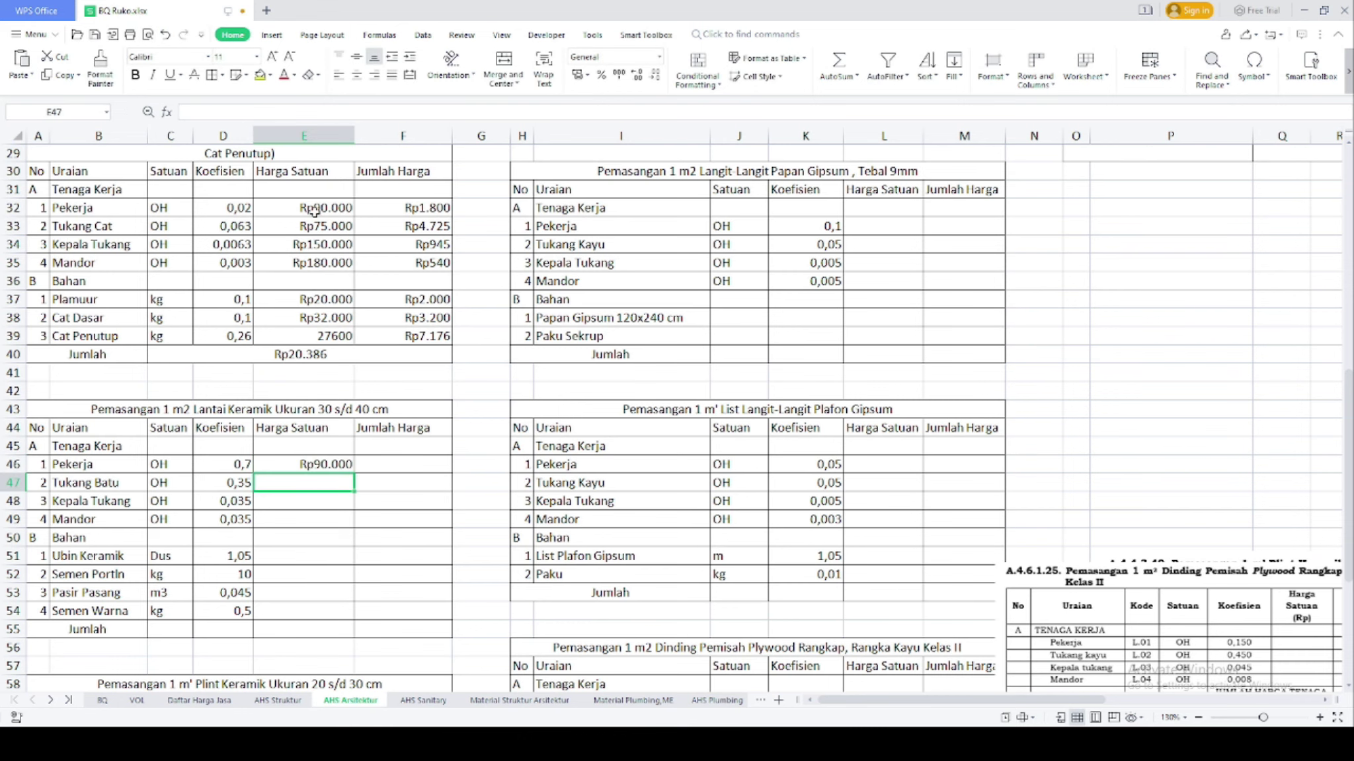
pyautogui.write('=')
pyautogui.scroll(7, 324, 390)
pyautogui.click(323, 377)
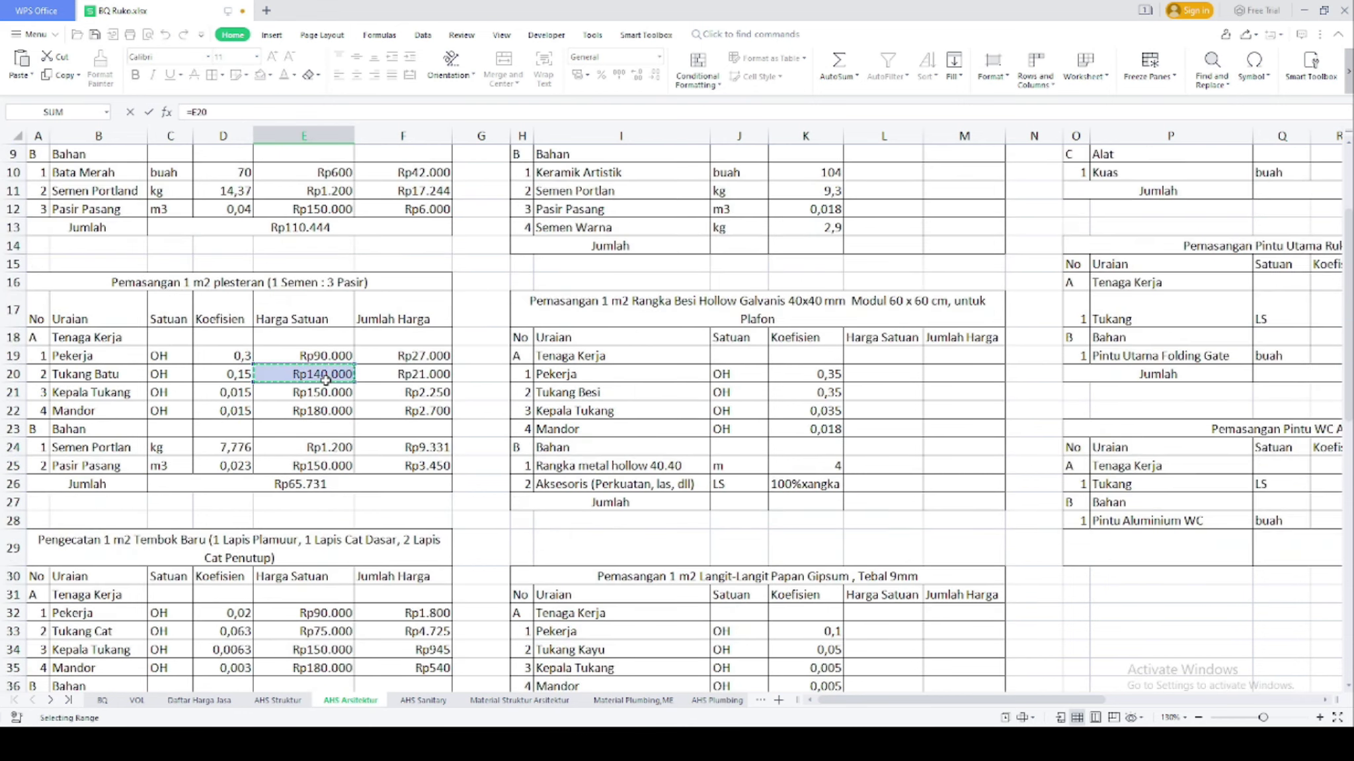
pyautogui.press('Return')
pyautogui.write('=')
pyautogui.scroll(5, 337, 497)
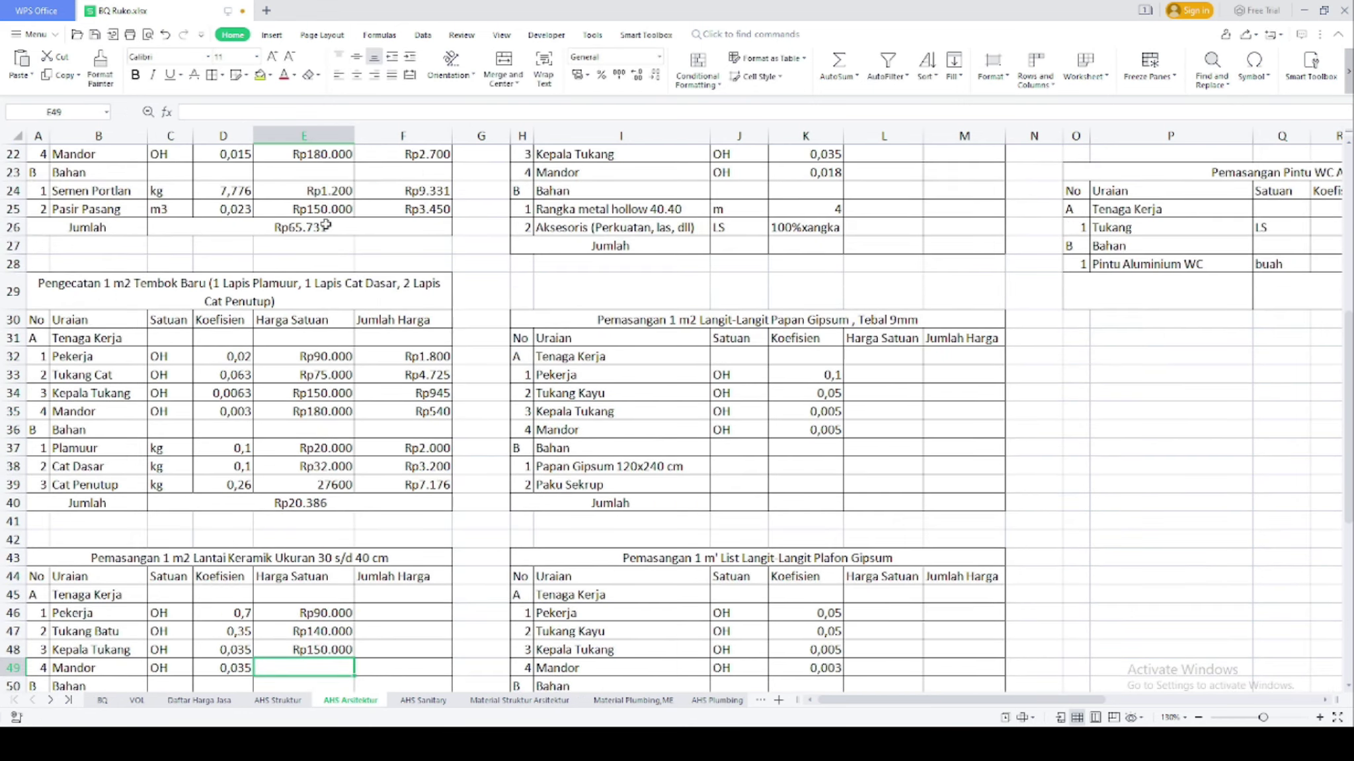
pyautogui.scroll(-5, 332, 216)
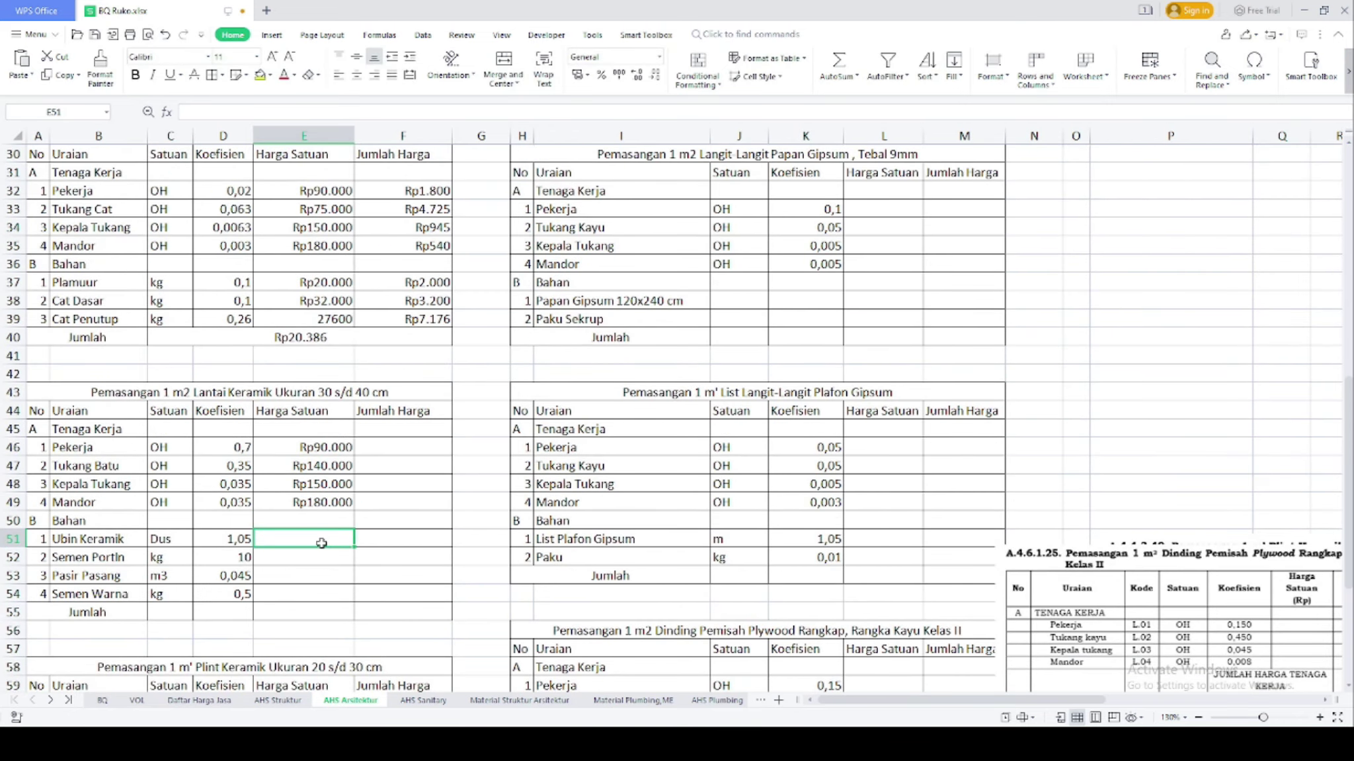
# Link the Ubin Keramik unit price in E51 to the Keramik 40x40 price in C32 of Material Struktur Arsitektur
pyautogui.click(519, 700)
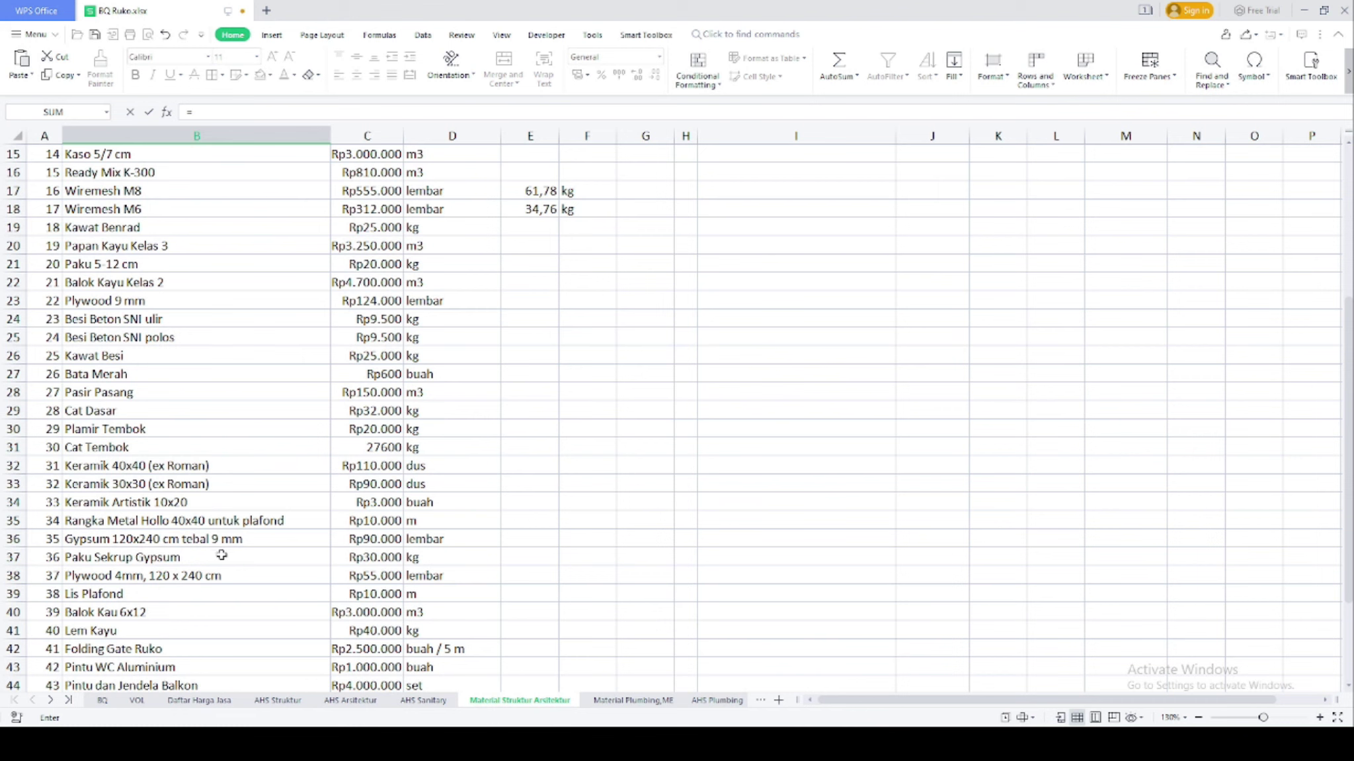
pyautogui.click(371, 466)
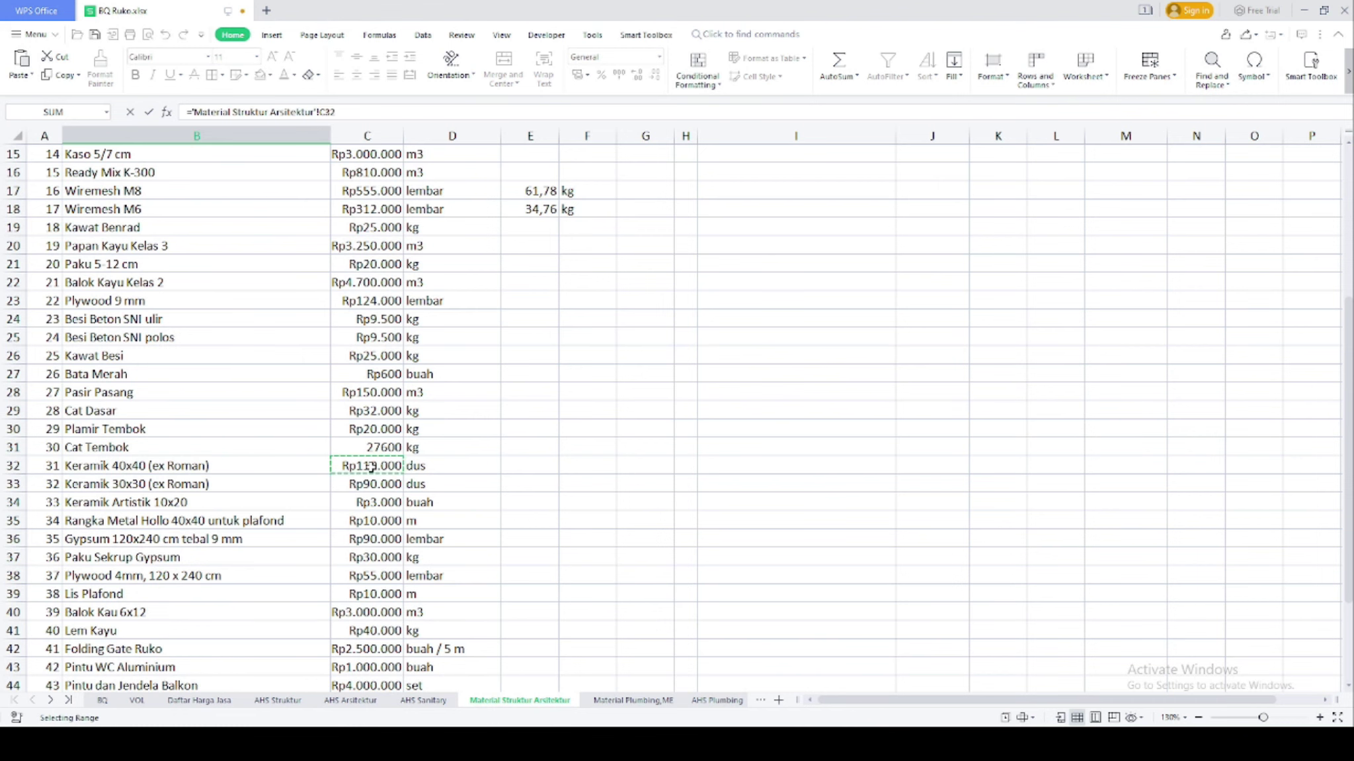
pyautogui.press('Return')
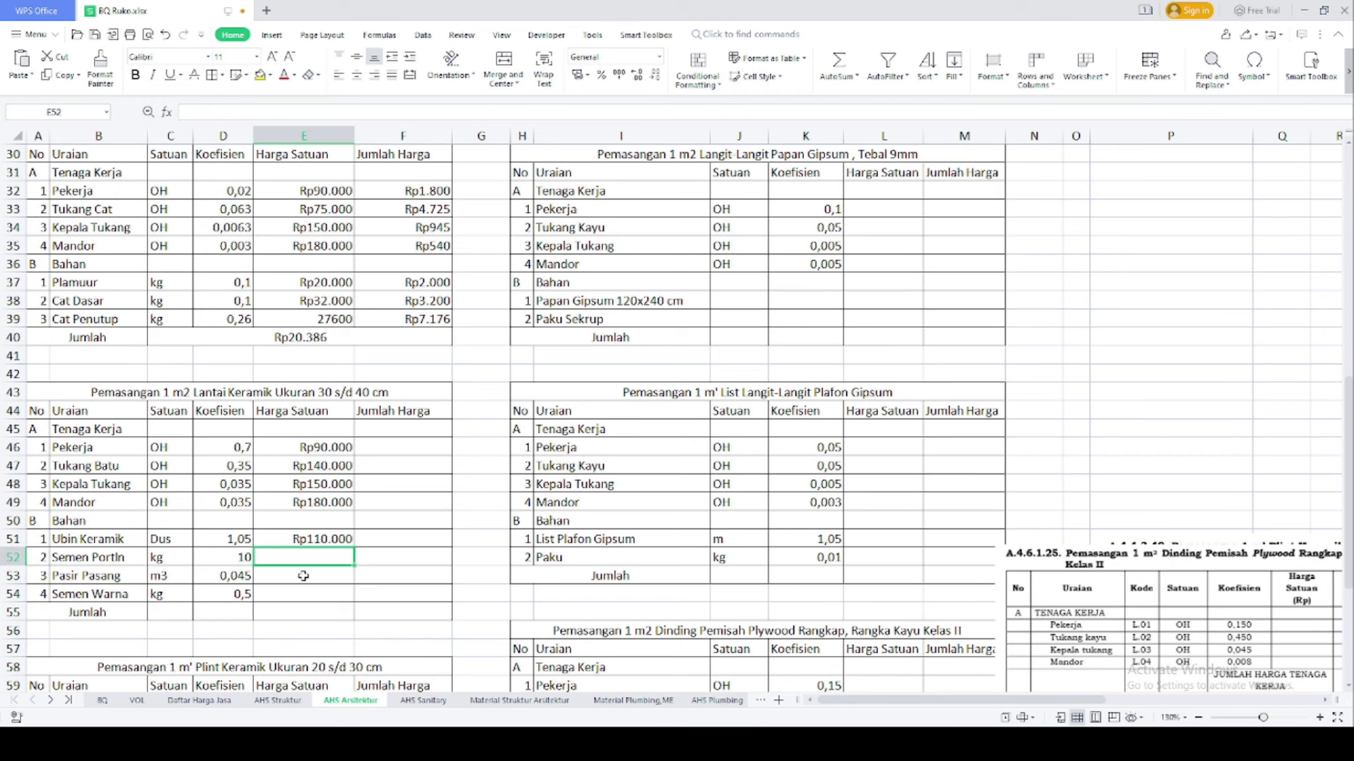
# Link E52 to the per-kilogram Semen Portland price from C7 and E53 to the Pasir Pasang price in C28 of Material Struktur Arsitektur
pyautogui.write('=')
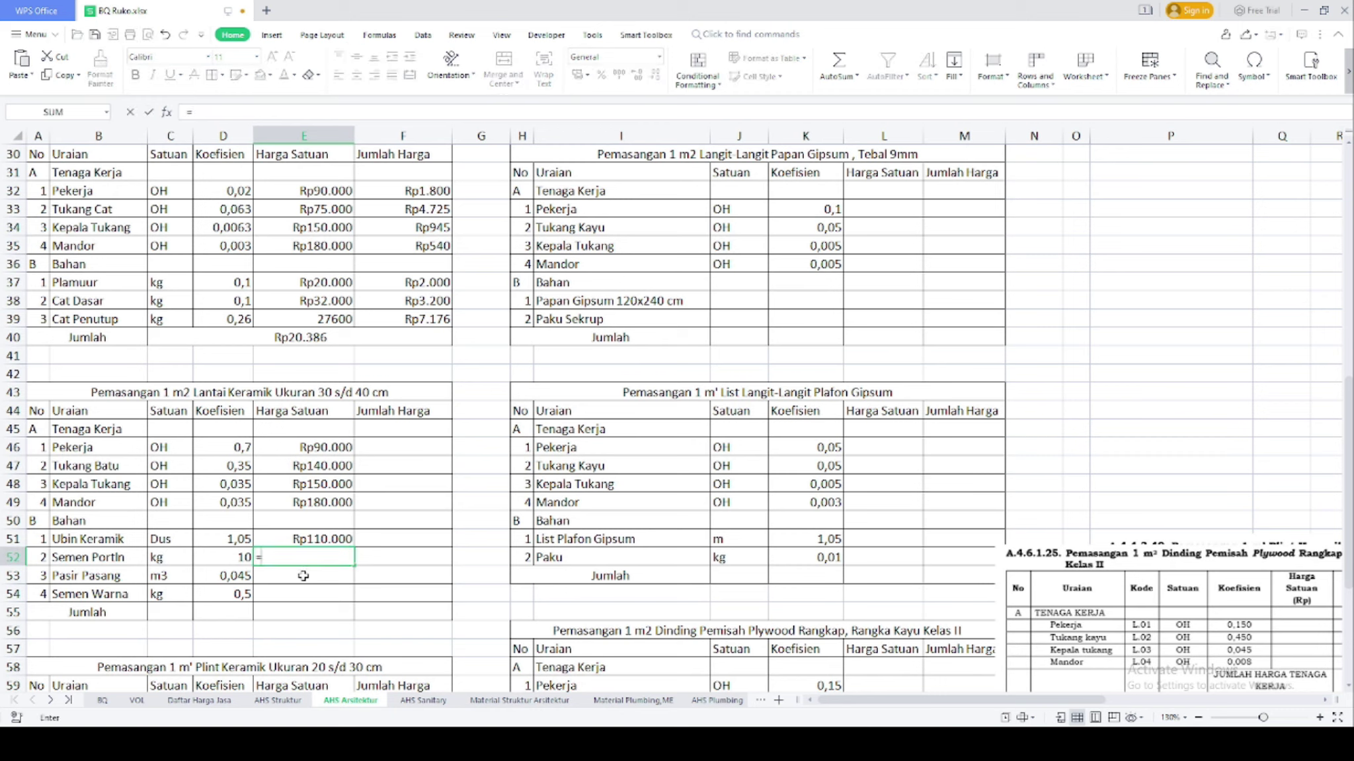
pyautogui.click(497, 701)
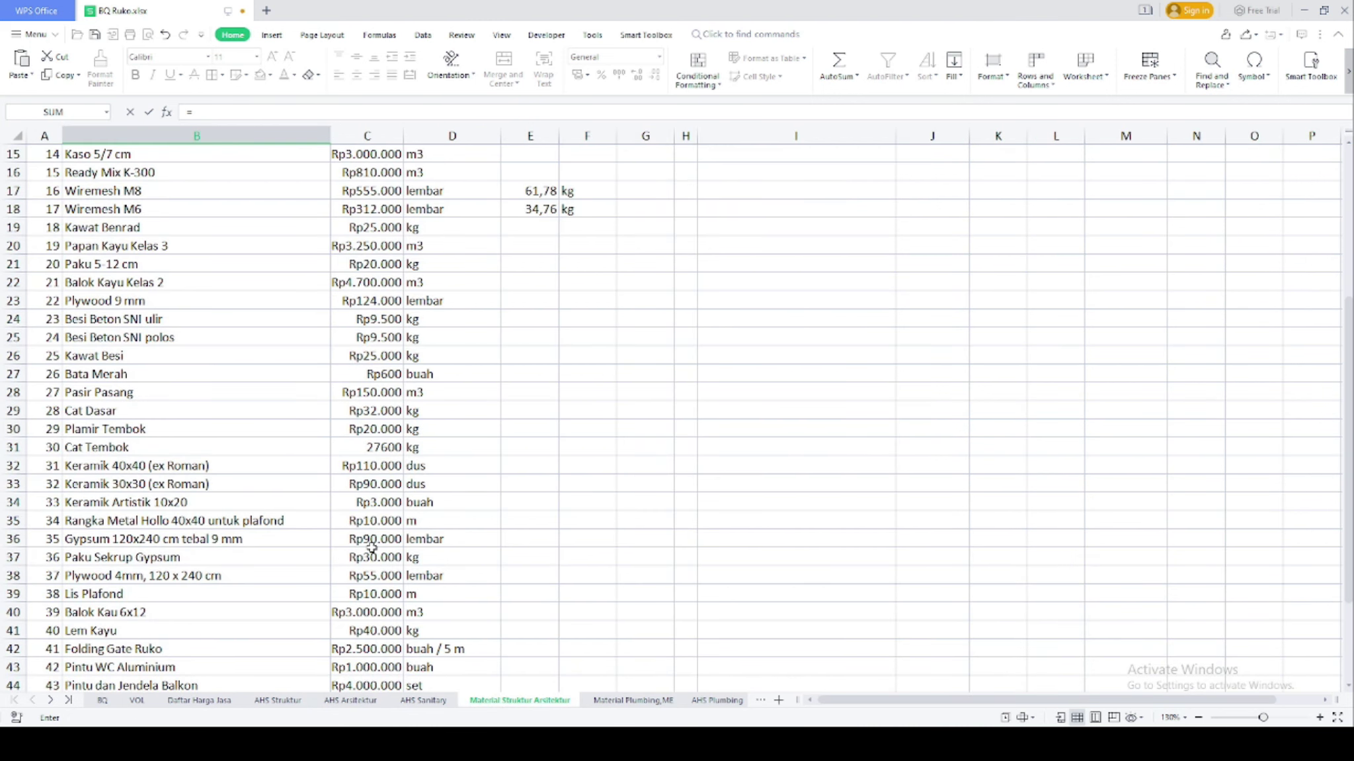
pyautogui.scroll(4, 372, 548)
pyautogui.click(378, 225)
pyautogui.press('Return')
pyautogui.write('=')
pyautogui.click(519, 700)
pyautogui.scroll(-1, 173, 533)
pyautogui.click(380, 538)
pyautogui.press('Return')
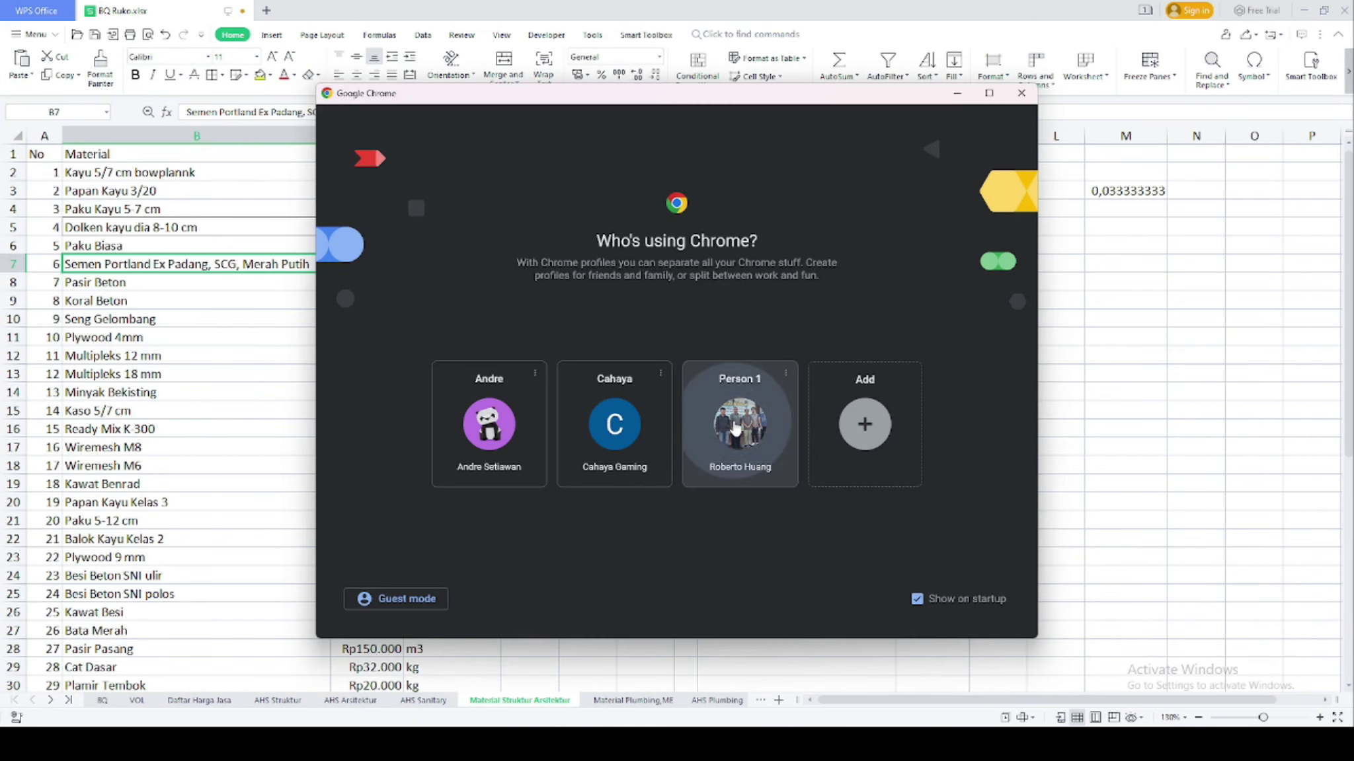
# Search Google in Chrome for "semen warna harga" and open an AM 53 White Jasmine product listing on Tokopedia
pyautogui.click(737, 409)
pyautogui.write('semen warna harga')
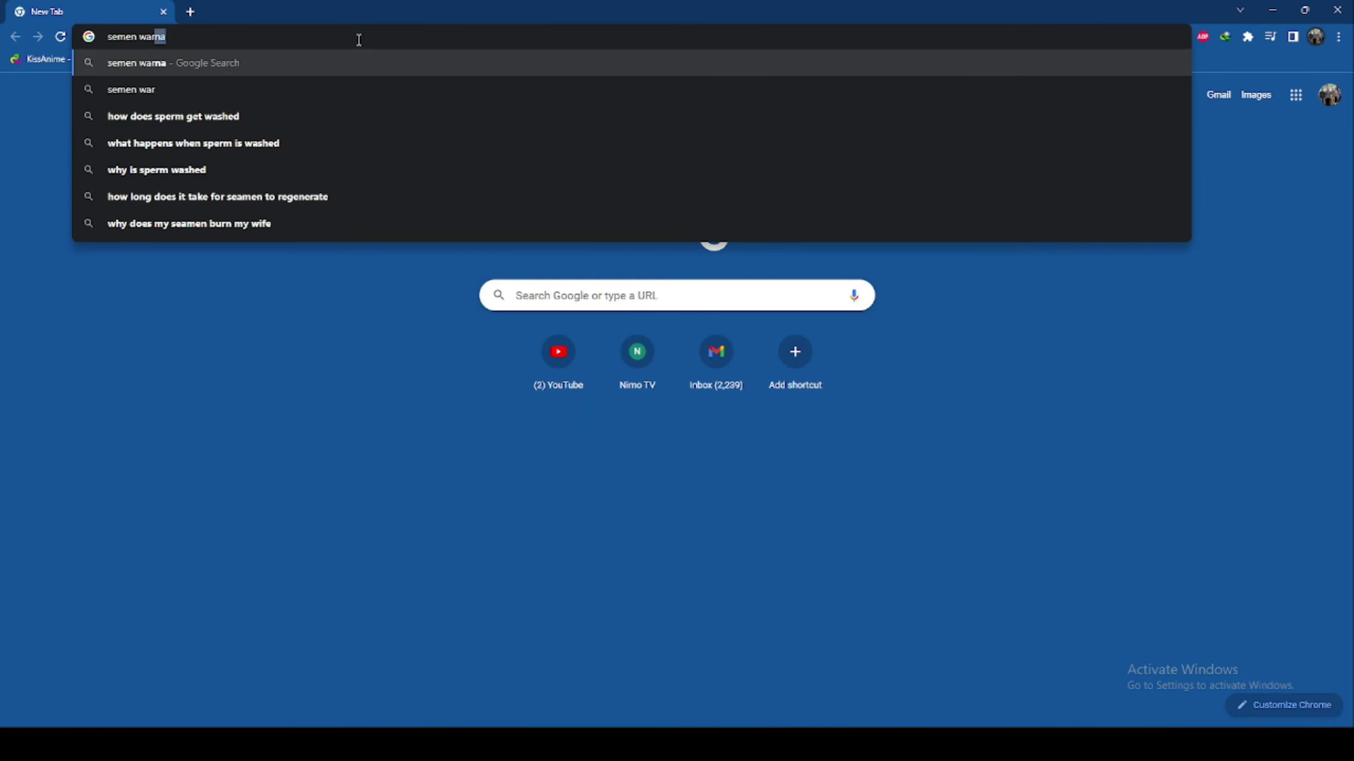
pyautogui.press('Return')
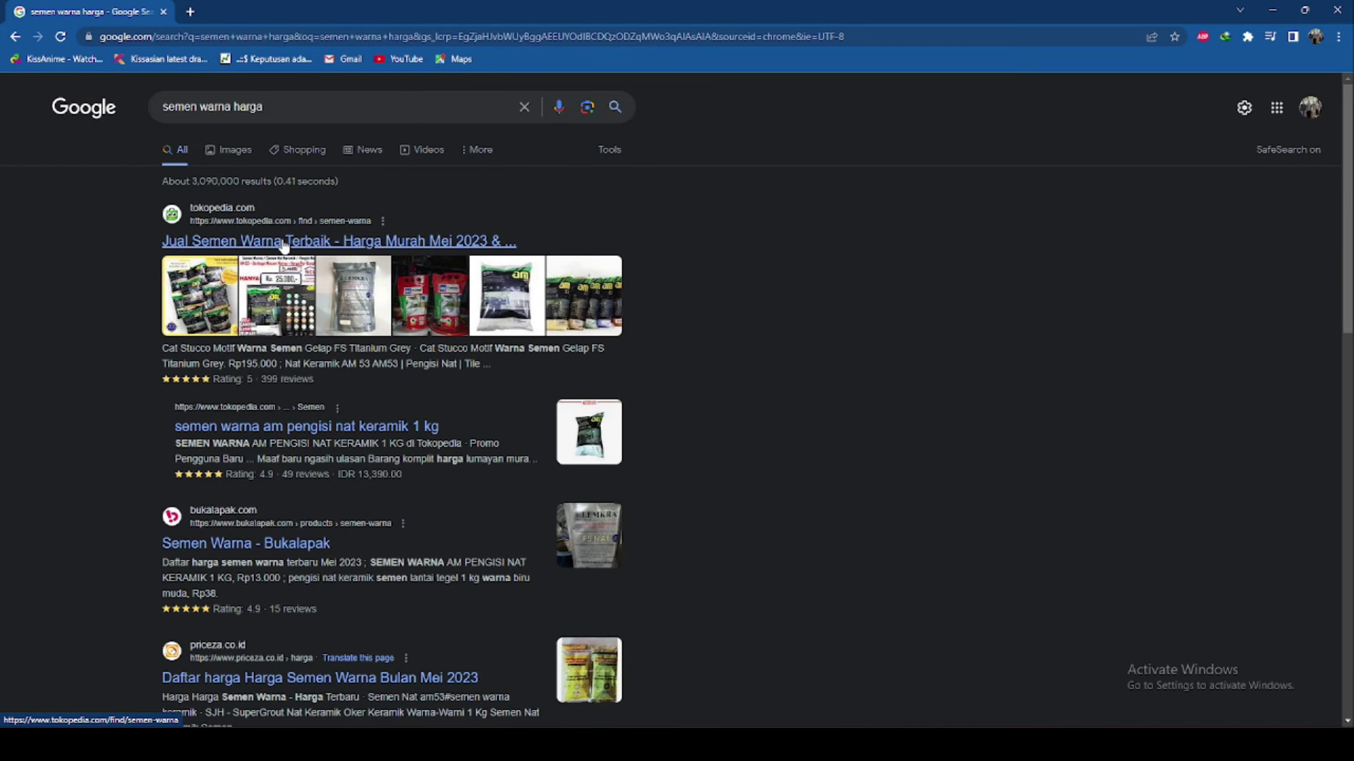
pyautogui.click(304, 241)
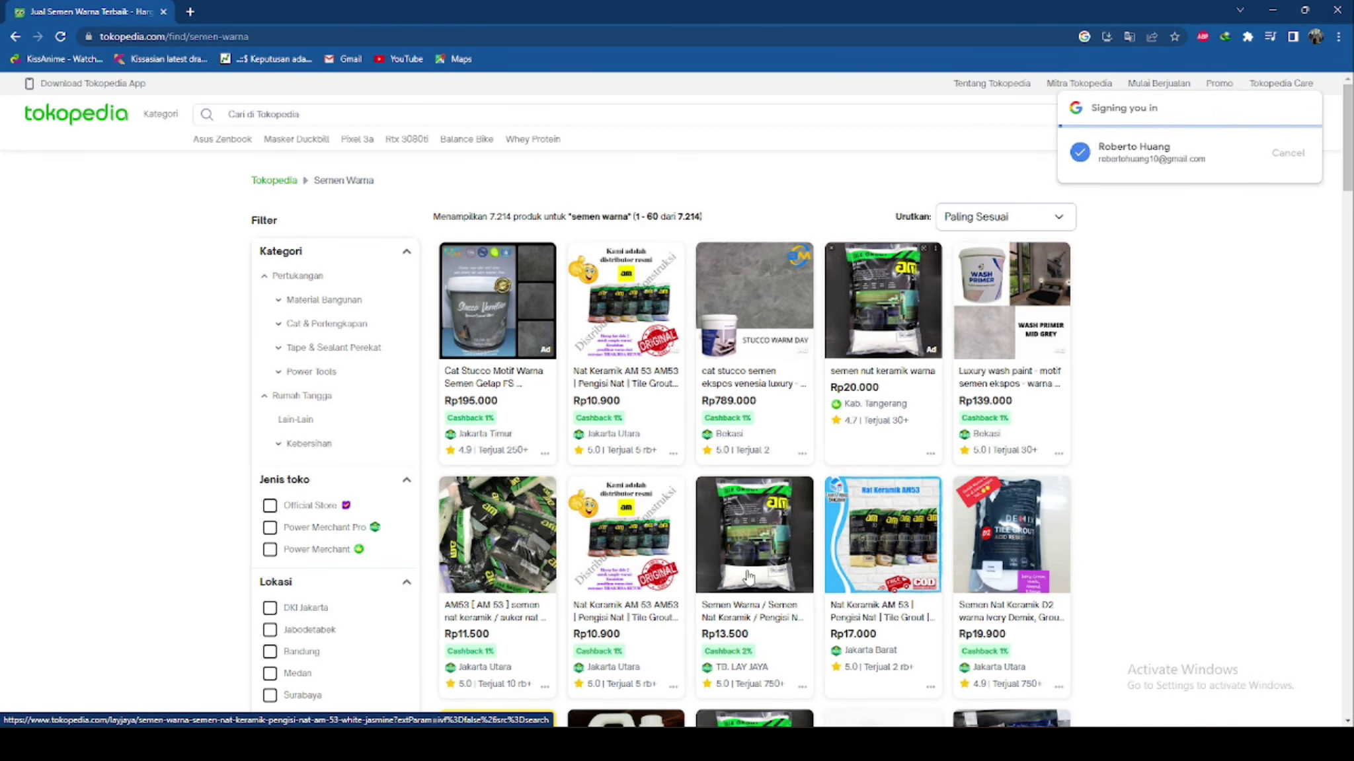
pyautogui.click(748, 577)
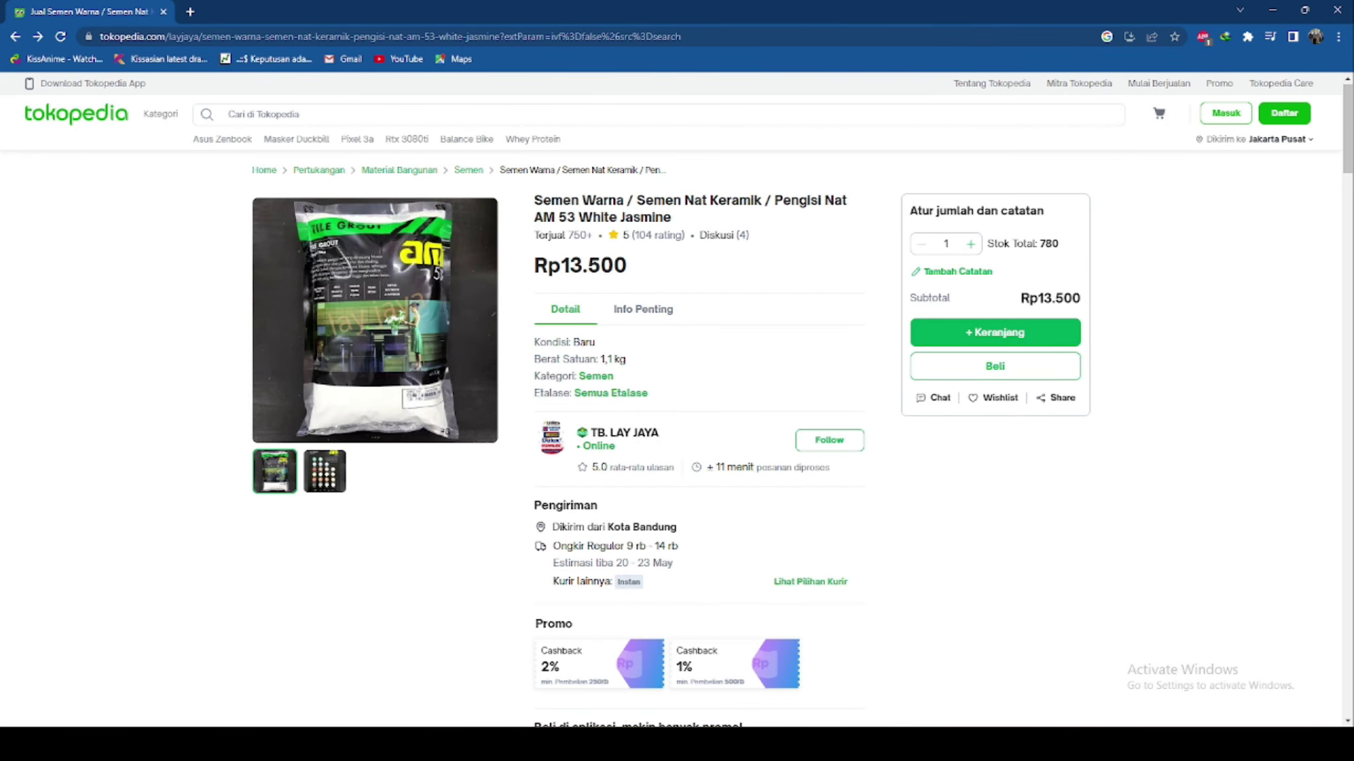
# Switch back to the workbook and add "semen Warna" at 13500 per kg in row 47 of Material Struktur Arsitektur
pyautogui.hotkey('alt', 'Tab')
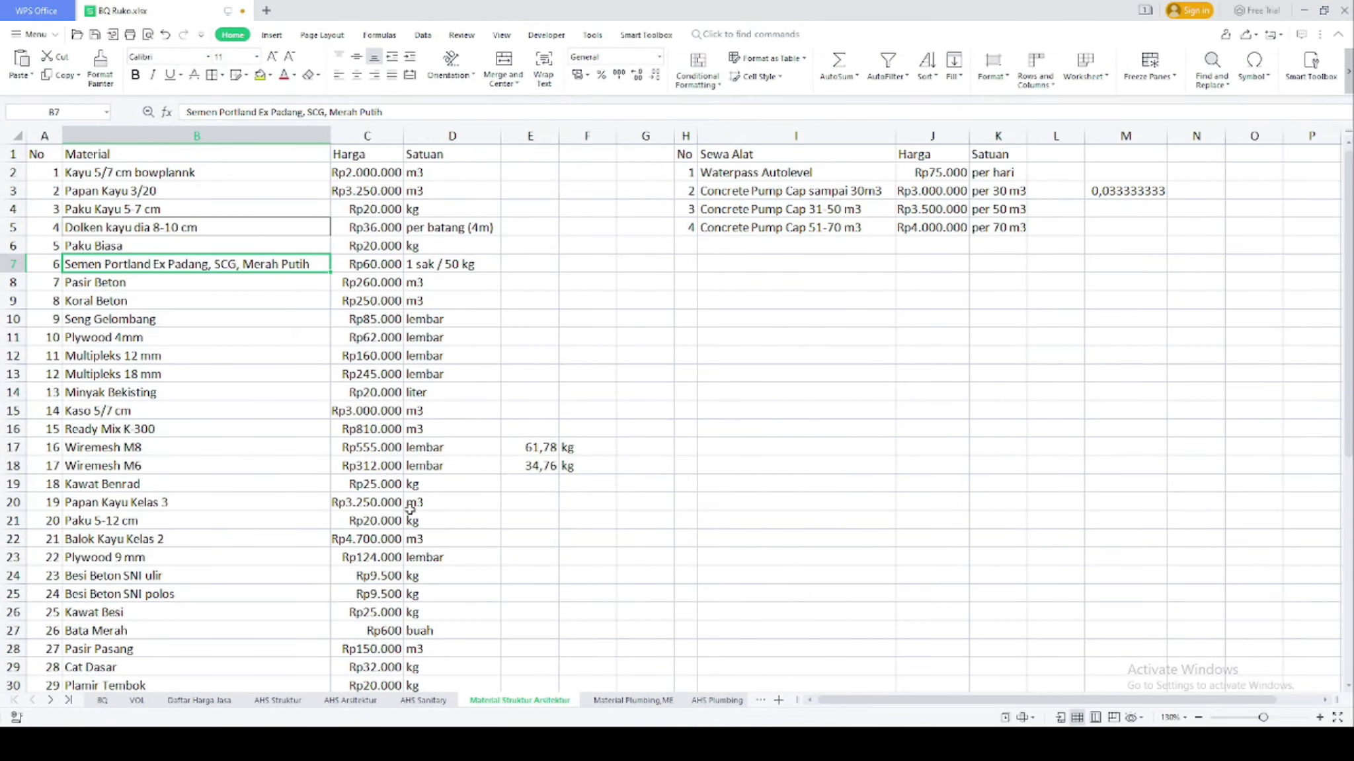
pyautogui.scroll(-10, 403, 506)
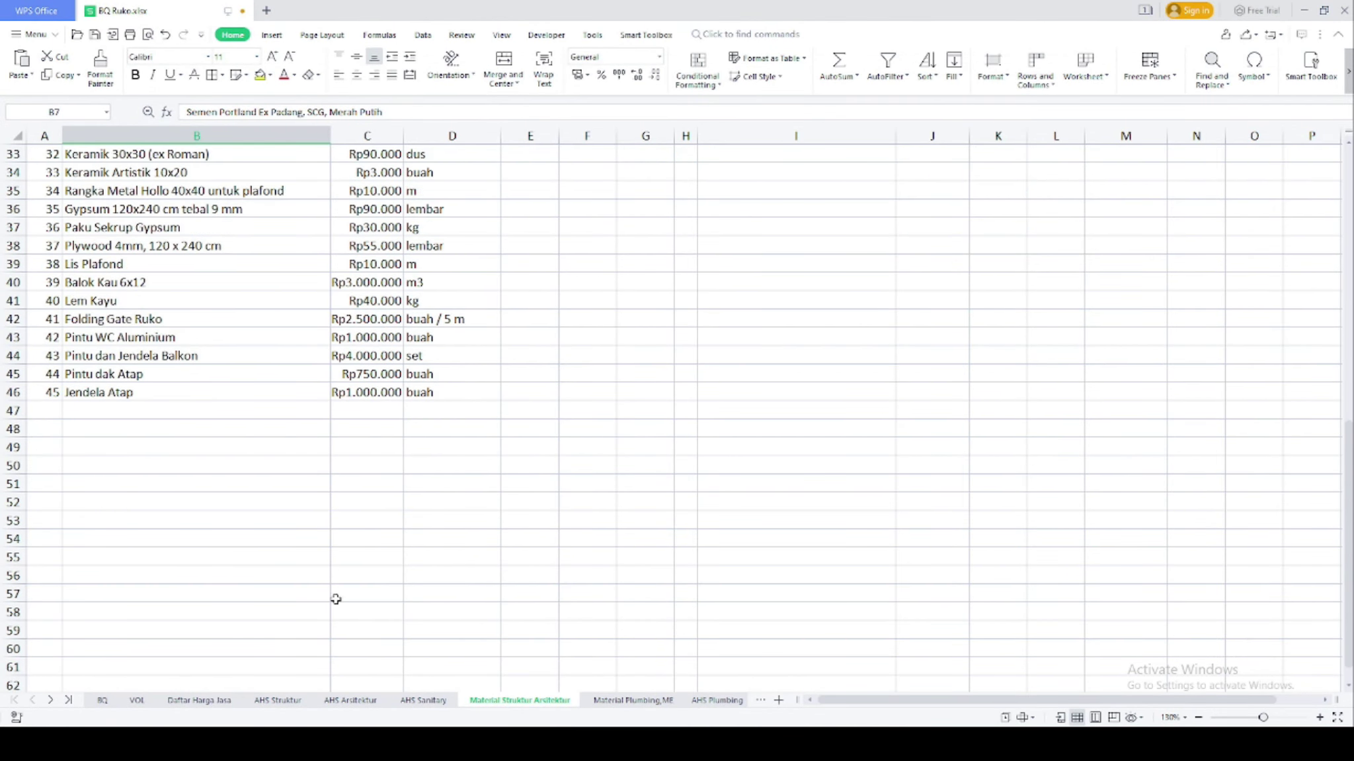
pyautogui.click(144, 413)
pyautogui.write('semen')
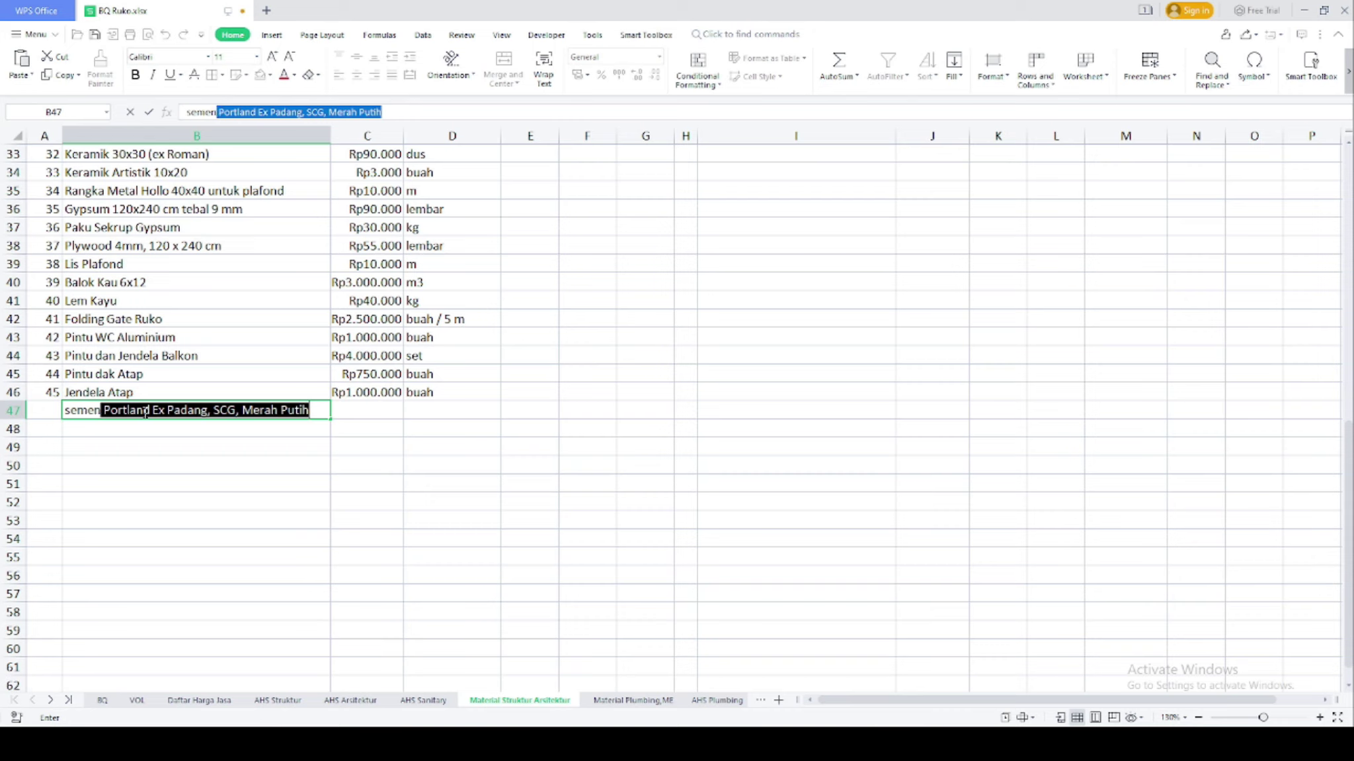
pyautogui.write(' Warna')
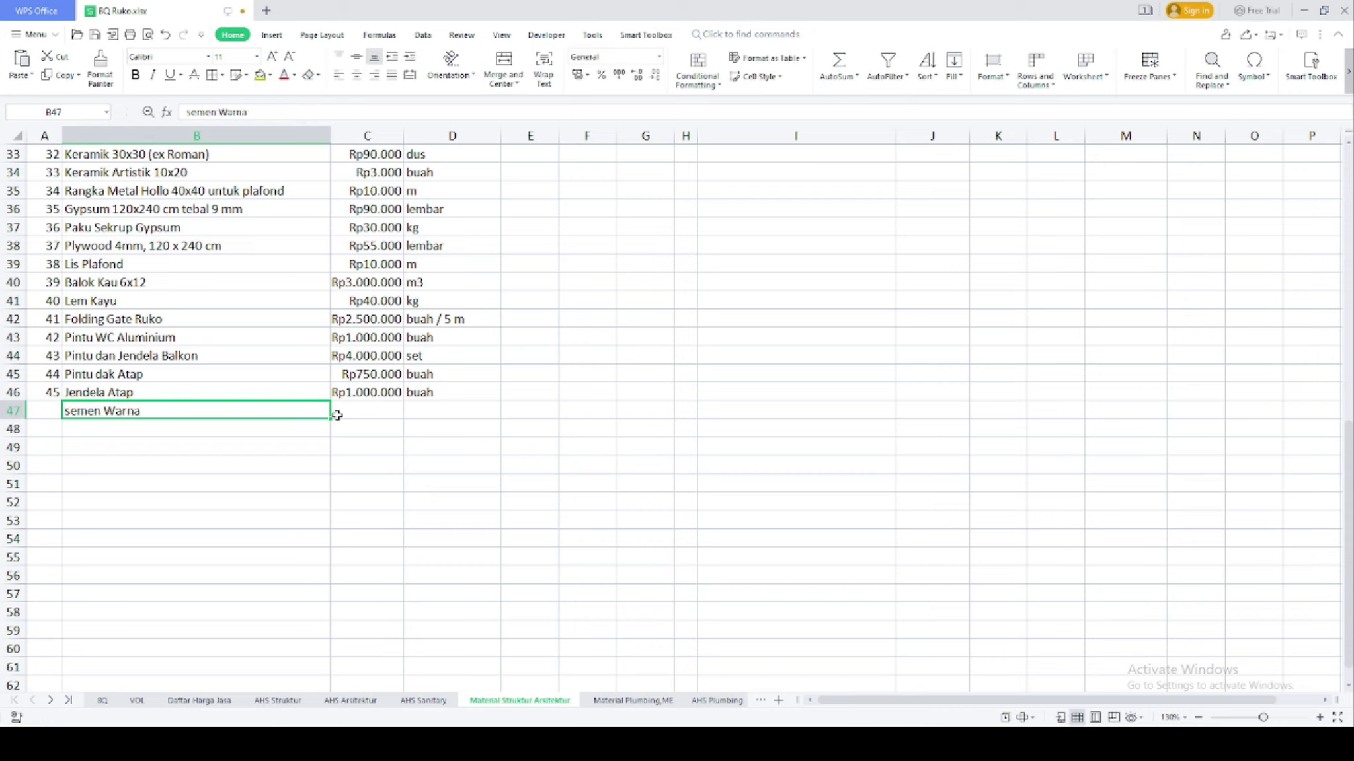
pyautogui.click(337, 412)
pyautogui.write('13500')
pyautogui.press('Tab')
pyautogui.write('kg')
pyautogui.press('Return')
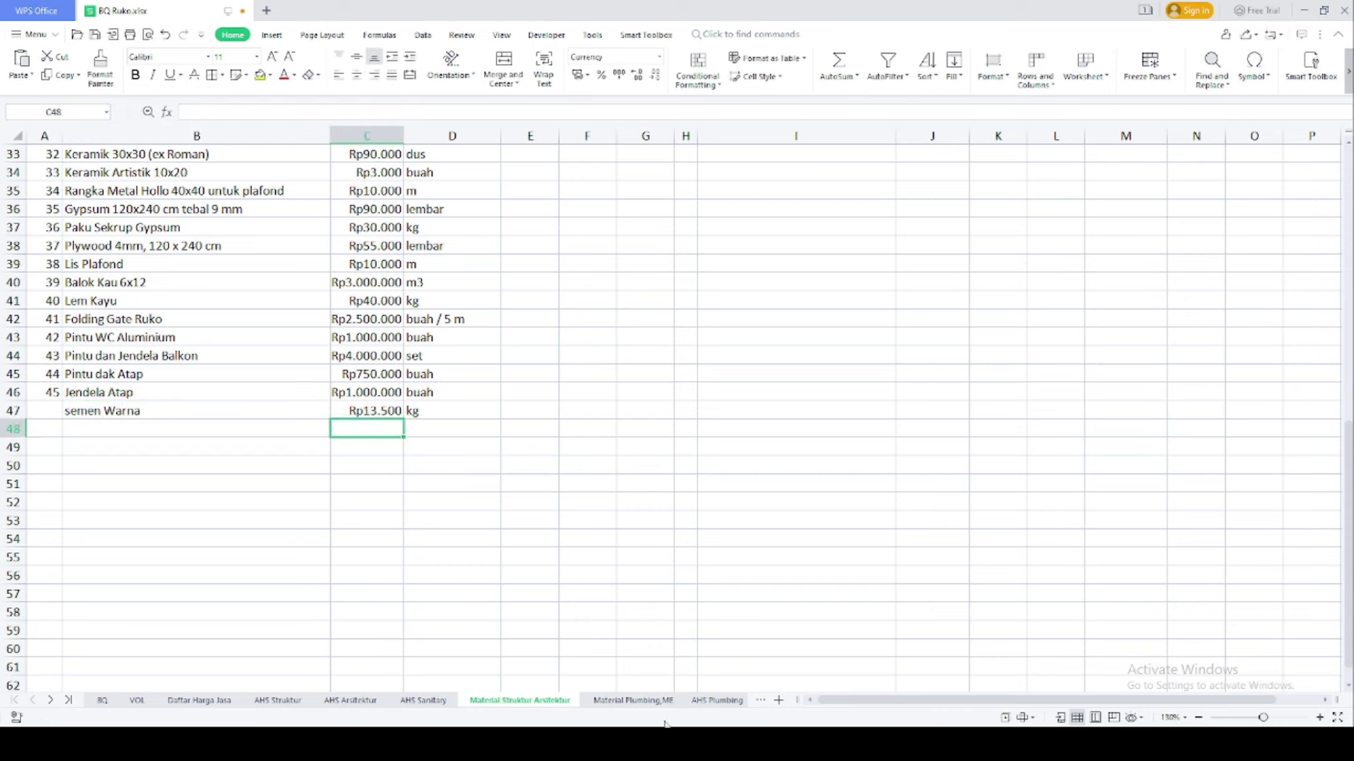
# Return to Chrome, open Bukalapak's Semen Warna results and check the Lemkra FS NAT product's price and specifications
pyautogui.hotkey('alt', 'Tab')
pyautogui.click(15, 37)
pyautogui.click(198, 550)
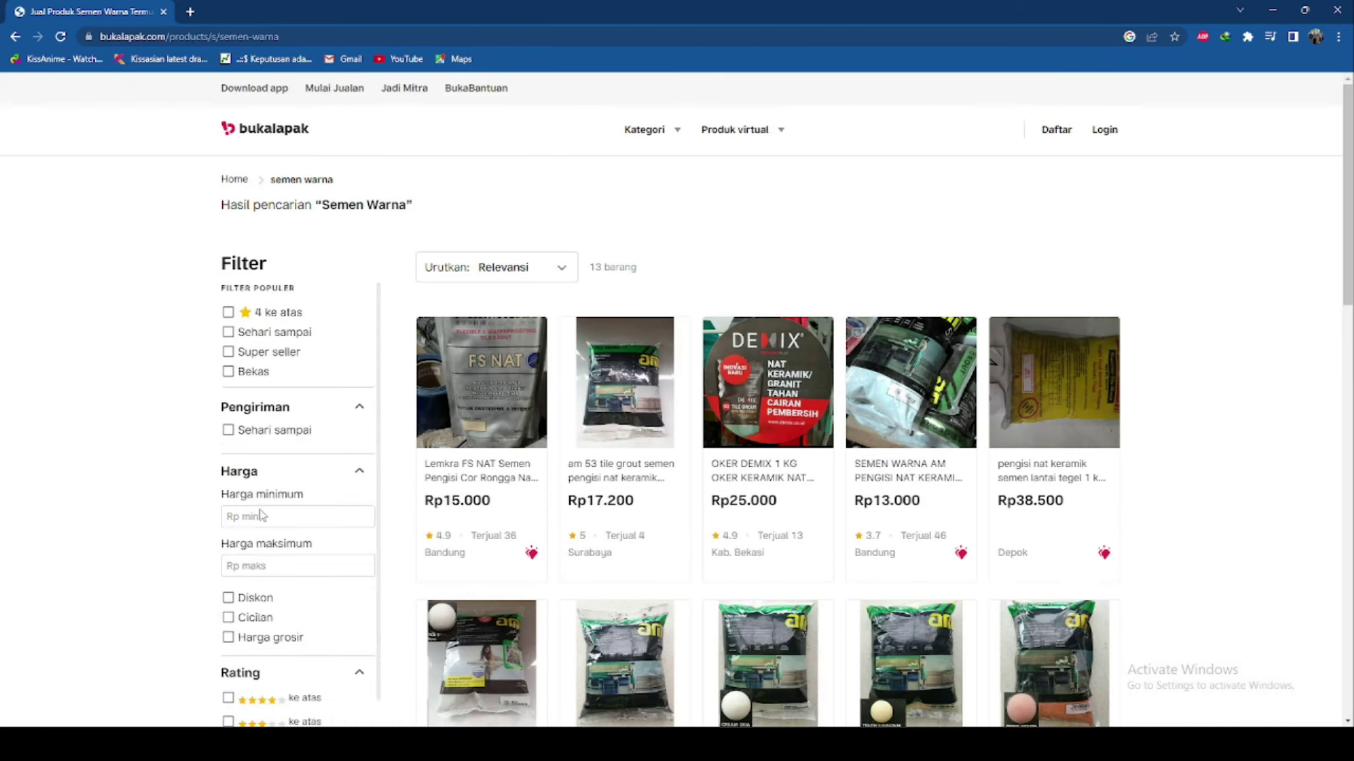
pyautogui.click(447, 477)
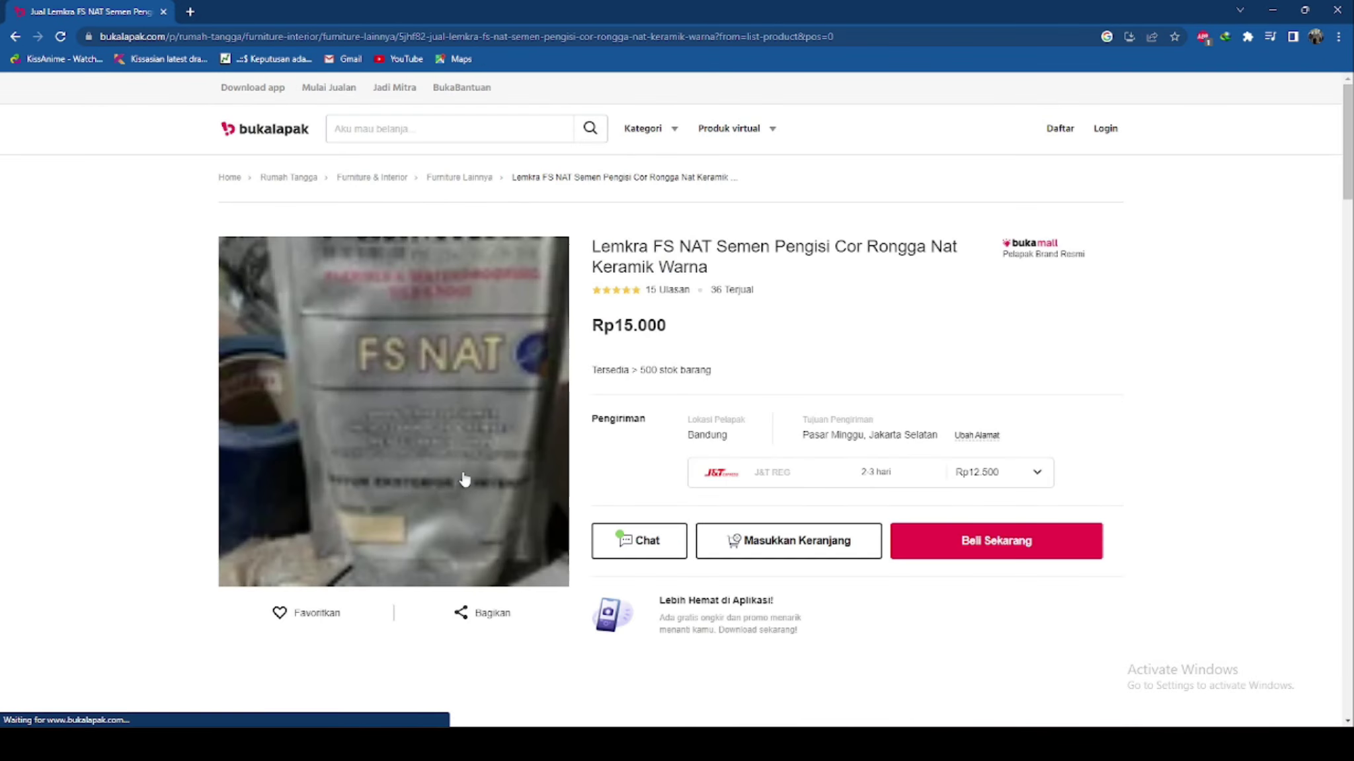
pyautogui.scroll(-5, 513, 562)
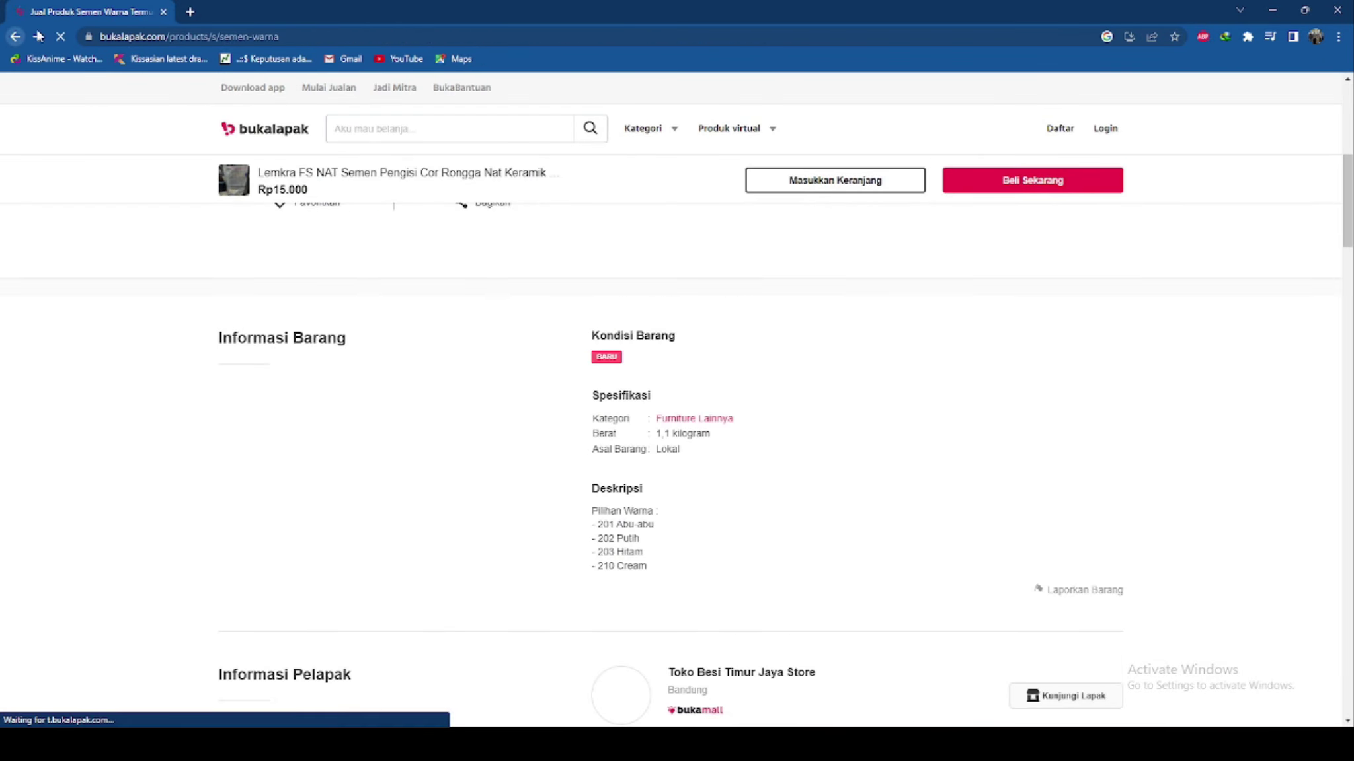
# In the workbook's AHS Arsitektur sheet, fill E54 with the Semen Warna price and format it as Rp currency with 0 decimals
pyautogui.hotkey('alt', 'Tab')
pyautogui.click(351, 701)
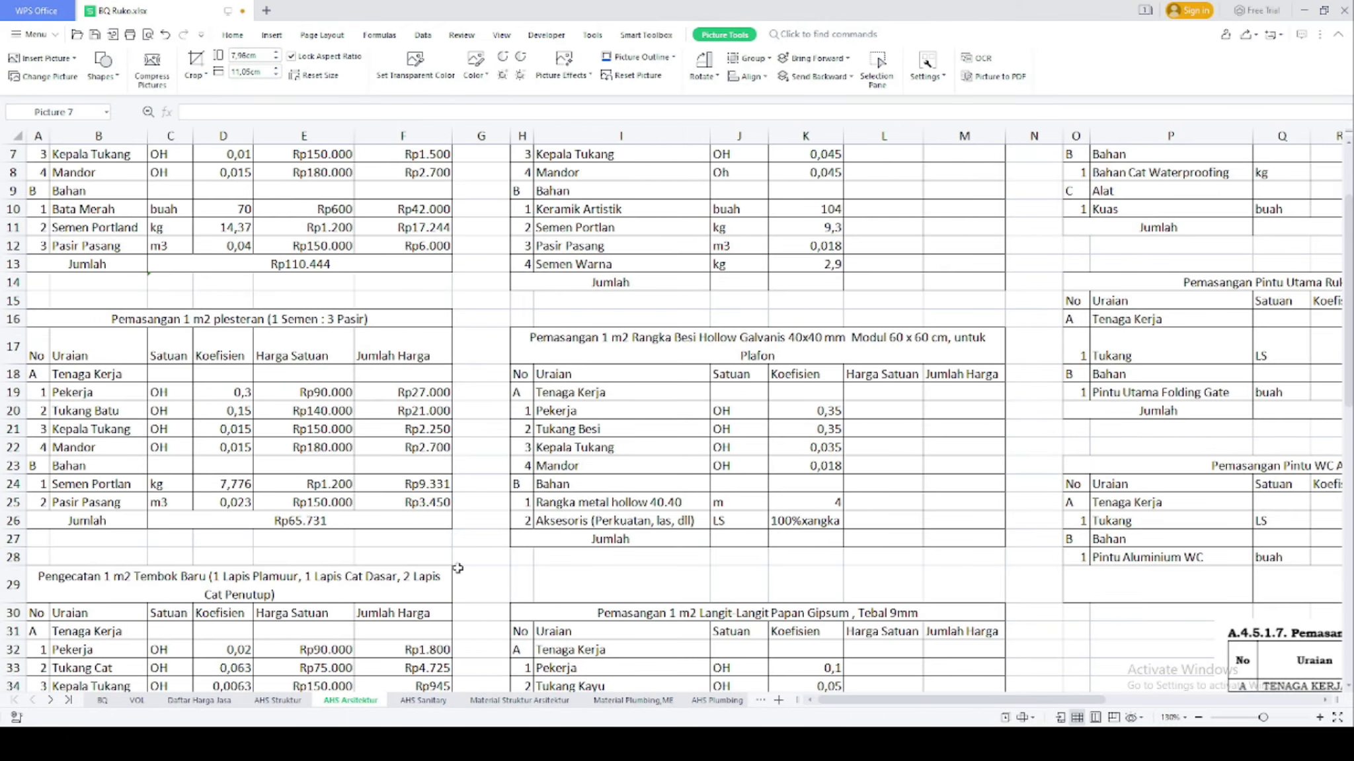
pyautogui.scroll(-10, 321, 396)
pyautogui.click(321, 459)
pyautogui.press('Return')
pyautogui.rightClick(321, 463)
pyautogui.click(344, 345)
pyautogui.click(548, 286)
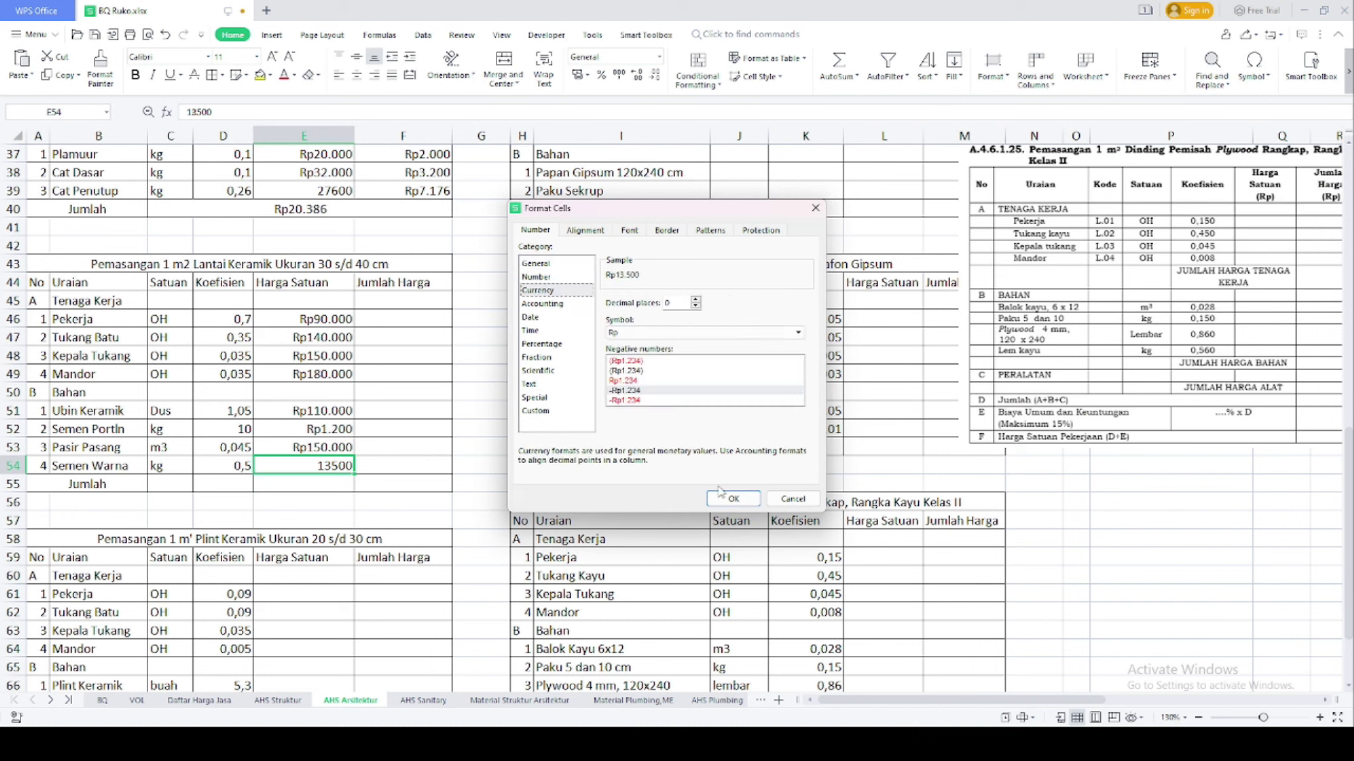
pyautogui.press('Return')
# Calculate the floor tile table's Jumlah Harga in F46 with =D46*E46 and fill the formula down to F54
pyautogui.click(394, 320)
pyautogui.write('=')
pyautogui.click(231, 315)
pyautogui.write('*')
pyautogui.click(274, 321)
pyautogui.press('Return')
pyautogui.click(447, 321)
pyautogui.moveTo(452, 326); pyautogui.dragTo(452, 471)
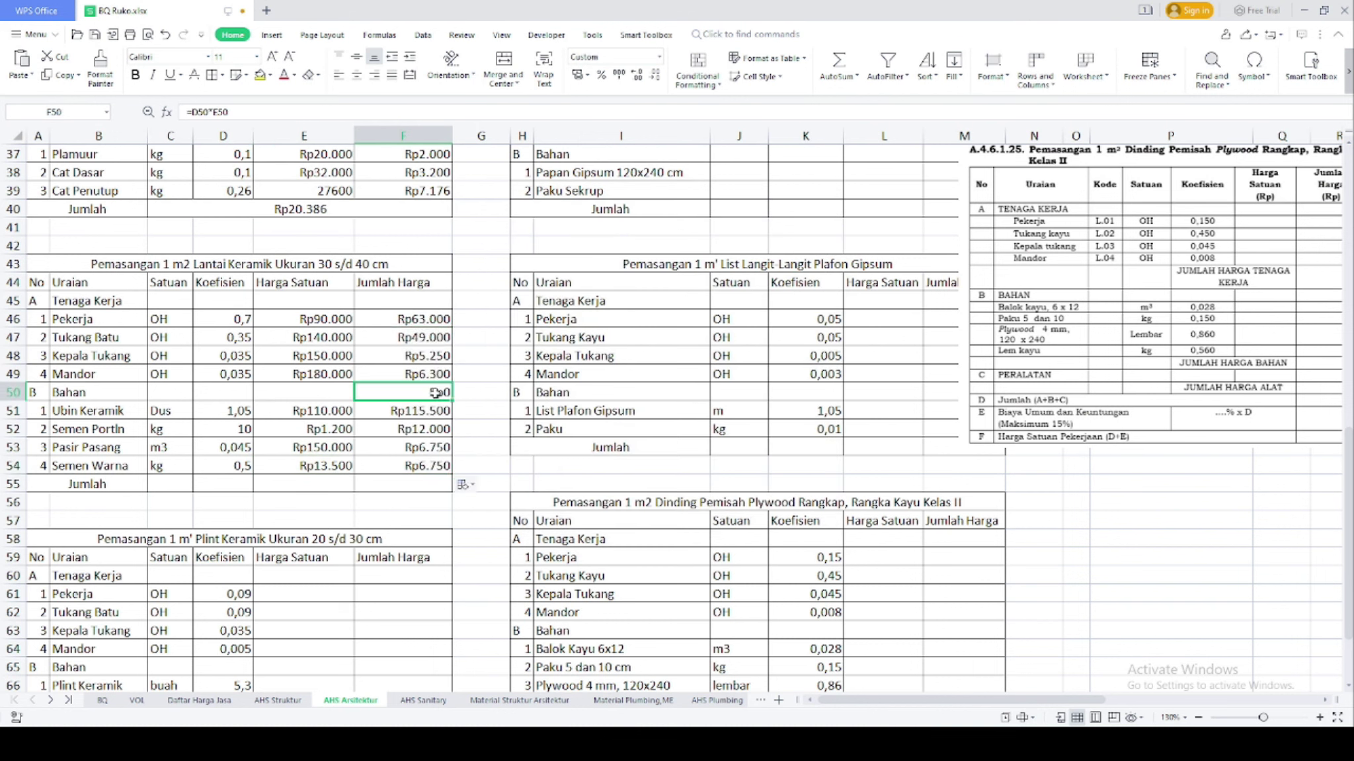
# Merge and center C55:F55 and total the floor tile table there with =SUM(F46:F54)
pyautogui.moveTo(173, 485); pyautogui.dragTo(447, 486)
pyautogui.click(504, 66)
pyautogui.write('=sum(')
pyautogui.moveTo(416, 320); pyautogui.dragTo(416, 466)
pyautogui.press('Return')
# Link the Plint Keramik table's Pekerja wage in E61 to E46 and fill the formula down to Mandor in E64
pyautogui.scroll(-2, 312, 487)
pyautogui.click(312, 487)
pyautogui.write('=')
pyautogui.click(303, 209)
pyautogui.press('Return')
pyautogui.click(350, 486)
pyautogui.moveTo(357, 493); pyautogui.dragTo(357, 539)
pyautogui.click(295, 581)
pyautogui.write('=')
pyautogui.click(565, 702)
pyautogui.scroll(3, 266, 547)
# Search Google in Chrome for "harga plint keramik 10x40" and review the prices in Tokopedia's Plint Keramik listings
pyautogui.hotkey('alt', 'Tab')
pyautogui.click(188, 12)
pyautogui.write('harga p')
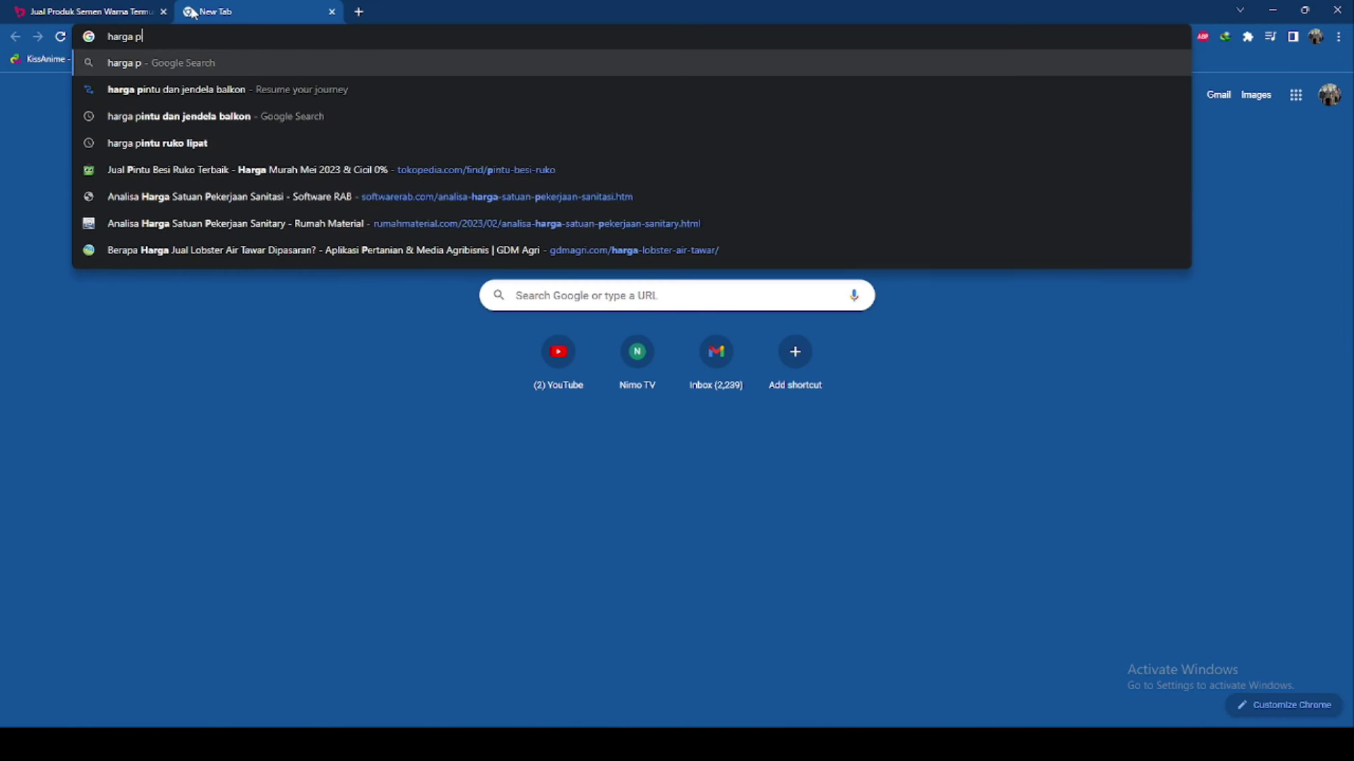
pyautogui.write('lint keramik 10x40')
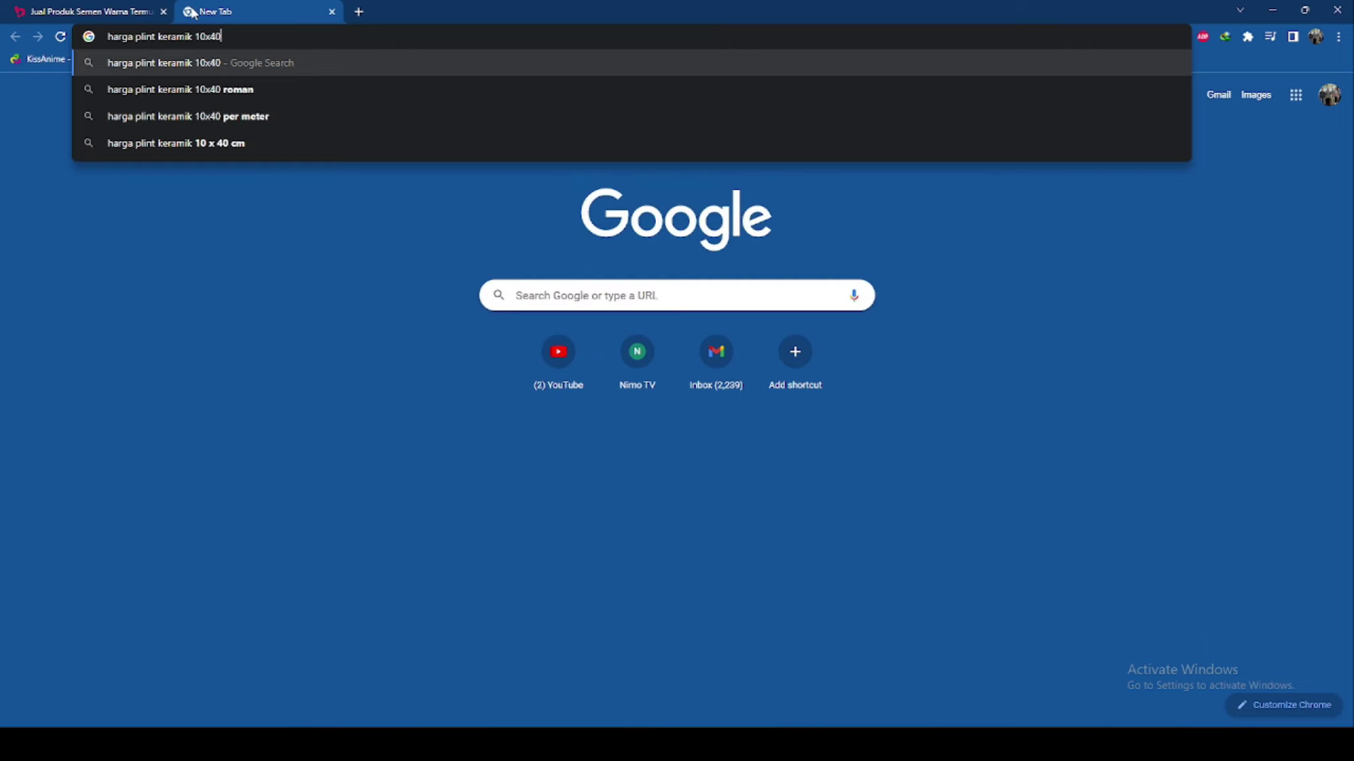
pyautogui.press('Return')
pyautogui.rightClick(251, 255)
pyautogui.click(291, 263)
pyautogui.click(418, 9)
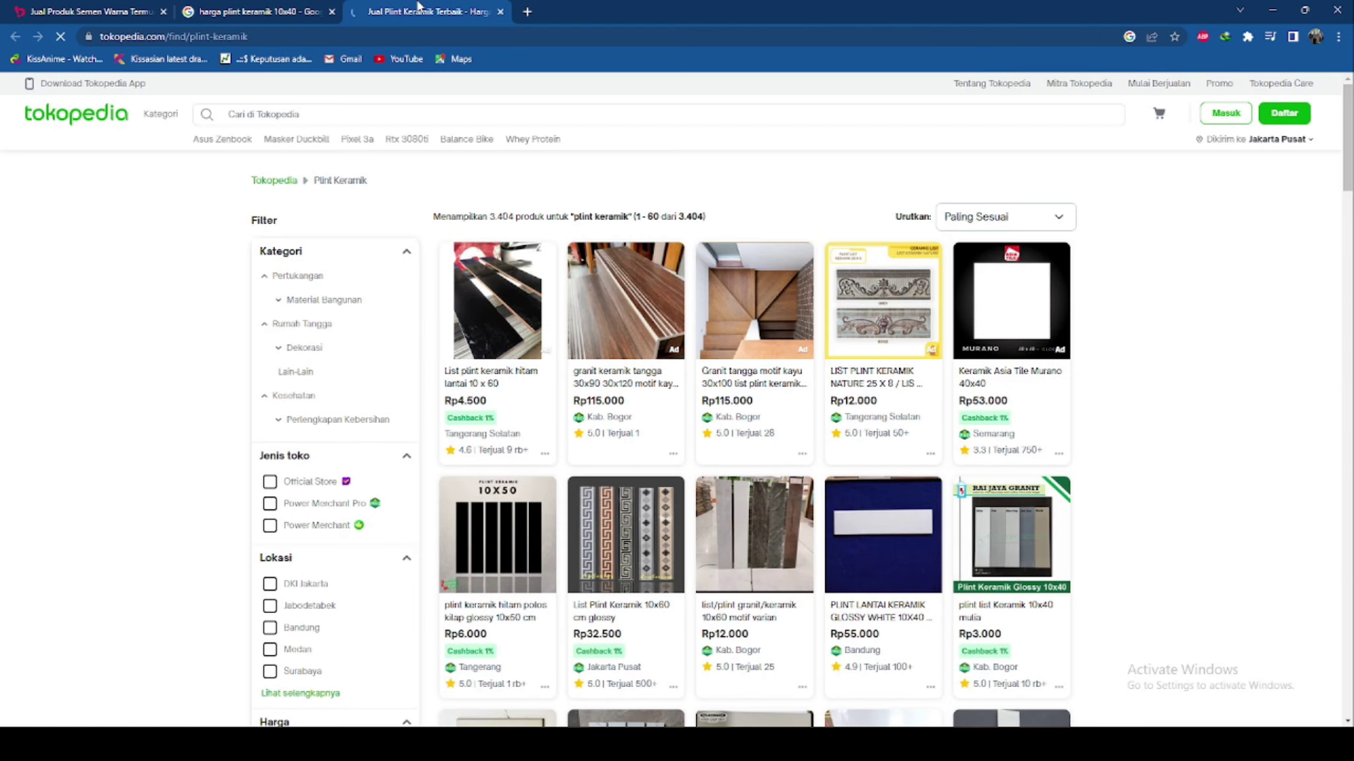
pyautogui.scroll(-1, 771, 338)
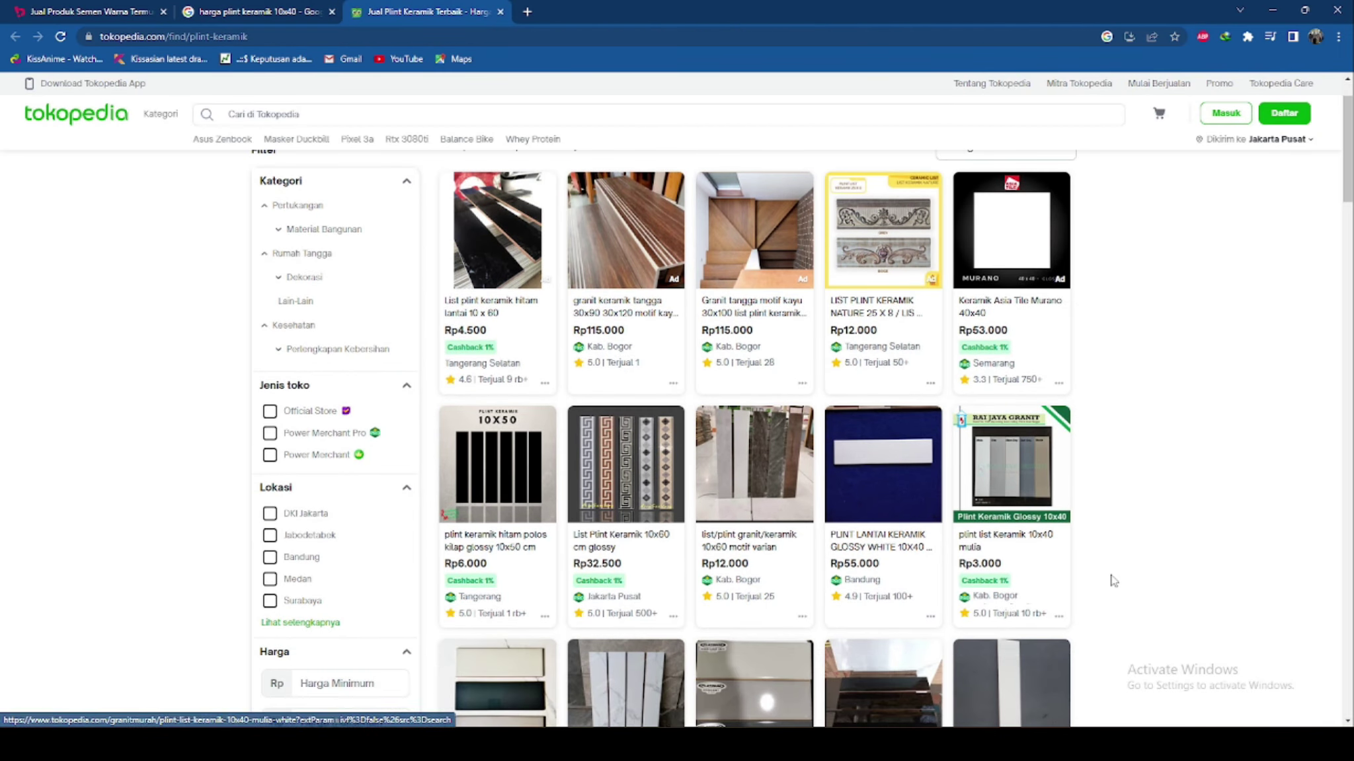
pyautogui.scroll(-4, 1057, 572)
# Back in Material Struktur Arsitektur, number the semen Warna row 46 and add item 47, Plint Keramik, at 3000 per buah
pyautogui.click(1267, 9)
pyautogui.click(42, 594)
pyautogui.press('Down')
pyautogui.write('47')
pyautogui.press('Tab')
pyautogui.write('Plint Keramik')
pyautogui.press('Tab')
pyautogui.write('3000')
pyautogui.press('Tab')
pyautogui.write('buah')
pyautogui.press('Return')
# Extend the material name in B48 to "Plint Keramik 10x40"
pyautogui.press('Up')
pyautogui.press('Right')
pyautogui.press('F2')
pyautogui.write('20x30')
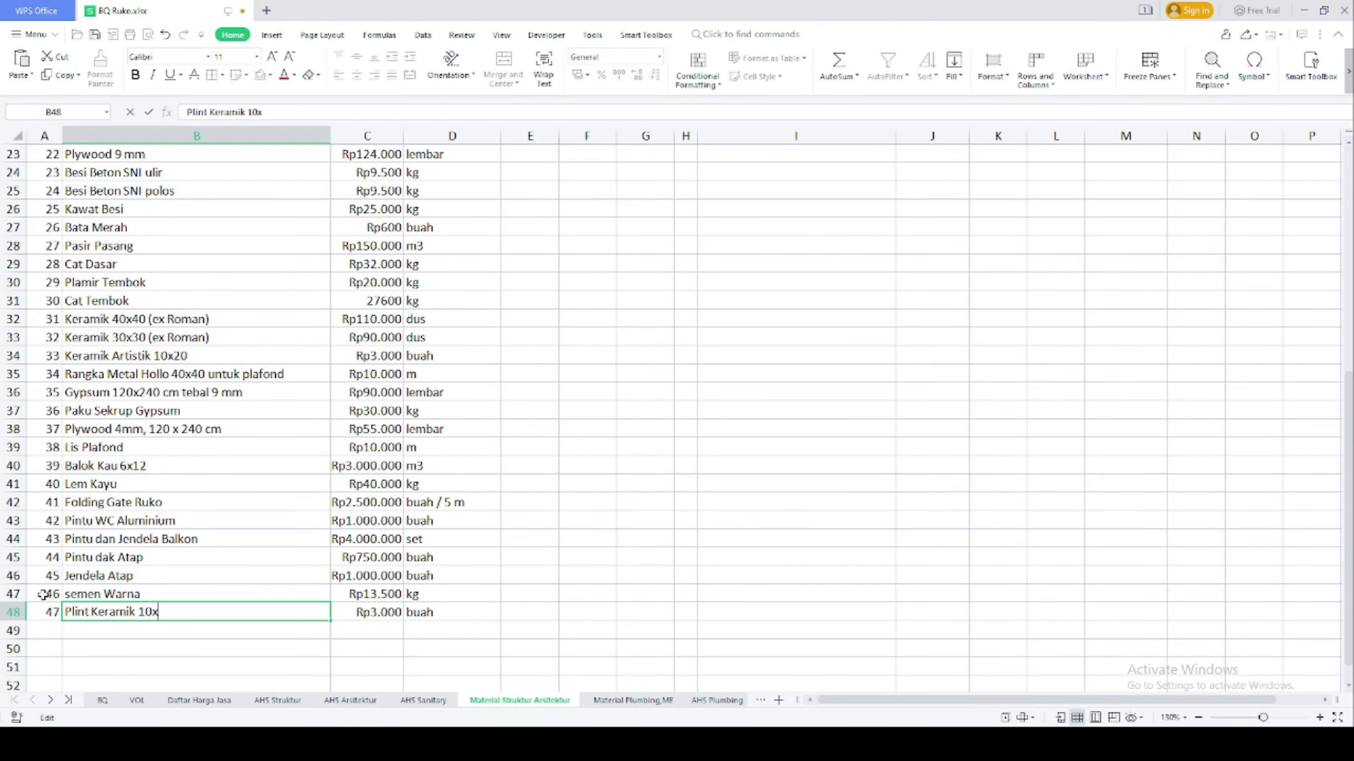
pyautogui.press('Return')
# Link the Plint Keramik unit price in E66 of AHS Arsitektur to C48 of Material Struktur Arsitektur
pyautogui.click(351, 700)
pyautogui.write('=')
pyautogui.click(520, 700)
pyautogui.click(374, 620)
pyautogui.press('Return')
# Link the plint table's cement price to the per-kilogram Semen Portland price from C7, and its sand price to Pasir Pasang in Material Struktur Arsitektur
pyautogui.write('=')
pyautogui.click(519, 700)
pyautogui.scroll(3, 275, 421)
pyautogui.click(376, 261)
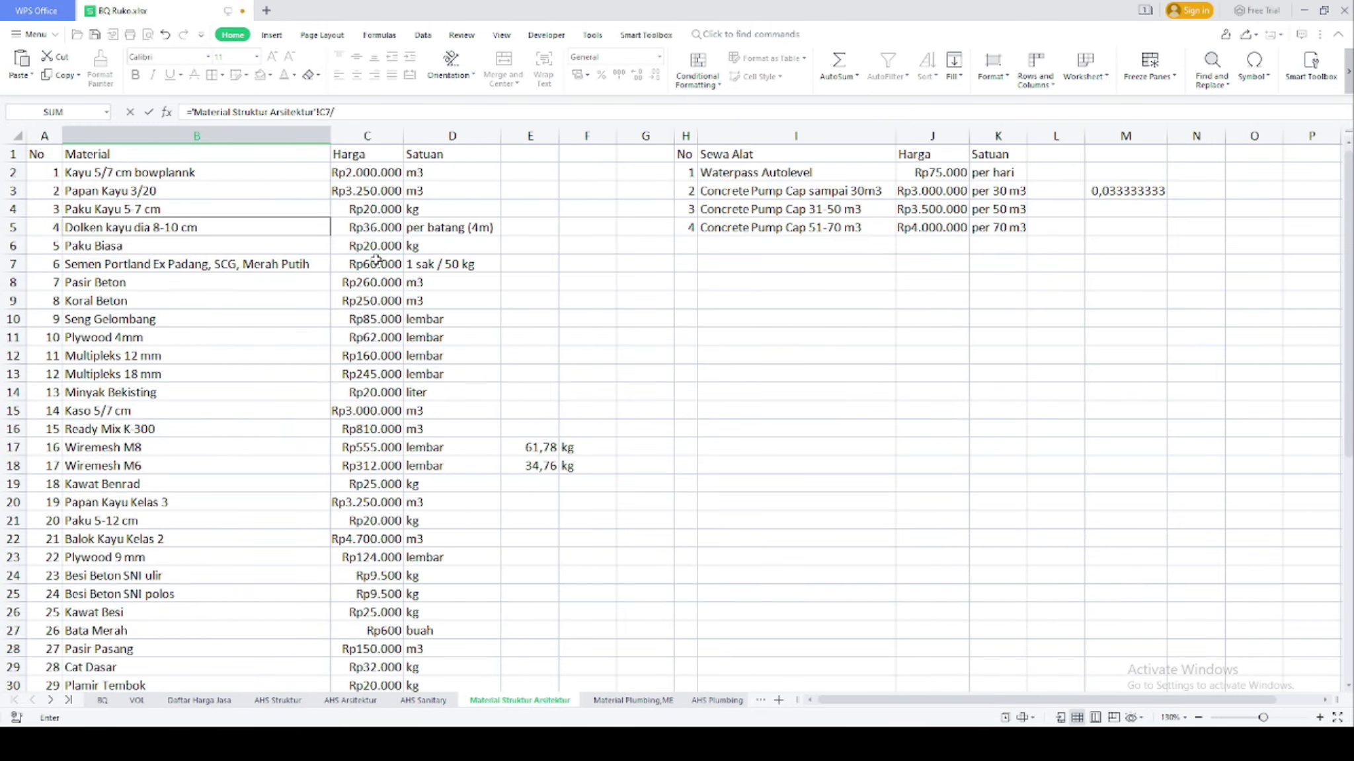
pyautogui.press('Return')
pyautogui.write('=')
pyautogui.click(519, 700)
pyautogui.scroll(-2, 362, 559)
pyautogui.click(371, 575)
pyautogui.press('Return')
# Link the plint table's Semen Warna unit price to C47 of Material Struktur Arsitektur
pyautogui.write('=')
pyautogui.click(334, 284)
pyautogui.press('BackSpace')
pyautogui.press('BackSpace')
pyautogui.press('BackSpace')
pyautogui.click(519, 700)
pyautogui.scroll(-5, 395, 645)
pyautogui.click(363, 481)
pyautogui.press('Return')
pyautogui.click(632, 700)
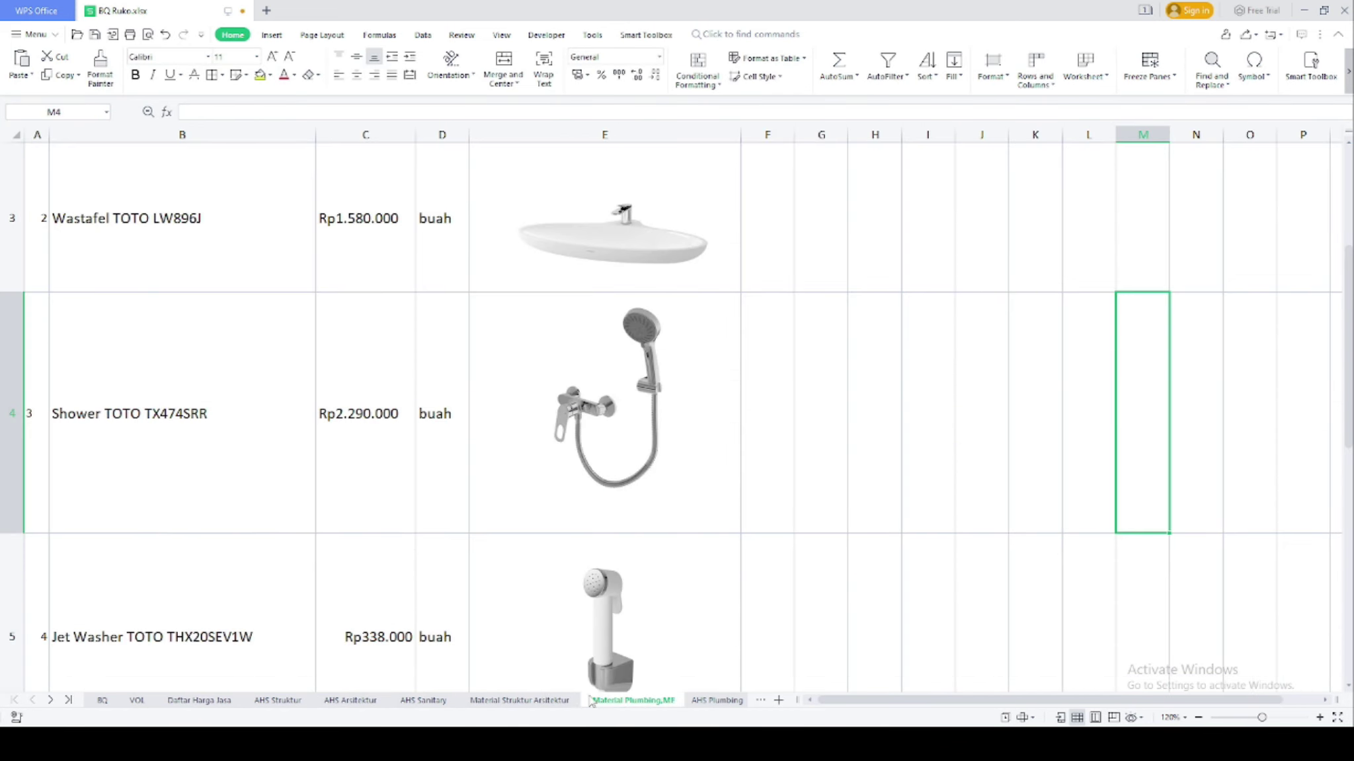
pyautogui.click(540, 701)
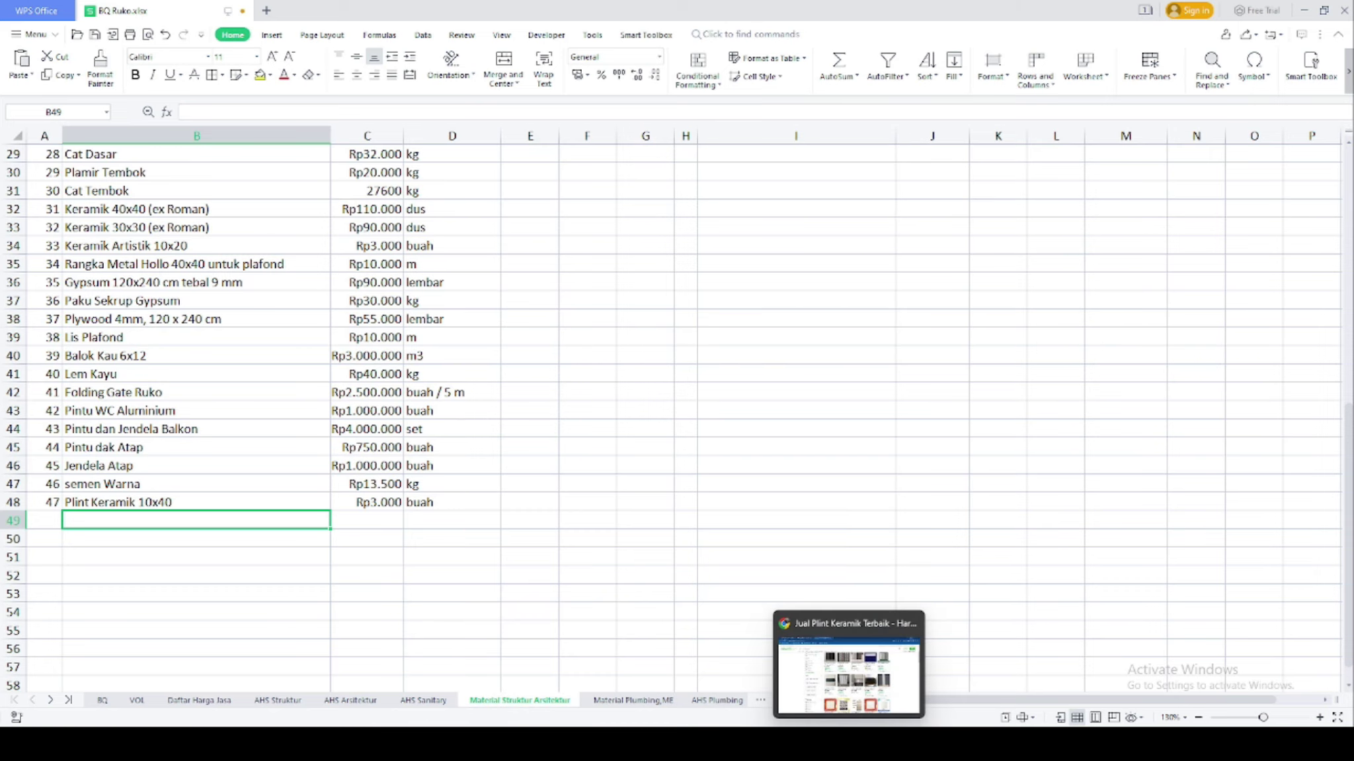
# Check the Semen Warna listings on Bukalapak in the browser and set its price in C47 of Material Struktur Arsitektur to 15.000
pyautogui.click(853, 668)
pyautogui.click(120, 8)
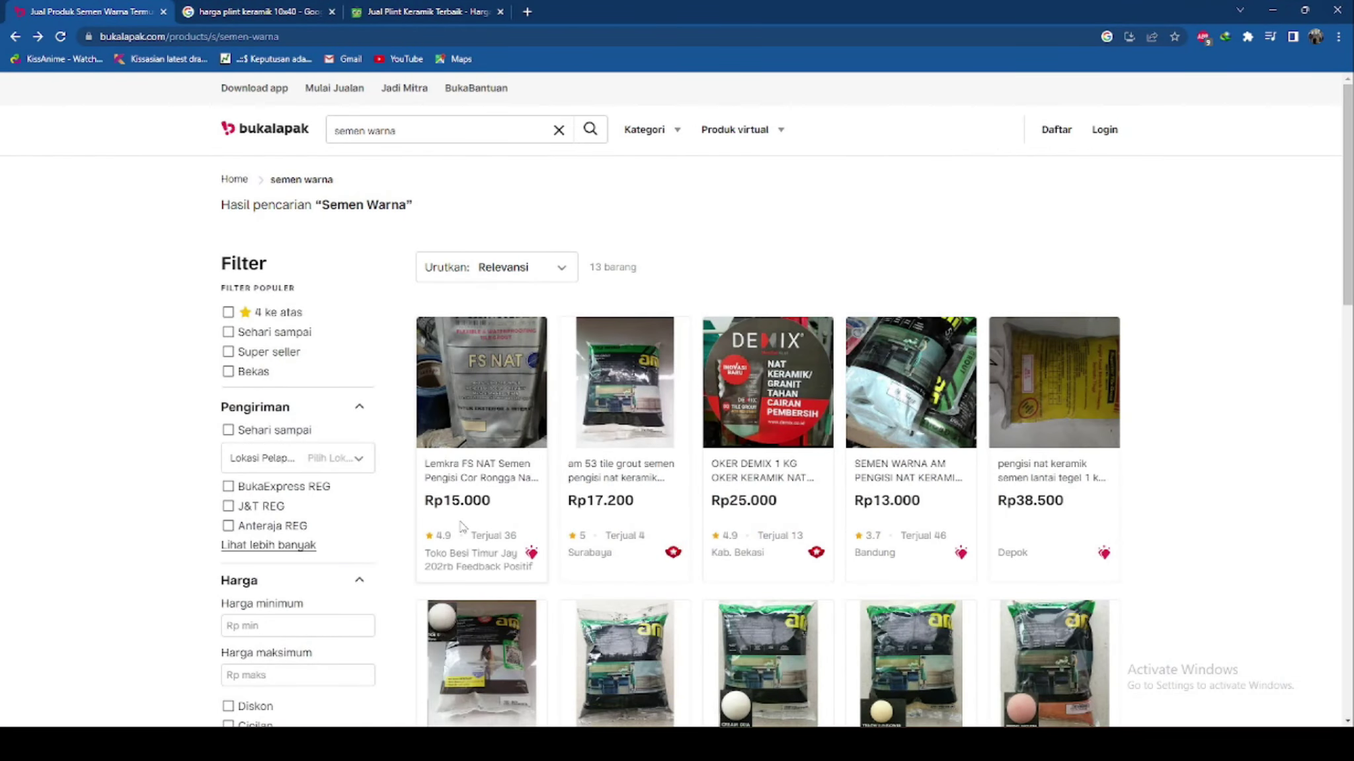
pyautogui.click(1288, 8)
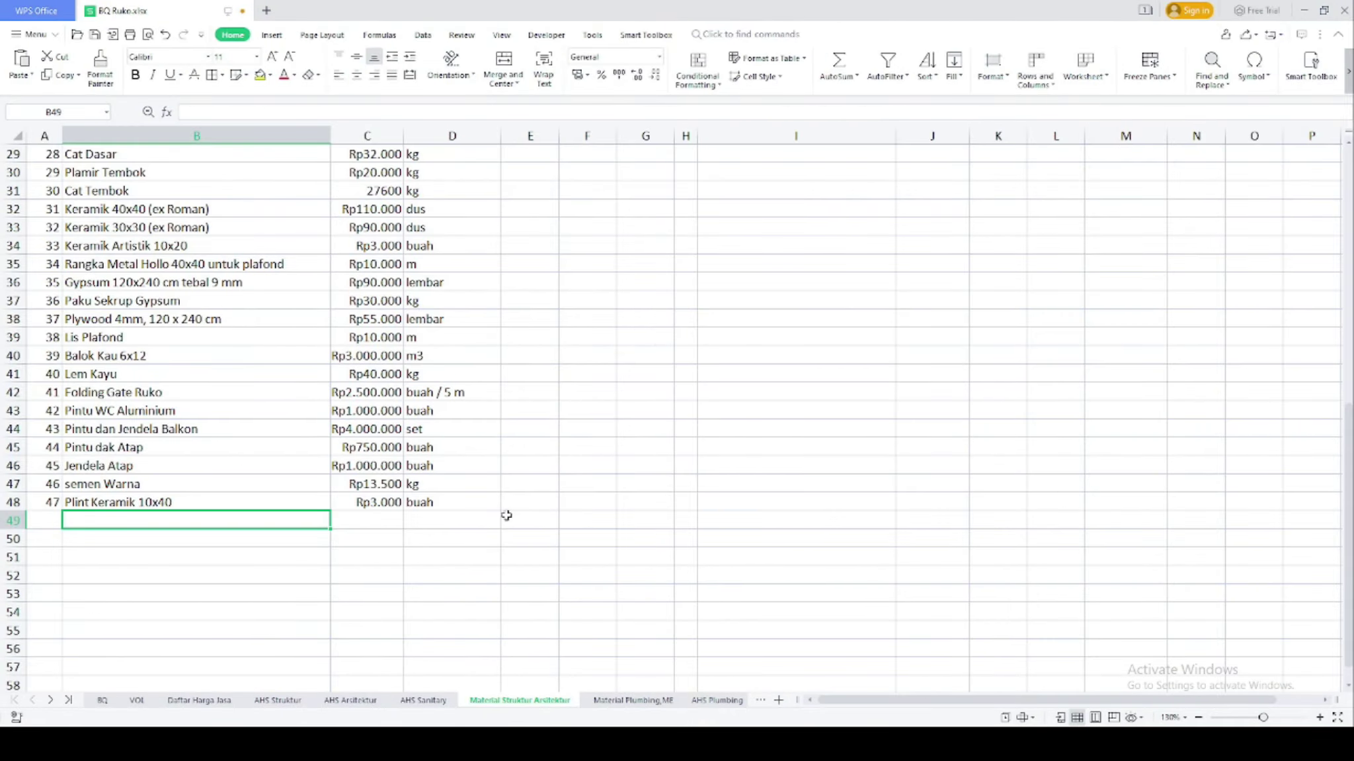
pyautogui.click(381, 484)
pyautogui.write('15.000')
pyautogui.press('Return')
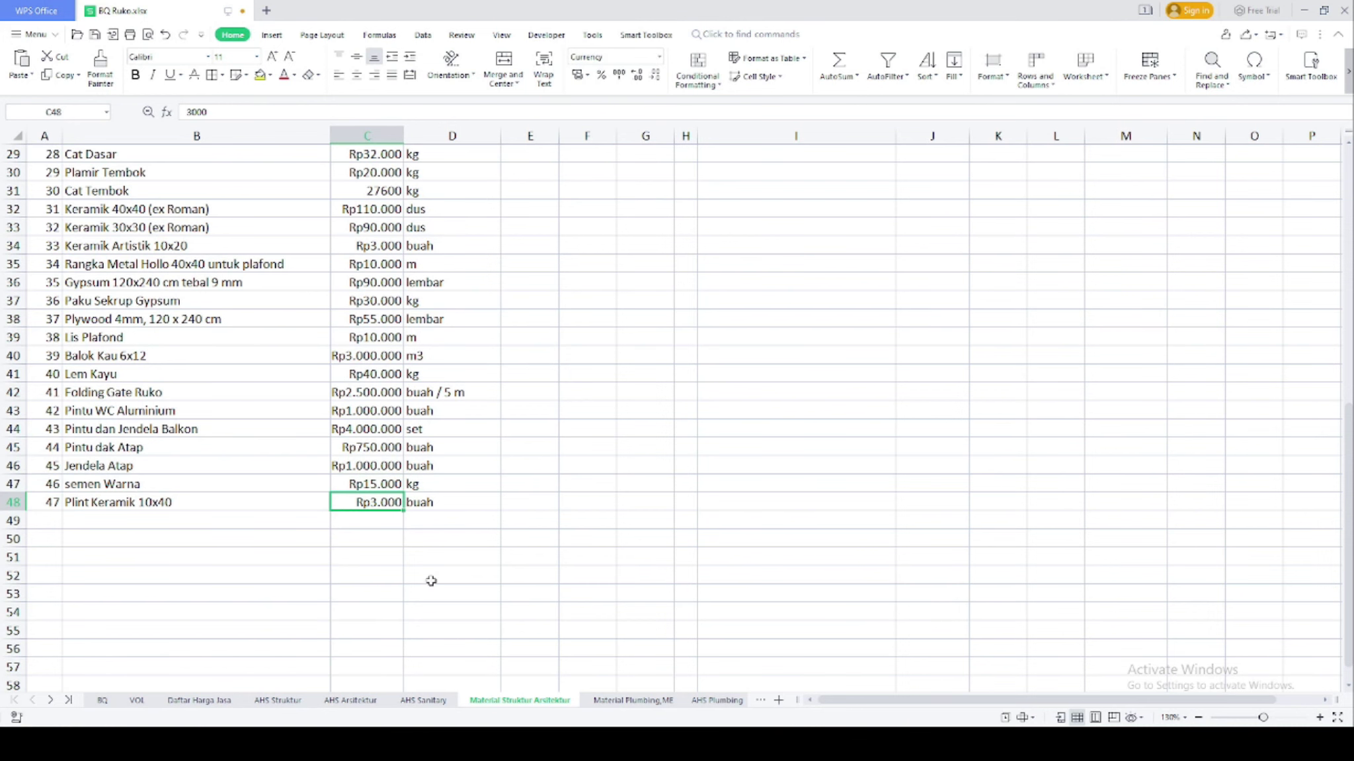
# Calculate Jumlah Harga in the AHS Arsitektur plint table as D61*E61, copy it through F69, and clear the Bahan heading row
pyautogui.click(350, 701)
pyautogui.click(402, 446)
pyautogui.write('=')
pyautogui.click(225, 447)
pyautogui.write('*')
pyautogui.click(315, 452)
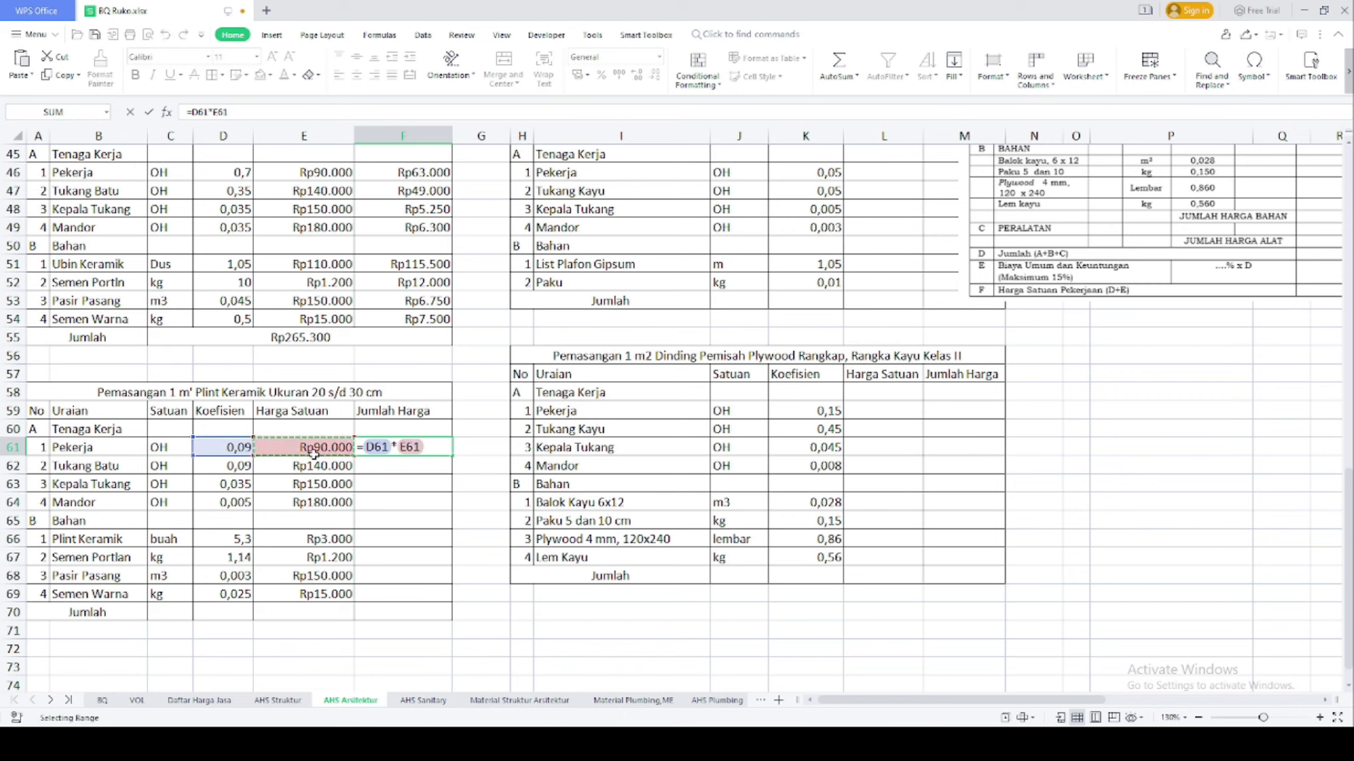
pyautogui.press('Return')
pyautogui.click(403, 447)
pyautogui.doubleClick(452, 456)
pyautogui.click(403, 521)
pyautogui.press('Delete')
# Merge the plint table's Jumlah cells C70:F70 and sum F61:F69 in them
pyautogui.click(402, 612)
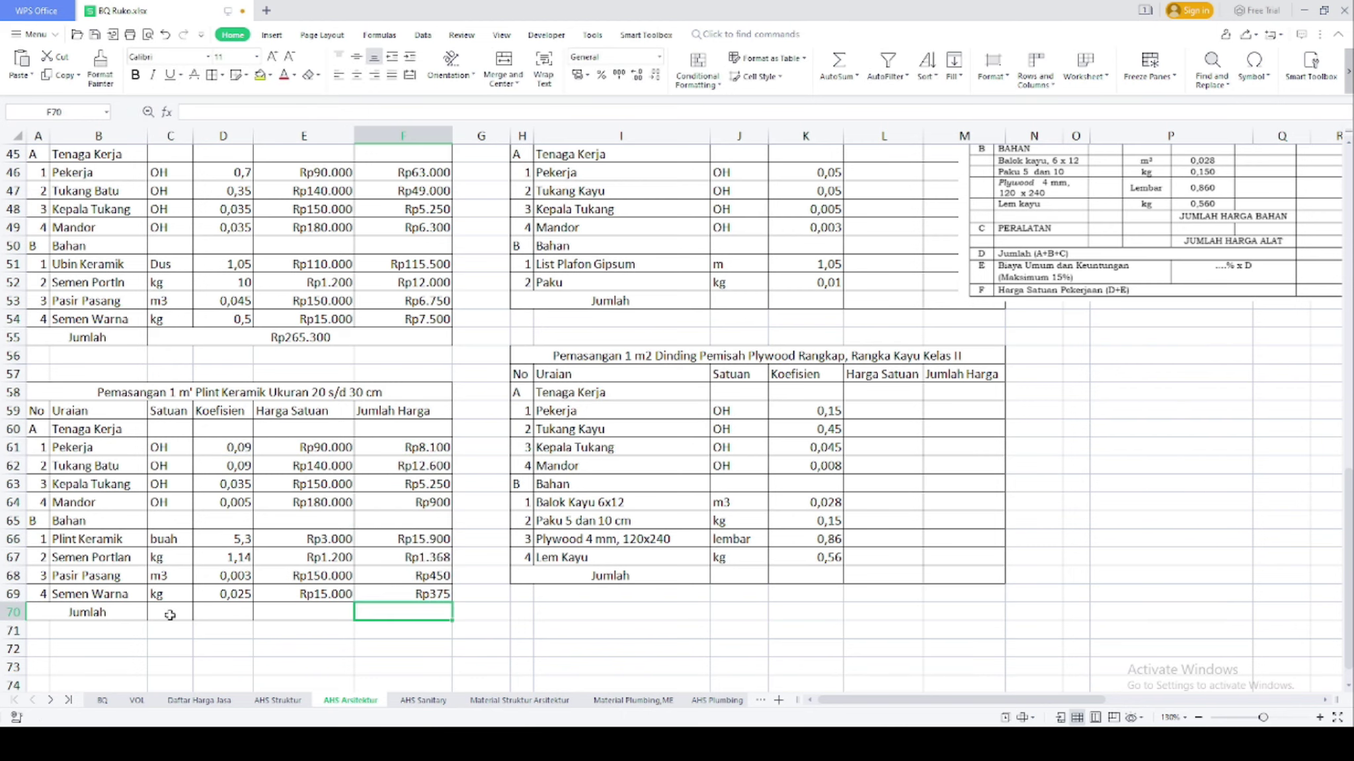
pyautogui.moveTo(169, 615); pyautogui.dragTo(402, 612)
pyautogui.click(503, 63)
pyautogui.write('=sum(')
pyautogui.moveTo(423, 446); pyautogui.dragTo(400, 594)
pyautogui.press('Return')
# Link the four labour wages in L5:L8 of the Dinding Keramik Artistik table to the matching wages in the earlier tables
pyautogui.scroll(15, 400, 593)
pyautogui.click(889, 229)
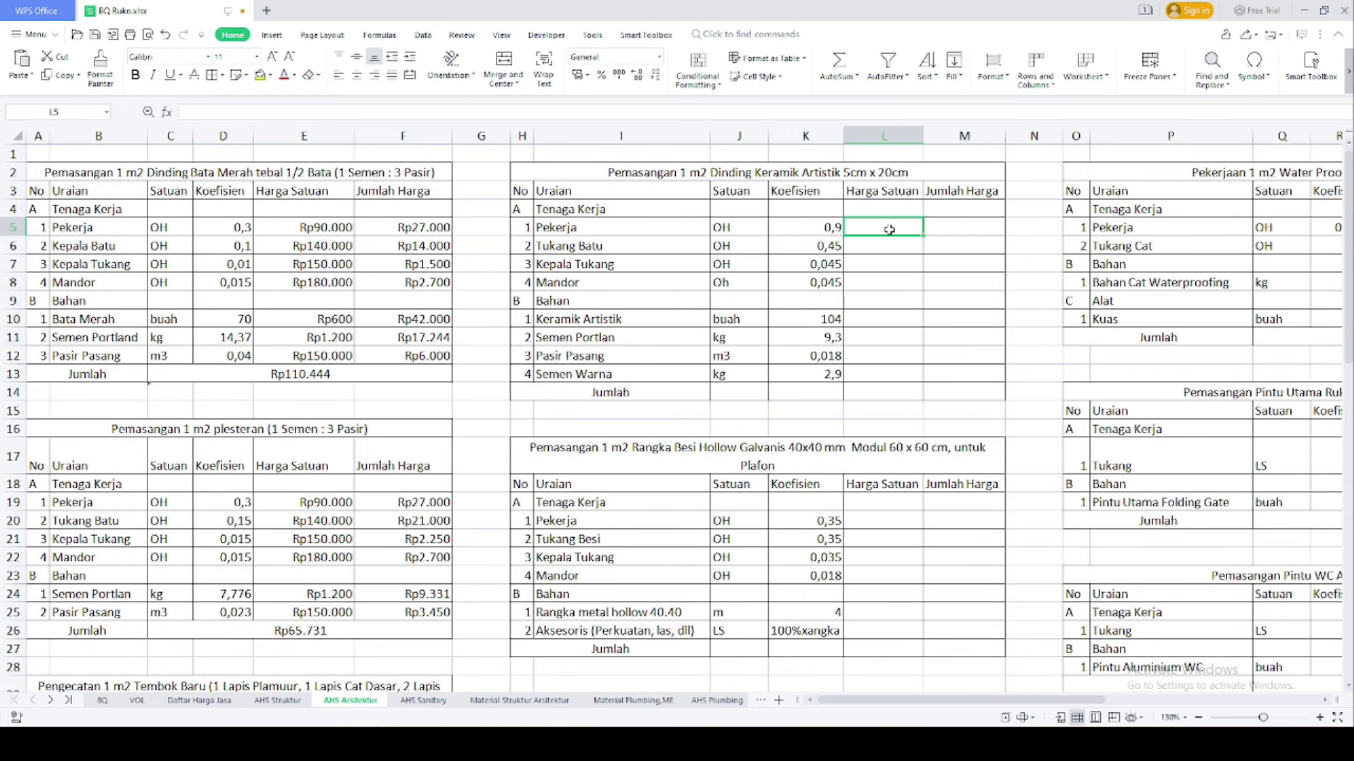
pyautogui.write('=')
pyautogui.scroll(-12, 889, 229)
pyautogui.click(304, 414)
pyautogui.press('Return')
# Link the Keramik Artistik unit price in L10 to C34 of Material Struktur Arsitektur
pyautogui.click(885, 246)
pyautogui.write('=')
pyautogui.click(517, 701)
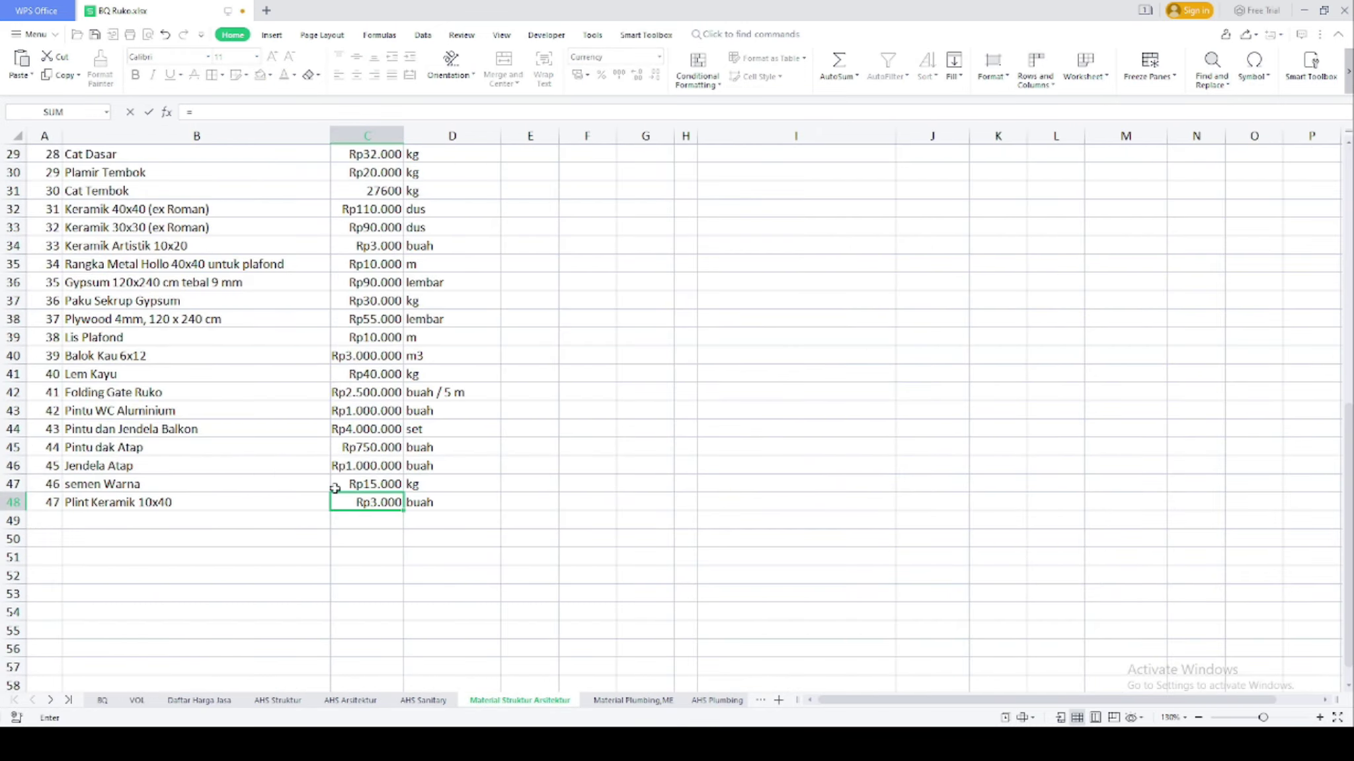
pyautogui.scroll(6, 335, 489)
pyautogui.click(349, 572)
pyautogui.press('Return')
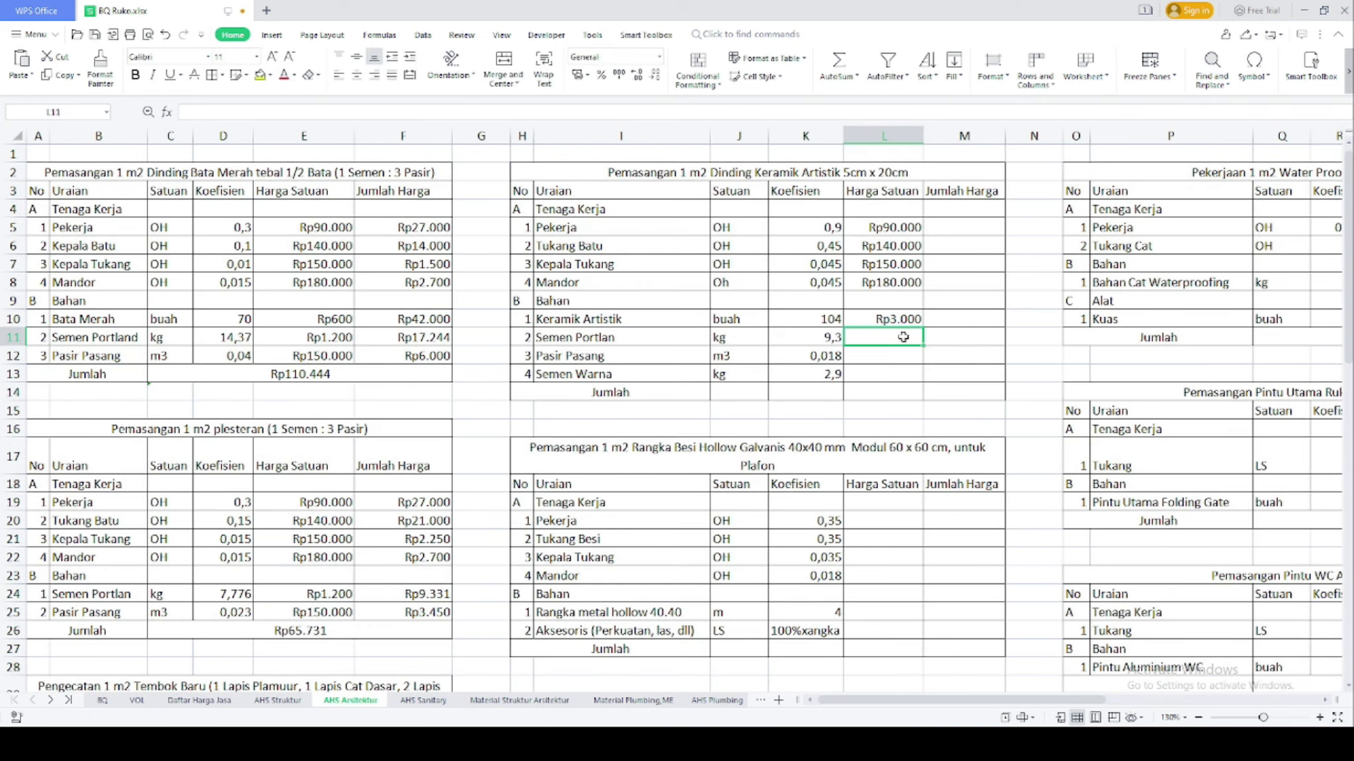
# Link the artistic tile table's cement, sand and Semen Warna prices in L11:L13 to E11, E12 and E54
pyautogui.write('=')
pyautogui.click(343, 337)
pyautogui.press('Return')
pyautogui.write('=')
pyautogui.click(353, 357)
pyautogui.press('Return')
pyautogui.write('=')
pyautogui.scroll(-9, 328, 608)
pyautogui.click(331, 612)
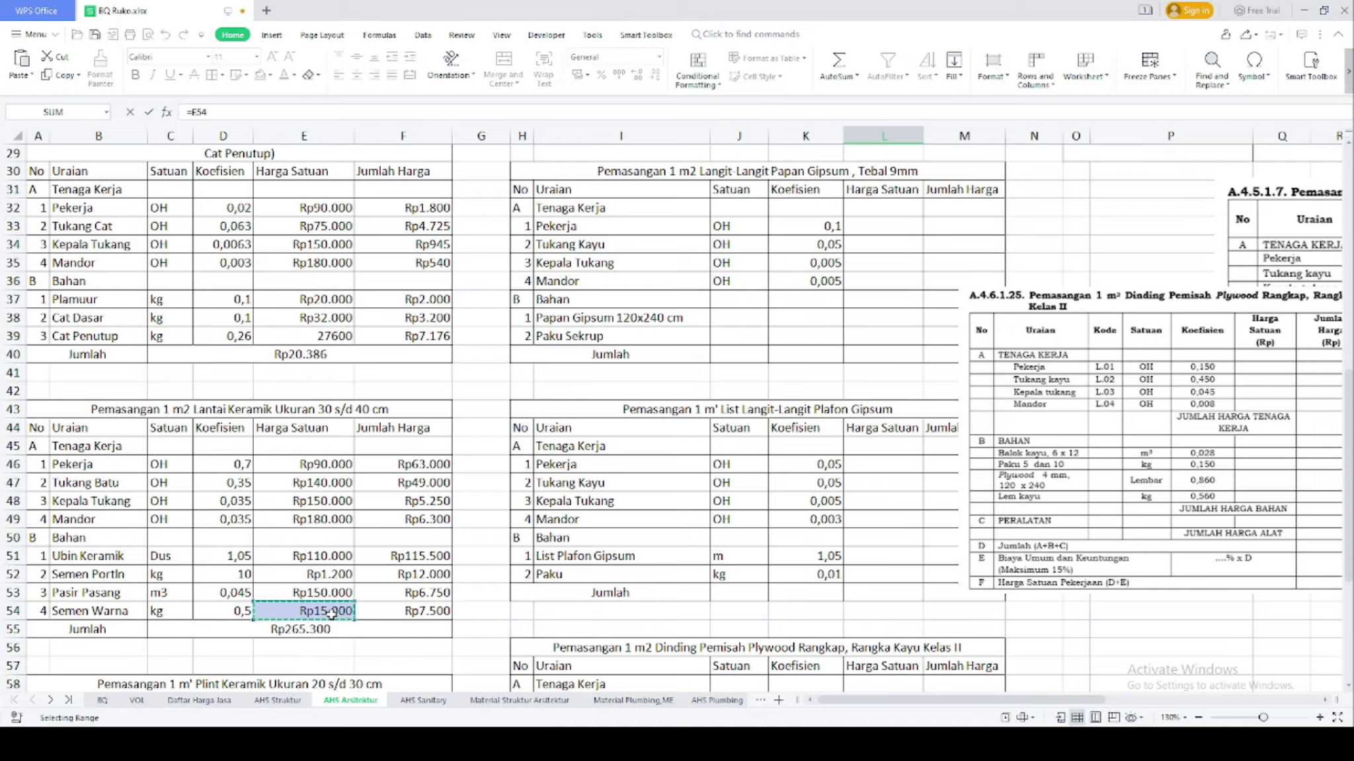
pyautogui.press('Return')
# Calculate Jumlah Harga in M5 of the artistic tile table as K5*L5 and copy it to the remaining item rows through M13
pyautogui.click(963, 227)
pyautogui.write('=')
pyautogui.click(807, 227)
pyautogui.write('*')
pyautogui.click(868, 227)
pyautogui.press('Return')
pyautogui.click(978, 227)
pyautogui.moveTo(977, 382); pyautogui.dragTo(977, 382)
# Merge the artistic tile table's Jumlah cells J14:M14 and sum M5:M13 in them
pyautogui.click(897, 390)
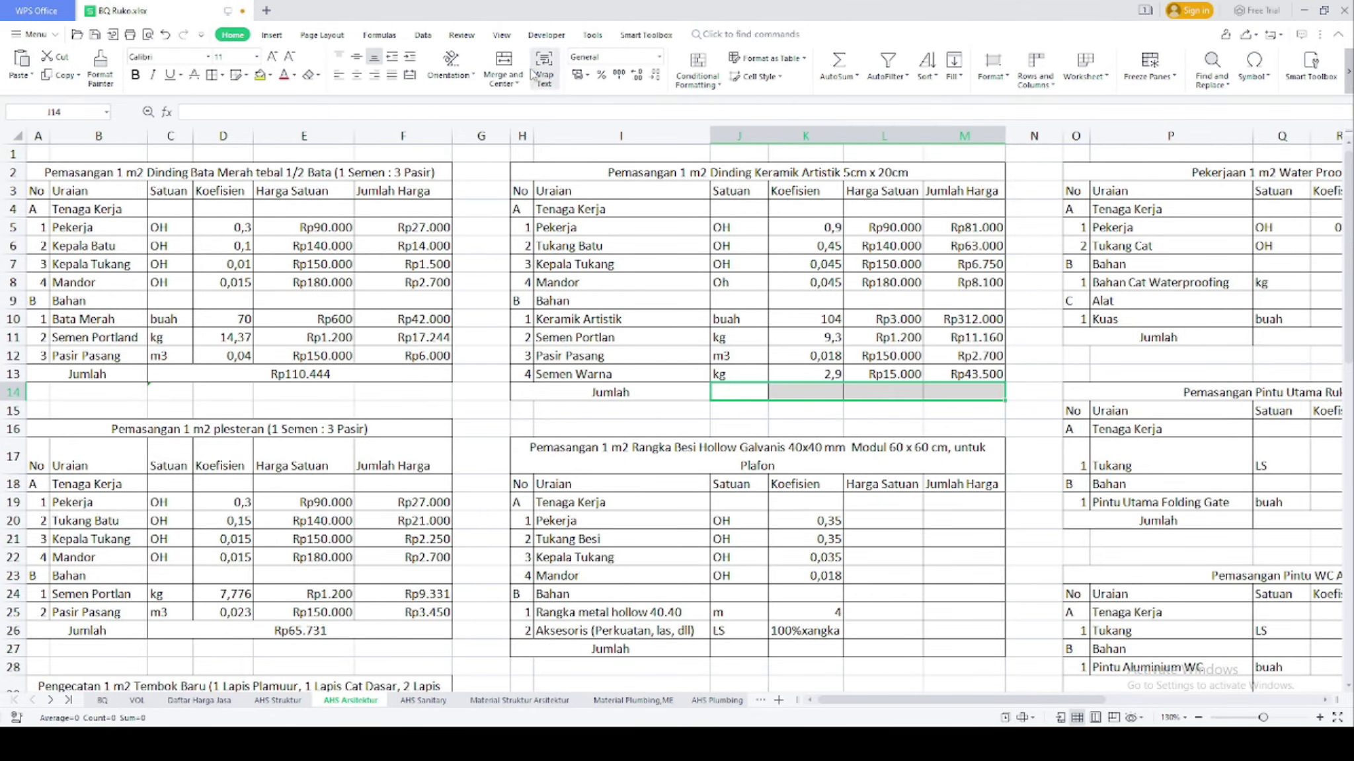
pyautogui.write('=sum(')
pyautogui.moveTo(970, 227); pyautogui.dragTo(955, 374)
pyautogui.press('Return')
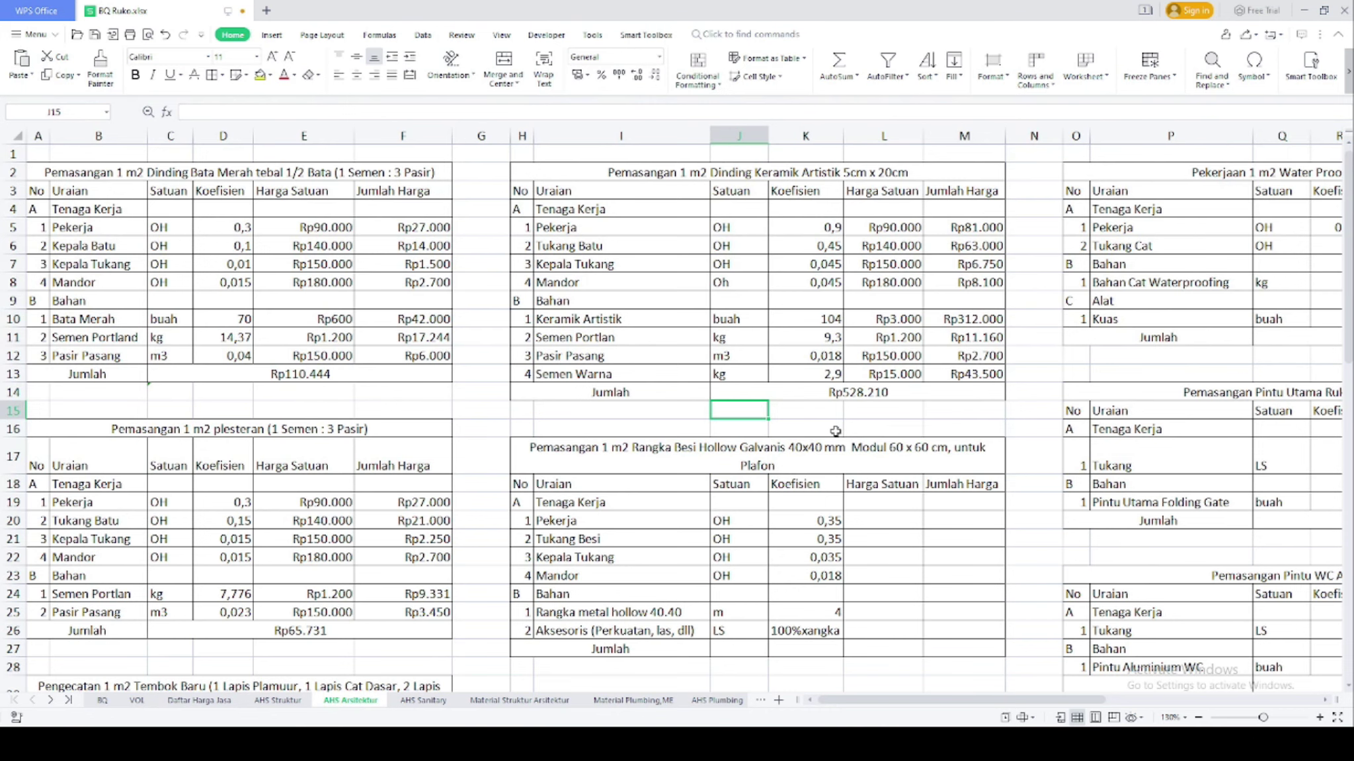
# Link the Pekerja wage in L20 of the Rangka Besi Hollow table to E19
pyautogui.scroll(-3, 831, 436)
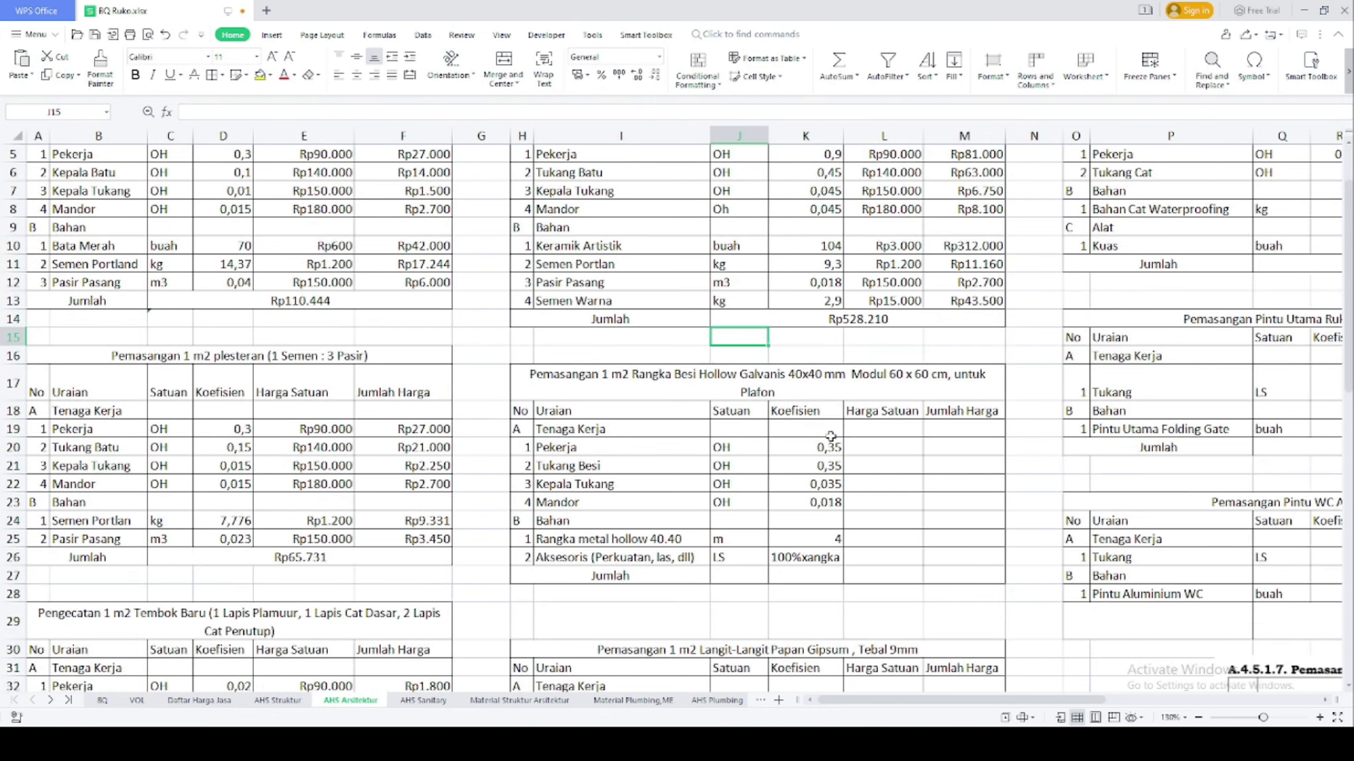
pyautogui.scroll(-6, 831, 436)
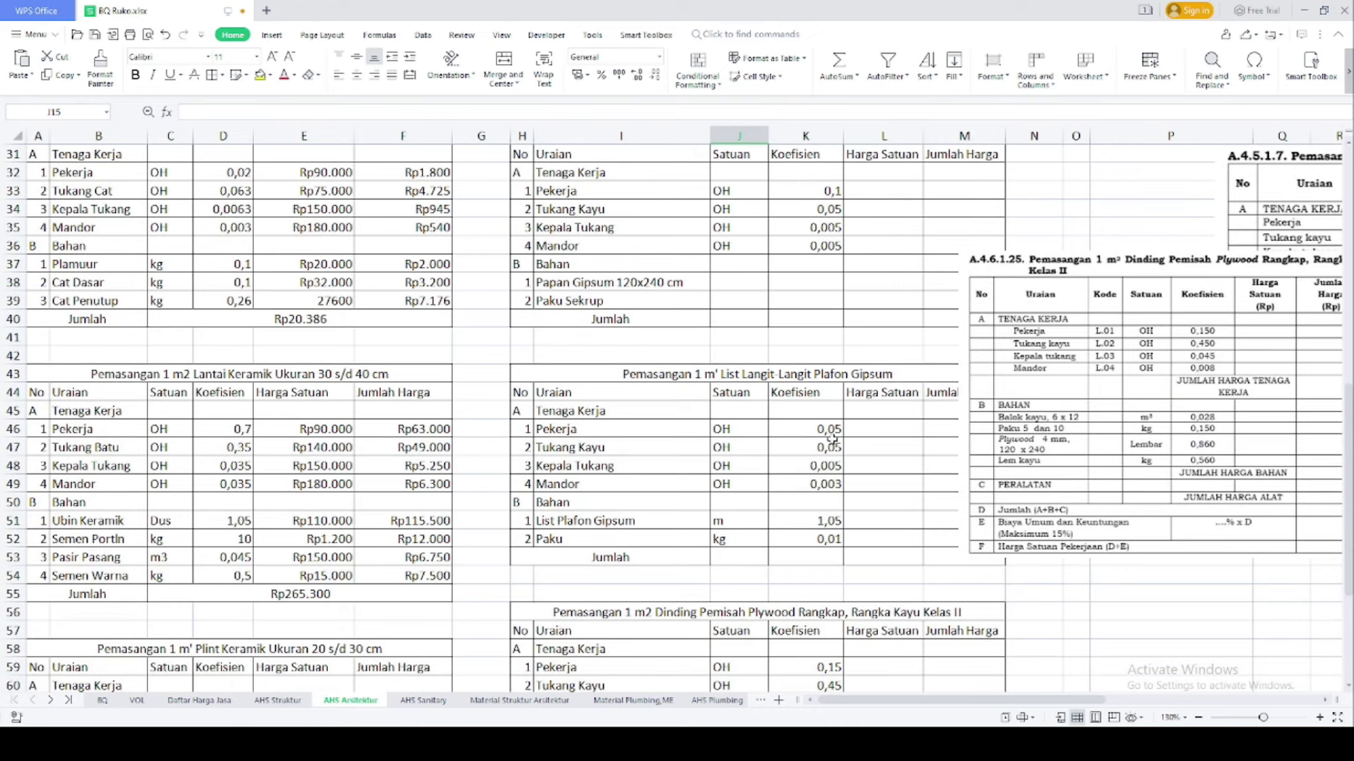
pyautogui.scroll(6, 831, 436)
pyautogui.click(942, 342)
pyautogui.click(893, 342)
pyautogui.write('=')
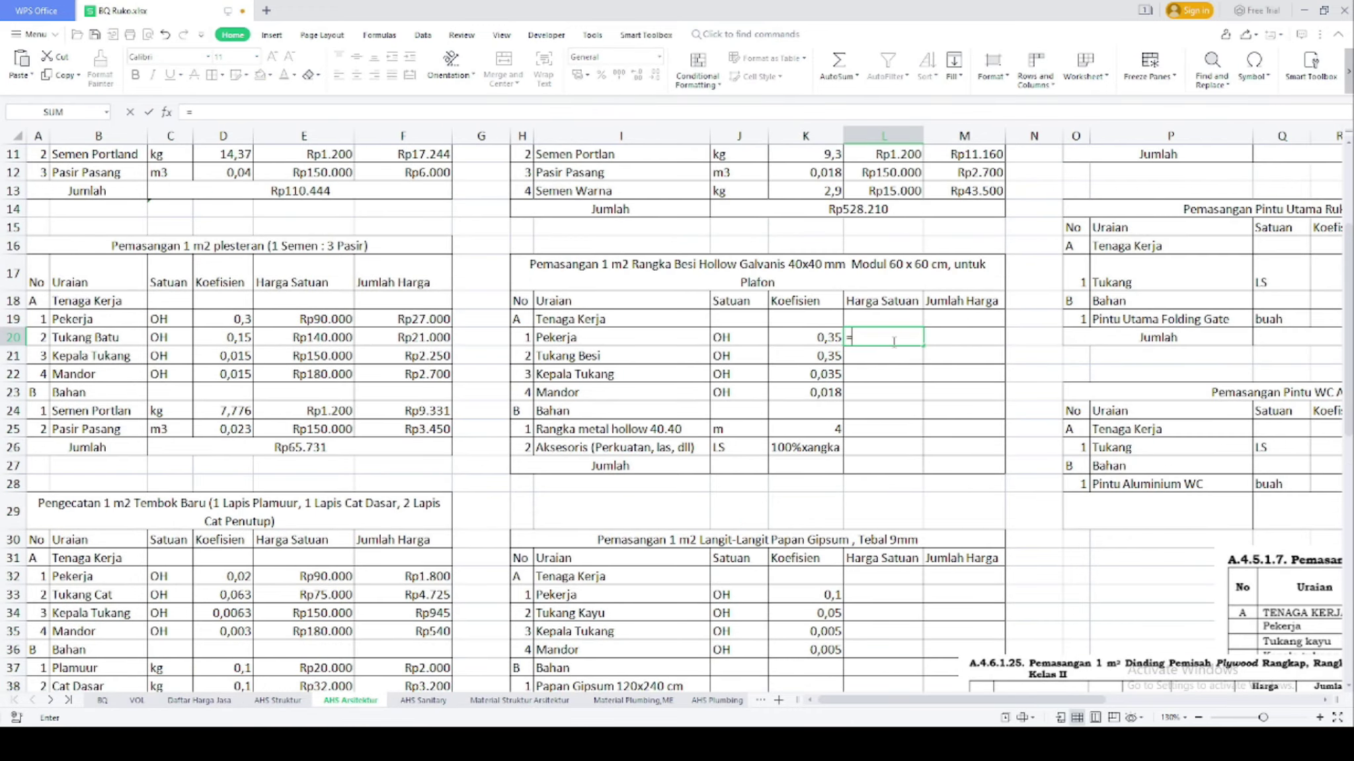
pyautogui.click(324, 320)
pyautogui.press('Return')
# Link the hollow frame table's Tukang Besi and Kepala Tukang wages to C10 and C9 of Daftar Harga Jasa
pyautogui.write('=')
pyautogui.click(199, 700)
pyautogui.click(174, 275)
pyautogui.press('Return')
pyautogui.write('=')
pyautogui.click(199, 700)
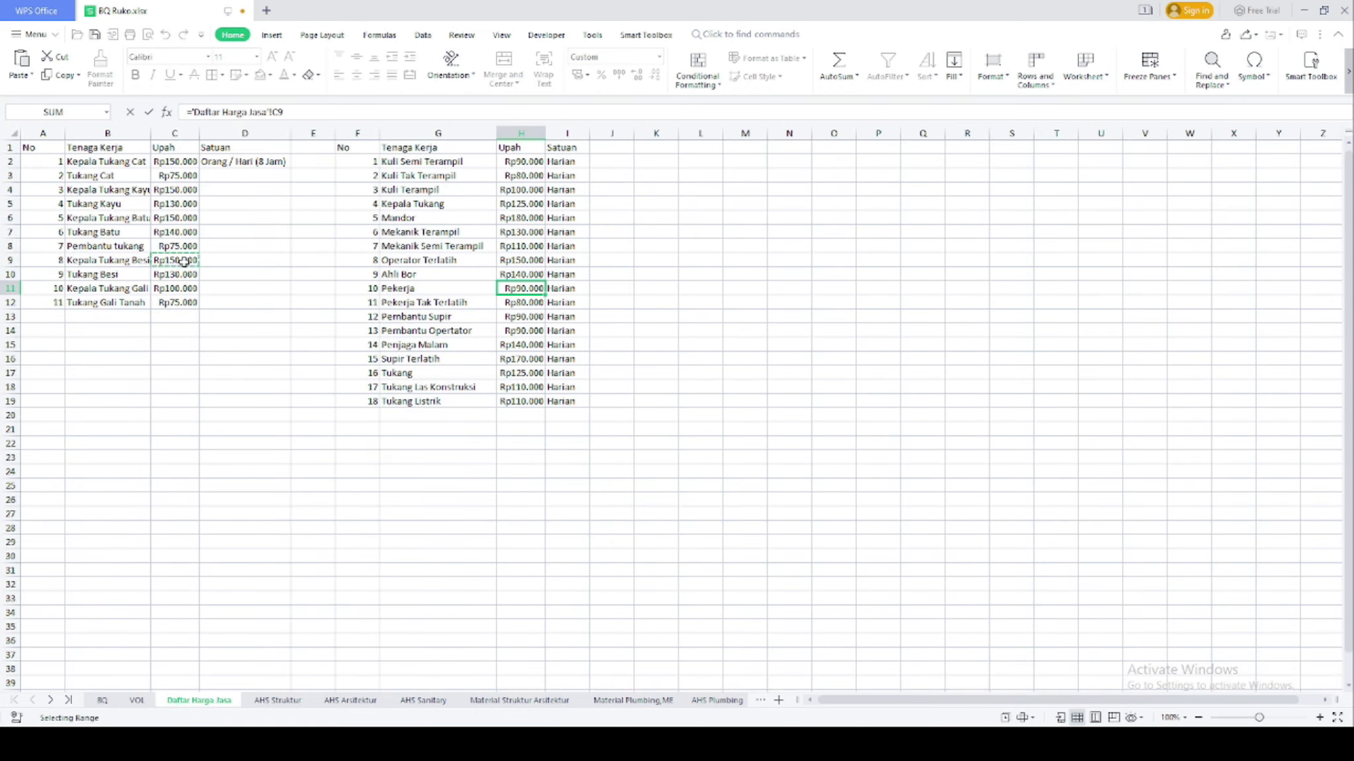
pyautogui.press('Return')
# Link the hollow frame table's Mandor wage in L23 to H6 of Daftar Harga Jasa
pyautogui.write('=')
pyautogui.click(232, 688)
pyautogui.click(199, 700)
pyautogui.click(520, 219)
pyautogui.press('Return')
# Link the Rangka metal hollow 40.40 unit price in L25 to the Rangka Metal Hollo 40x40 price in Material Struktur Arsitektur
pyautogui.click(885, 430)
pyautogui.write('=')
pyautogui.click(519, 699)
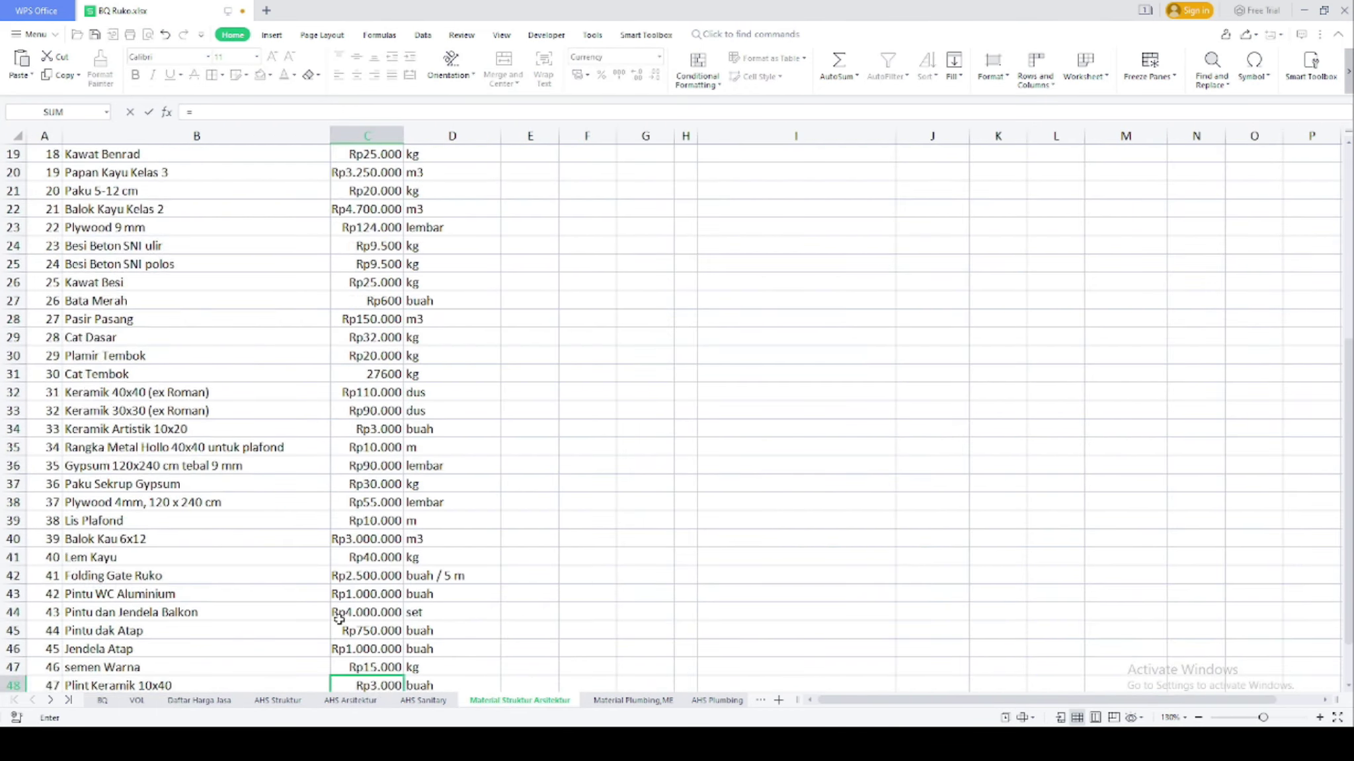
pyautogui.scroll(-1, 368, 397)
pyautogui.click(369, 608)
pyautogui.press('Return')
# Correct the Aksesoris coefficient text in K26 to "100%xrangka"
pyautogui.write('=')
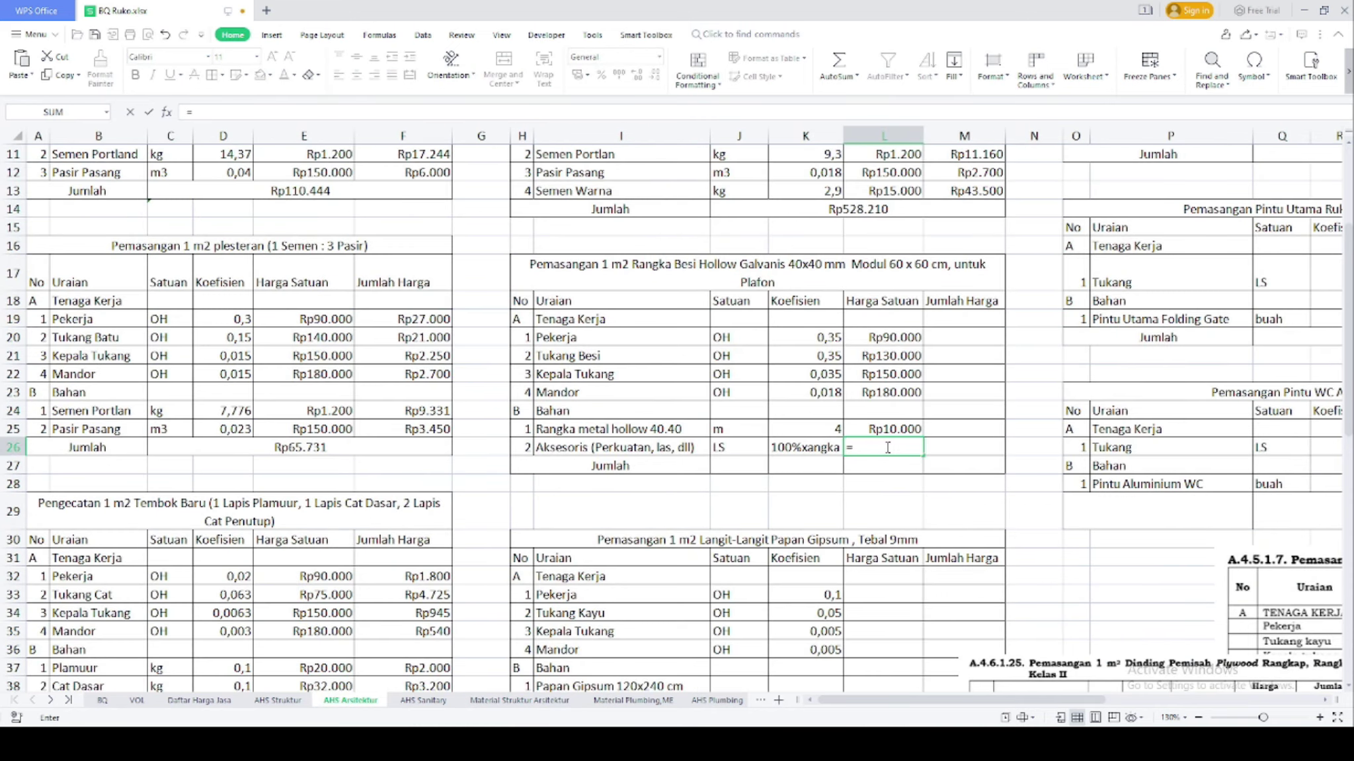
pyautogui.scroll(-2, 888, 447)
pyautogui.click(815, 398)
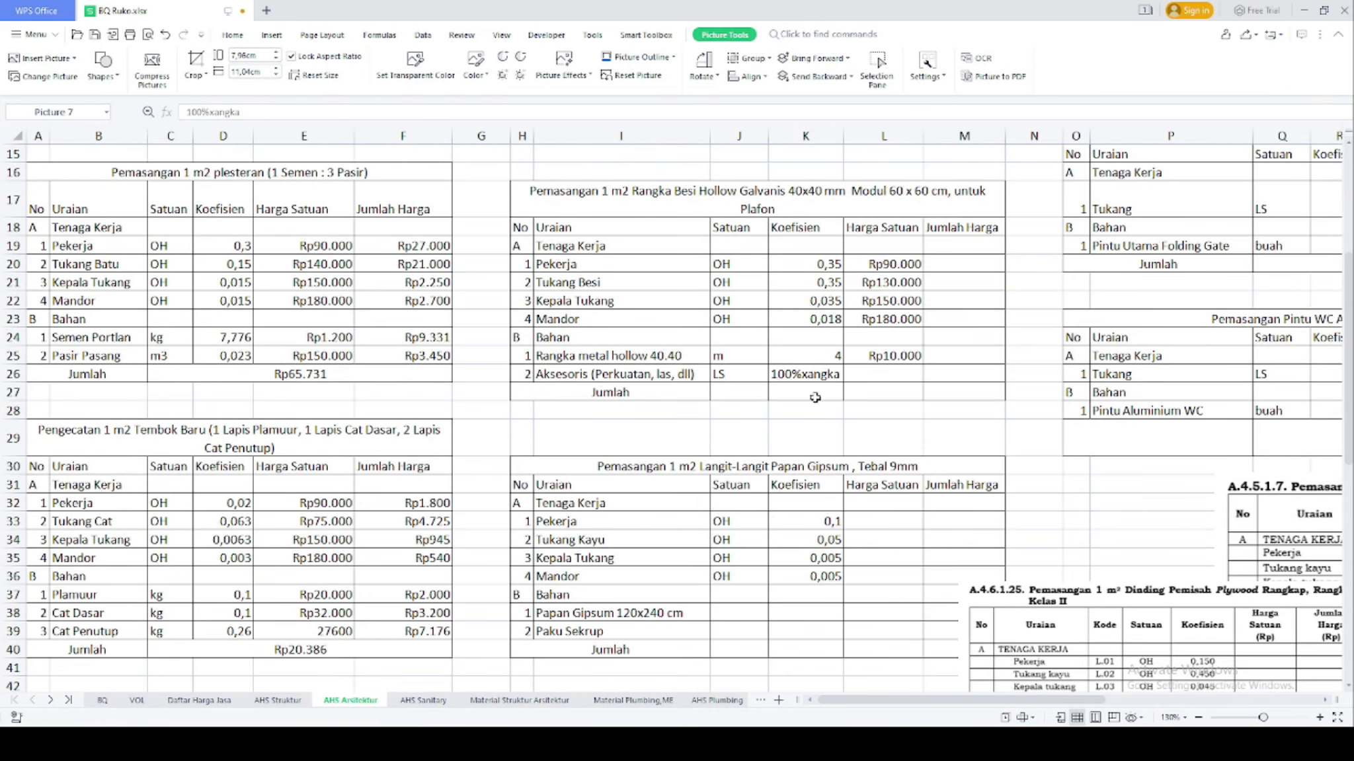
pyautogui.click(875, 357)
pyautogui.click(813, 371)
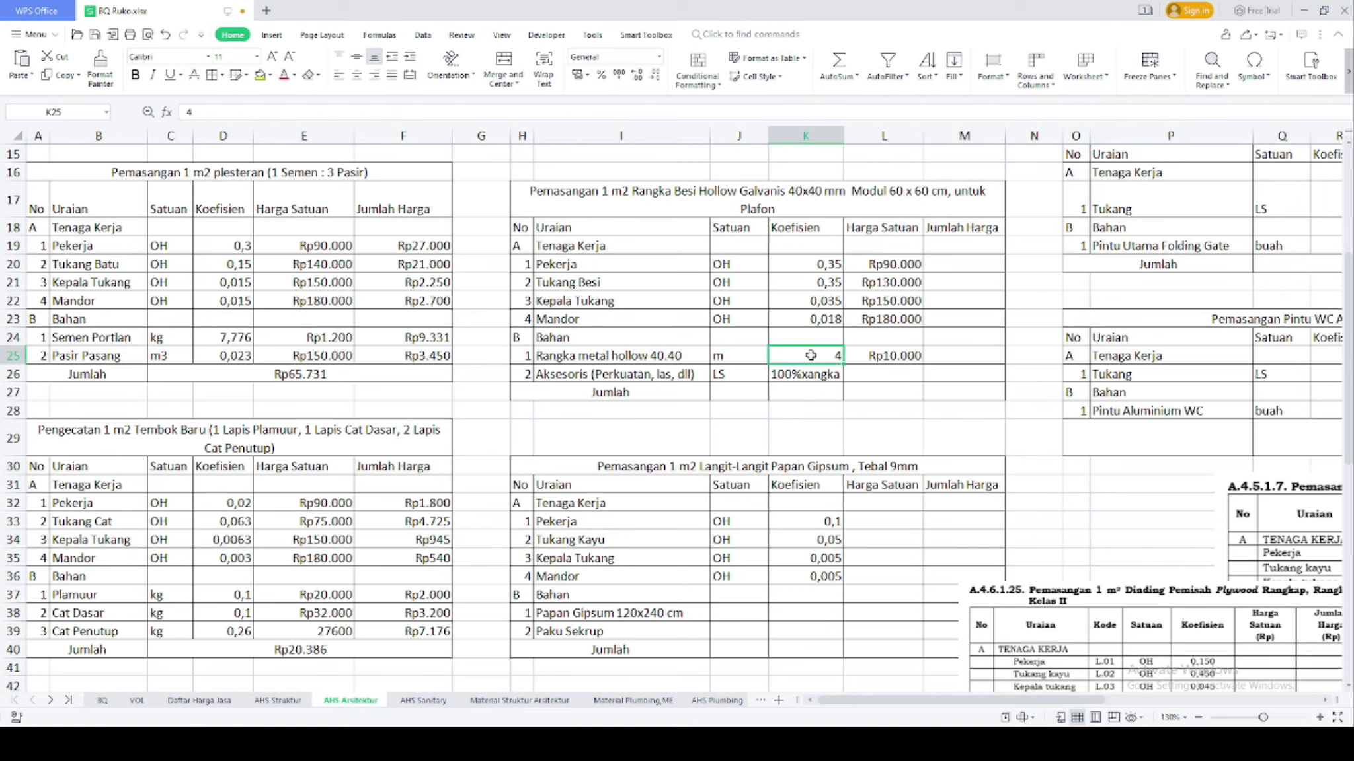
pyautogui.click(213, 112)
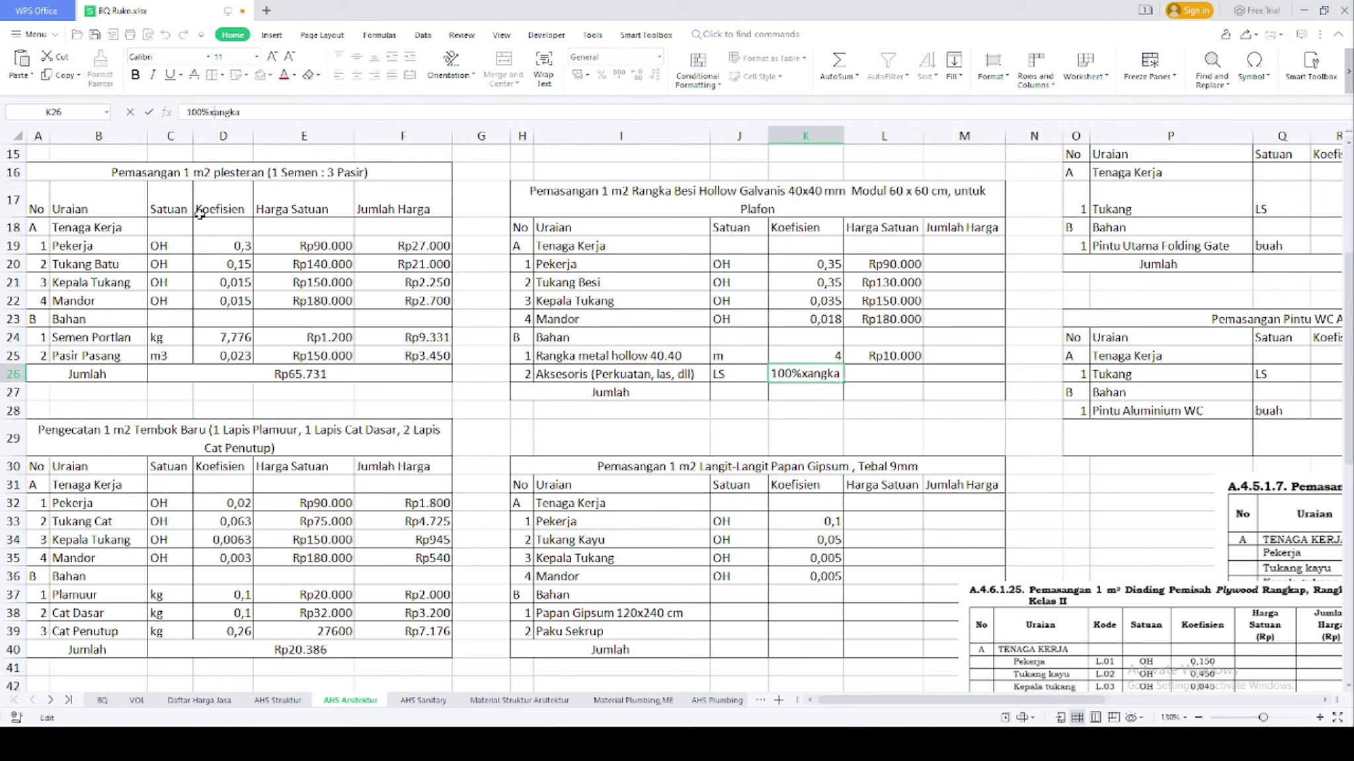
pyautogui.write('r')
pyautogui.press('Return')
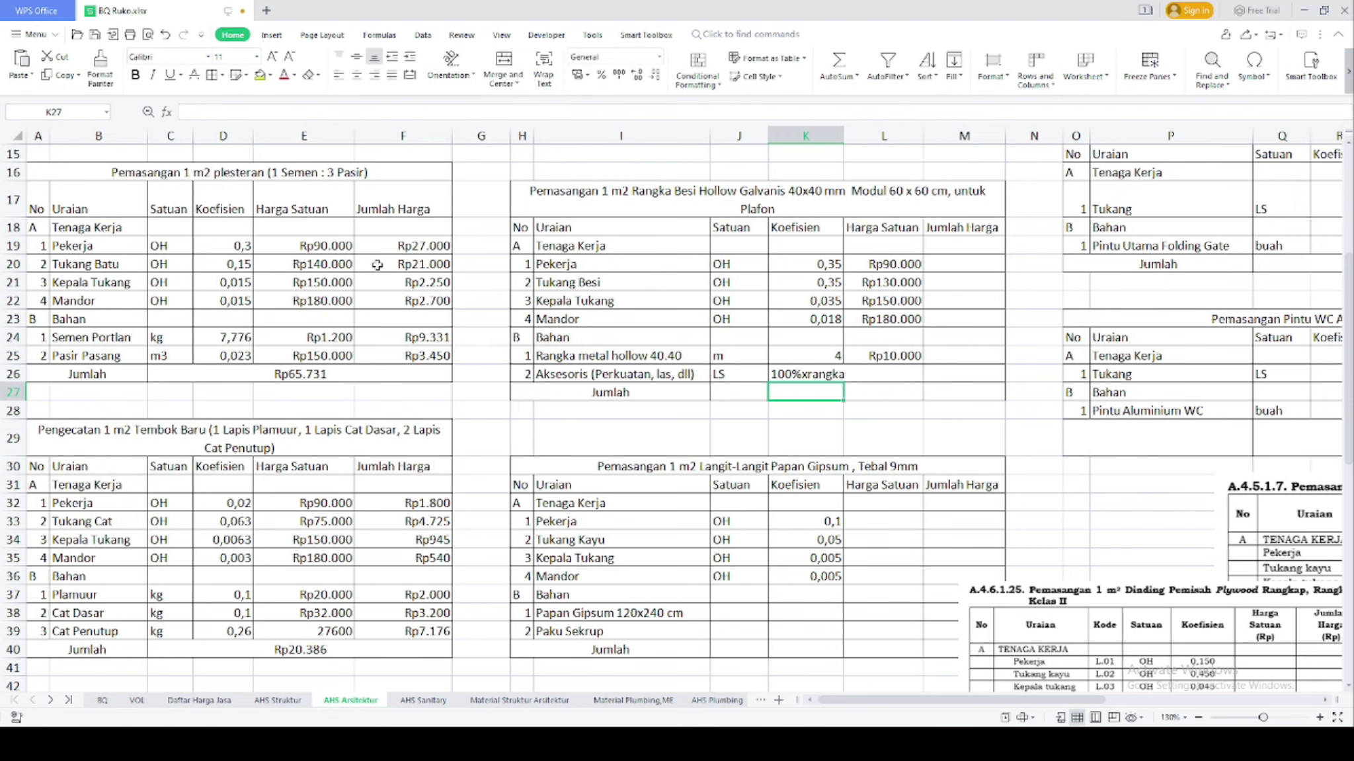
# Calculate the Aksesoris unit price in L26 as K25 multiplied by L25
pyautogui.click(869, 373)
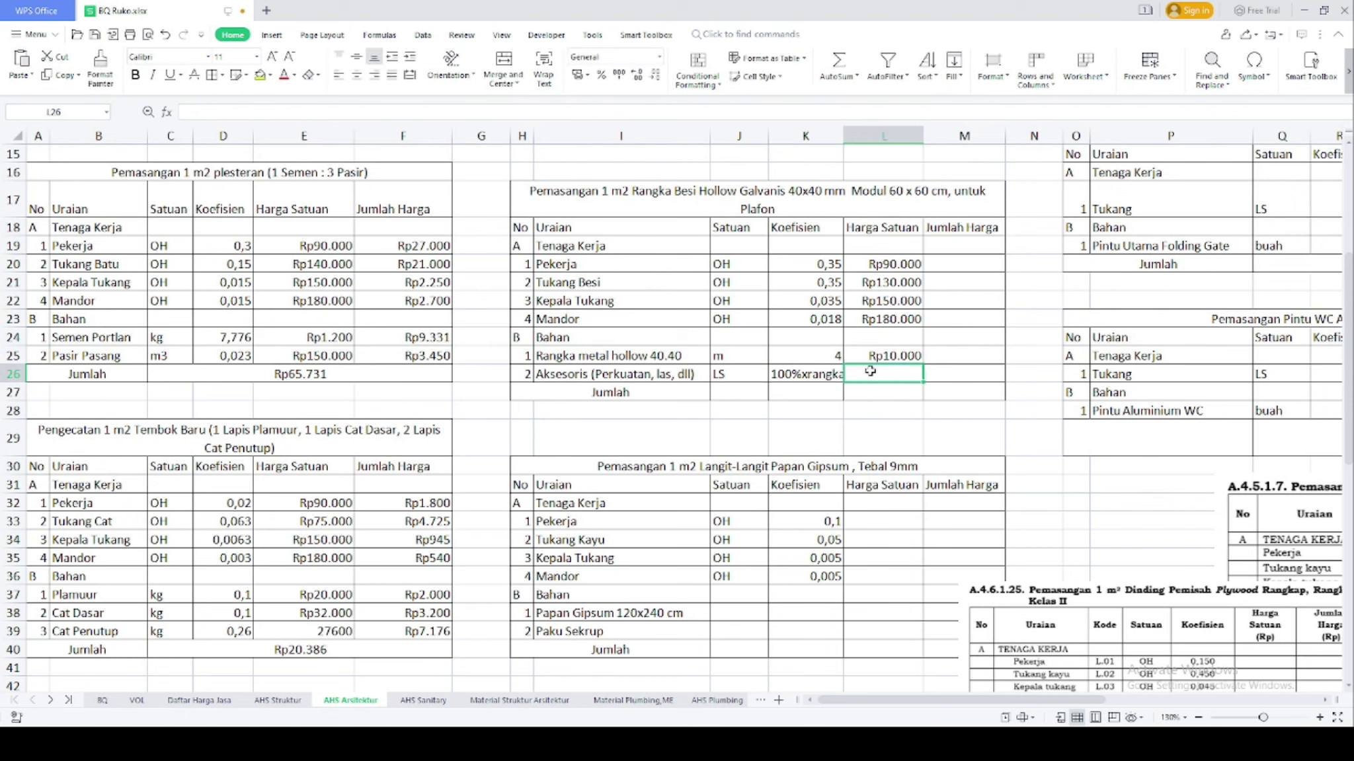
pyautogui.write('4')
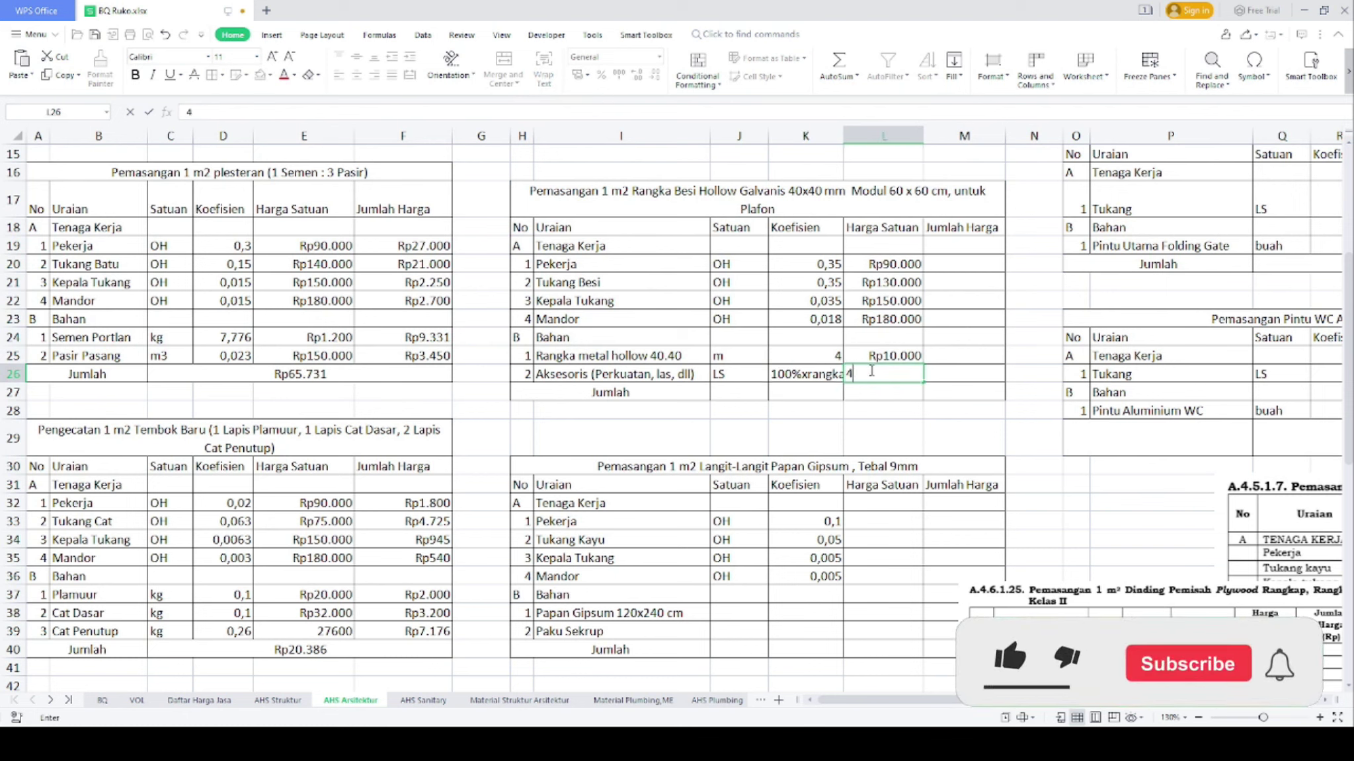
pyautogui.write('=')
pyautogui.click(822, 358)
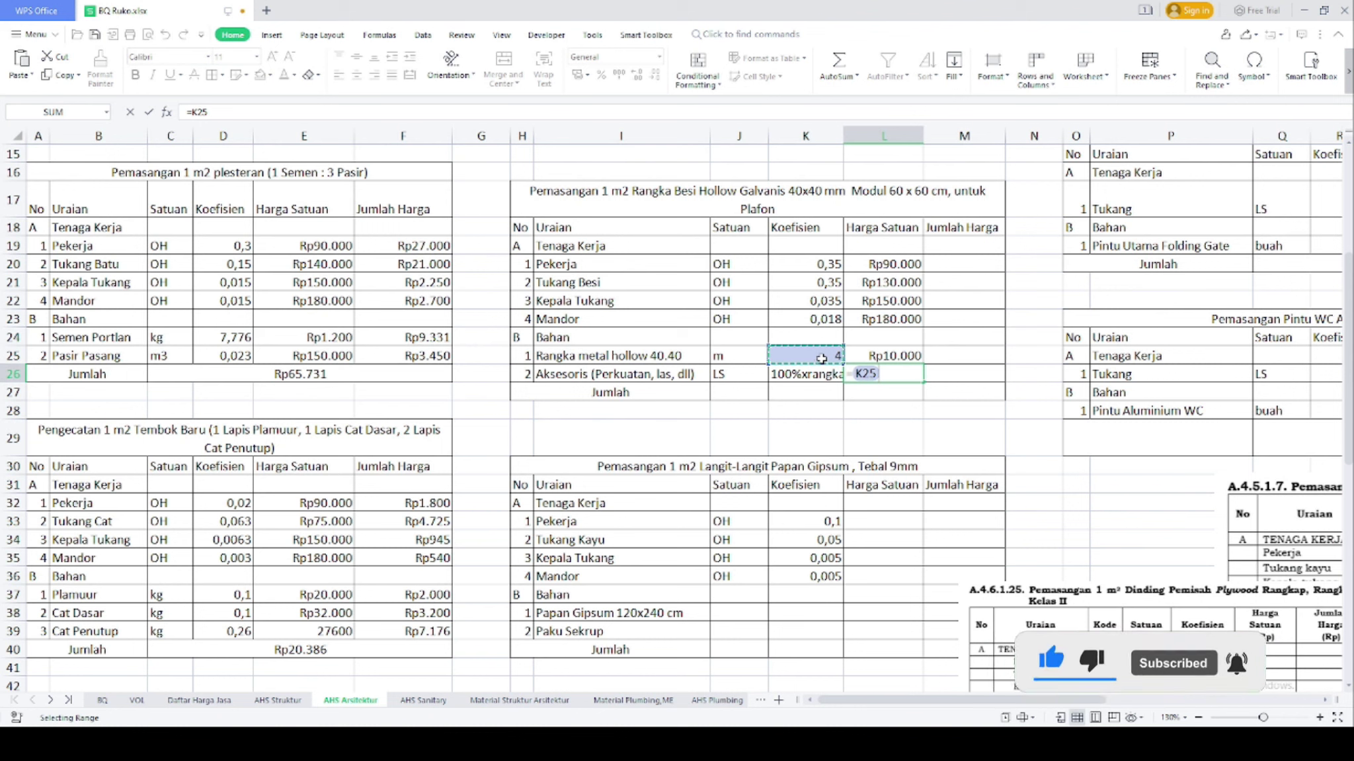
pyautogui.write('*')
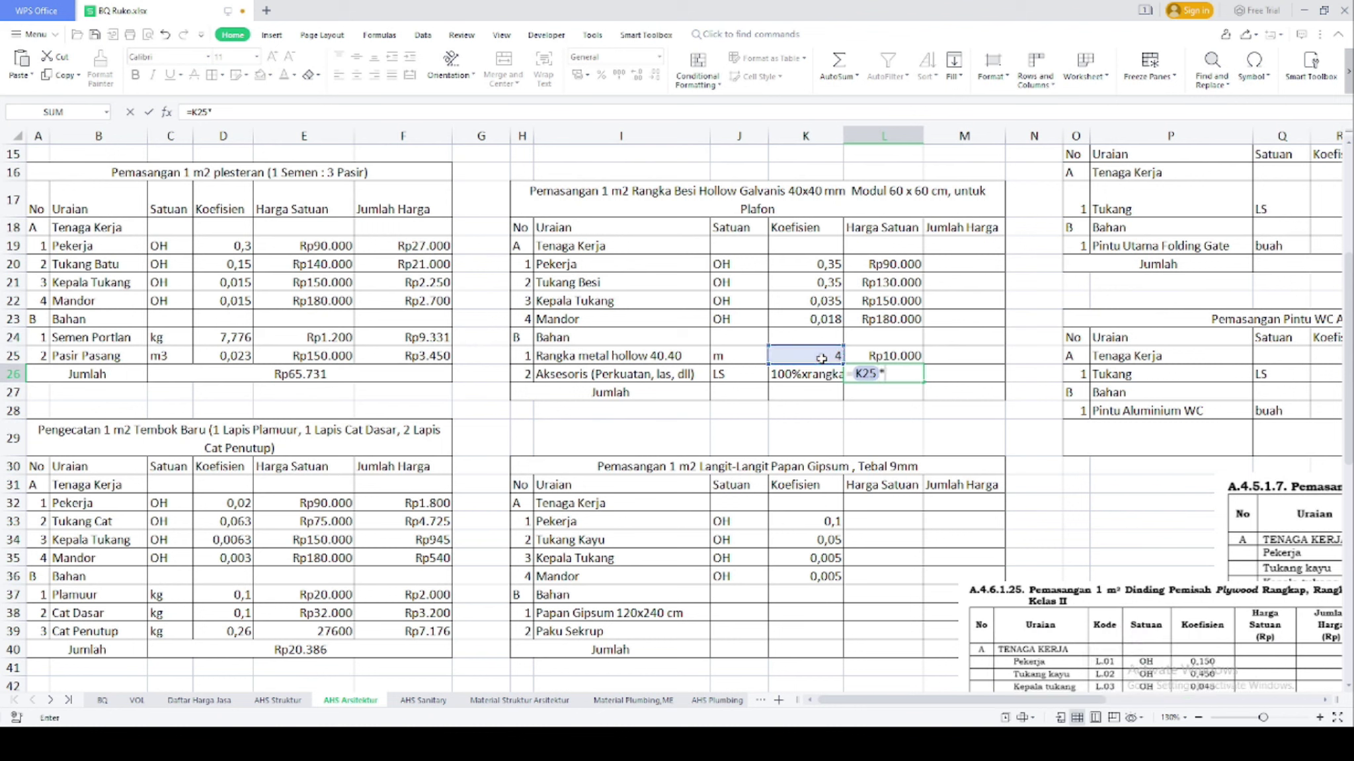
pyautogui.press('Return')
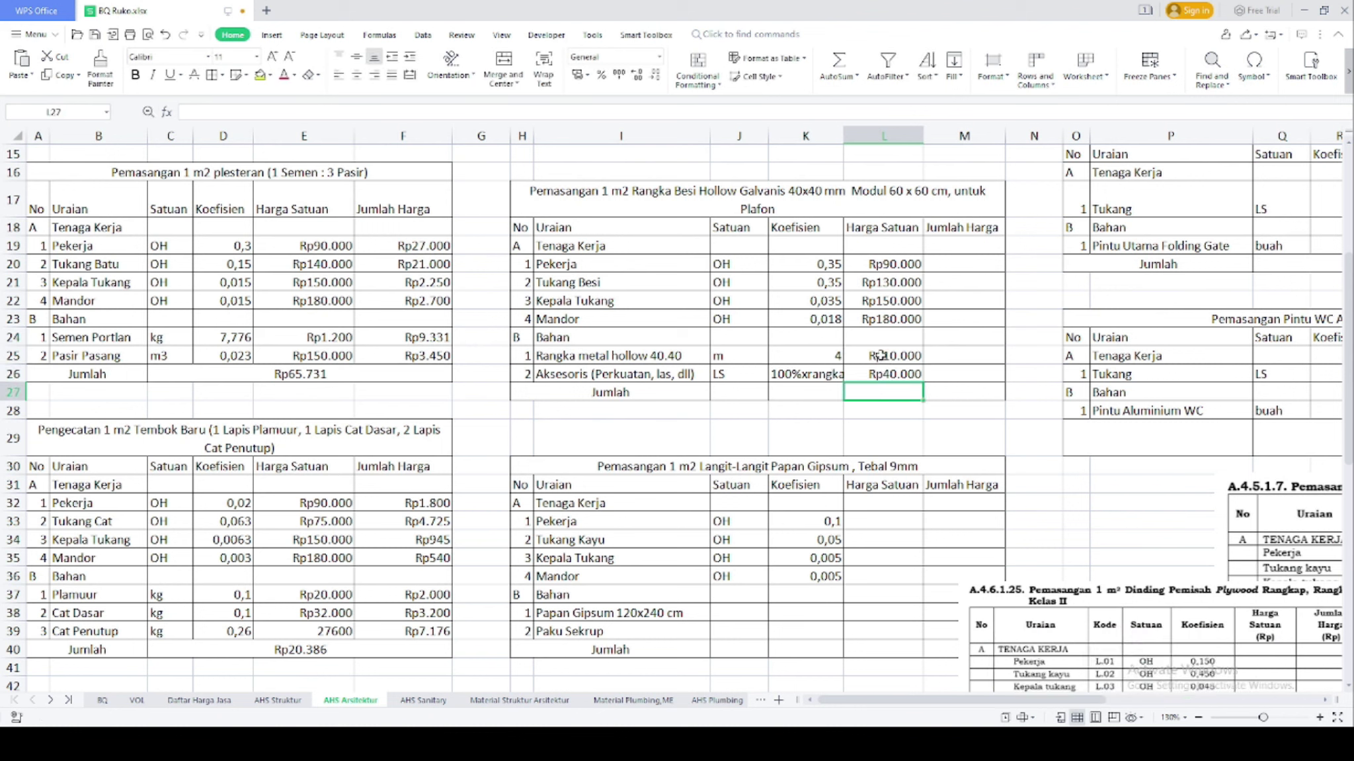
# Calculate Jumlah Harga for Pekerja in M20 as K20*L20 and extend the line totals through the Aksesoris row in M26
pyautogui.click(943, 378)
pyautogui.click(975, 267)
pyautogui.write('=')
pyautogui.click(828, 262)
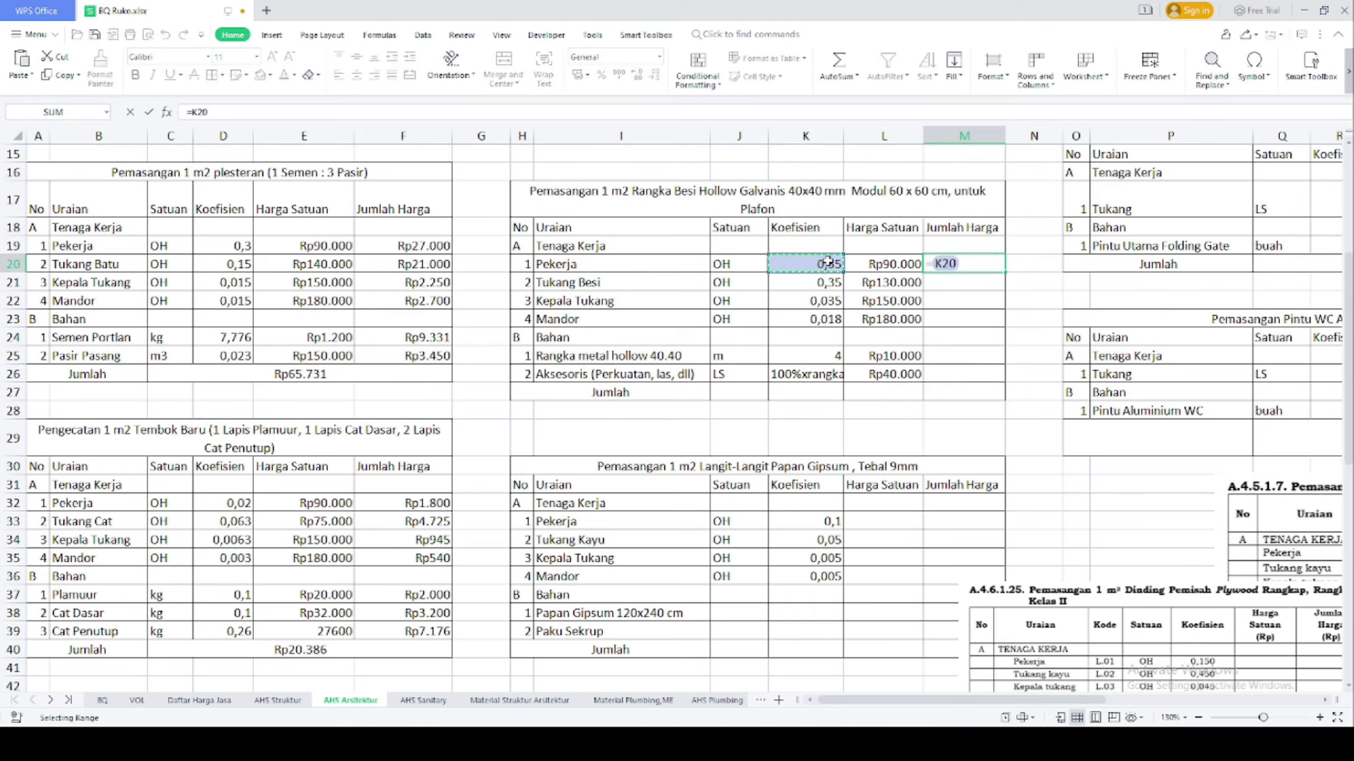
pyautogui.write('*')
pyautogui.click(863, 266)
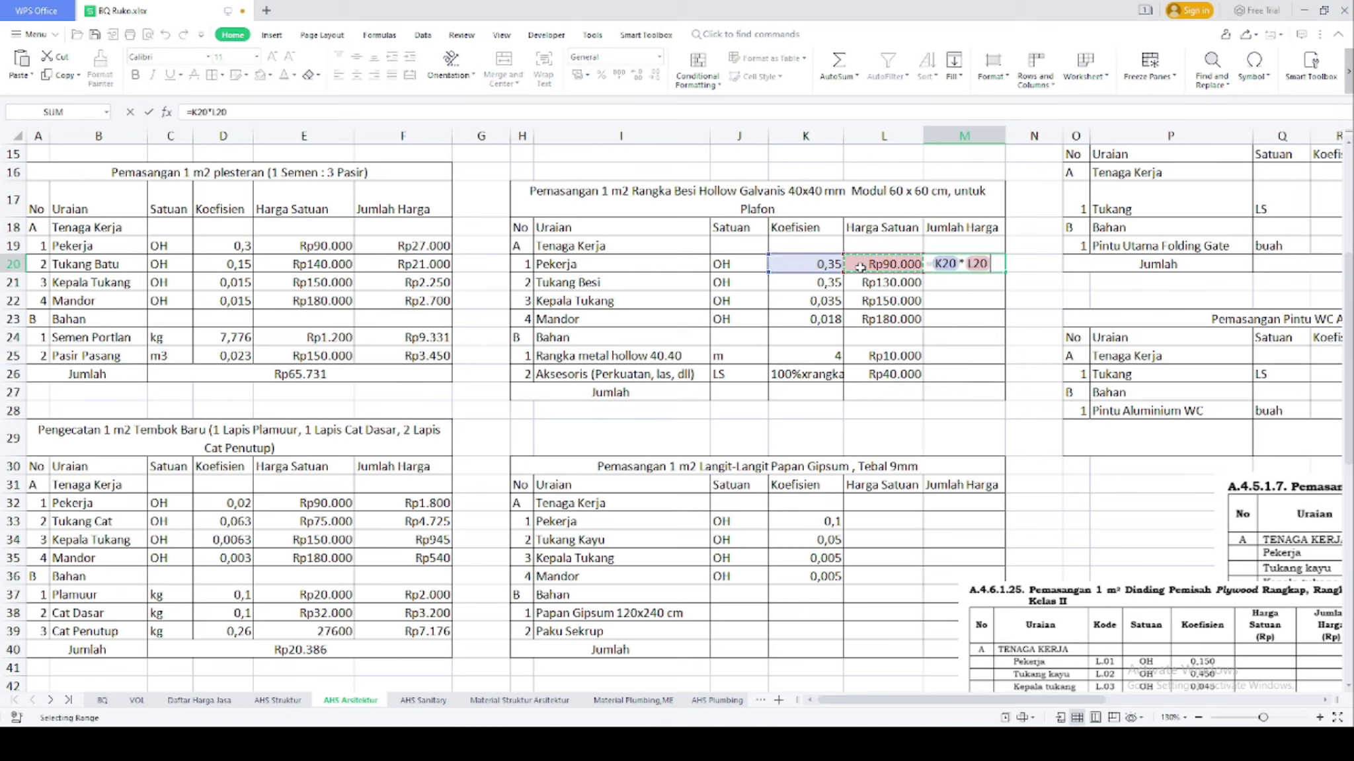
pyautogui.press('Return')
pyautogui.click(998, 265)
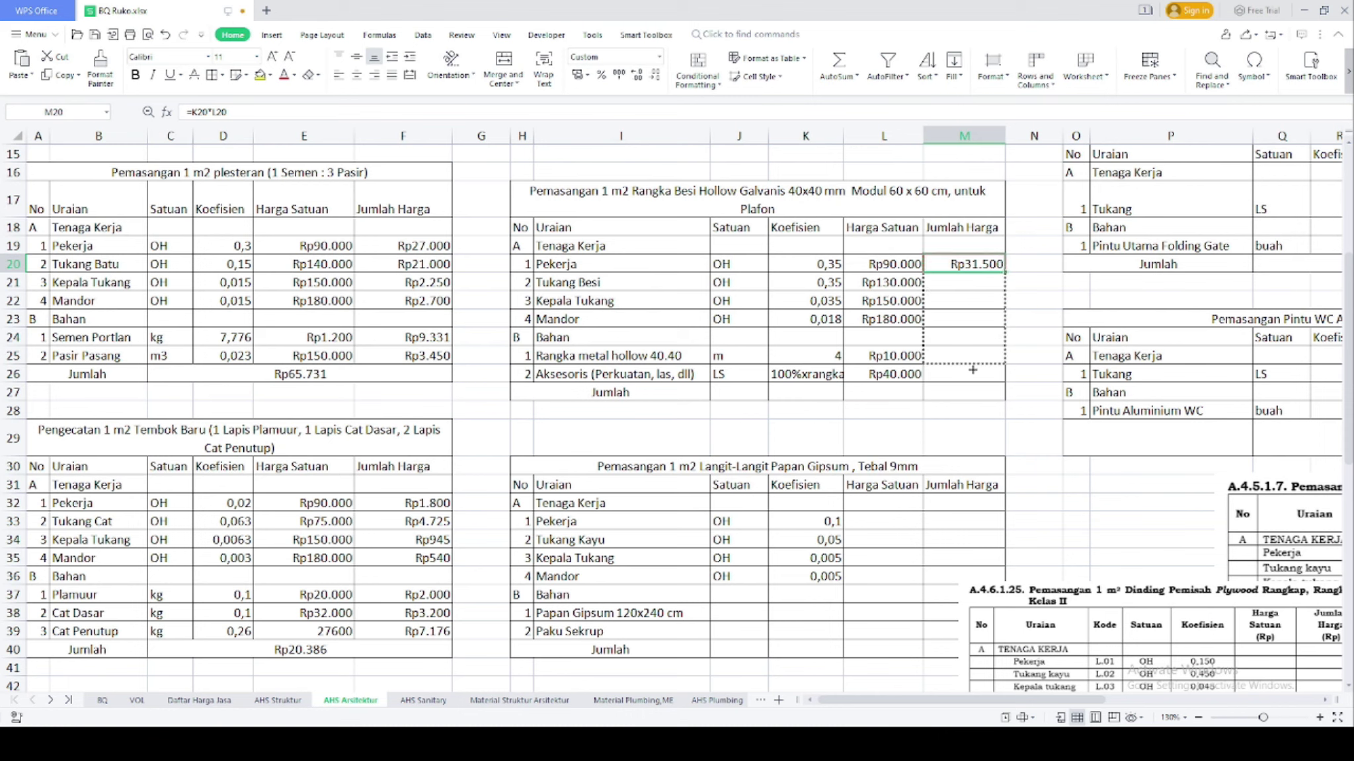
pyautogui.moveTo(972, 371); pyautogui.dragTo(972, 374)
pyautogui.click(928, 361)
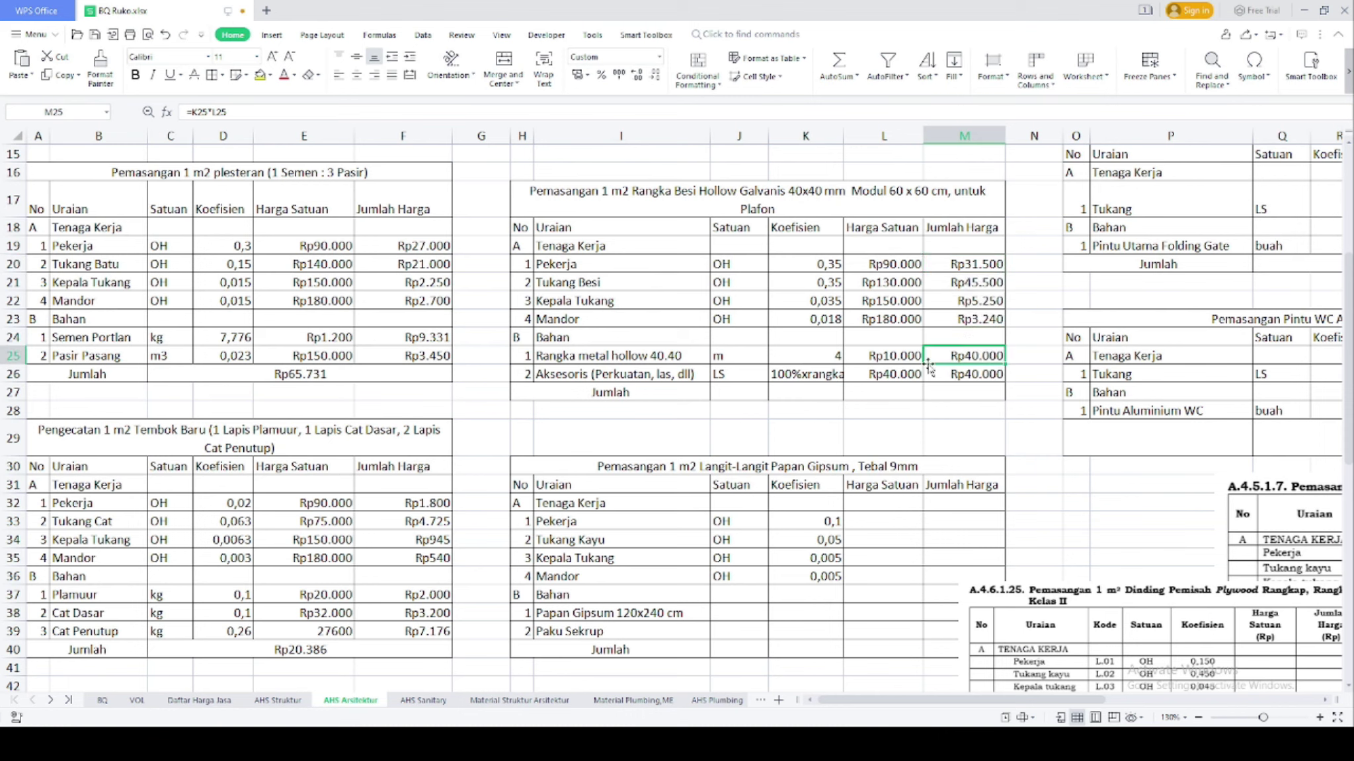
# Merge the hollow frame table's Jumlah cells J27:M27 and sum M20:M26 in them
pyautogui.moveTo(734, 392); pyautogui.dragTo(965, 392)
pyautogui.click(503, 66)
pyautogui.write('=sum(')
pyautogui.moveTo(971, 264); pyautogui.dragTo(963, 374)
pyautogui.press('Return')
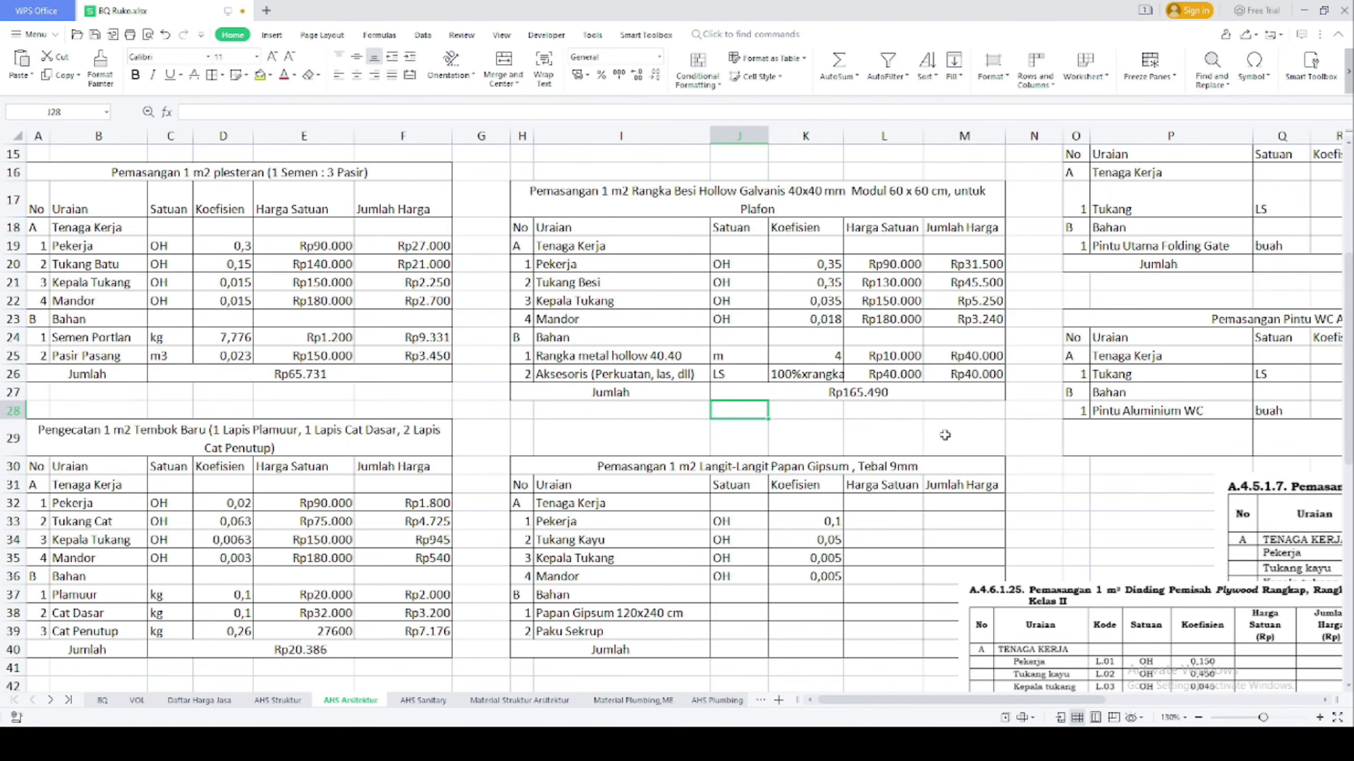
# Move the plywood wall reference picture aside and place the A.4.5.1.7 Papan Gipsum picture beside the Papan Gipsum ceiling table
pyautogui.scroll(-4, 949, 430)
pyautogui.moveTo(978, 462); pyautogui.dragTo(1151, 463)
pyautogui.scroll(1, 753, 408)
pyautogui.scroll(-2, 746, 429)
pyautogui.scroll(1, 746, 429)
pyautogui.moveTo(1245, 504); pyautogui.dragTo(1006, 511)
pyautogui.hscroll(5, 607, 512)
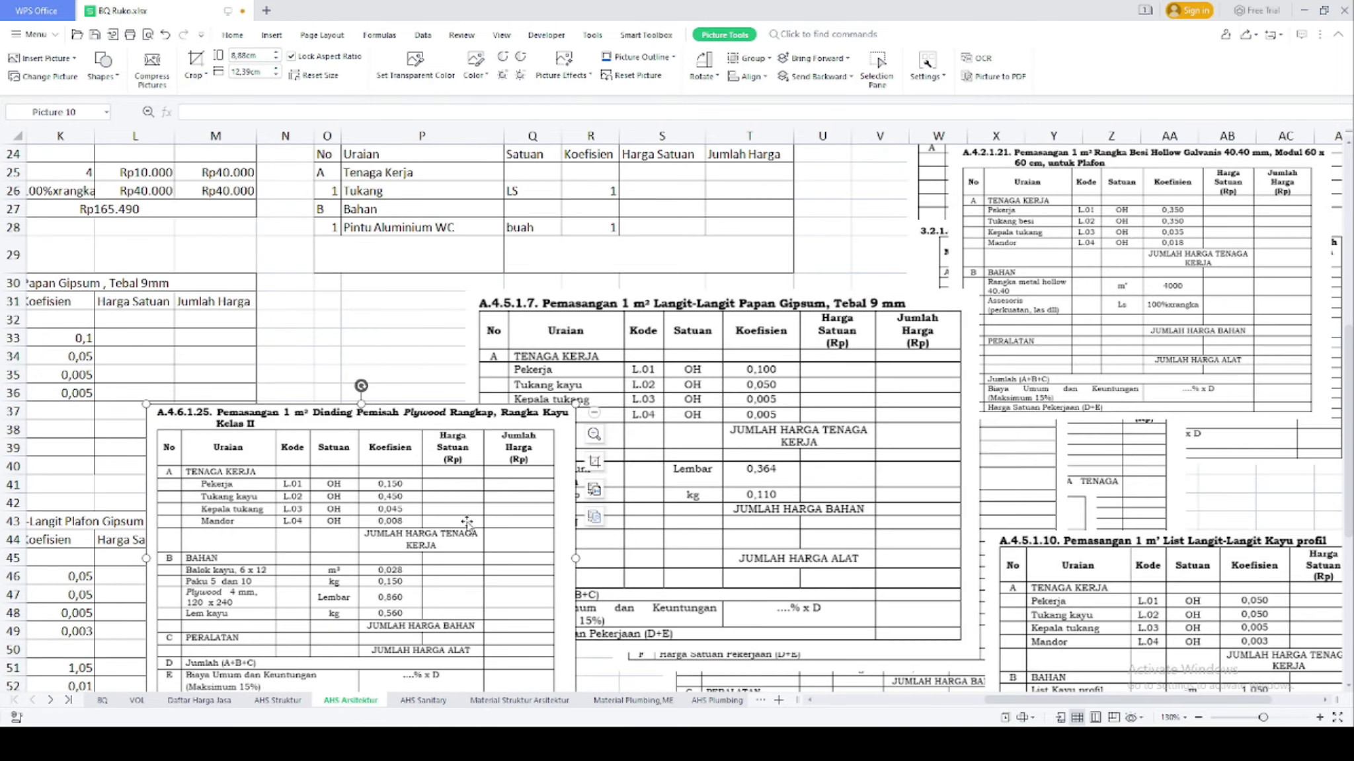
pyautogui.moveTo(555, 512); pyautogui.dragTo(1289, 509)
pyautogui.moveTo(793, 594); pyautogui.dragTo(651, 567)
pyautogui.hscroll(-5, 1014, 626)
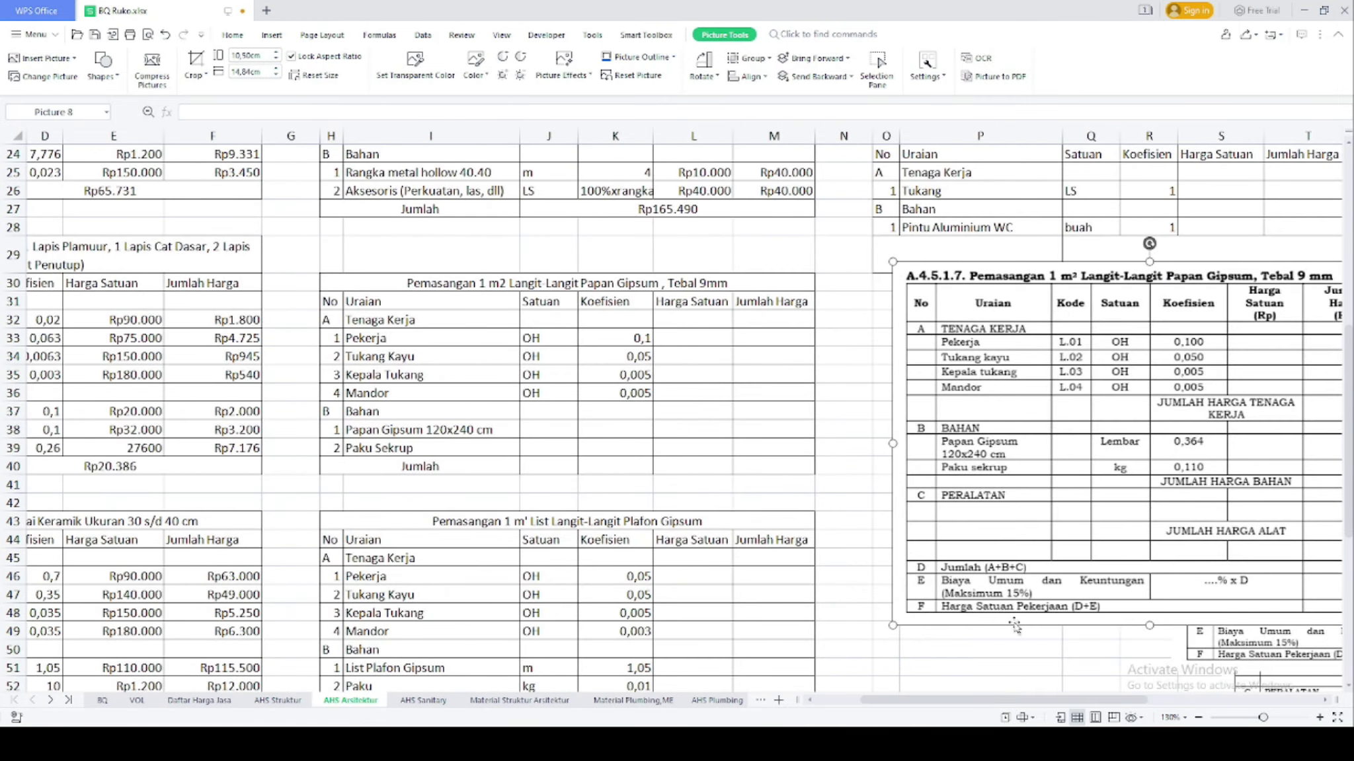
# Enter unit lembar with coefficient 0,364 for Papan Gipsum and unit kg with coefficient 0,11 for Paku Sekrup
pyautogui.click(564, 423)
pyautogui.write('lembar')
pyautogui.press('Return')
pyautogui.write('kg')
pyautogui.press('Tab')
pyautogui.click(588, 430)
pyautogui.write('0,364')
pyautogui.press('Return')
pyautogui.write('0,11')
pyautogui.press('Return')
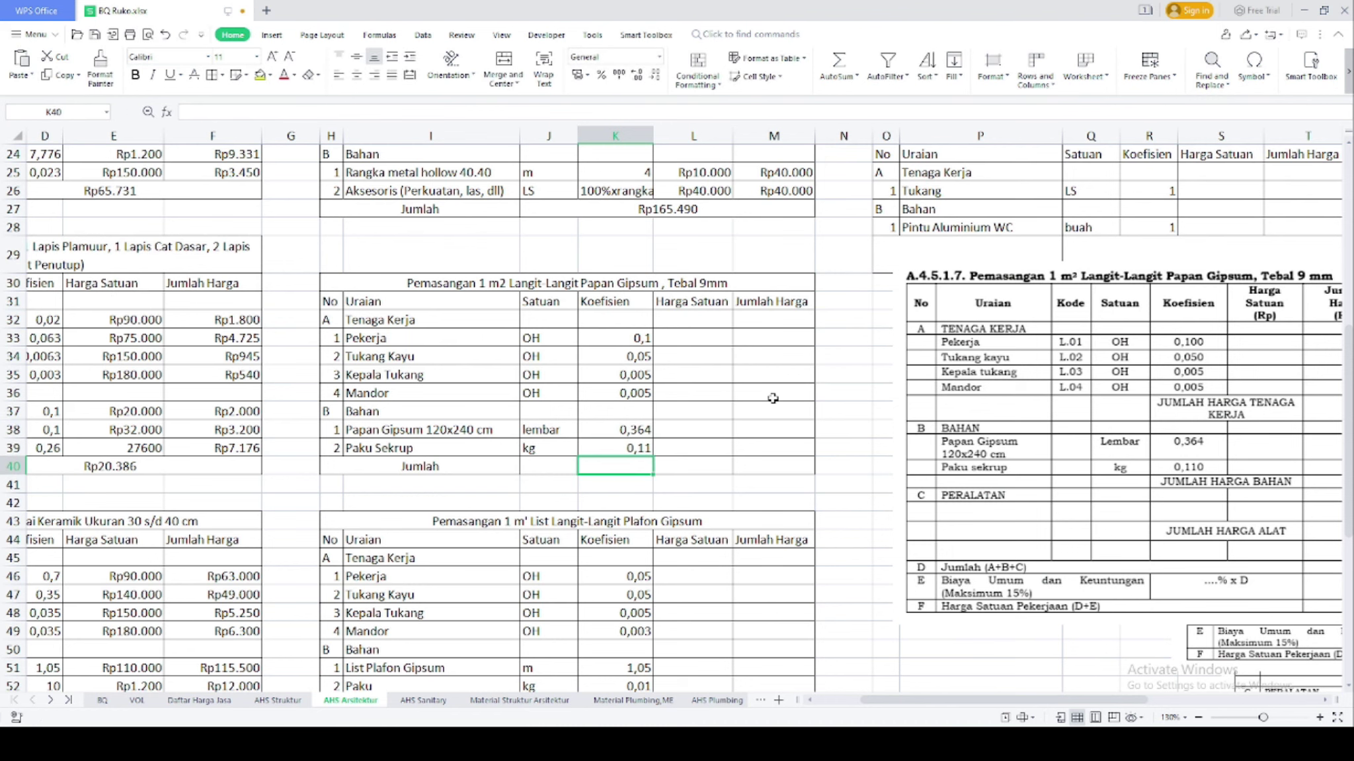
# Fill in the Rp90.000 Pekerja wage in L33 of the Papan Gipsum ceiling table
pyautogui.click(687, 338)
pyautogui.write('90000')
pyautogui.scroll(3, 681, 344)
pyautogui.press('Return')
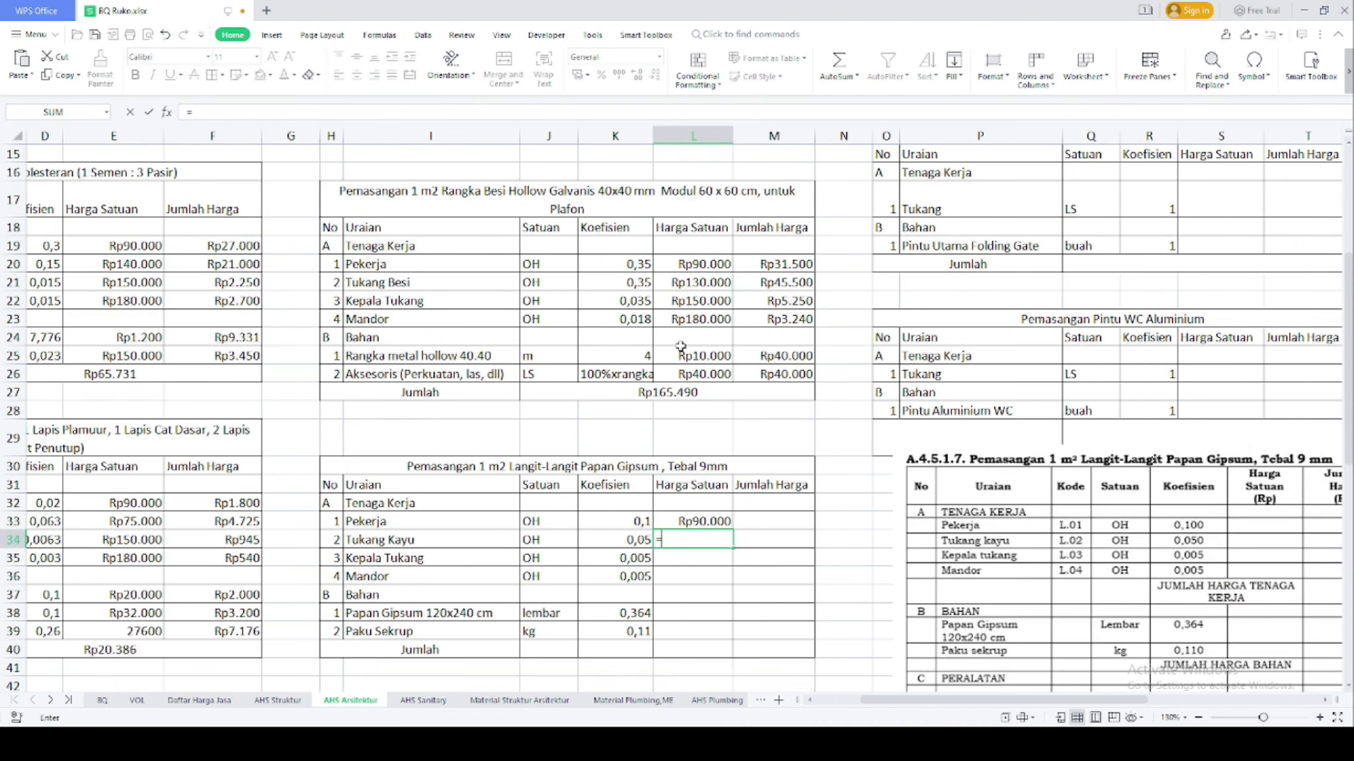
# Link the Tukang Kayu, Kepala Tukang and Mandor unit prices L34:L36 of the Papan Gipsum table to the Daftar Harga Jasa wages
pyautogui.write('=')
pyautogui.click(199, 700)
pyautogui.click(165, 203)
pyautogui.press('Return')
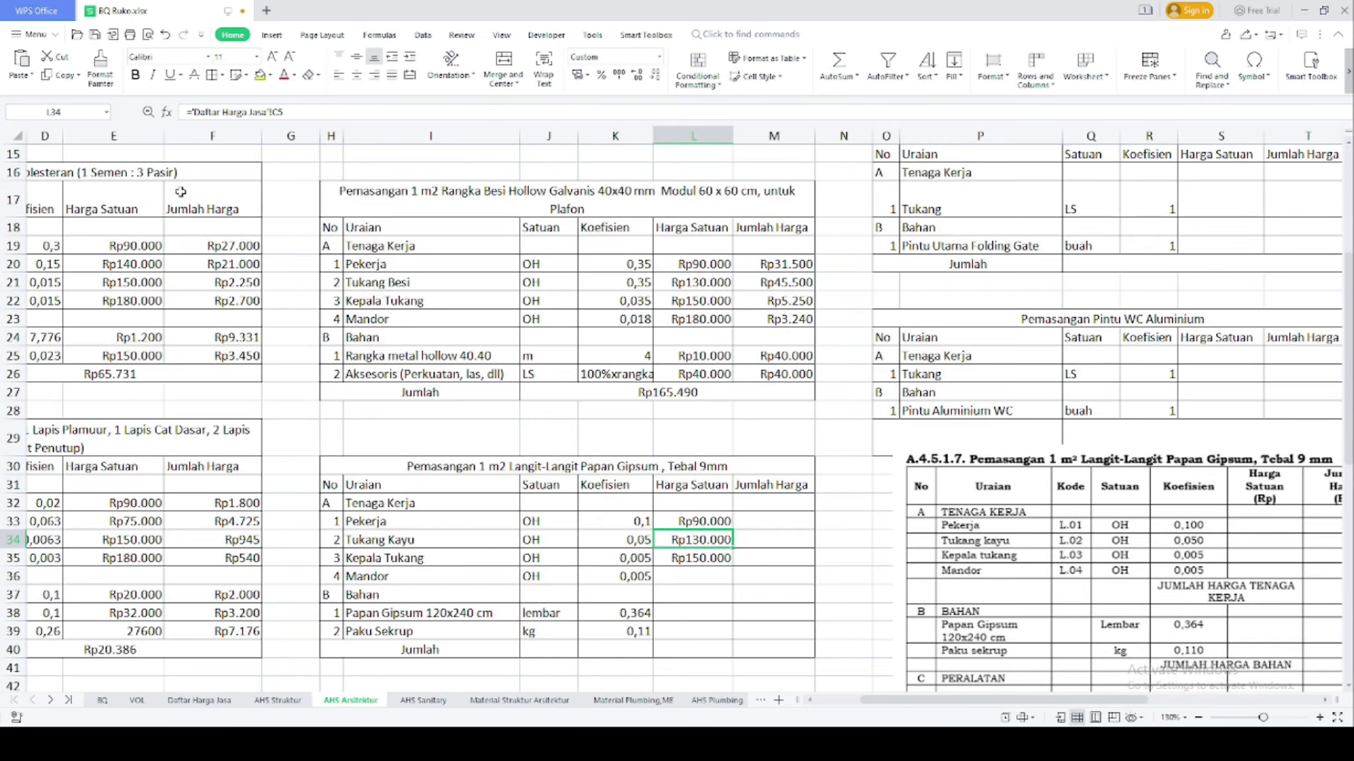
pyautogui.click(693, 575)
pyautogui.write('=')
pyautogui.click(199, 700)
pyautogui.click(518, 220)
pyautogui.press('Return')
# Link the Papan Gipsum price in L38 to the Rp90.000 gypsum material and Paku Sekrup in L39 to the Rp30.000 gypsum screws
pyautogui.scroll(-1, 518, 220)
pyautogui.write('=')
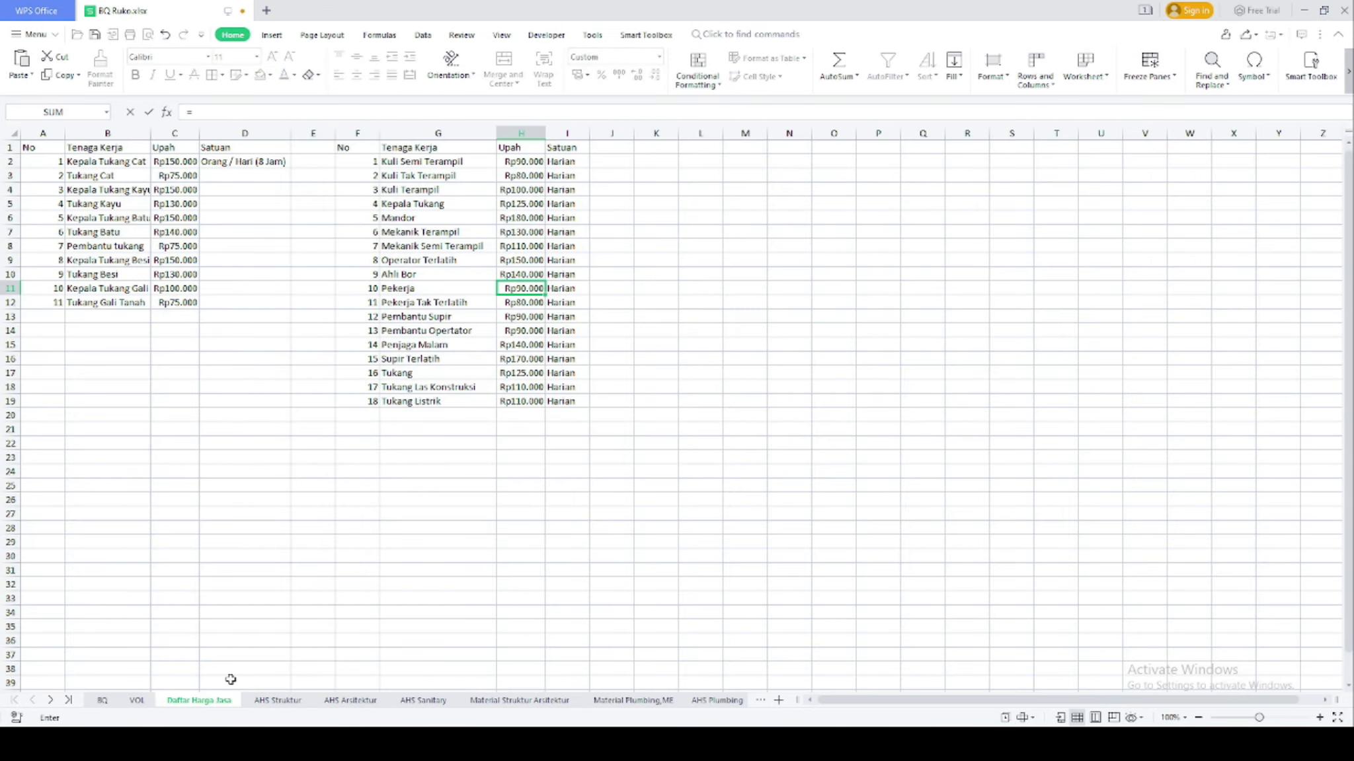
pyautogui.click(199, 700)
pyautogui.click(519, 700)
pyautogui.click(362, 429)
pyautogui.press('Return')
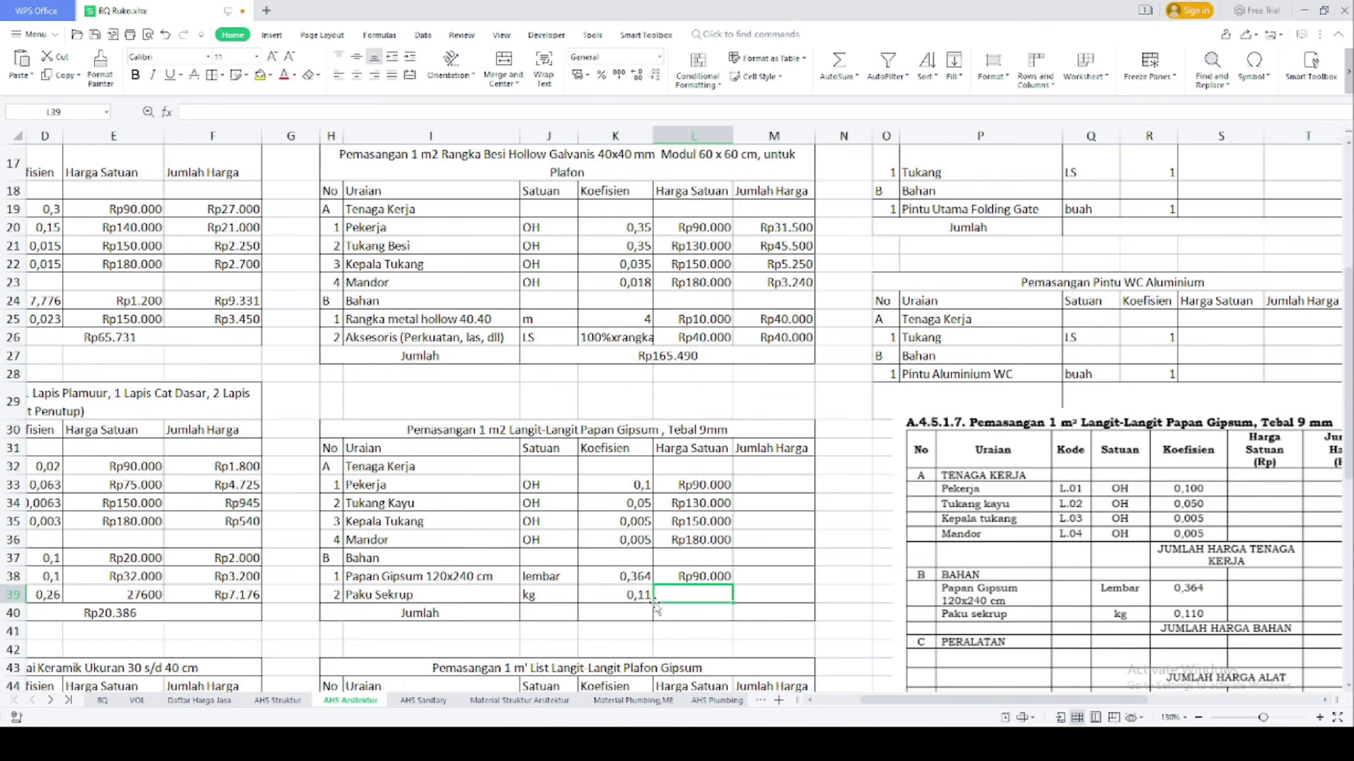
pyautogui.write('=')
pyautogui.click(520, 700)
pyautogui.click(370, 446)
pyautogui.press('Return')
# Multiply coefficient by unit price for Pekerja in M33 and fill the formula through M39 of the Papan Gipsum table
pyautogui.click(749, 478)
pyautogui.write('=')
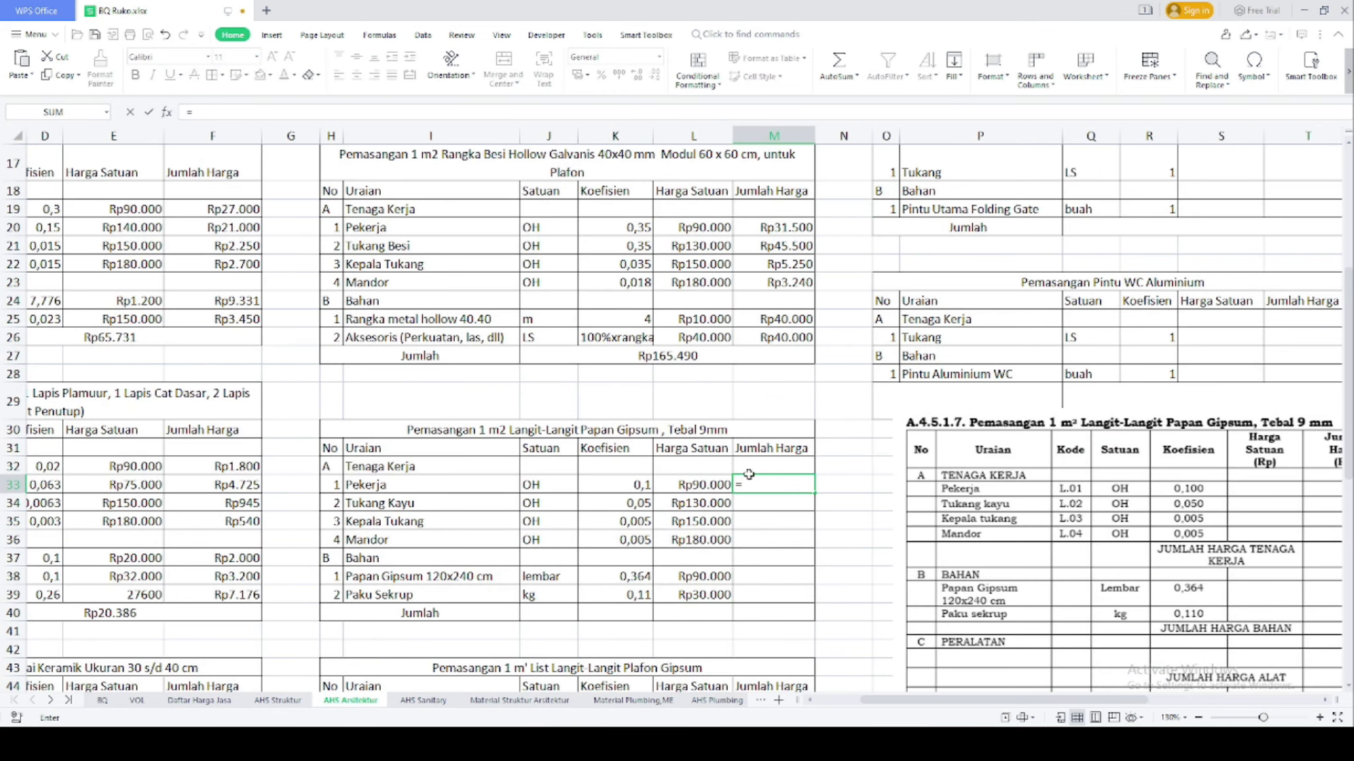
pyautogui.click(628, 484)
pyautogui.write('*')
pyautogui.click(700, 485)
pyautogui.press('Return')
pyautogui.click(809, 491)
pyautogui.moveTo(813, 490); pyautogui.dragTo(813, 595)
# Merge the Papan Gipsum table's Jumlah cells J40:M40 and sum the Jumlah Harga values M33:M39 in them
pyautogui.scroll(-1, 773, 595)
pyautogui.moveTo(548, 576); pyautogui.dragTo(773, 575)
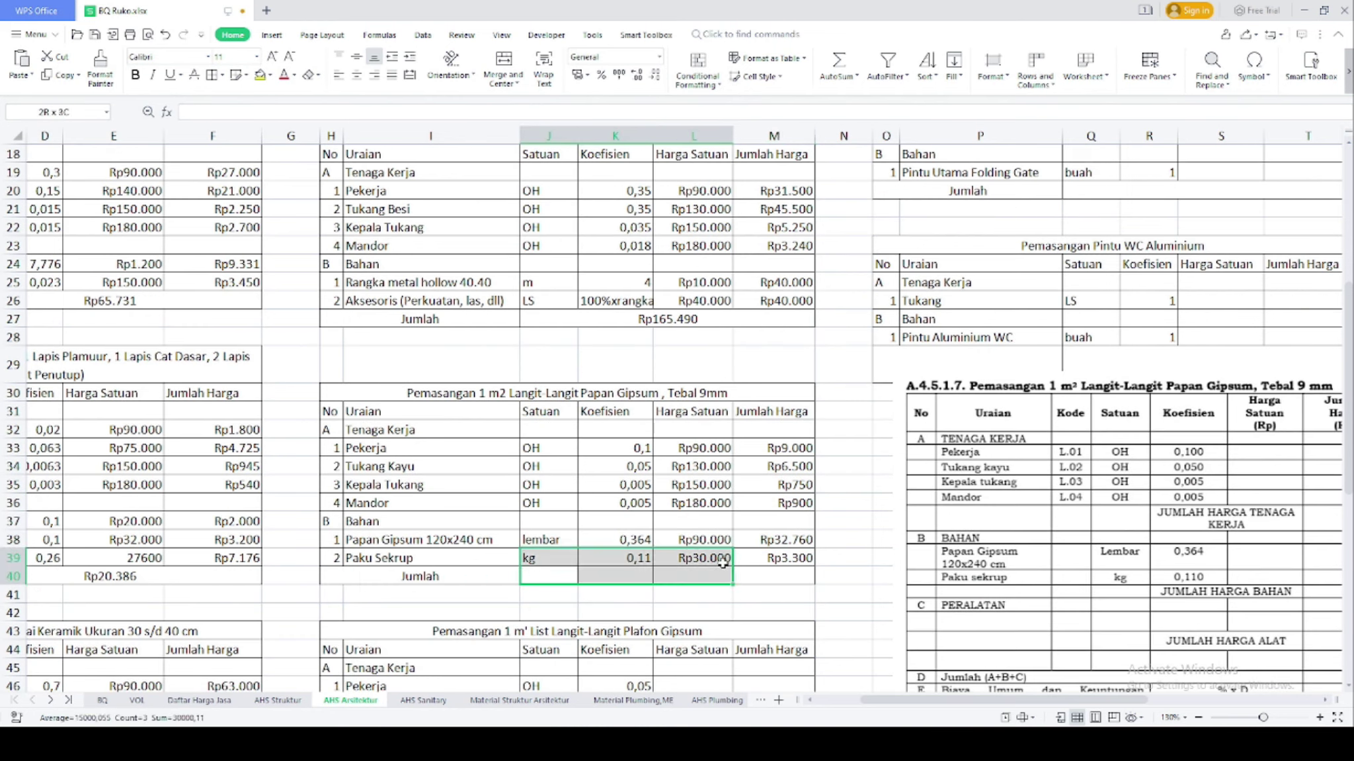
pyautogui.click(503, 61)
pyautogui.write('=sum(')
pyautogui.moveTo(548, 449); pyautogui.dragTo(803, 576)
pyautogui.press('Return')
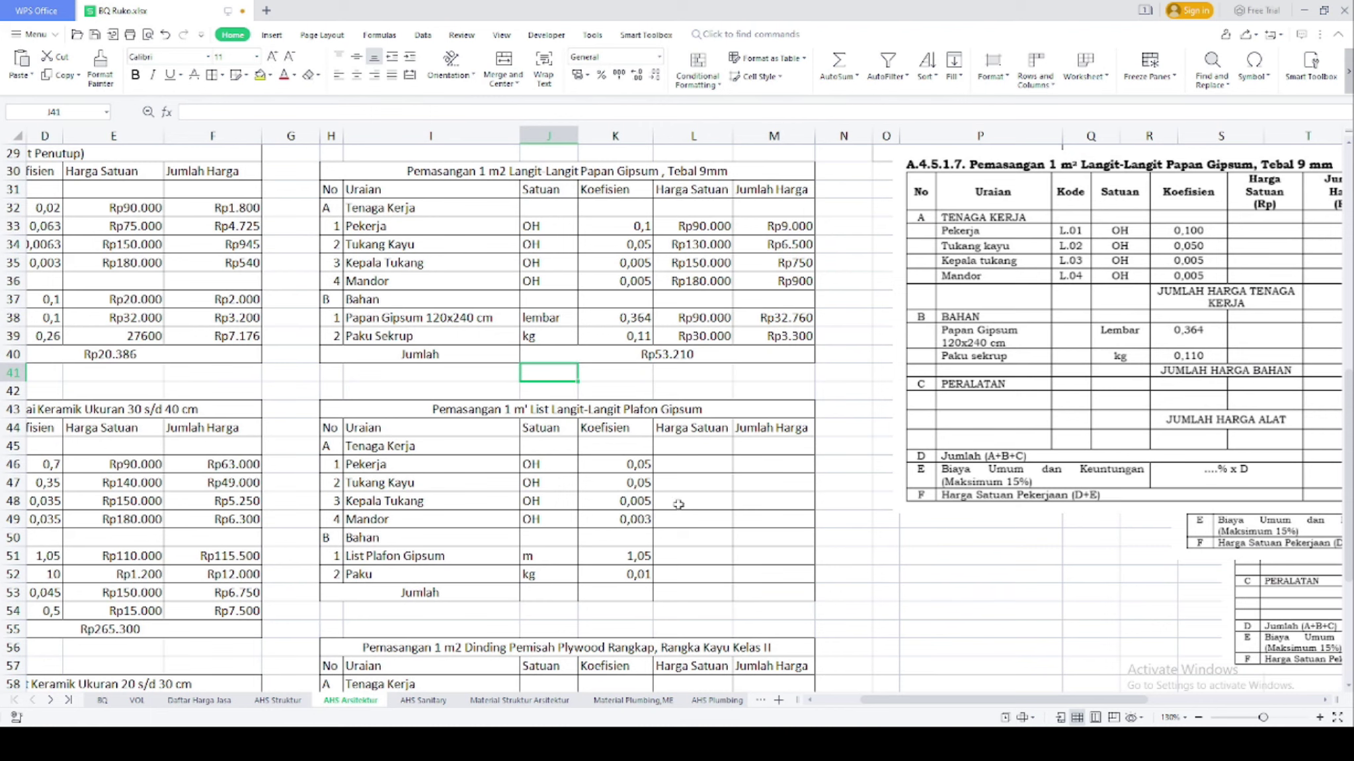
# Link the List Plafon Gipsum table's Pekerja wage L46 to L33 and fill the reference through L49
pyautogui.click(694, 464)
pyautogui.write('=')
pyautogui.click(707, 228)
pyautogui.press('Return')
pyautogui.click(712, 465)
pyautogui.moveTo(732, 473); pyautogui.dragTo(732, 527)
# Link List Plafon Gipsum in L51 to the Rp10.000 Lis Plafond price and Paku in L52 to the Rp20.000 Paku 5-12 cm price
pyautogui.click(692, 556)
pyautogui.write('=')
pyautogui.click(564, 701)
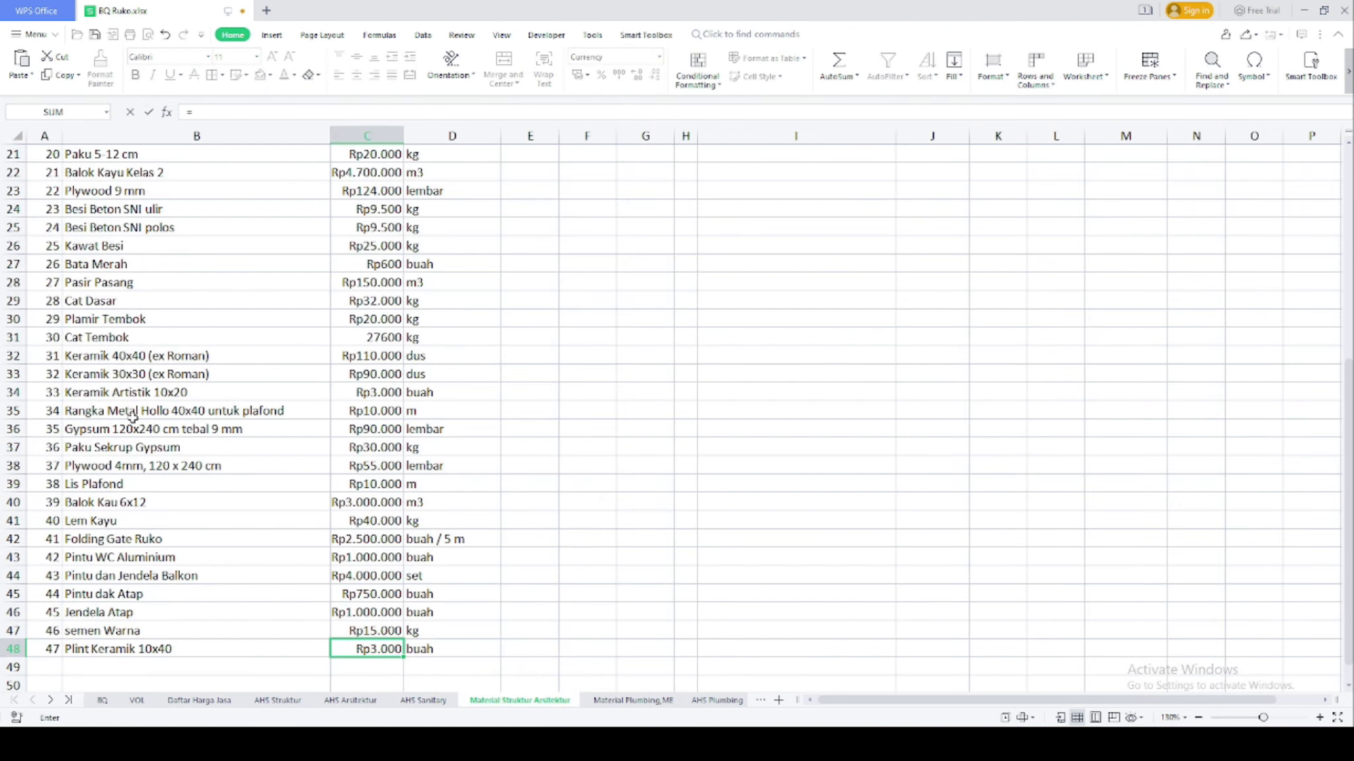
pyautogui.click(350, 484)
pyautogui.press('Return')
pyautogui.scroll(3, 275, 557)
pyautogui.click(389, 302)
pyautogui.scroll(-1, 380, 419)
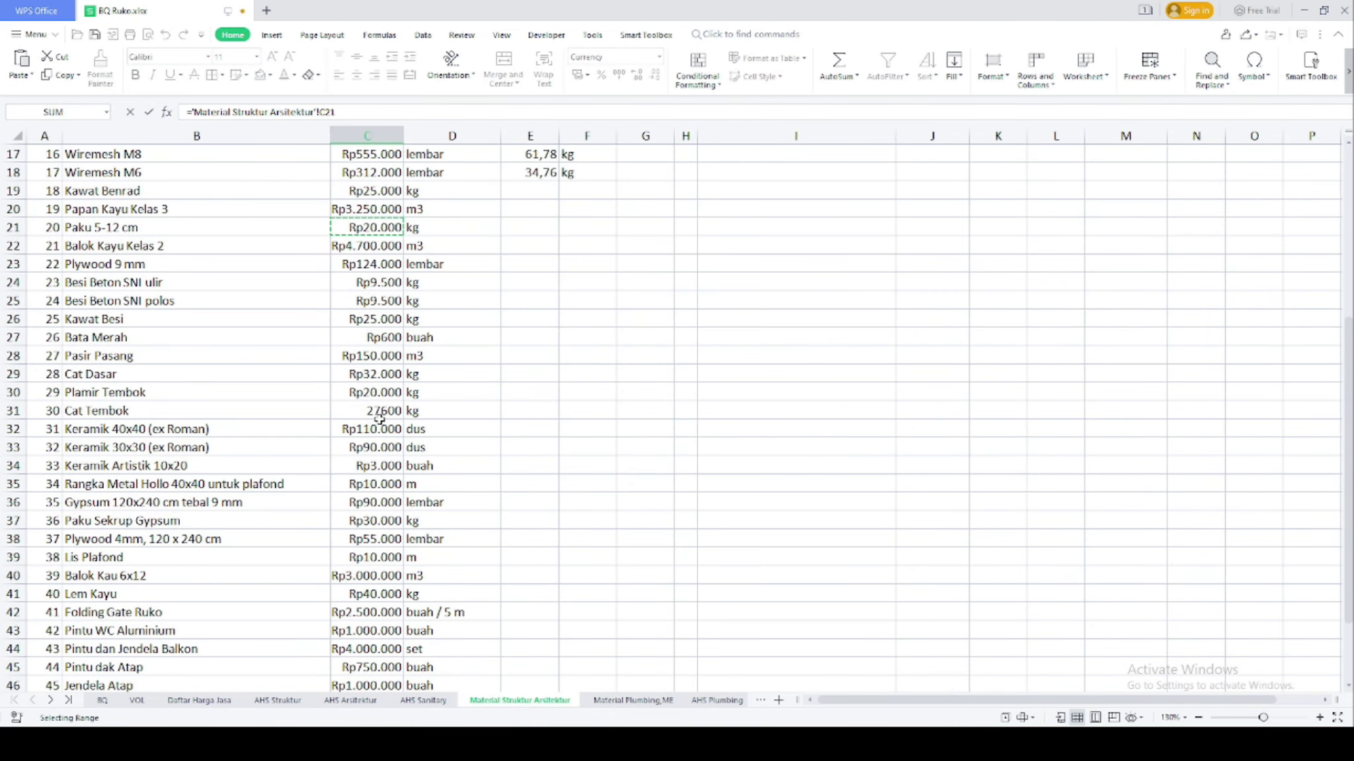
pyautogui.press('Return')
# Multiply coefficient by unit price in M46, fill it through M52 and clear the formula from the Bahan heading row
pyautogui.click(773, 464)
pyautogui.write('=')
pyautogui.click(615, 464)
pyautogui.write('*')
pyautogui.click(690, 453)
pyautogui.click(689, 464)
pyautogui.press('Return')
pyautogui.click(773, 464)
pyautogui.moveTo(814, 474); pyautogui.dragTo(814, 582)
pyautogui.click(775, 541)
pyautogui.press('Delete')
# Merge the List Plafon Gipsum table's Jumlah cells J53:M53 and sum M46:M52 in them
pyautogui.click(668, 592)
pyautogui.write('=')
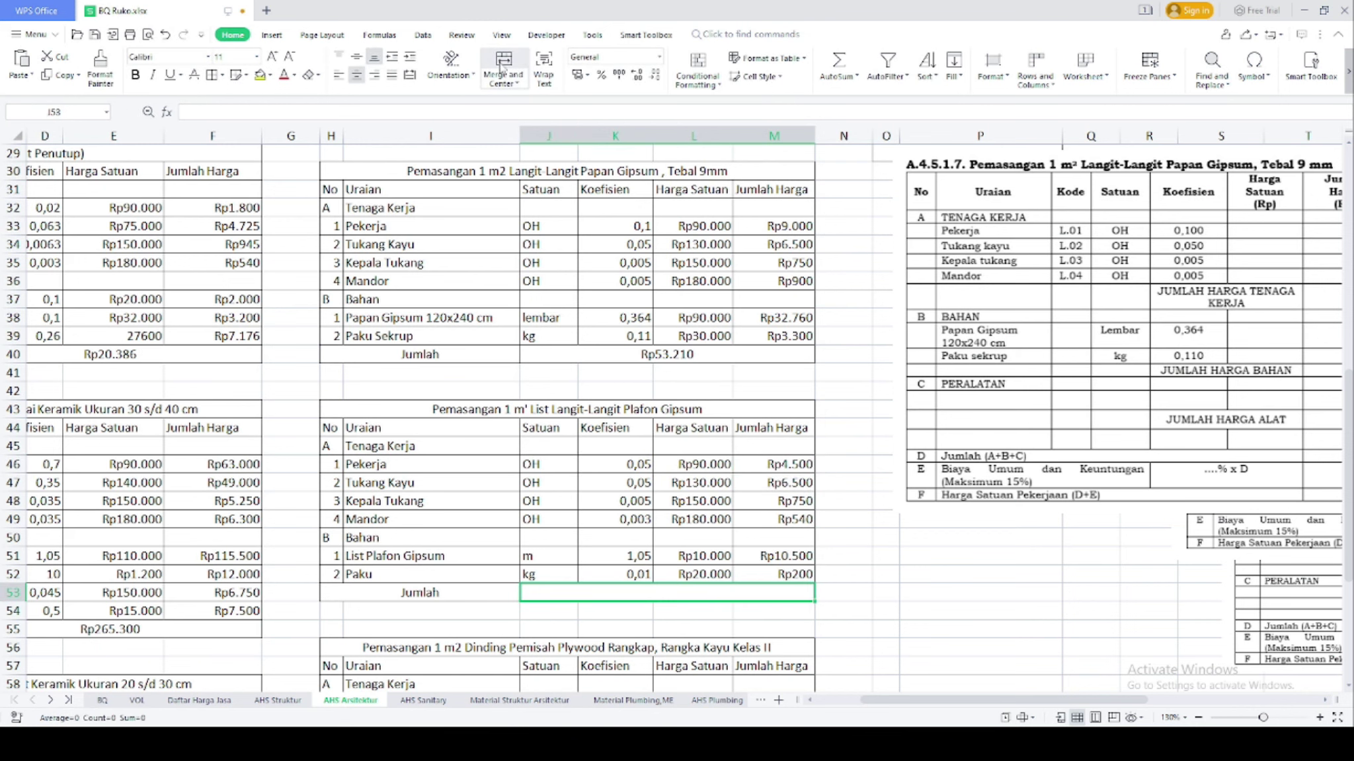
pyautogui.write('sum(')
pyautogui.moveTo(773, 464); pyautogui.dragTo(774, 574)
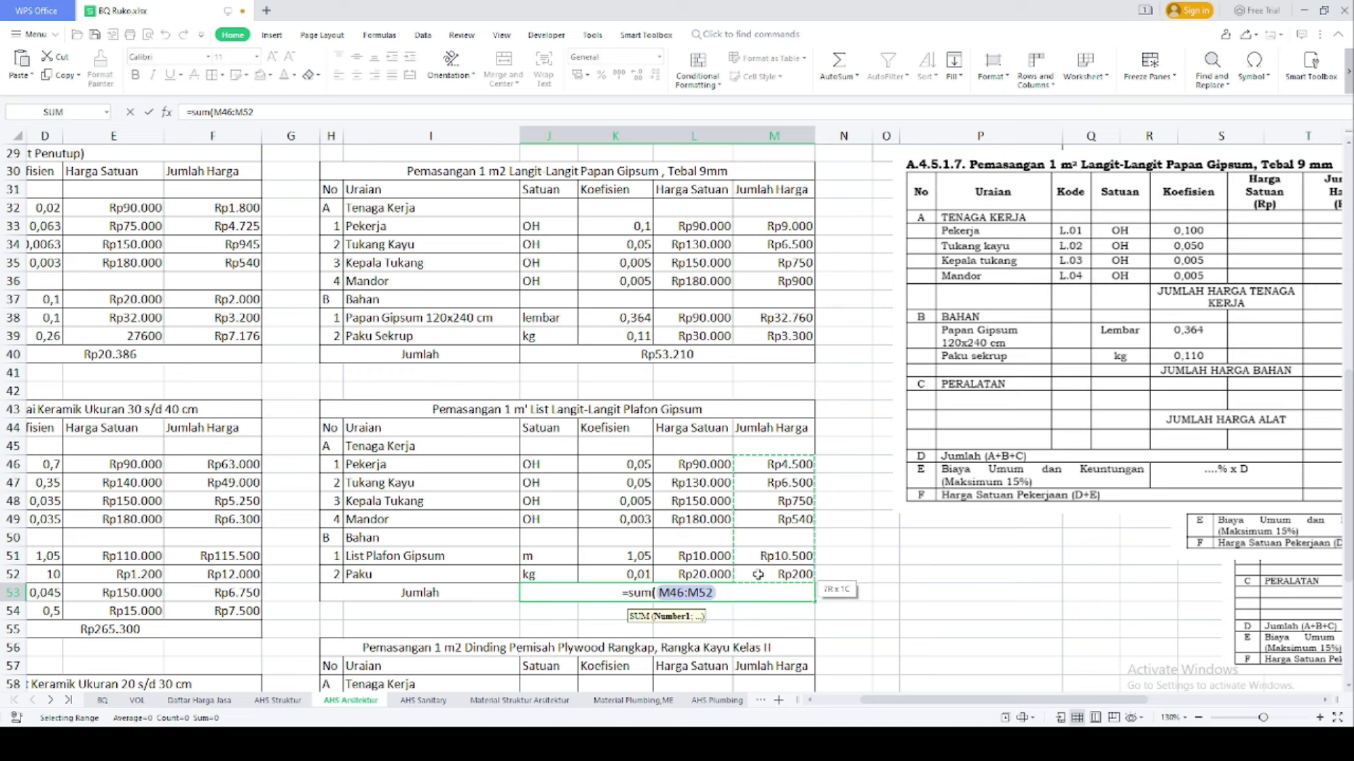
pyautogui.press('Return')
# Link the plywood partition wall table's Pekerja wage L59 to L46 and fill the reference through L62
pyautogui.scroll(-2, 725, 570)
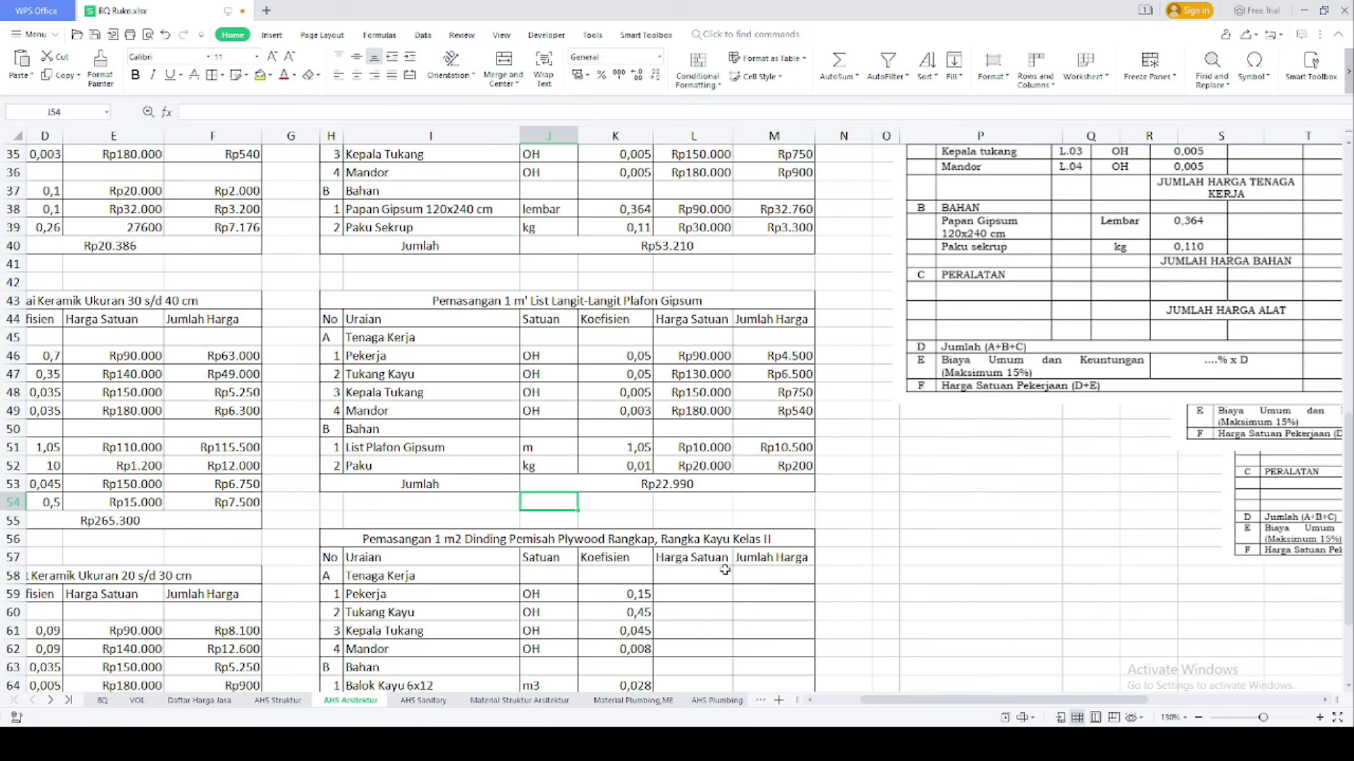
pyautogui.scroll(-3, 726, 570)
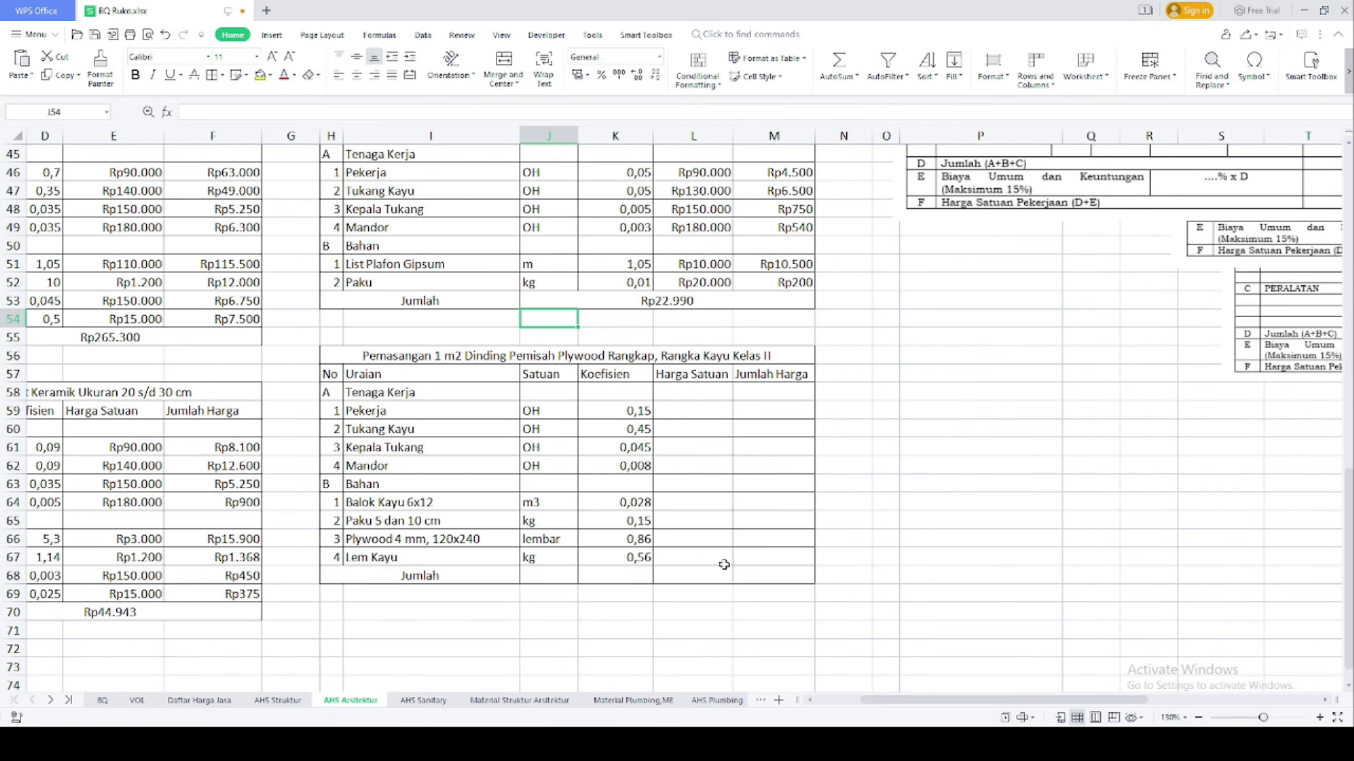
pyautogui.click(701, 415)
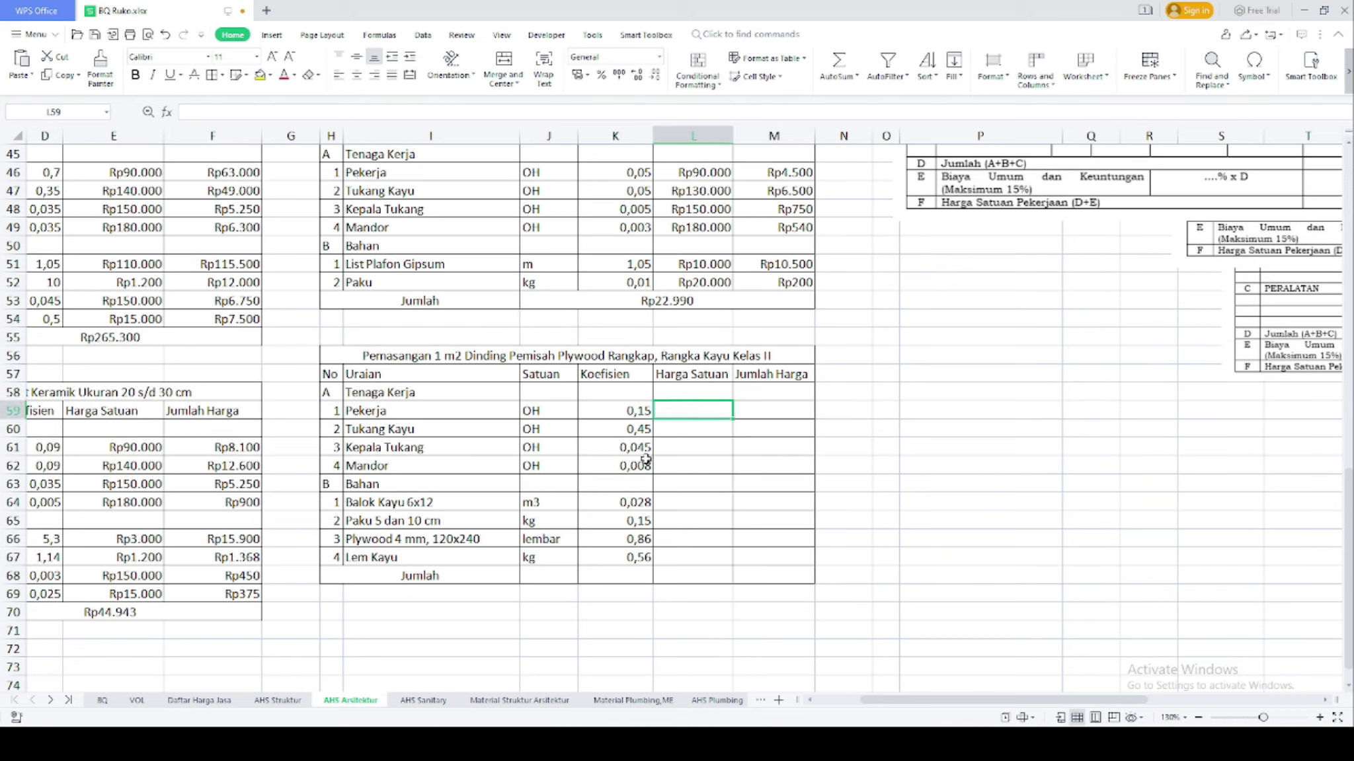
pyautogui.write('=')
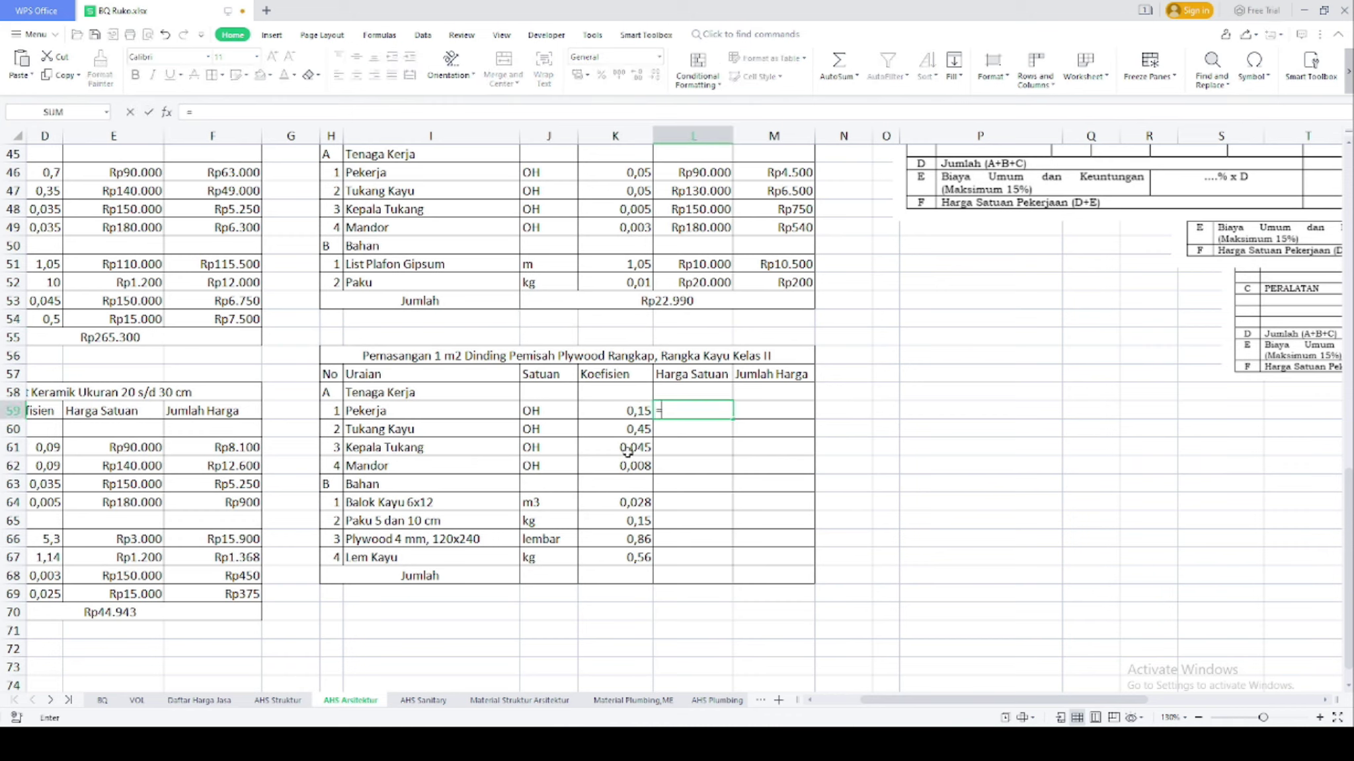
pyautogui.scroll(1, 714, 264)
pyautogui.click(709, 210)
pyautogui.press('Return')
pyautogui.click(725, 444)
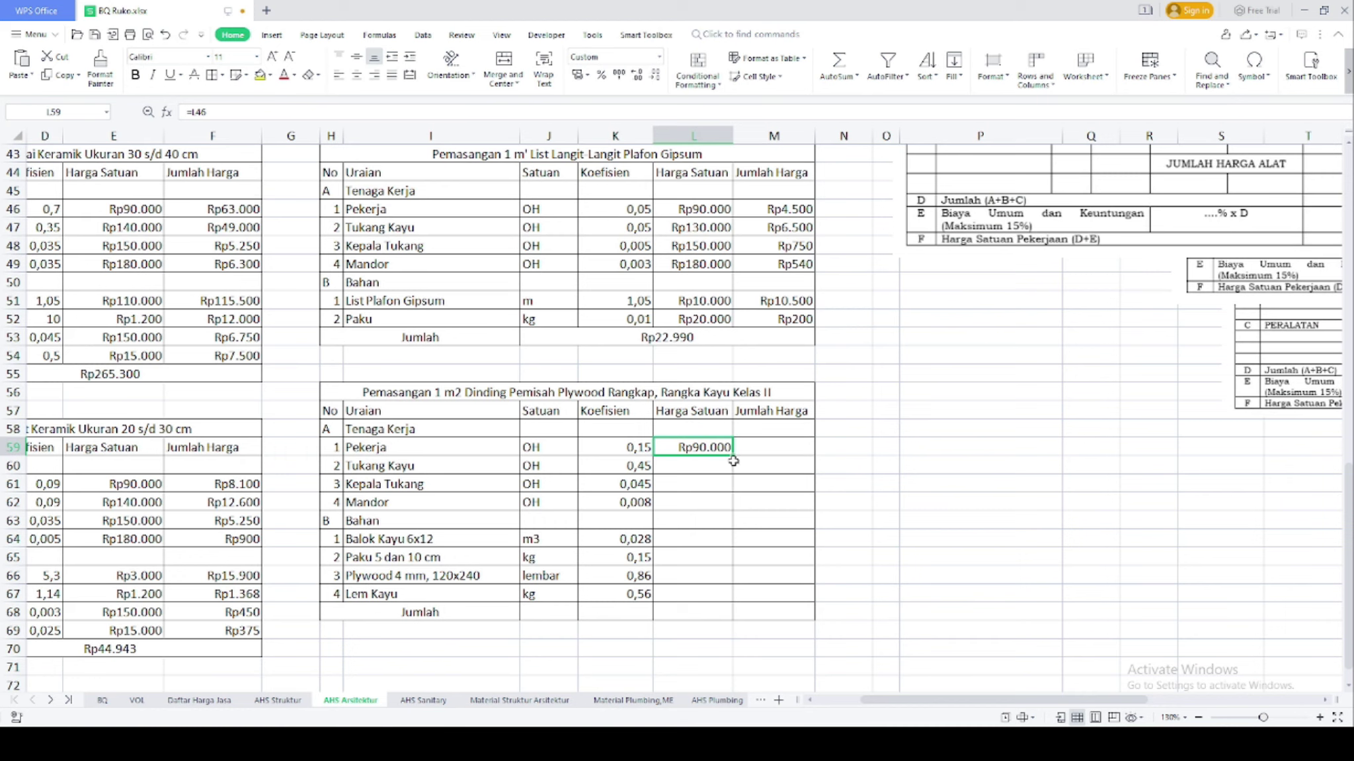
pyautogui.moveTo(732, 455); pyautogui.dragTo(721, 507)
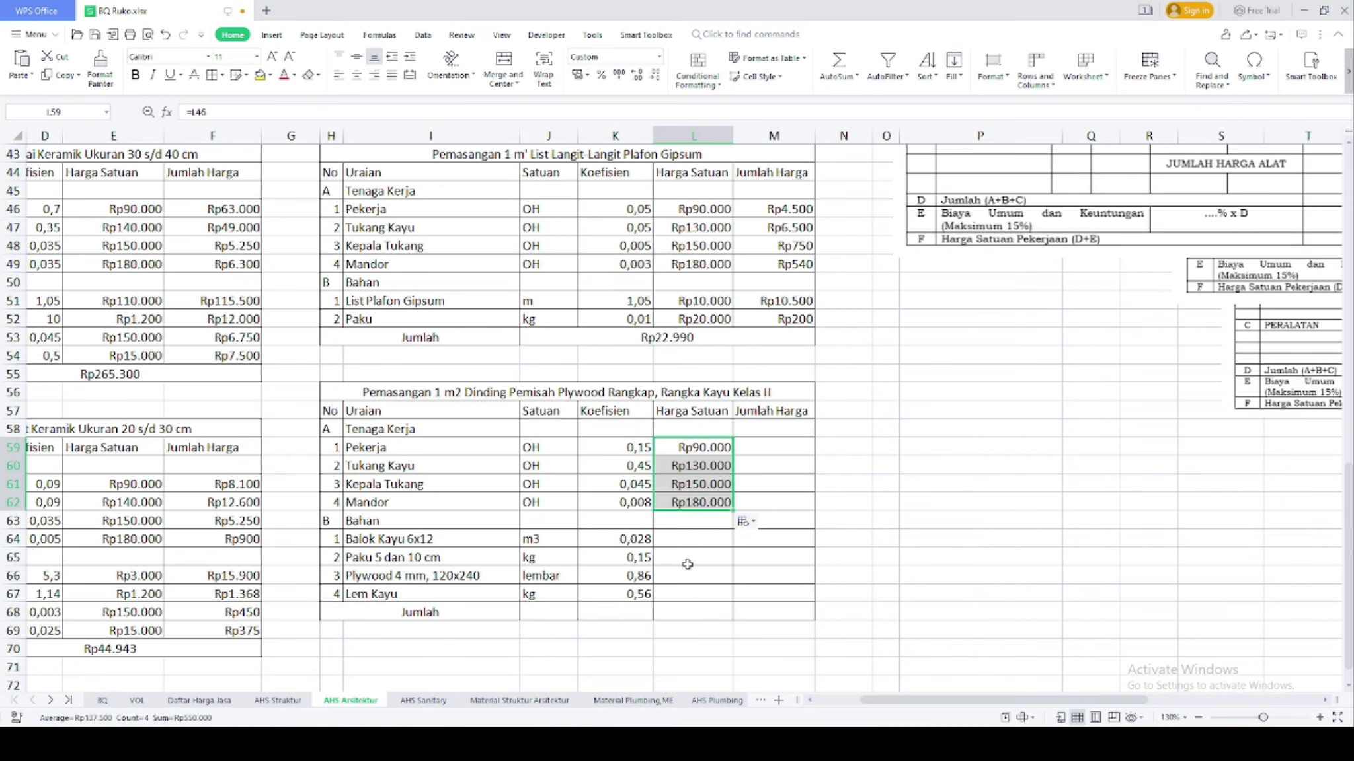
# Link Balok Kayu 6x12 in L64 to the Rp3.000.000 material price and Paku 5 dan 10 cm in L65 to the Rp20.000 price
pyautogui.click(685, 547)
pyautogui.write('=')
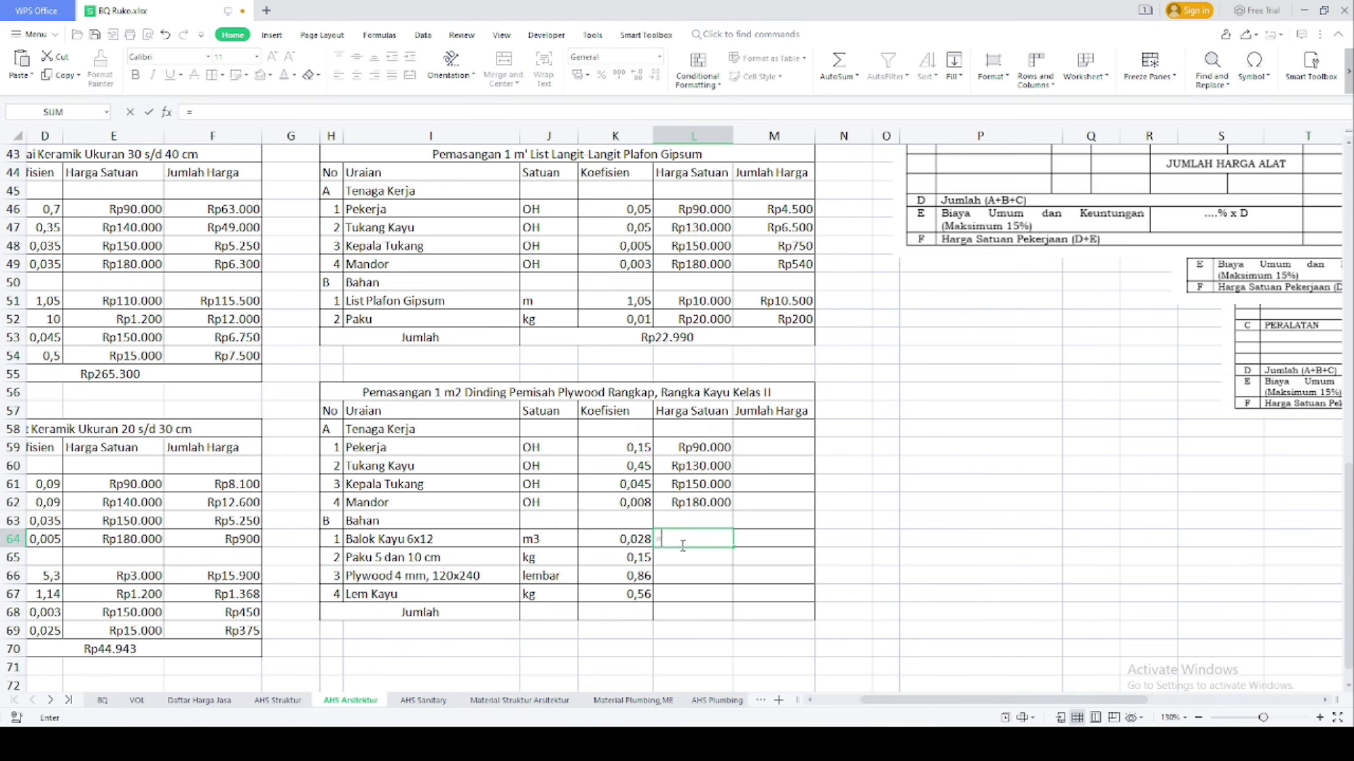
pyautogui.click(519, 700)
pyautogui.scroll(-1, 319, 626)
pyautogui.click(366, 538)
pyautogui.press('Return')
pyautogui.write('=')
pyautogui.click(519, 700)
pyautogui.scroll(3, 496, 683)
pyautogui.click(367, 337)
pyautogui.press('Return')
# Link Plywood 4 mm in L66 to the Rp55.000 material price and Lem Kayu in L67 to the Rp40.000 price
pyautogui.write('=')
pyautogui.click(519, 700)
pyautogui.scroll(-1, 269, 651)
pyautogui.click(357, 576)
pyautogui.press('Return')
pyautogui.write('=')
pyautogui.click(518, 700)
pyautogui.scroll(-2, 335, 567)
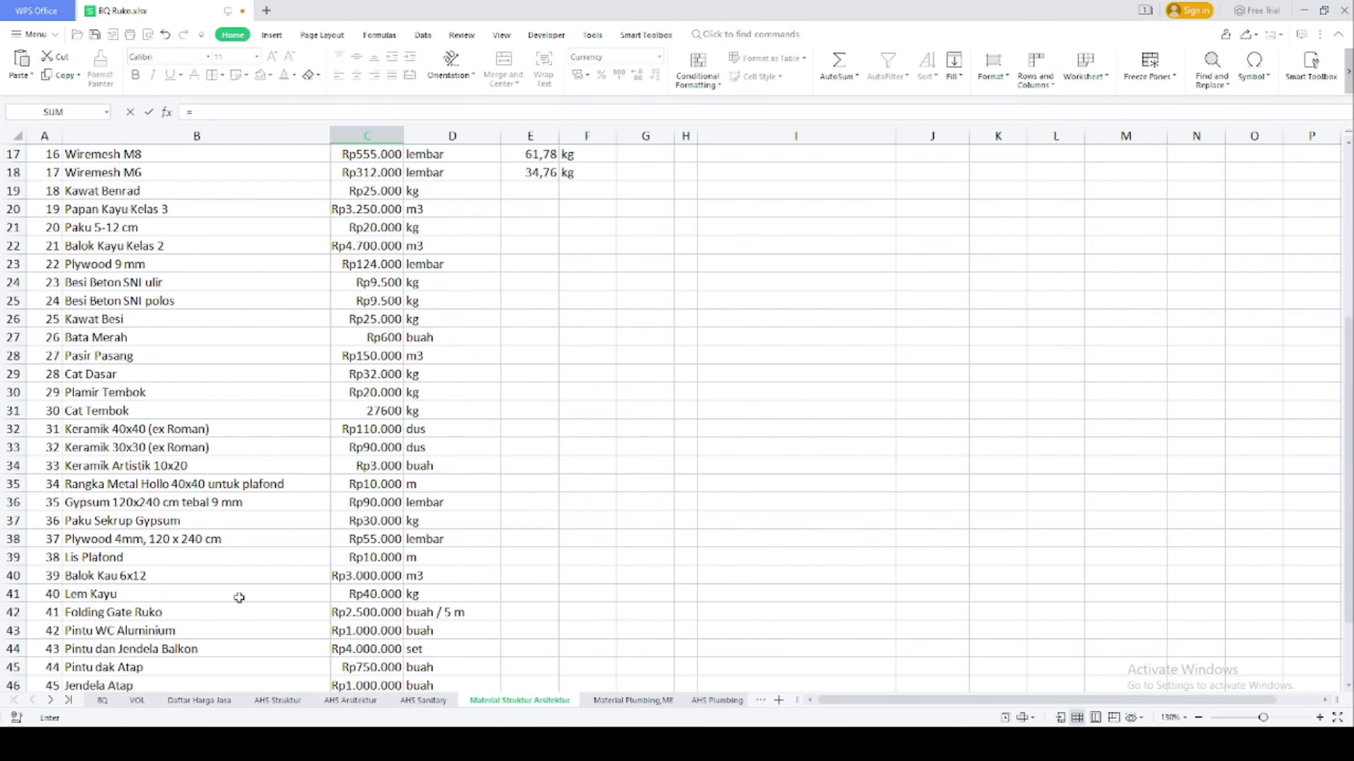
pyautogui.click(357, 557)
pyautogui.press('Return')
# Multiply coefficient by unit price in M59 and fill the formula through M67 of the plywood partition wall table
pyautogui.click(748, 451)
pyautogui.write('=')
pyautogui.click(628, 447)
pyautogui.write('*')
pyautogui.click(701, 448)
pyautogui.press('Return')
pyautogui.click(811, 444)
pyautogui.moveTo(815, 456); pyautogui.dragTo(815, 602)
# Sum M59:M67 in the merged Jumlah cell of the plywood partition wall table
pyautogui.click(709, 612)
pyautogui.write('=sum(')
pyautogui.moveTo(773, 447); pyautogui.dragTo(760, 590)
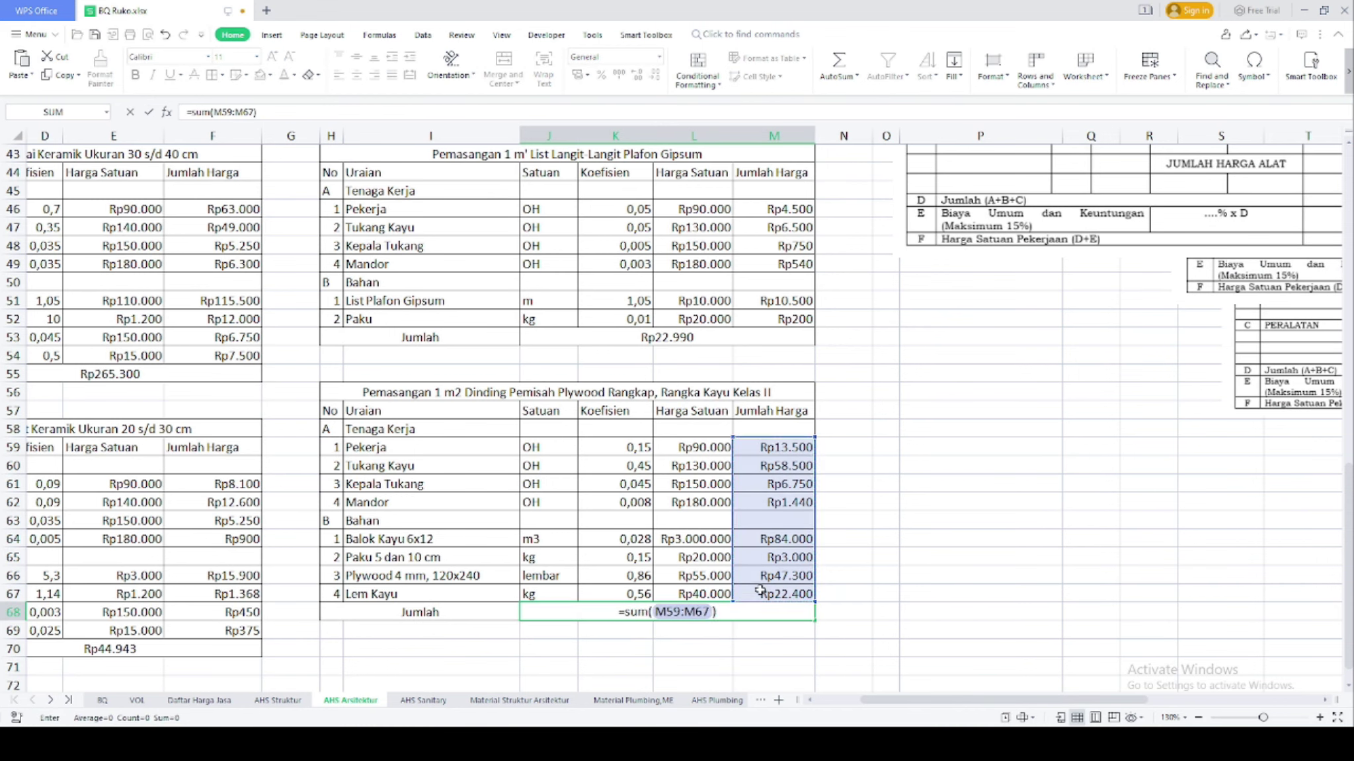
pyautogui.press('Return')
# Link the Water Proofing table's Pekerja wage S5 and Tukang Cat wage S6 to the Rp90.000 and Rp75.000 rates in Daftar Harga Jasa
pyautogui.scroll(14, 760, 590)
pyautogui.hscroll(2, 1067, 706)
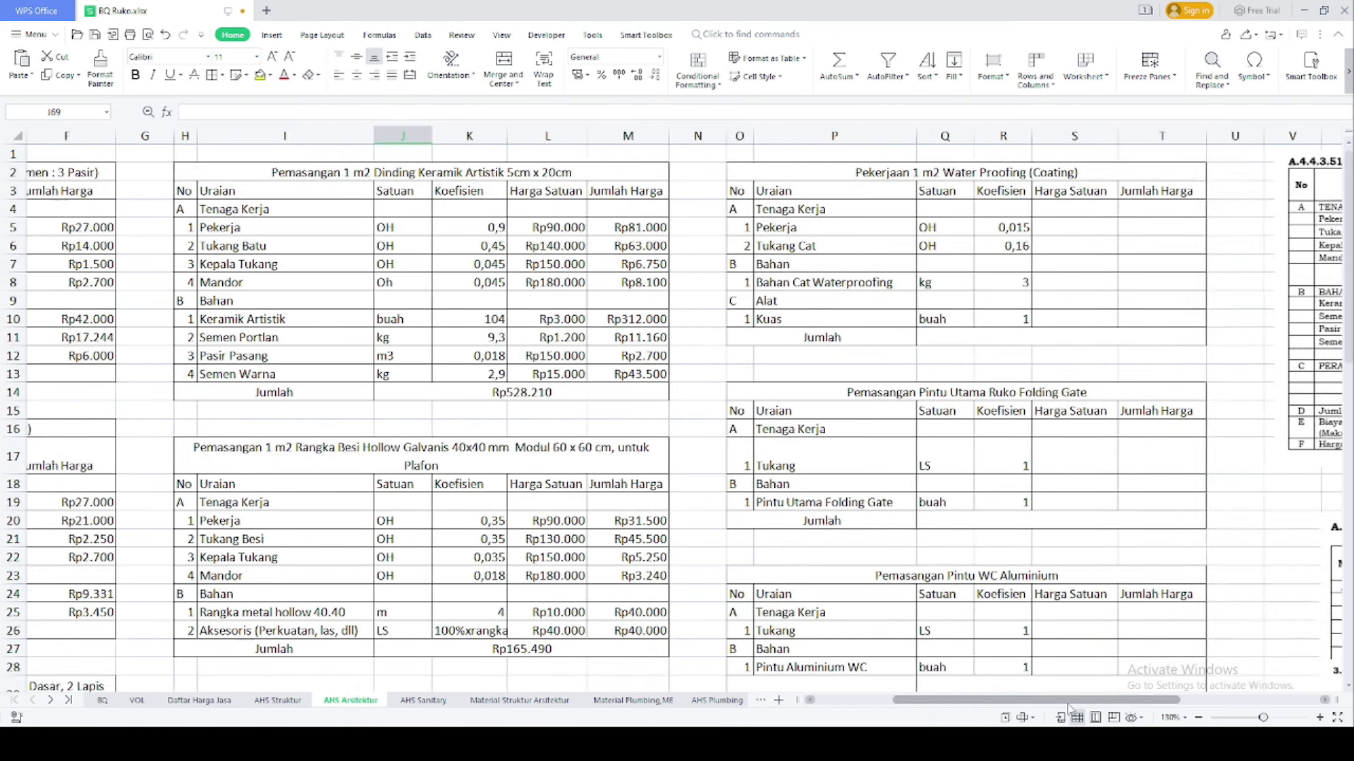
pyautogui.hscroll(3, 1067, 706)
pyautogui.click(743, 236)
pyautogui.write('=')
pyautogui.click(199, 700)
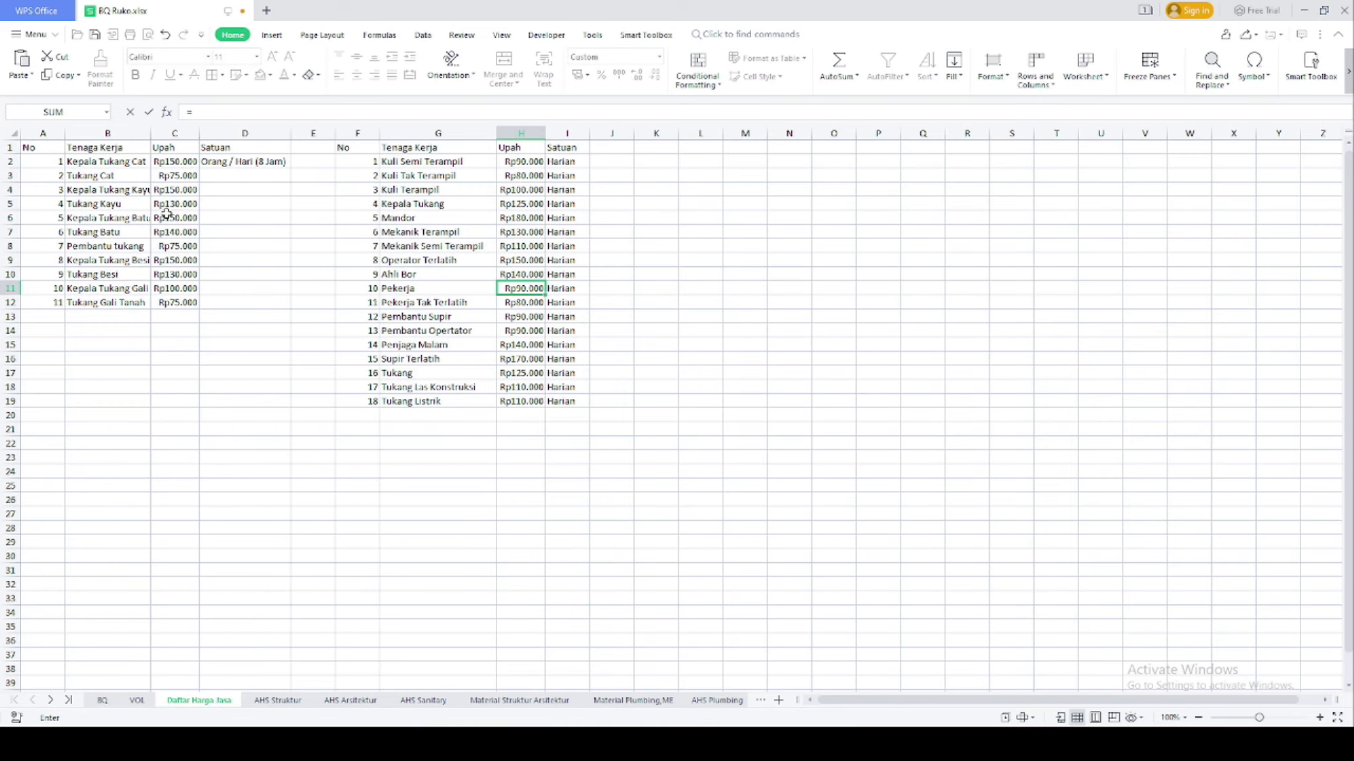
pyautogui.click(526, 288)
pyautogui.press('Return')
pyautogui.write('=')
pyautogui.click(198, 700)
pyautogui.click(174, 175)
pyautogui.press('Return')
# Link the Bahan Cat Waterproofing unit price in S8 to the Rp20.000 Plamir Tembok price in the material list
pyautogui.click(745, 281)
pyautogui.write('=')
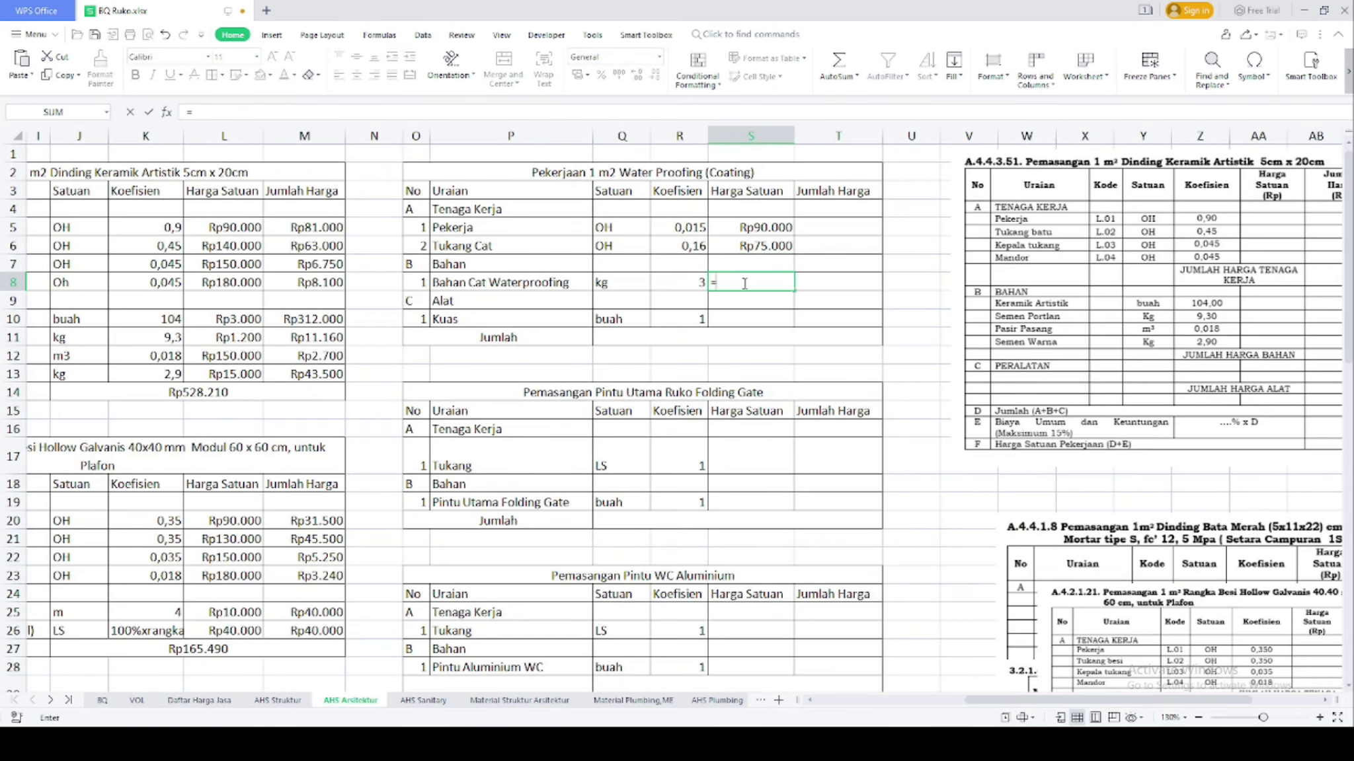
pyautogui.click(520, 699)
pyautogui.scroll(-2, 258, 639)
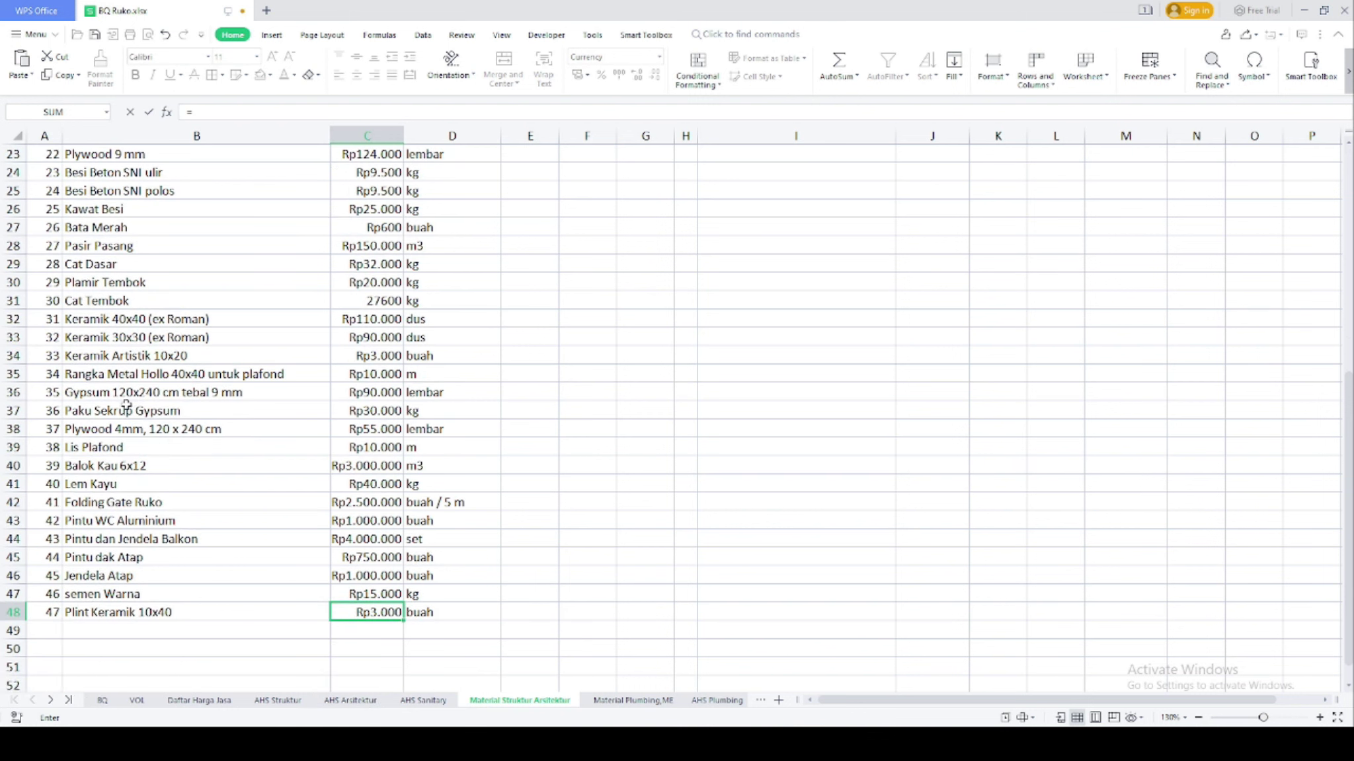
pyautogui.scroll(3, 135, 597)
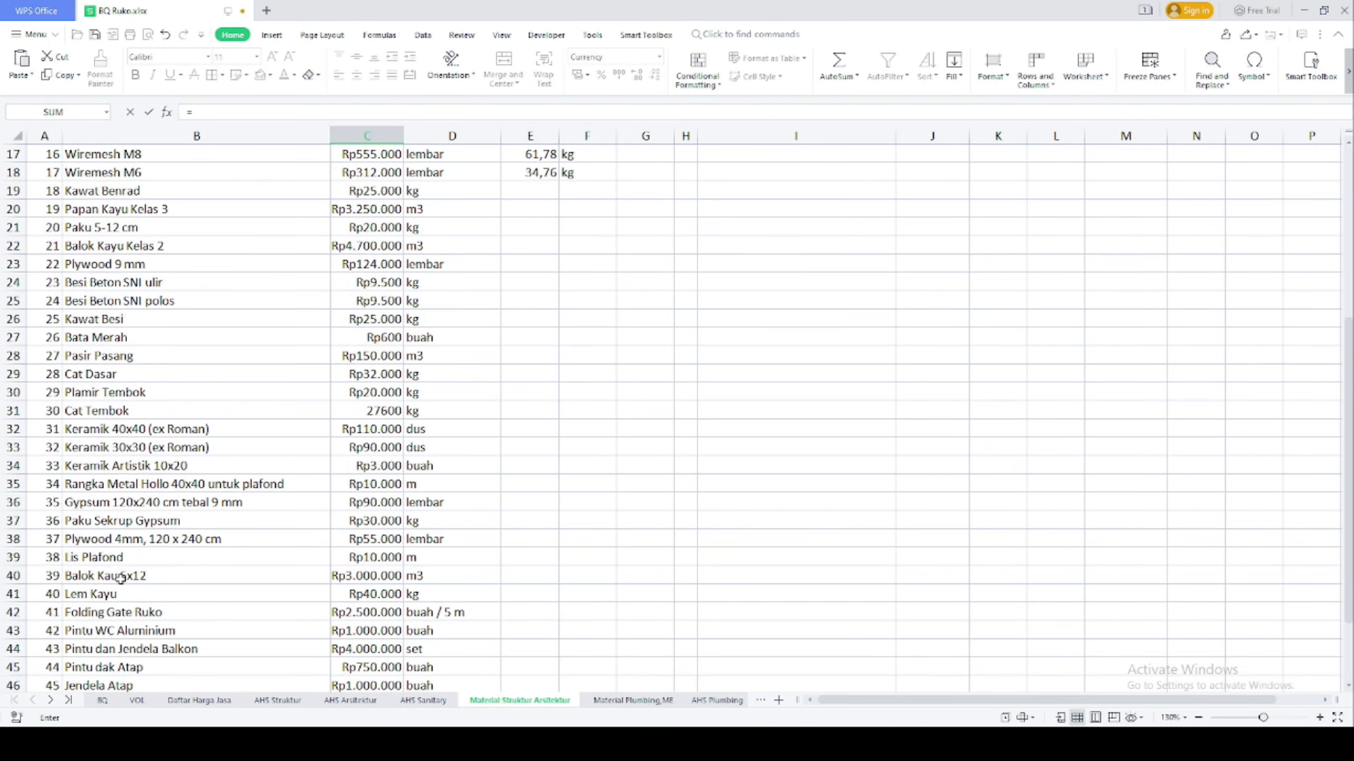
pyautogui.scroll(-1, 163, 568)
pyautogui.scroll(2, 164, 568)
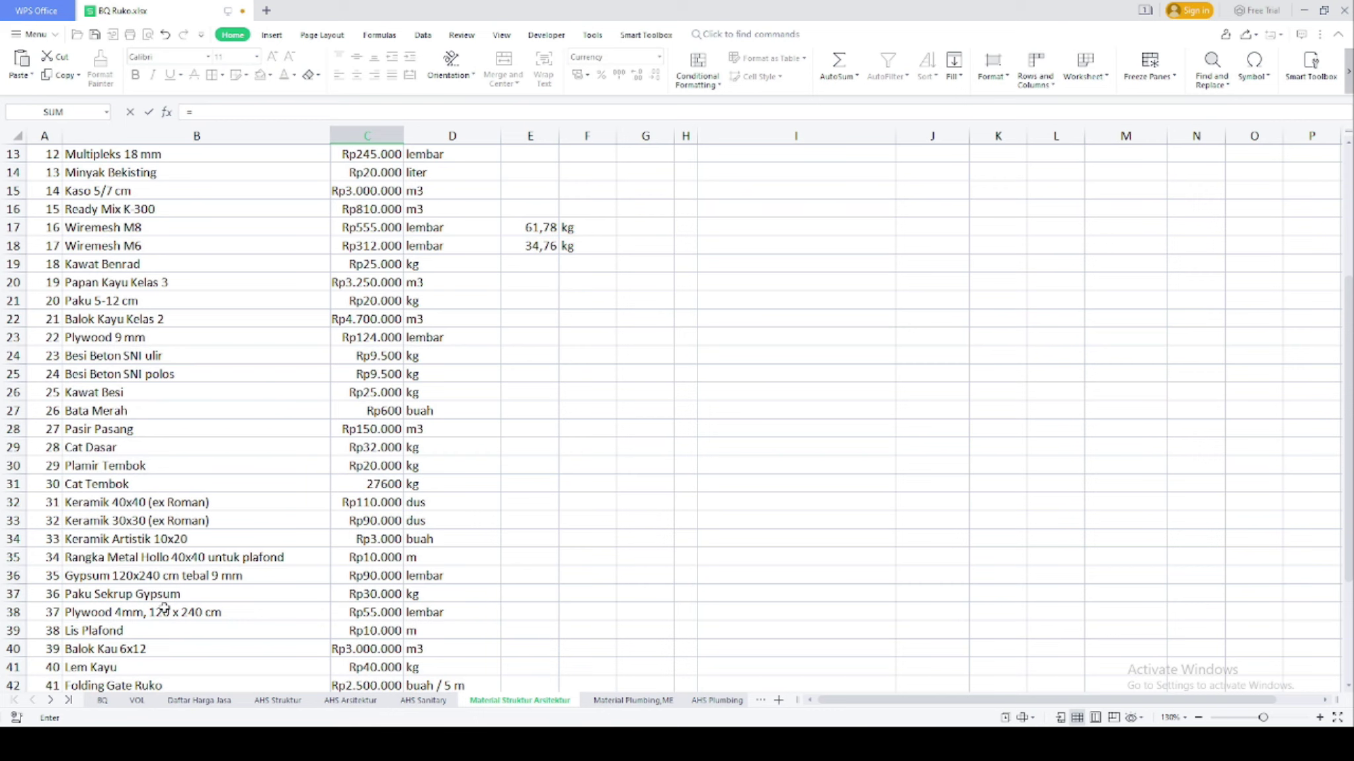
pyautogui.click(367, 466)
pyautogui.press('Return')
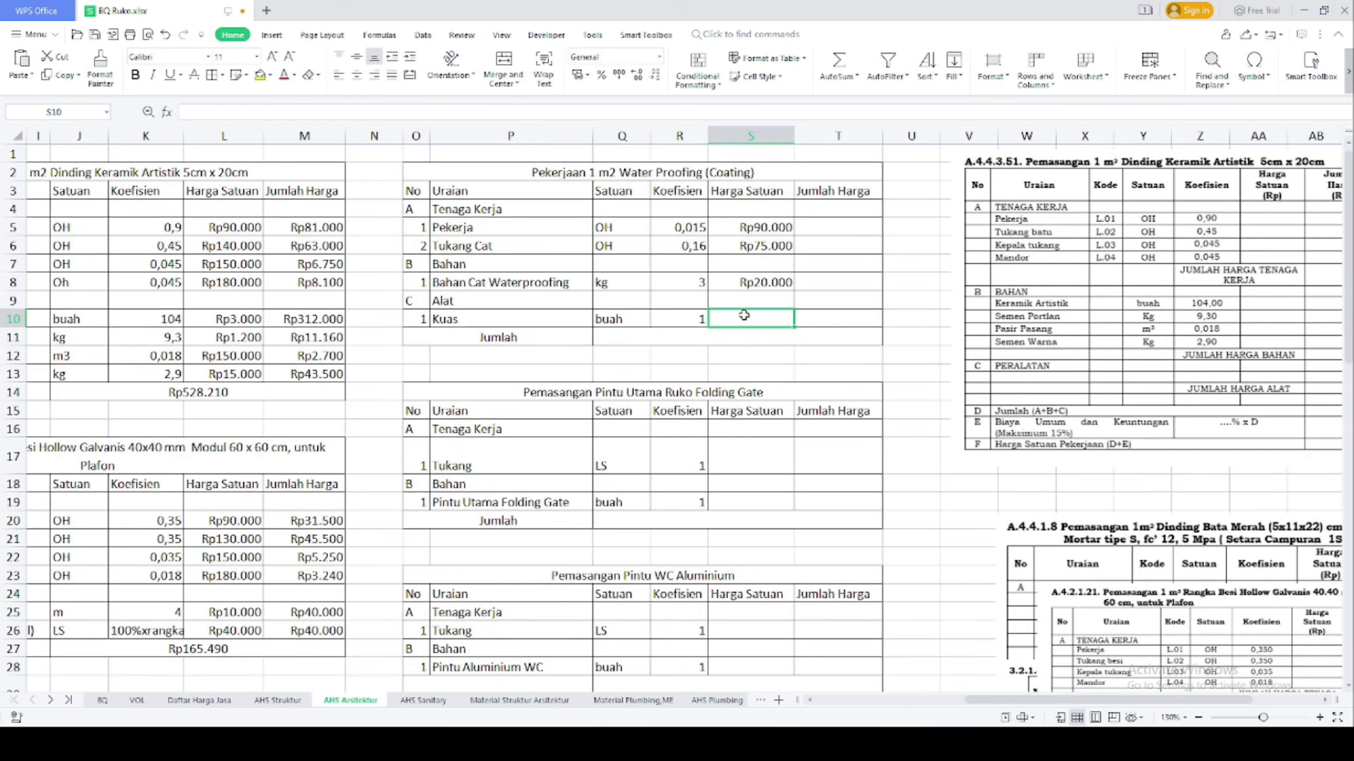
# Switch to the web browser, search Google for "harga kuas" and open the Blibli Kuas Cat result
pyautogui.hotkey('alt', 'Tab')
pyautogui.click(526, 12)
pyautogui.write('harga kuas')
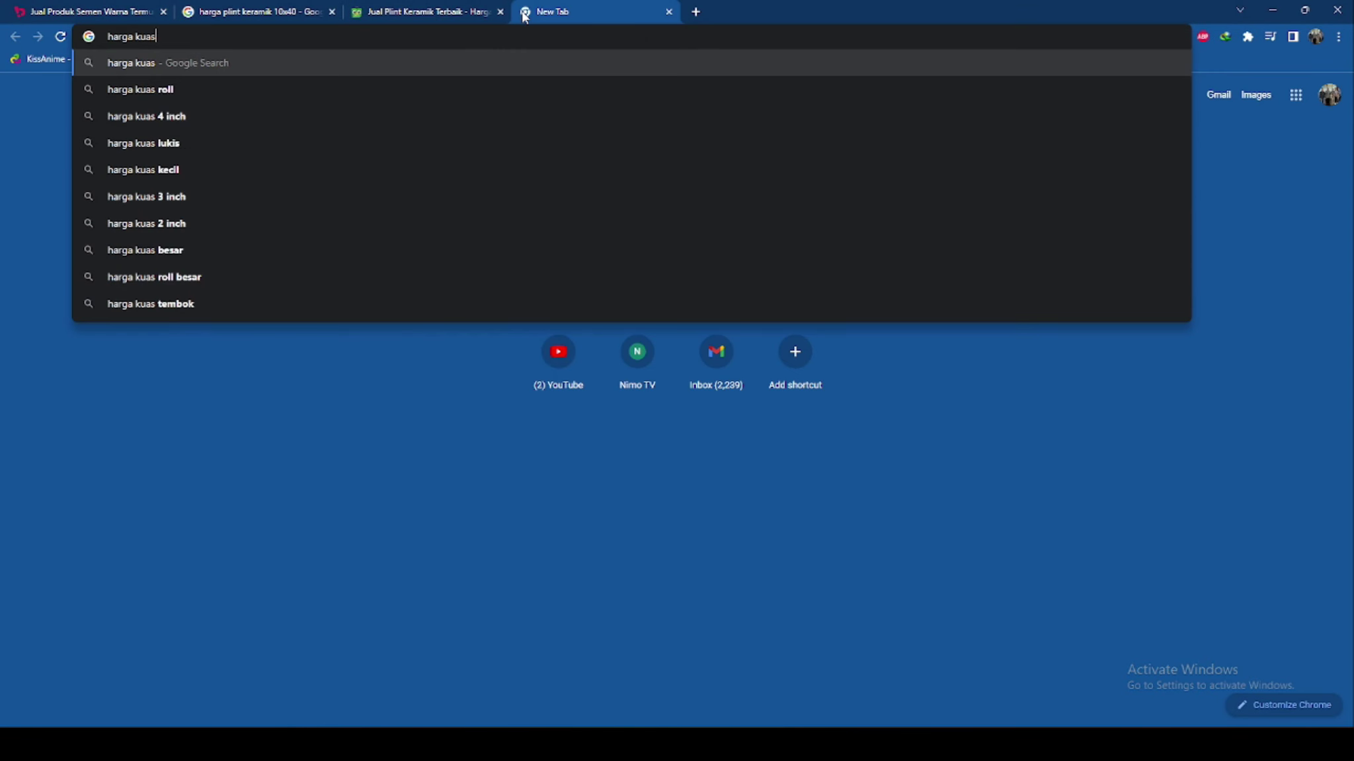
pyautogui.press('Return')
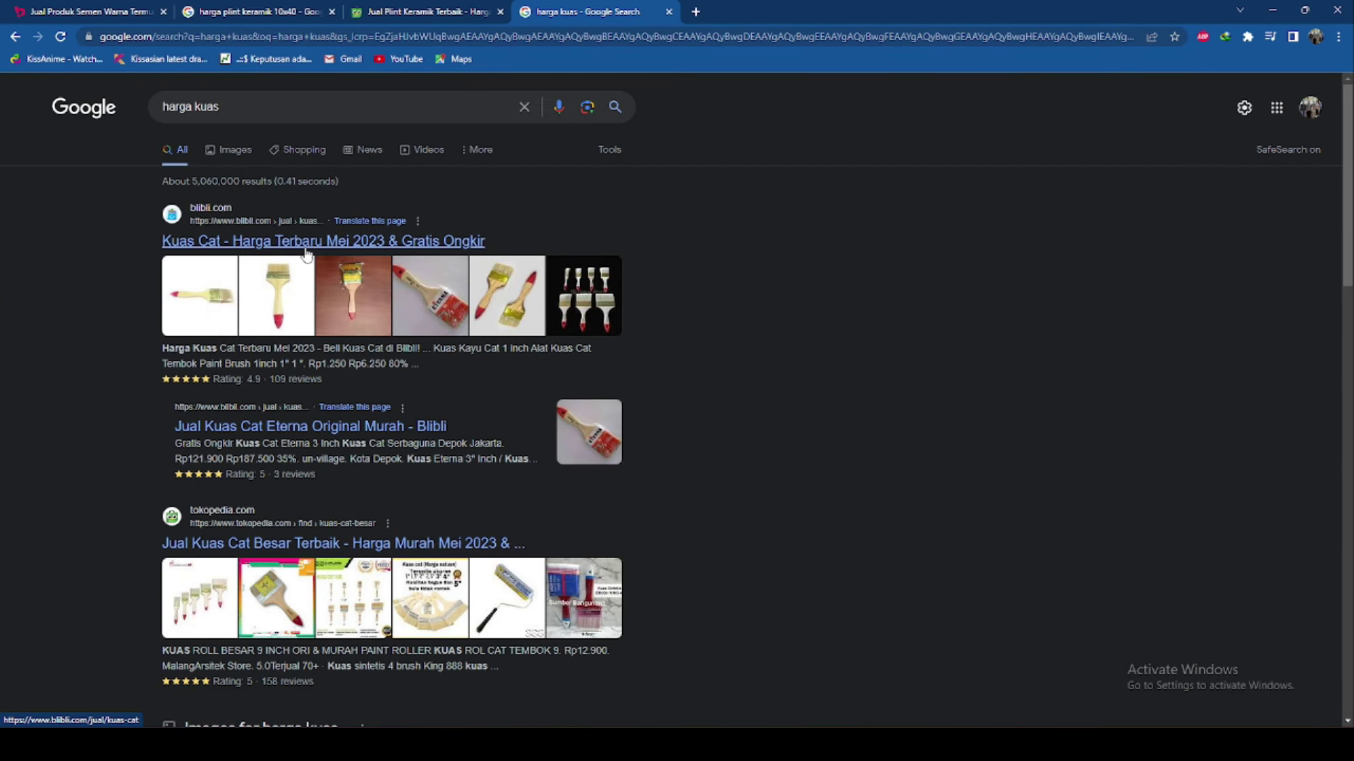
pyautogui.click(299, 240)
# Look through Blibli's paint brush prices and narrow the product search to "kuas cat tembok"
pyautogui.scroll(-3, 659, 612)
pyautogui.scroll(-10, 660, 611)
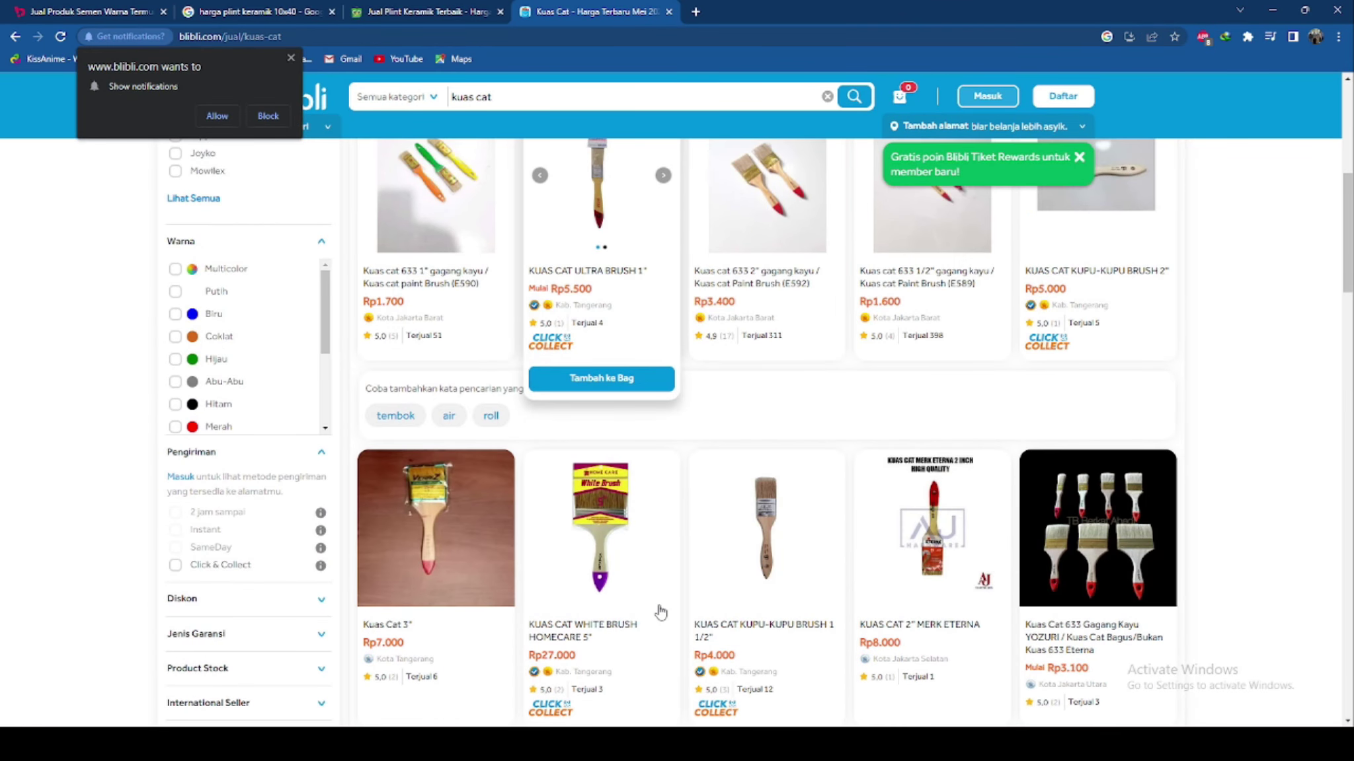
pyautogui.scroll(5, 660, 609)
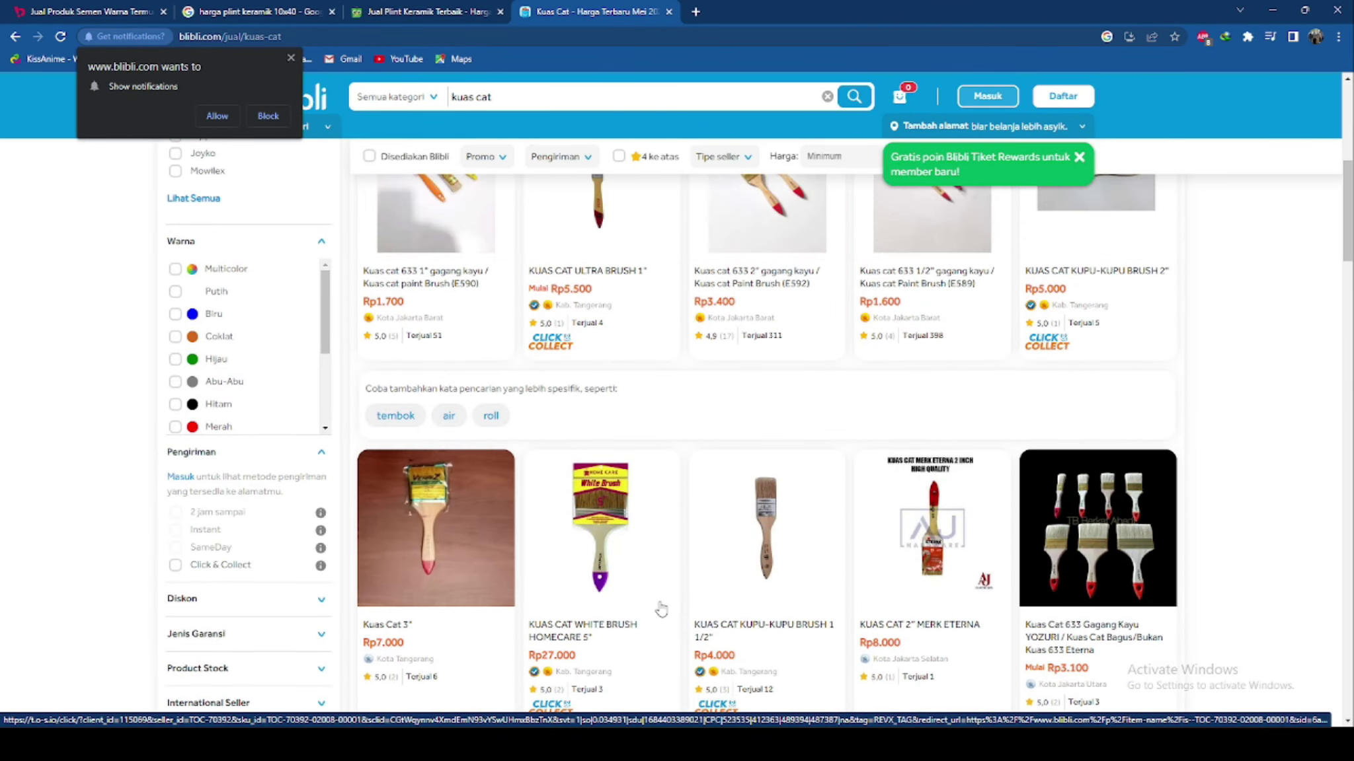
pyautogui.scroll(4, 661, 608)
pyautogui.scroll(-12, 661, 609)
pyautogui.click(528, 97)
pyautogui.click(487, 145)
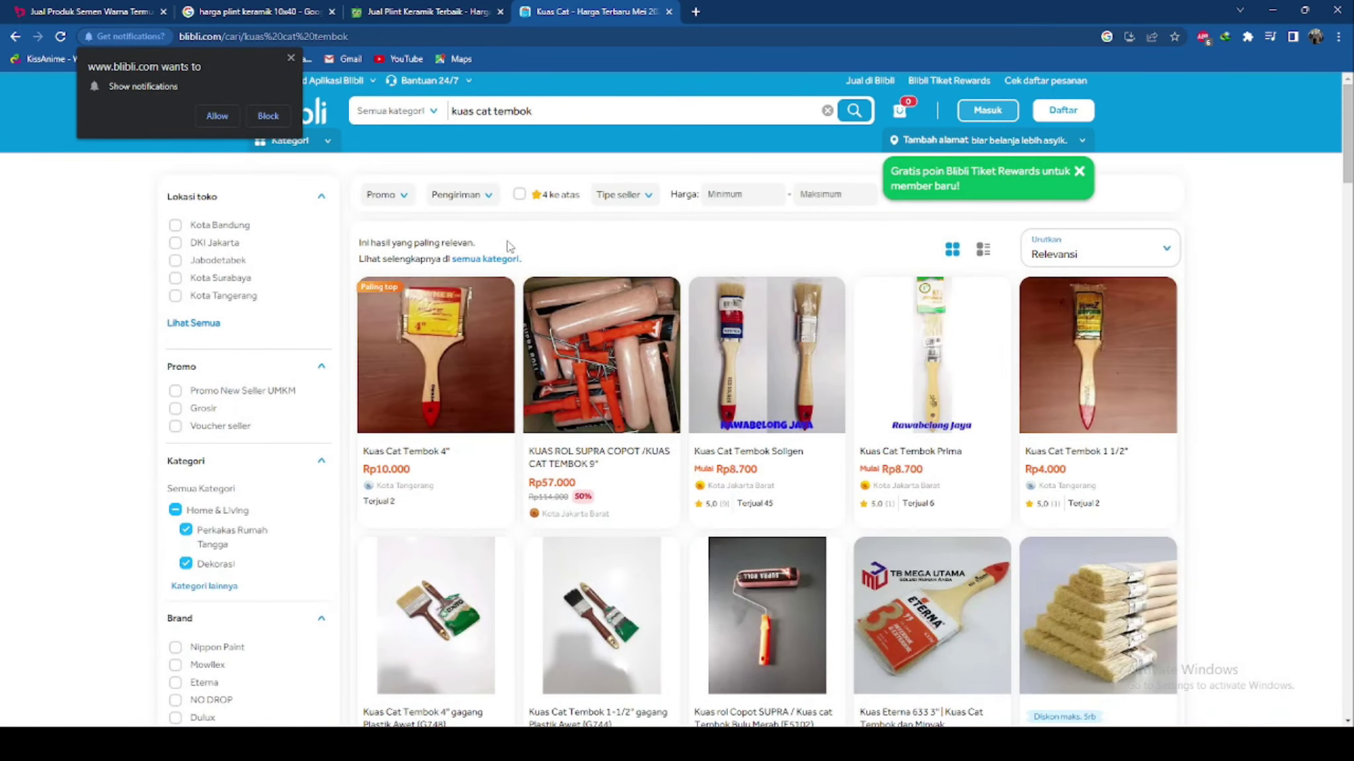
pyautogui.scroll(-2, 932, 397)
# Switch back to the WPS workbook and enter 10000 as the Kuas unit price in S10 of the Water Proofing table
pyautogui.hotkey('alt', 'Tab')
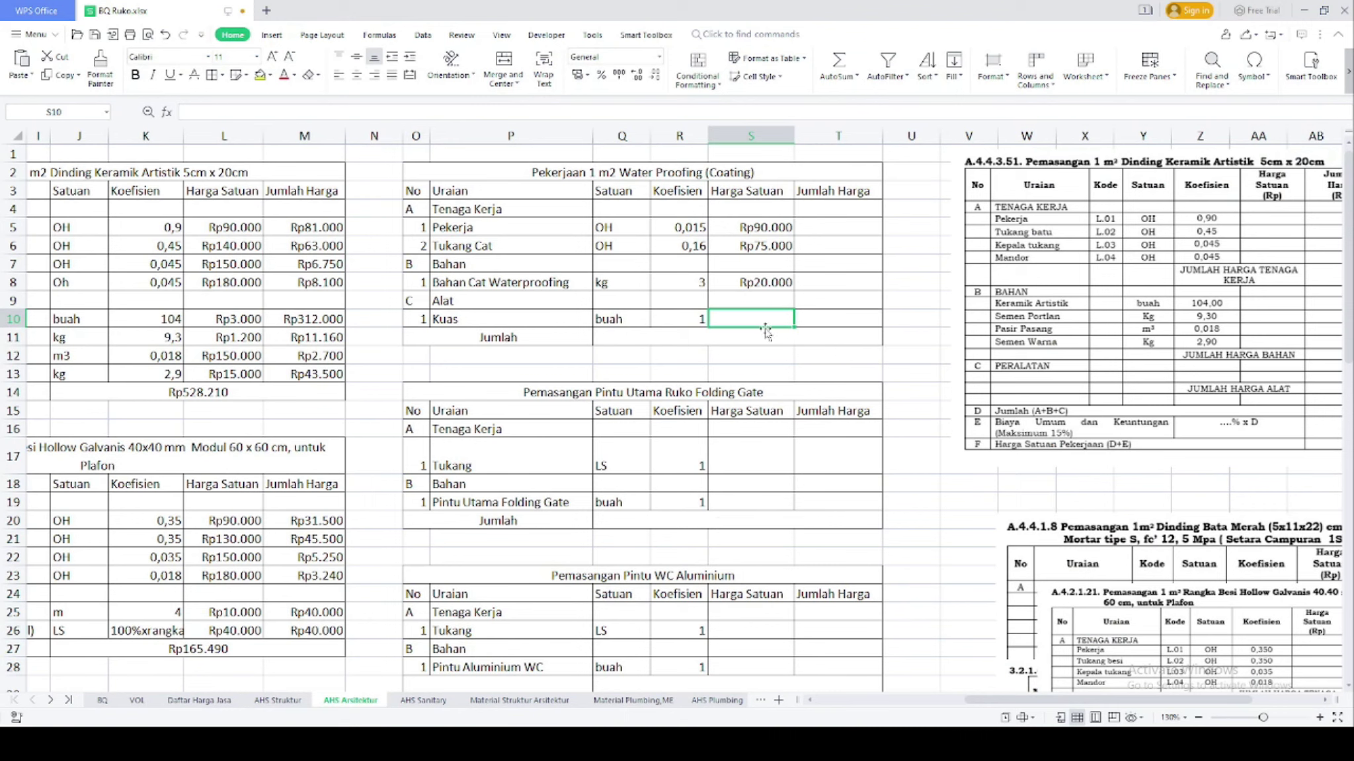
pyautogui.write('10000')
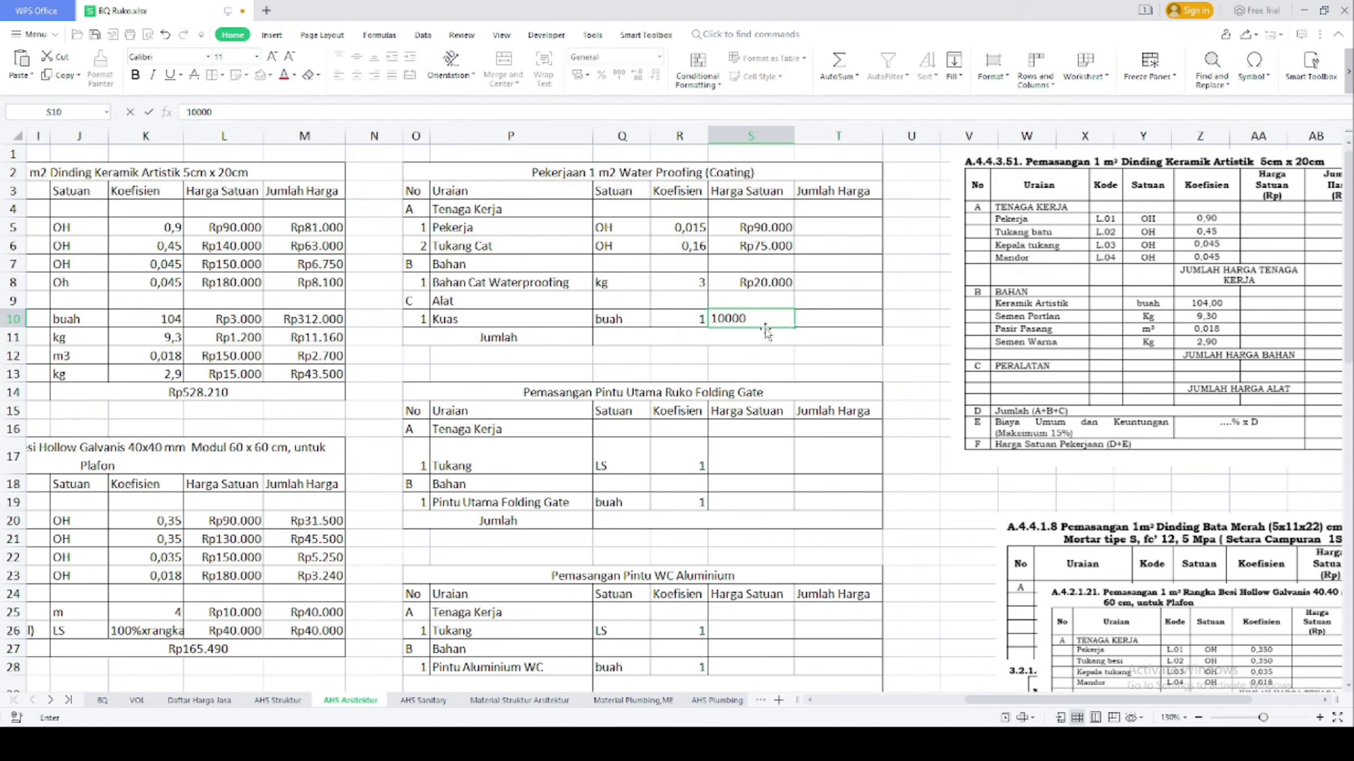
pyautogui.press('Return')
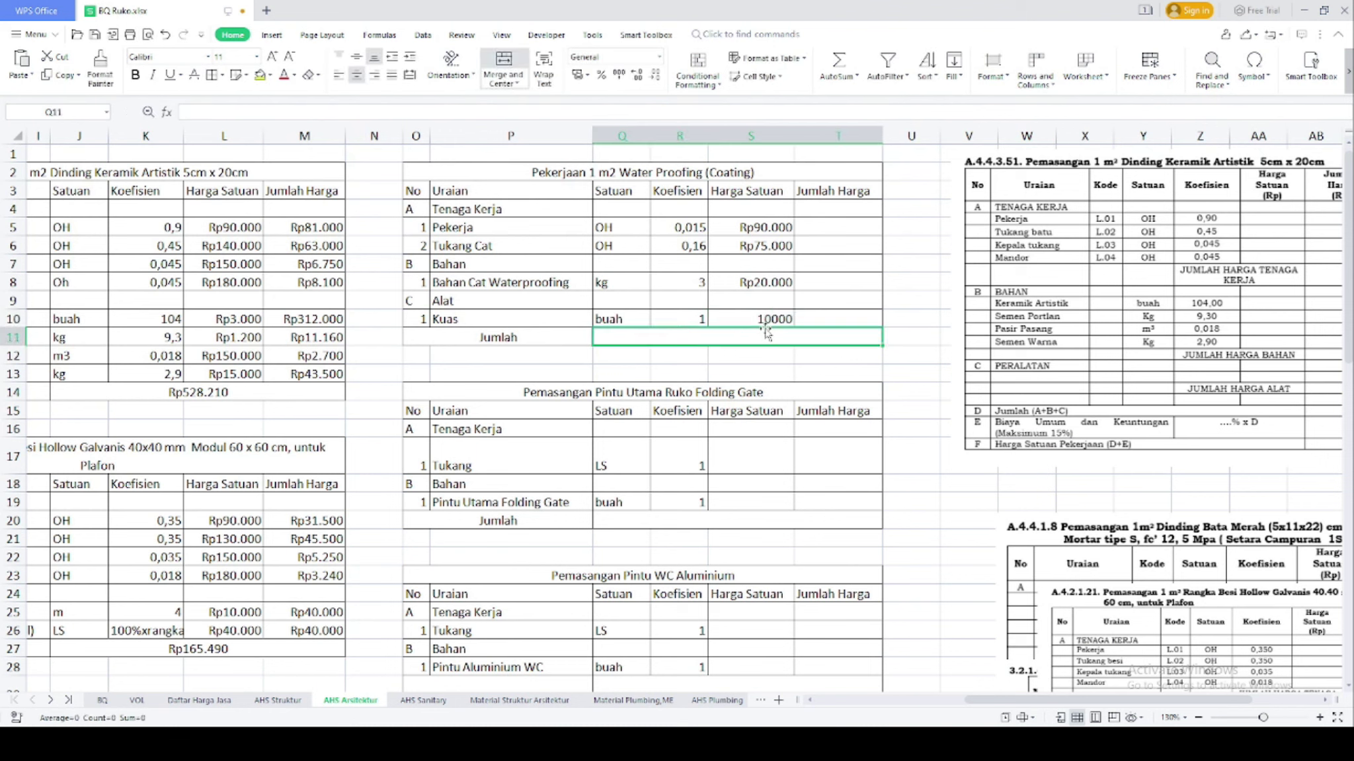
# Multiply coefficient by unit price for Pekerja in T5 of the Water Proofing table and fill the formula down to T10
pyautogui.click(827, 230)
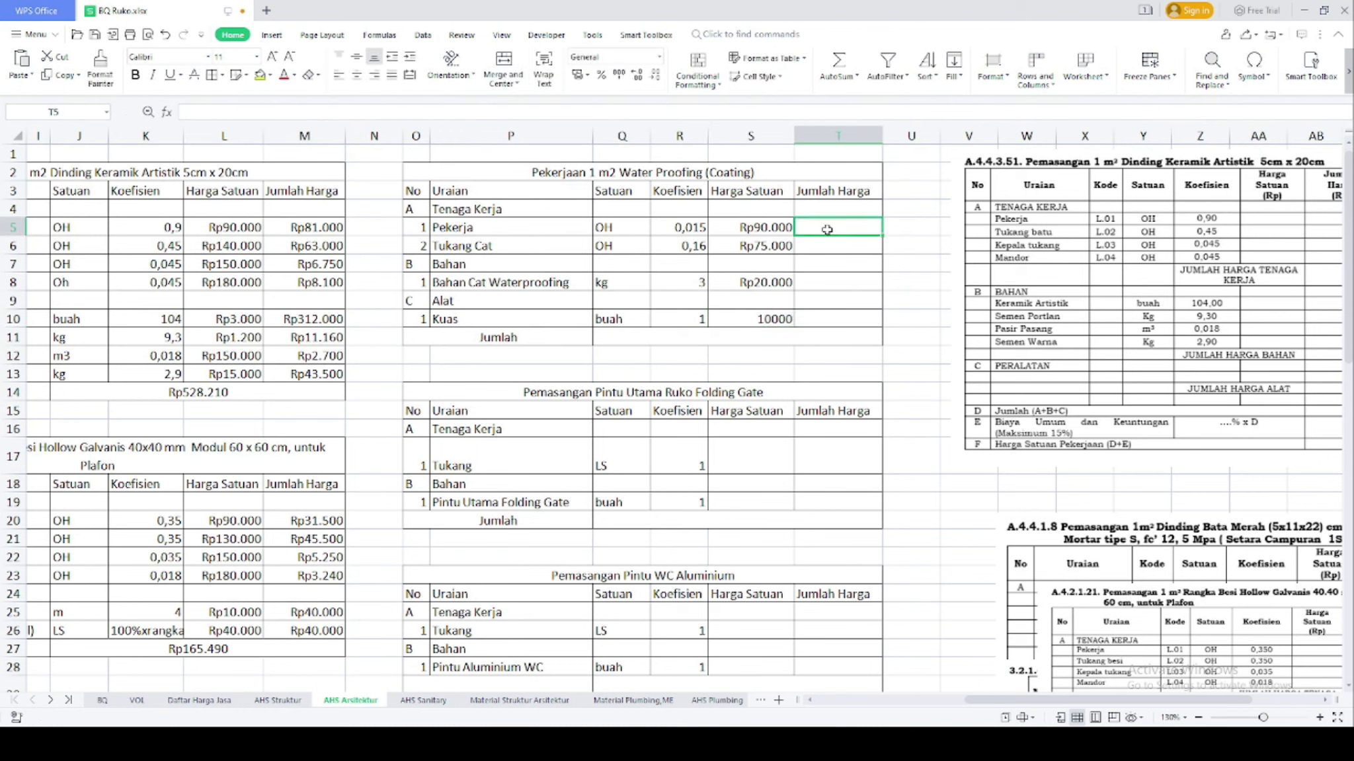
pyautogui.write('=')
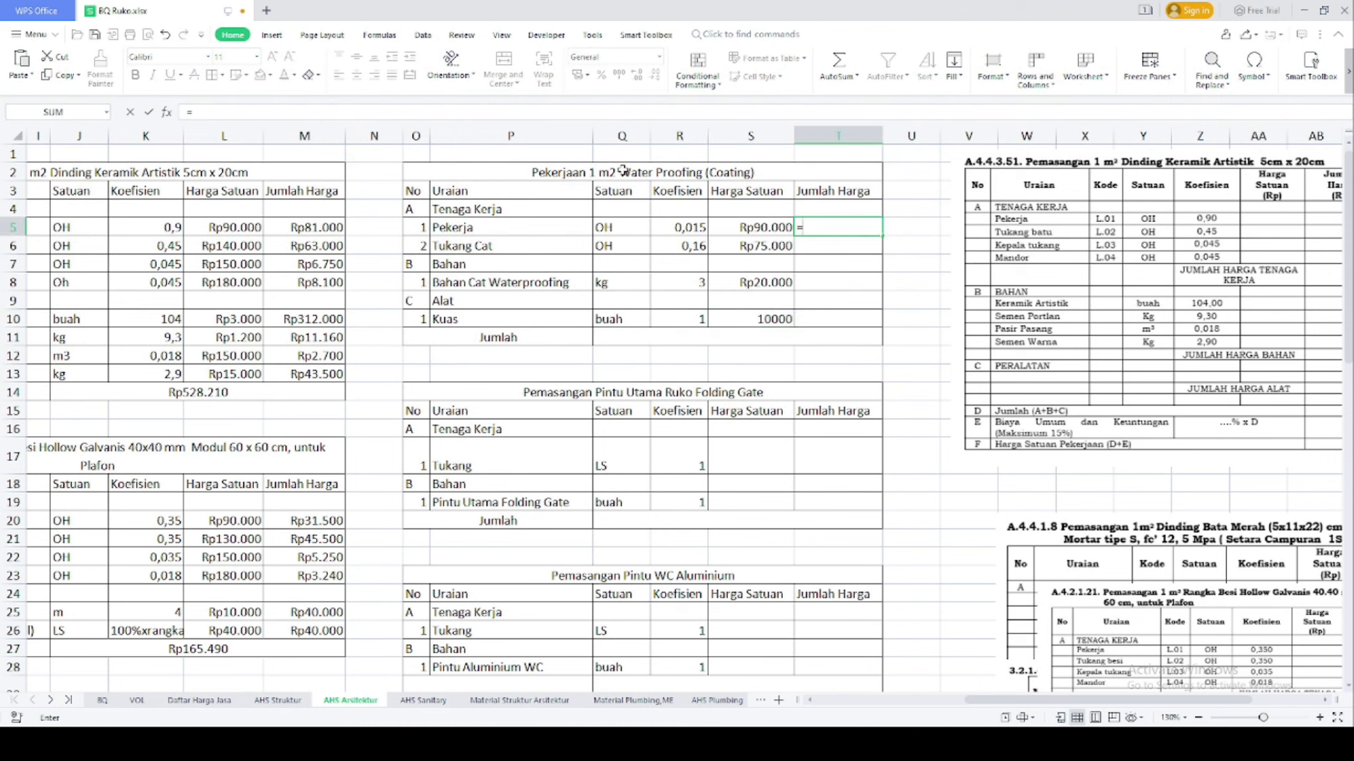
pyautogui.press('Escape')
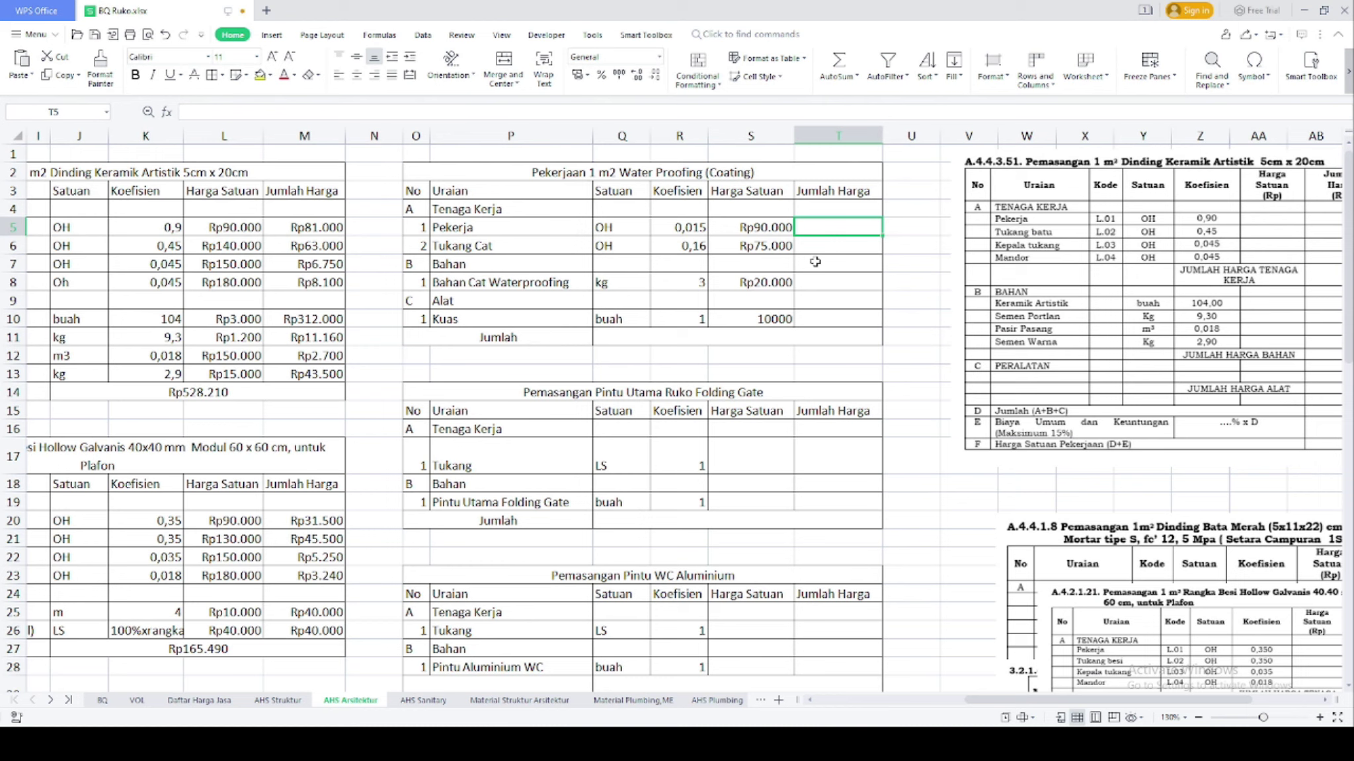
pyautogui.write('=')
pyautogui.click(685, 227)
pyautogui.write('*')
pyautogui.click(760, 227)
pyautogui.press('Return')
pyautogui.click(871, 227)
pyautogui.moveTo(881, 235); pyautogui.dragTo(870, 316)
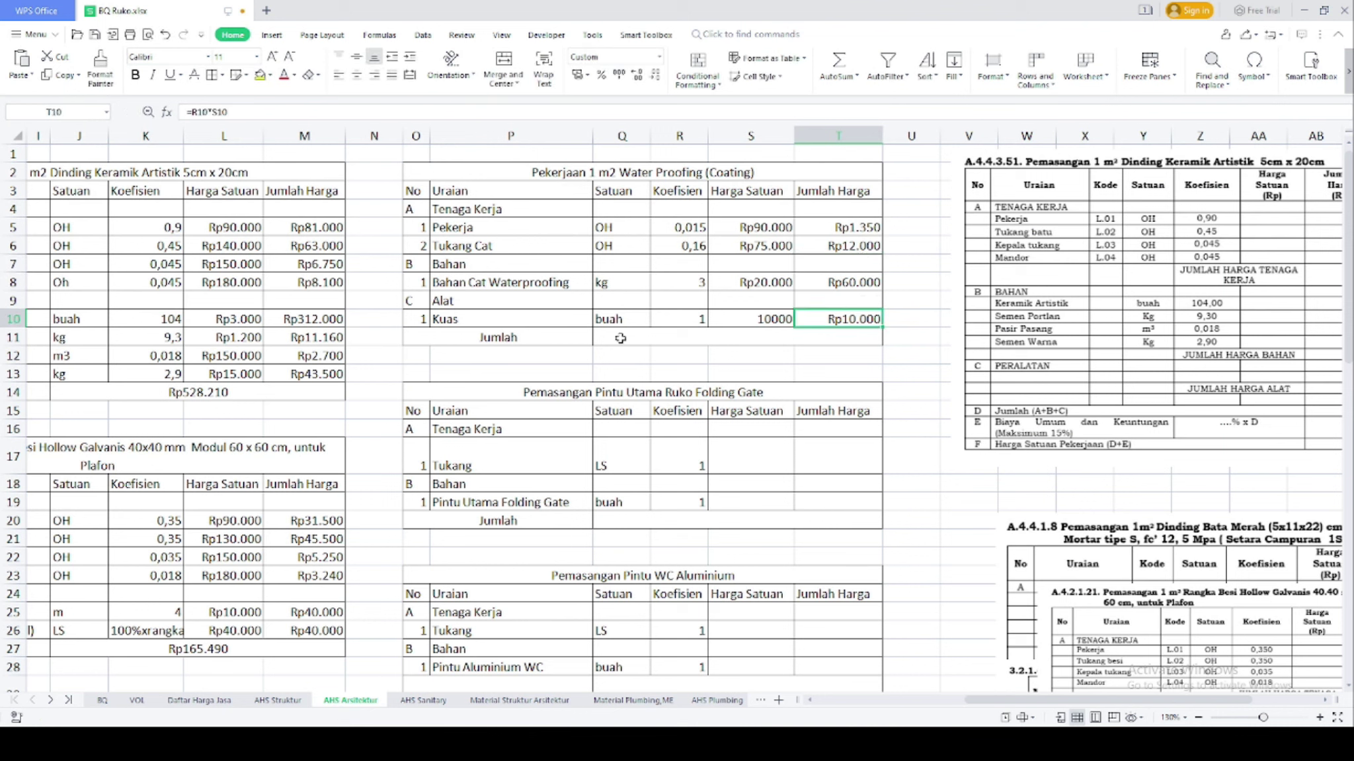
# Total the Water Proofing amounts in the Jumlah row at Q11 with a SUM of T5:T8
pyautogui.click(649, 336)
pyautogui.write('=sum(')
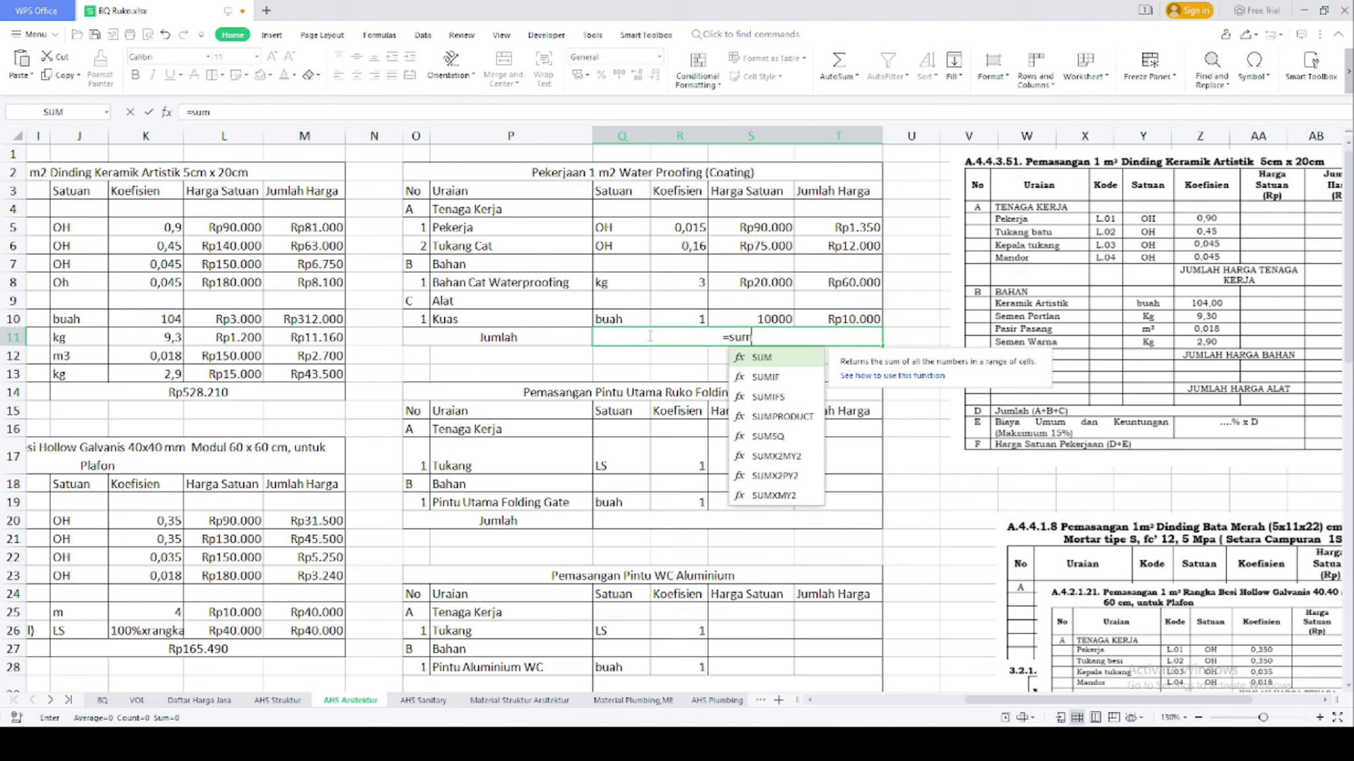
pyautogui.moveTo(840, 226); pyautogui.dragTo(831, 289)
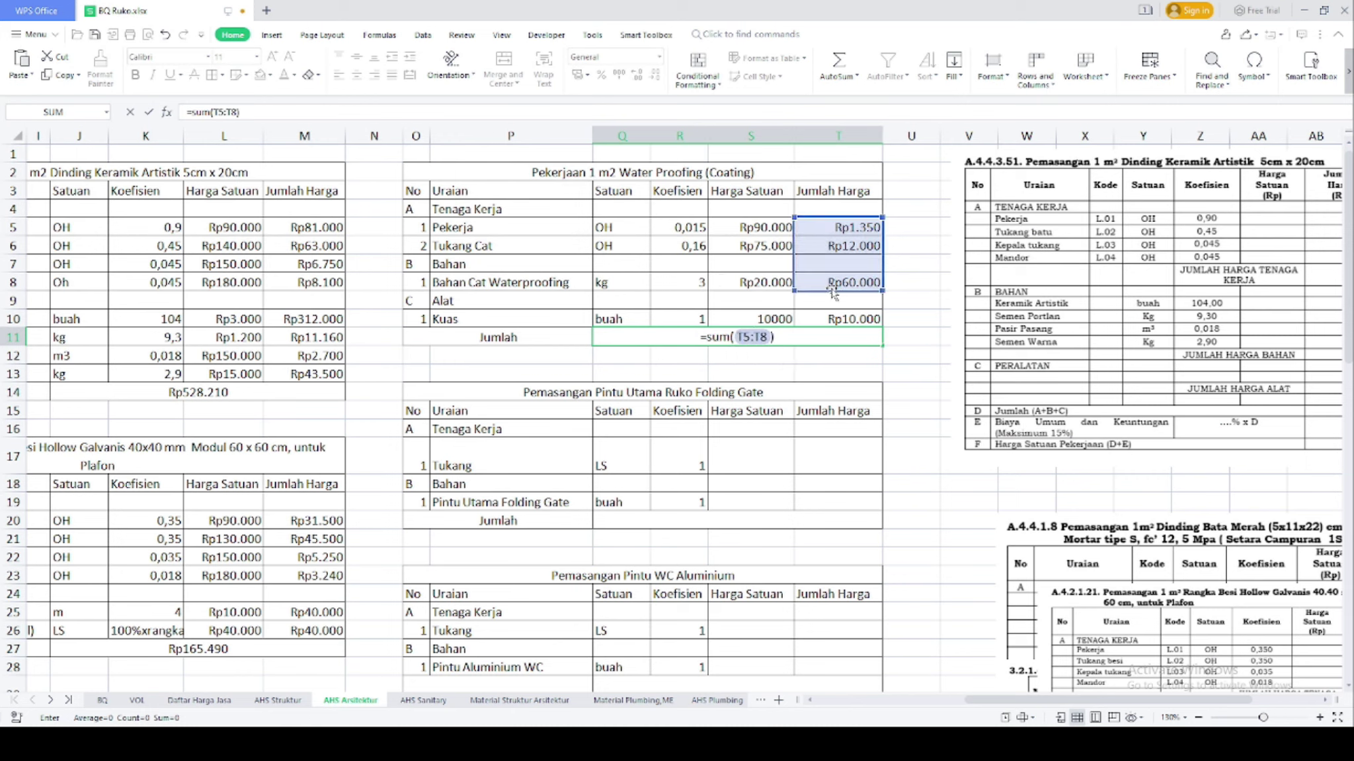
pyautogui.press('Return')
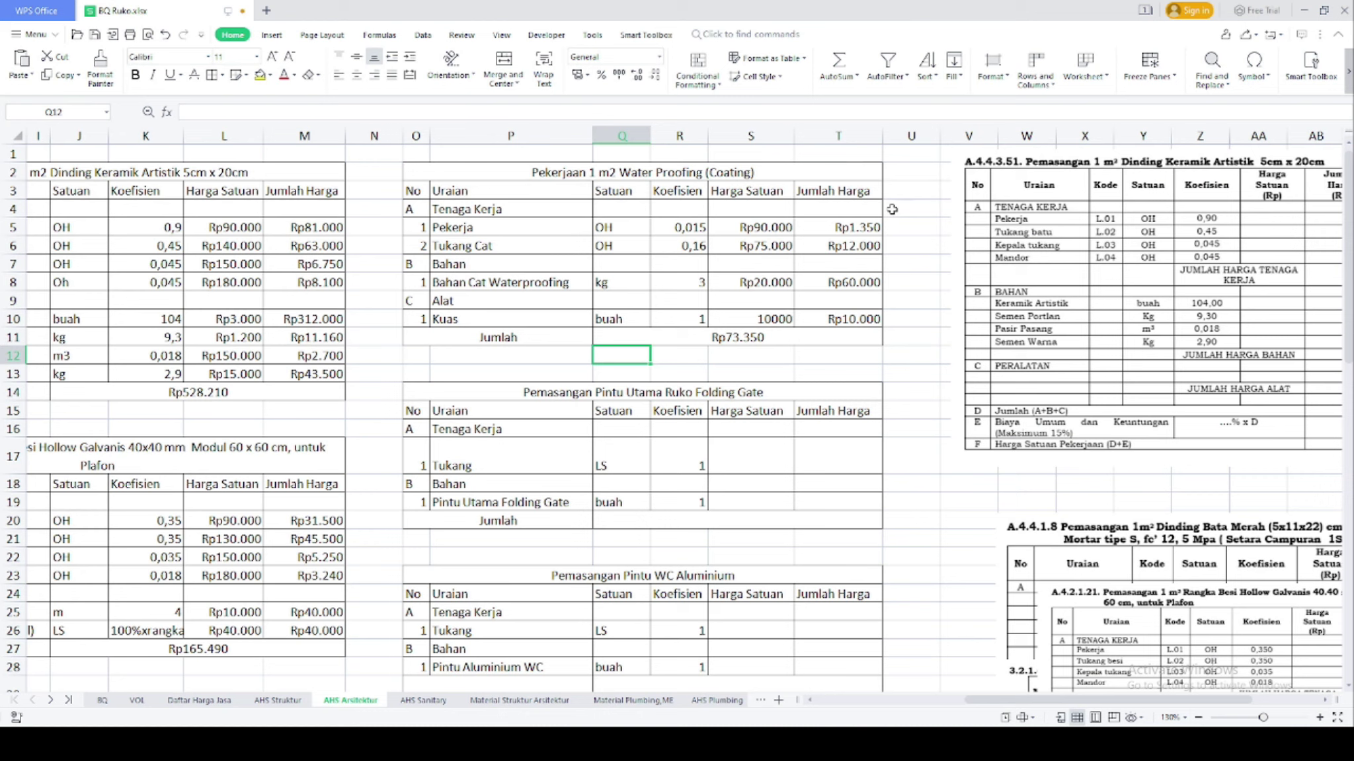
pyautogui.click(772, 319)
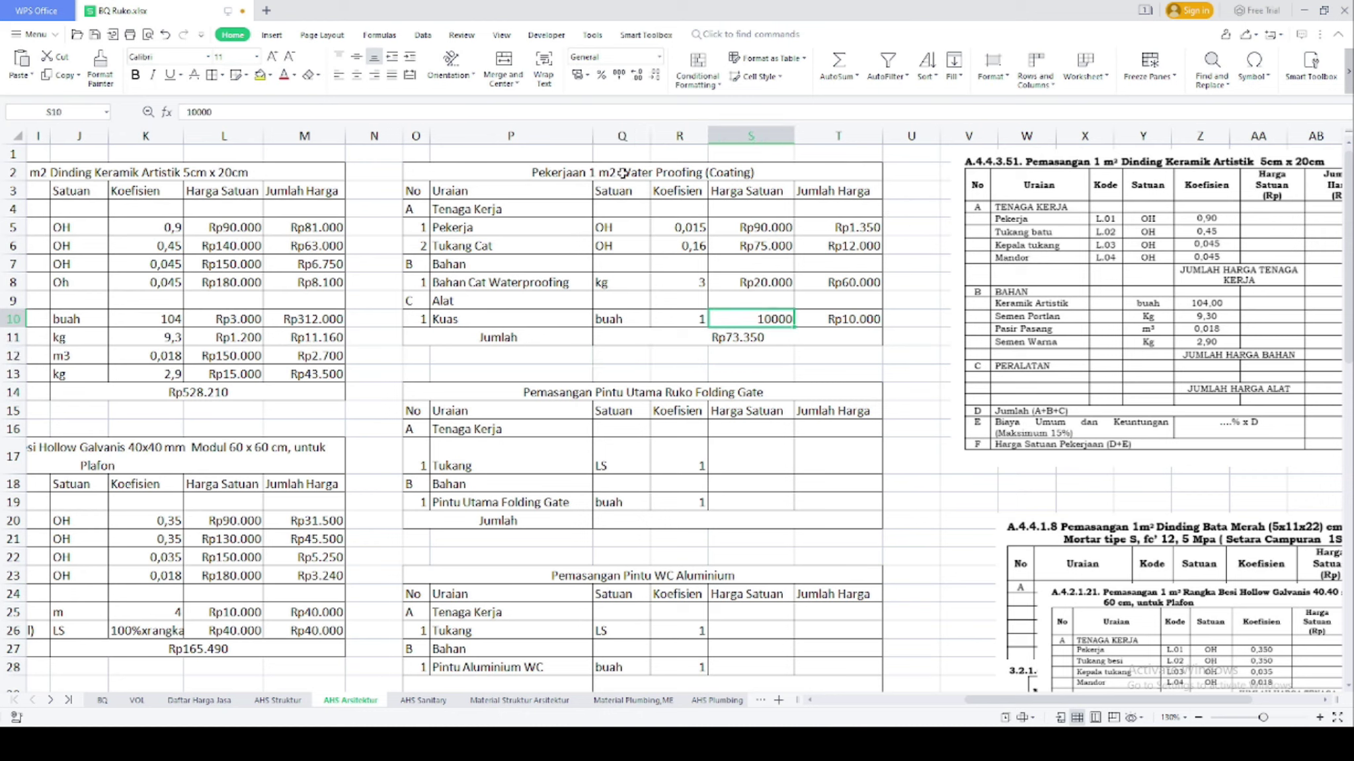
pyautogui.click(784, 342)
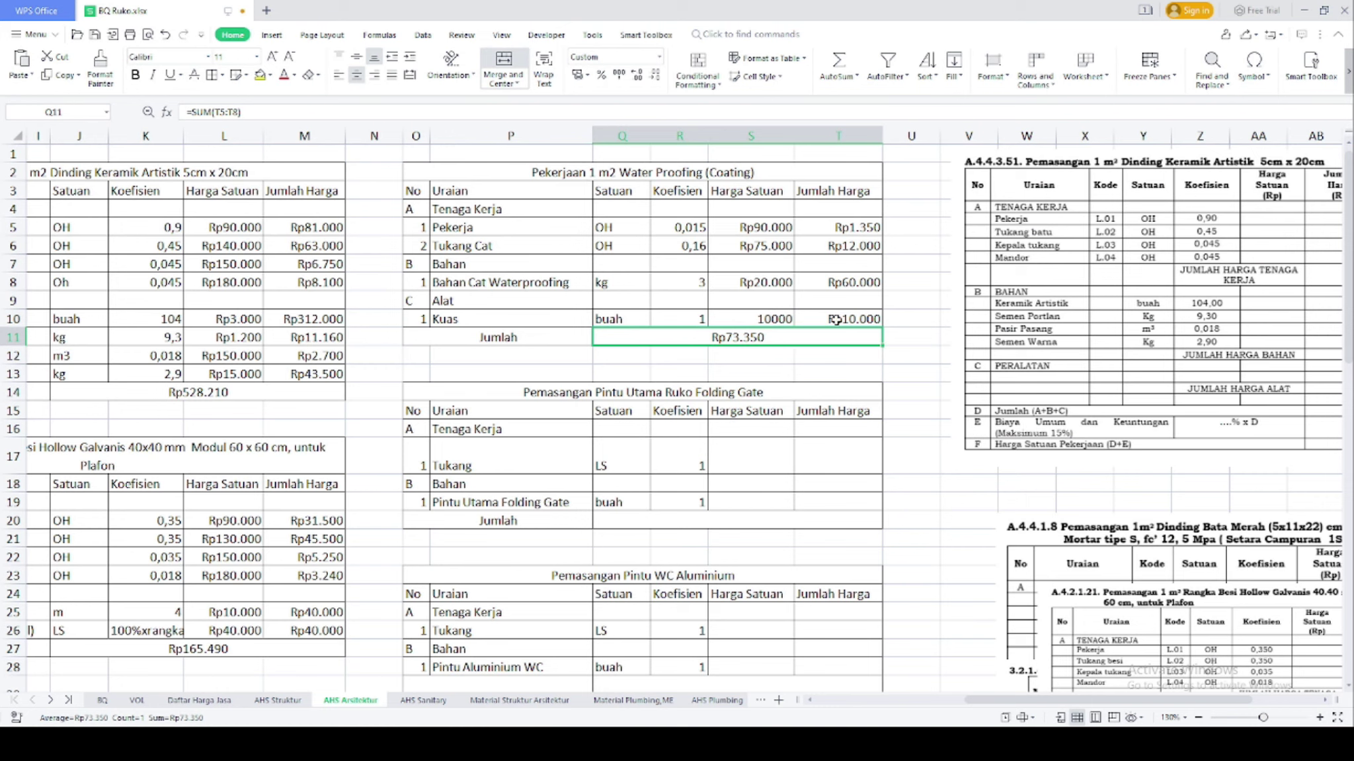
pyautogui.click(218, 112)
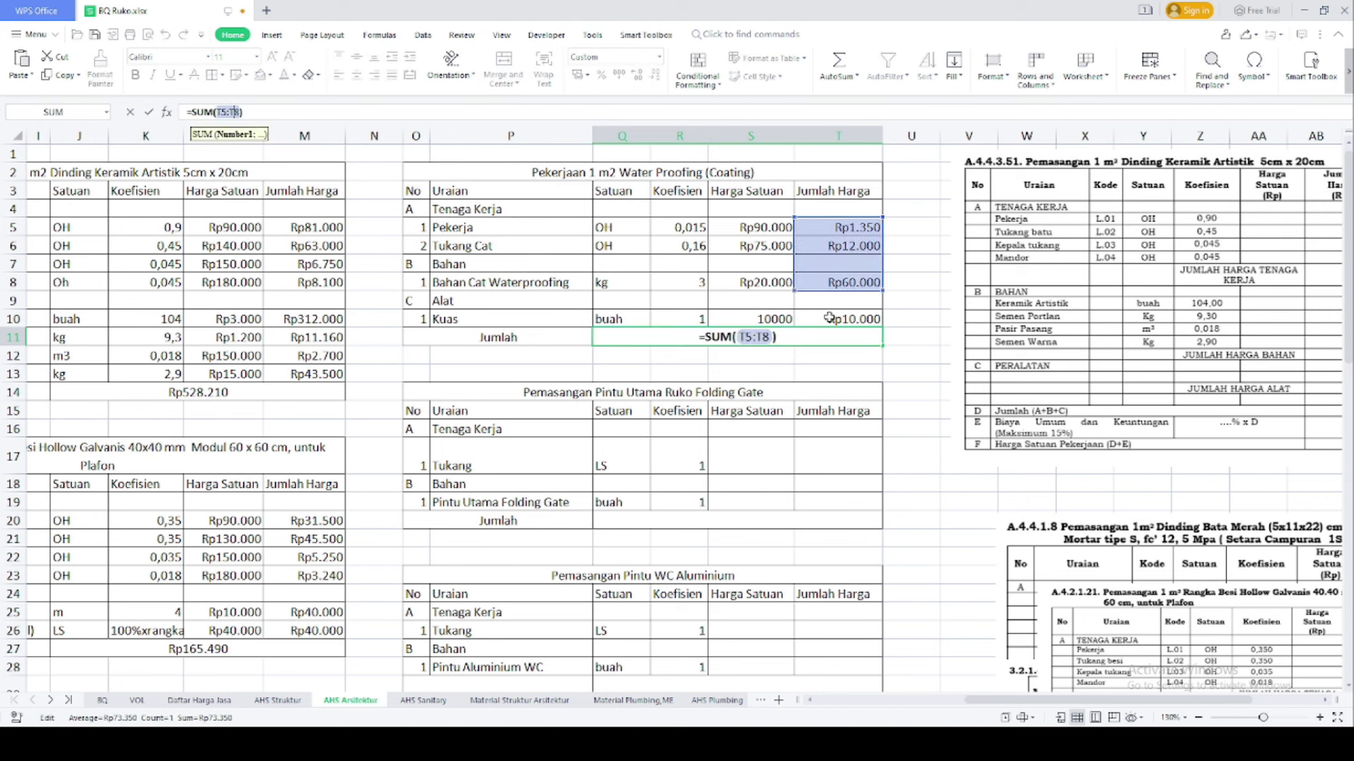
pyautogui.press('Escape')
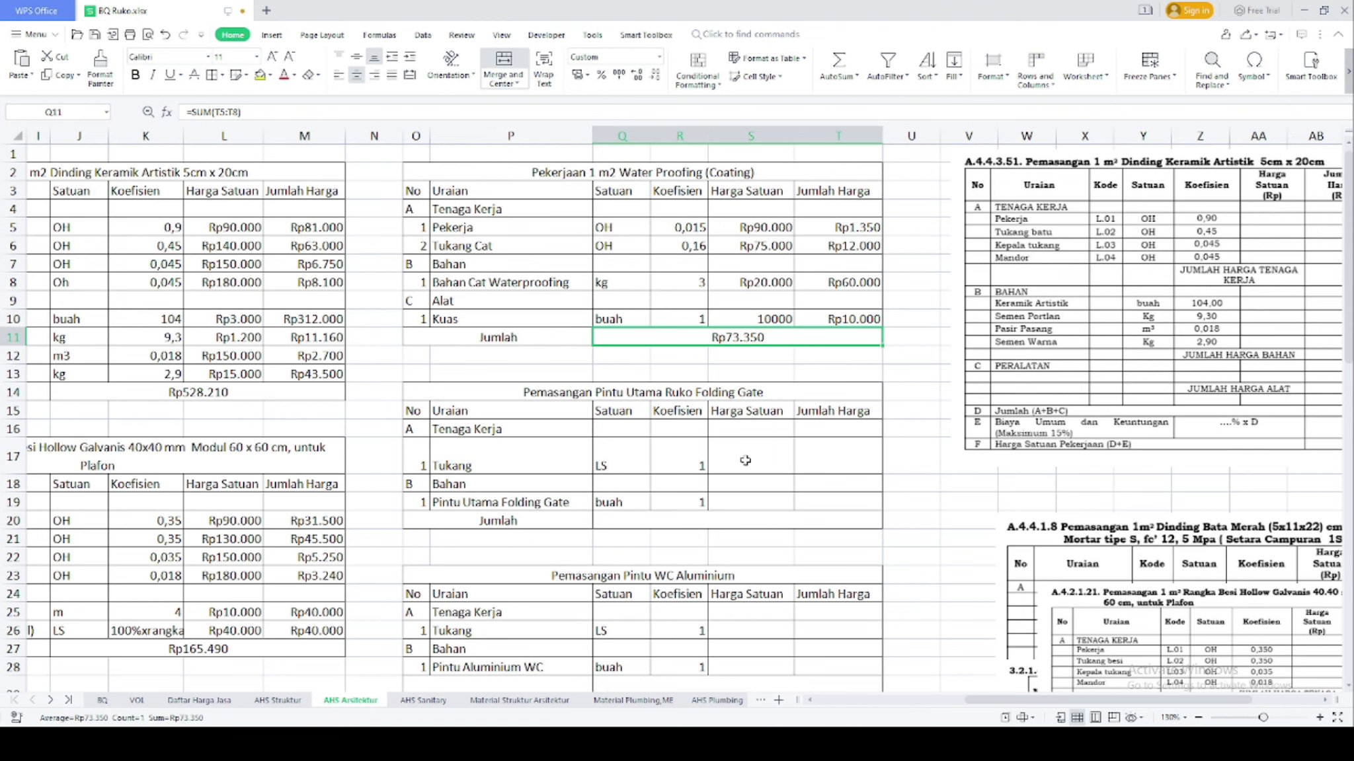
# Link the Pintu Utama Folding Gate unit price in S19 to the Folding Gate Ruko price in C42 of the Material Struktur Arsitektur sheet
pyautogui.click(745, 460)
pyautogui.scroll(-1, 745, 461)
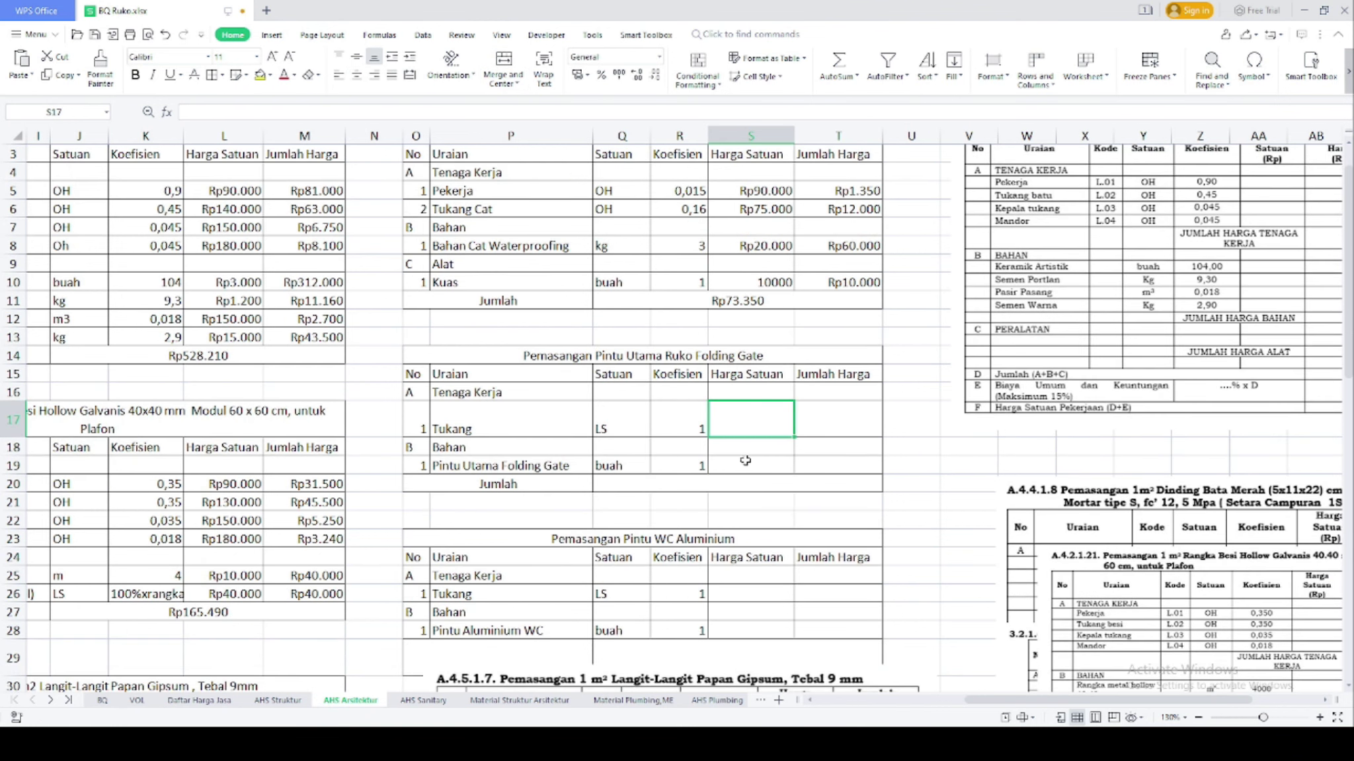
pyautogui.click(745, 461)
pyautogui.write('=')
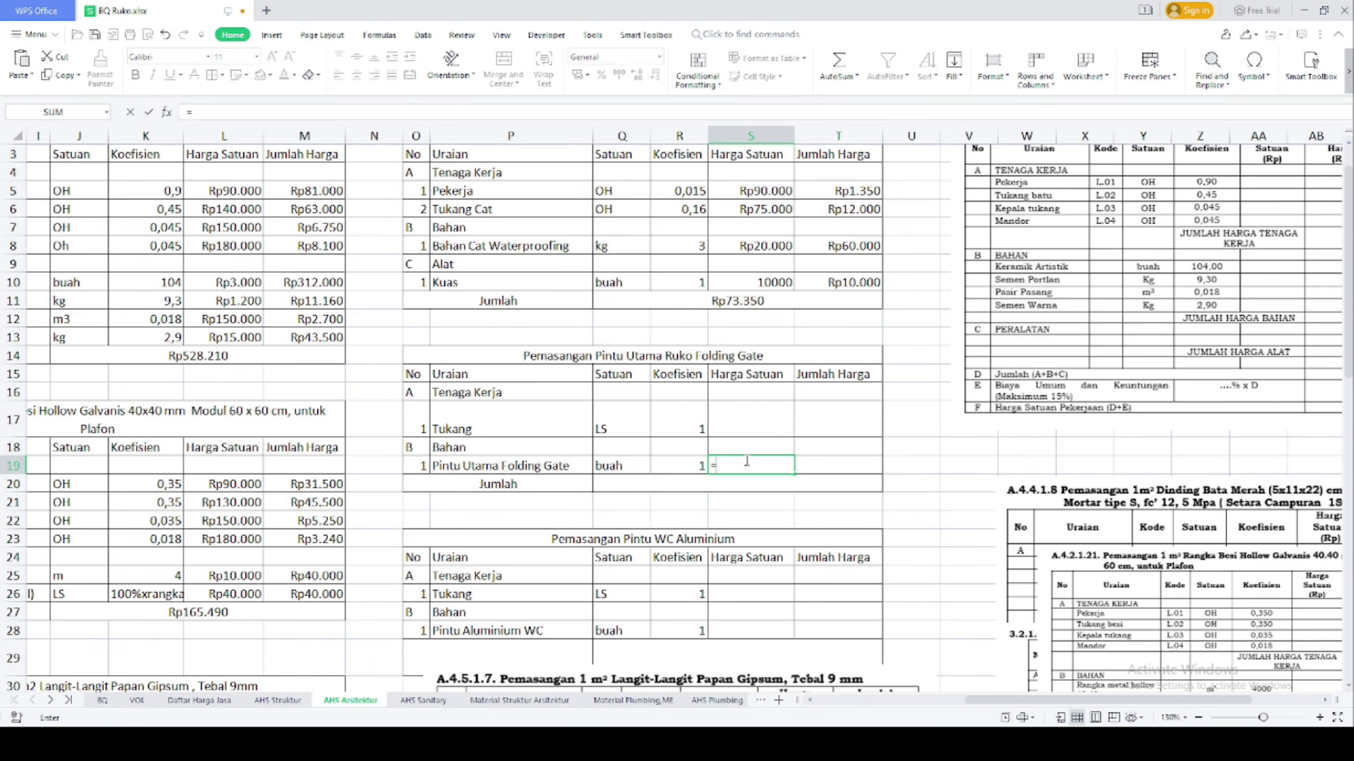
pyautogui.click(498, 701)
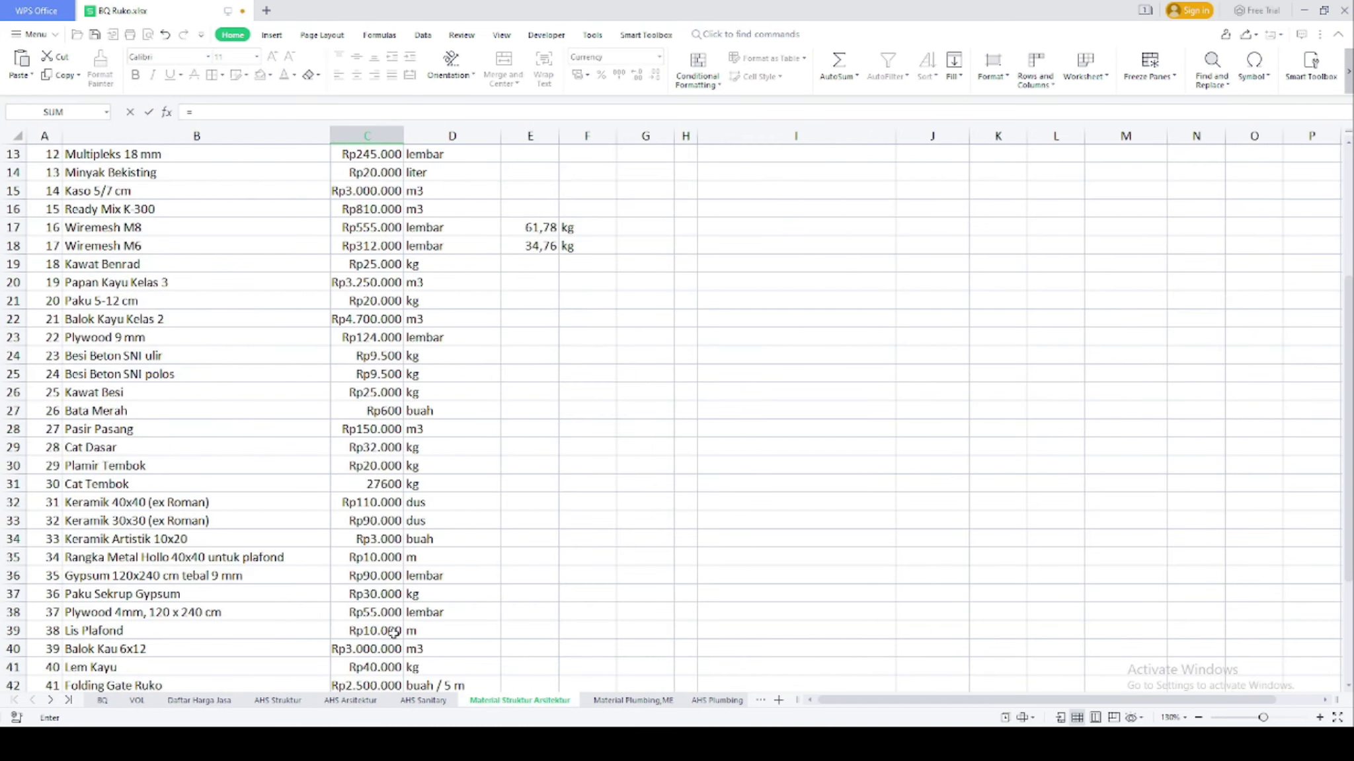
pyautogui.scroll(-4, 394, 633)
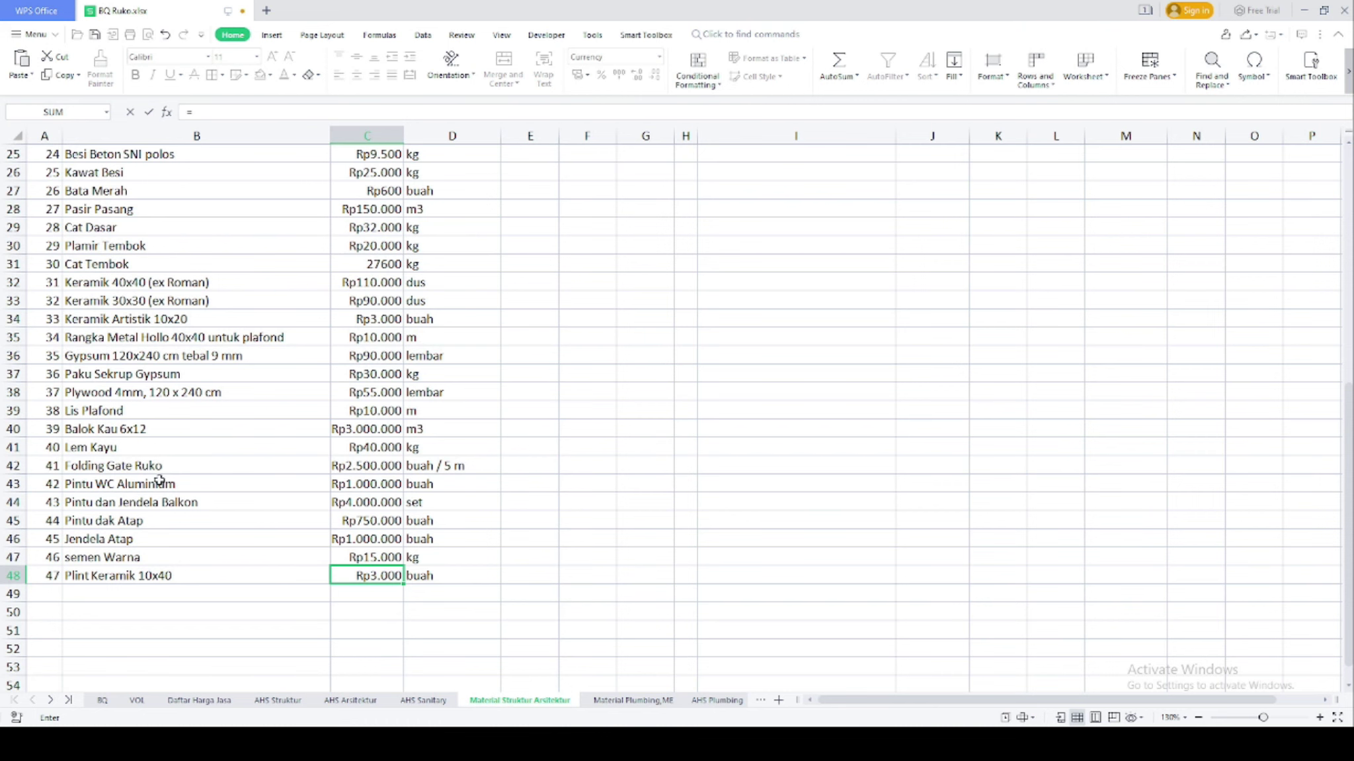
pyautogui.click(343, 472)
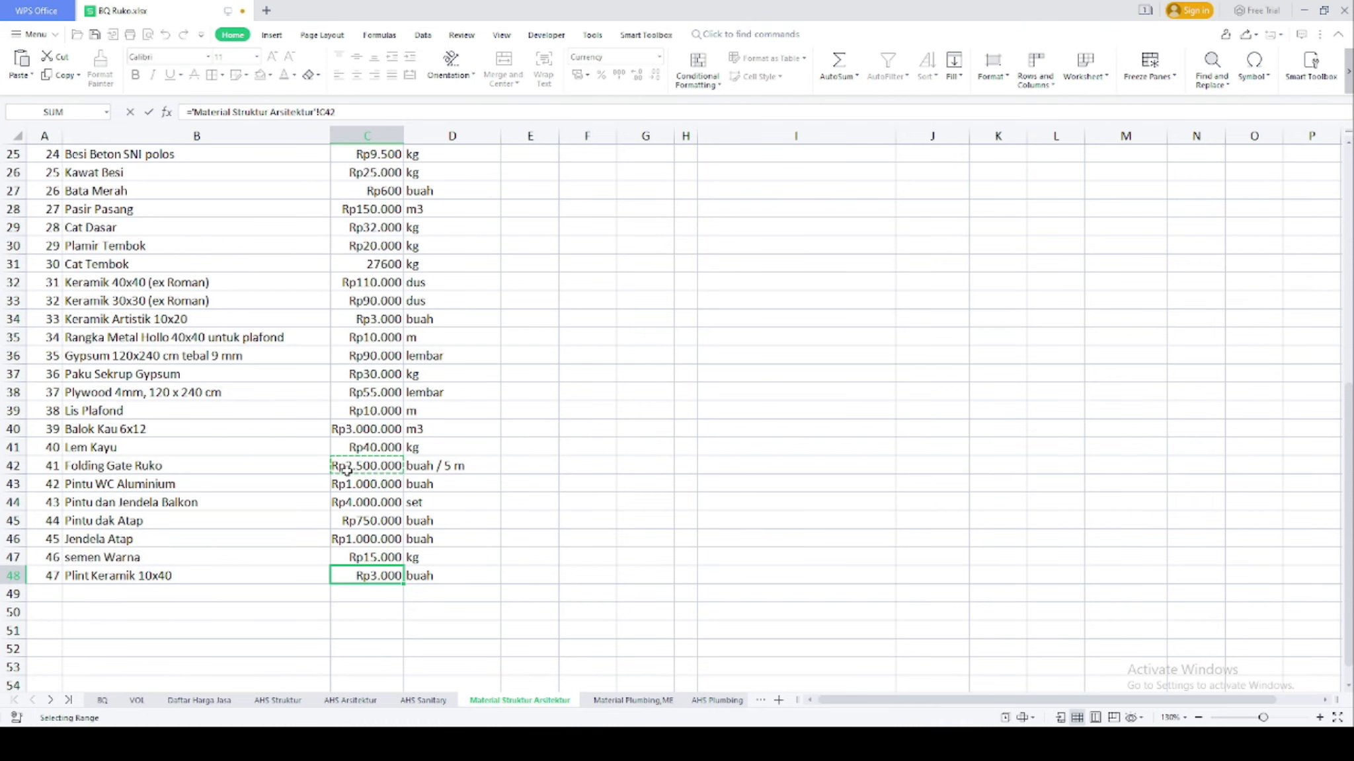
pyautogui.press('Return')
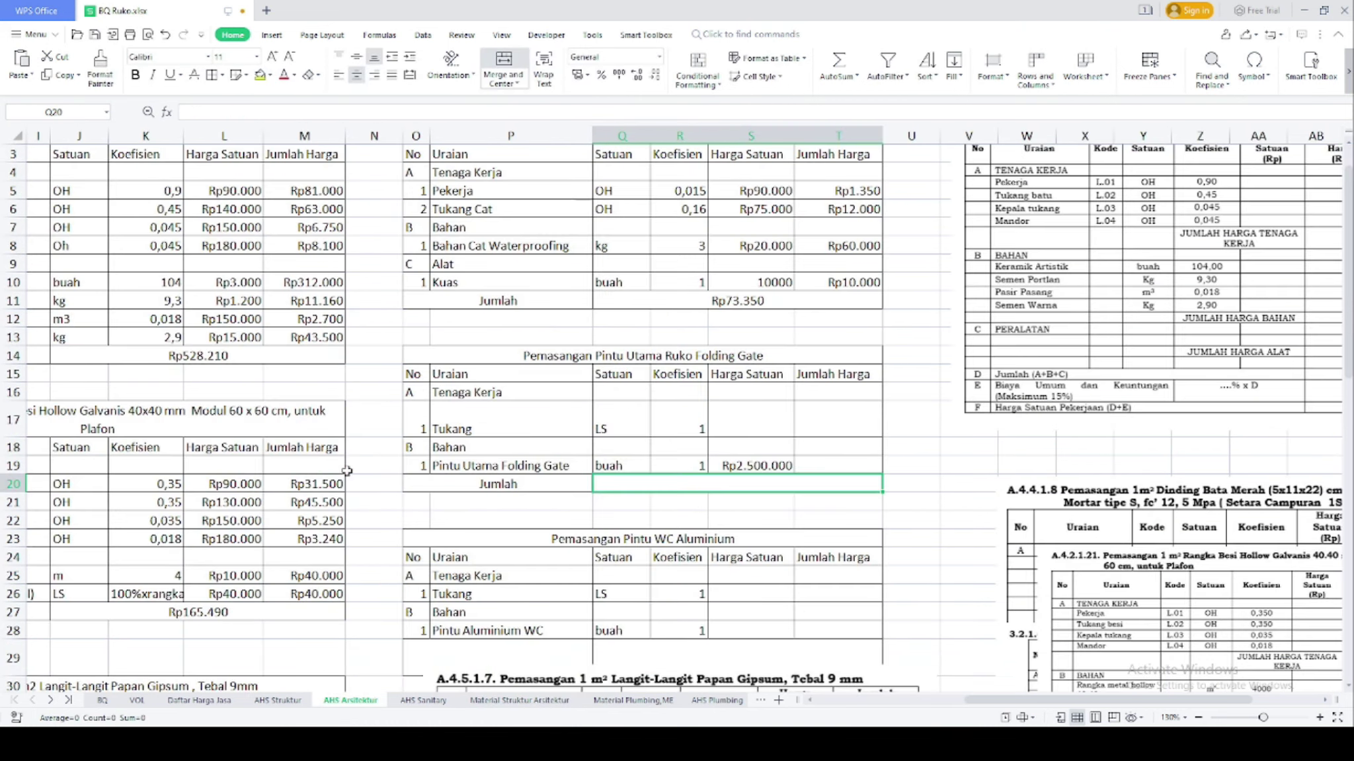
# Set the Tukang unit price in S17 of the Folding Gate table to 0,3 times the gate price in S19
pyautogui.click(751, 469)
pyautogui.click(744, 412)
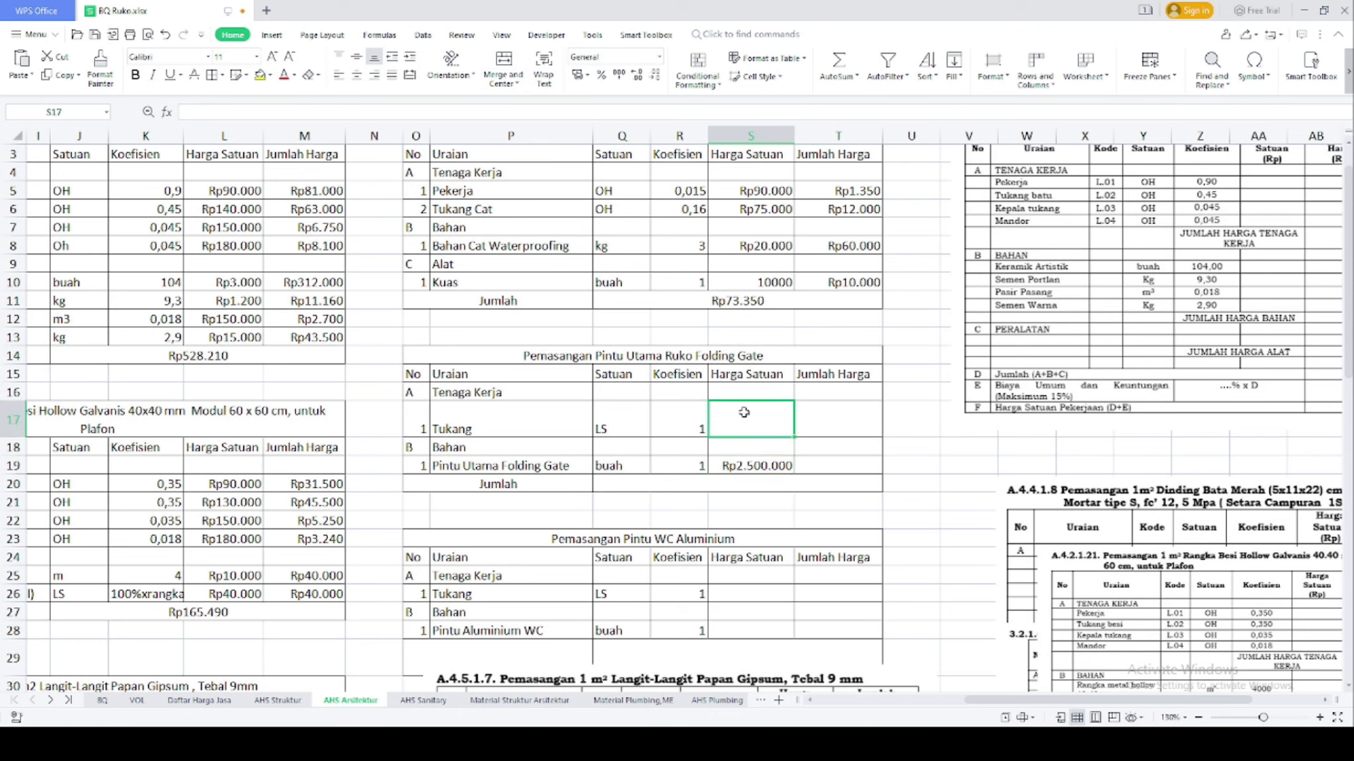
pyautogui.write('=')
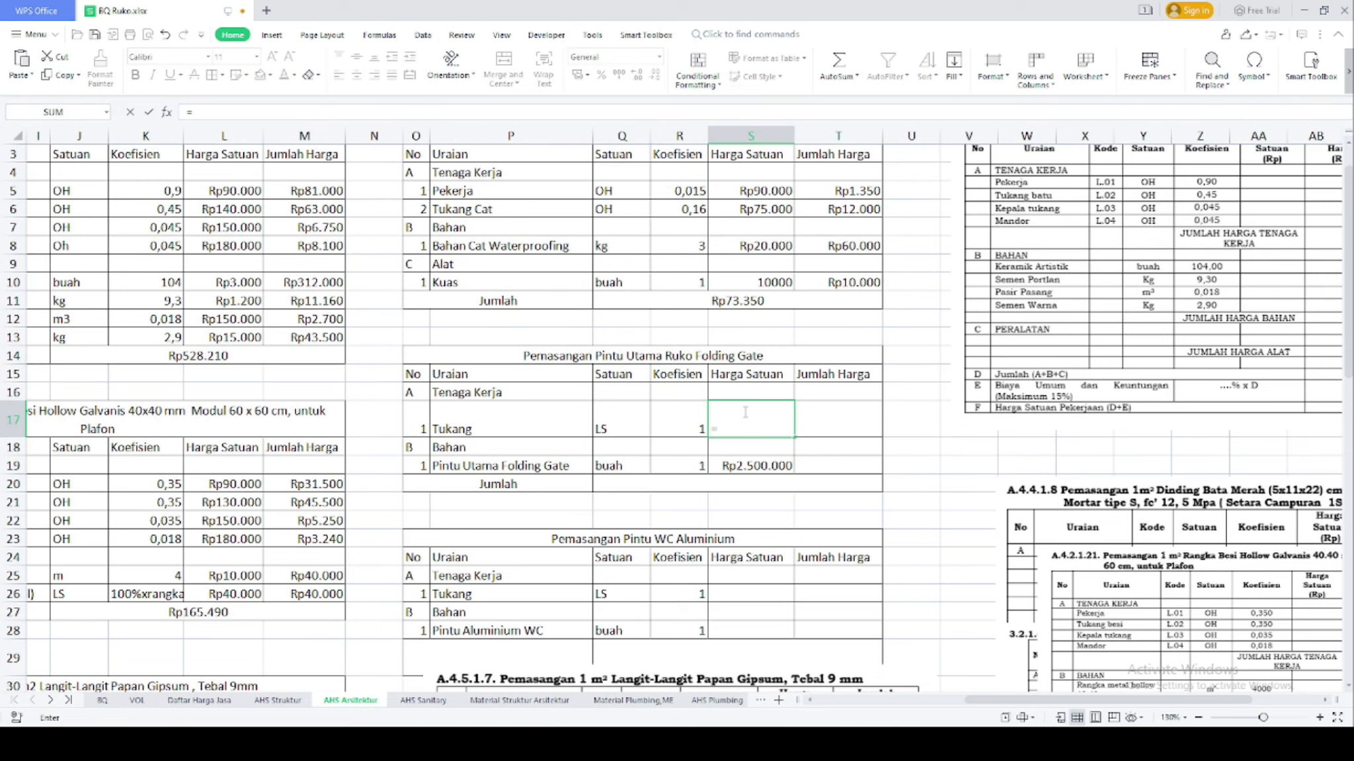
pyautogui.press('Escape')
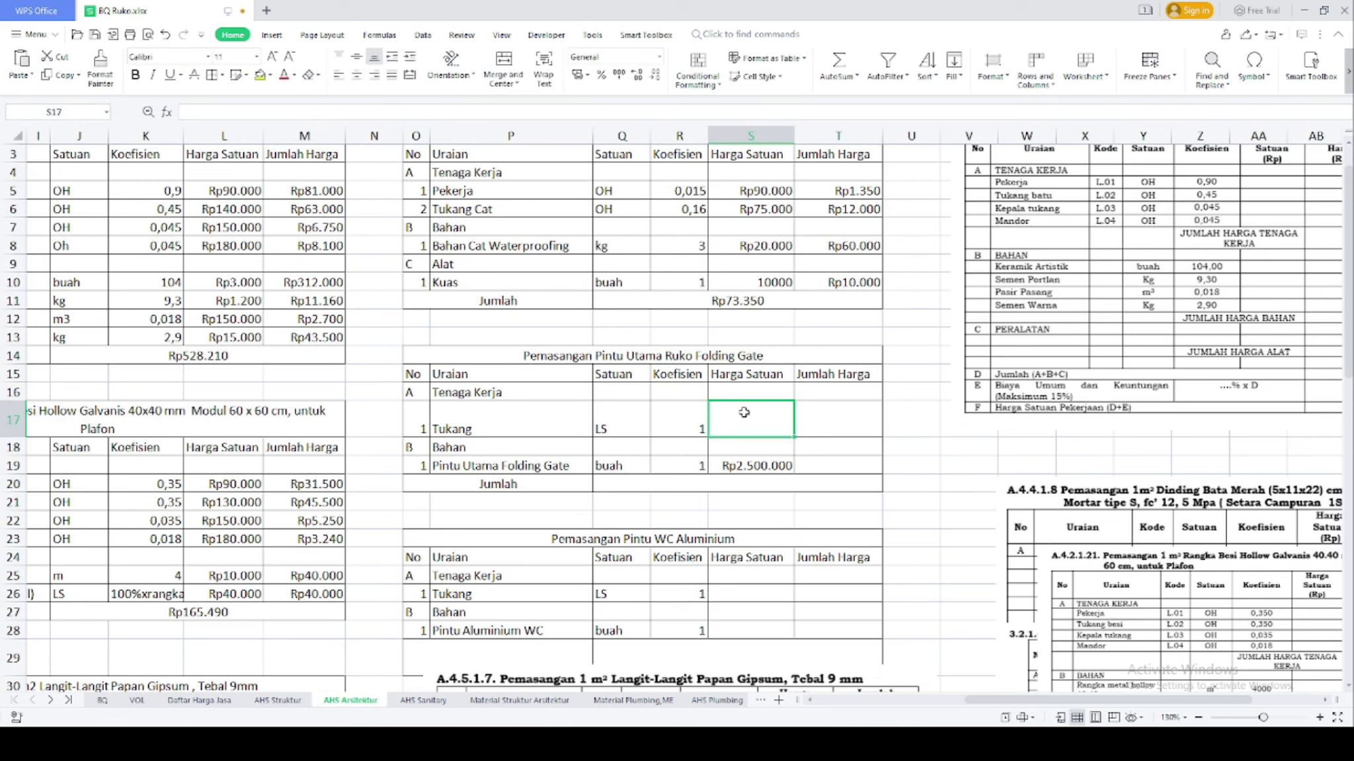
pyautogui.write('=')
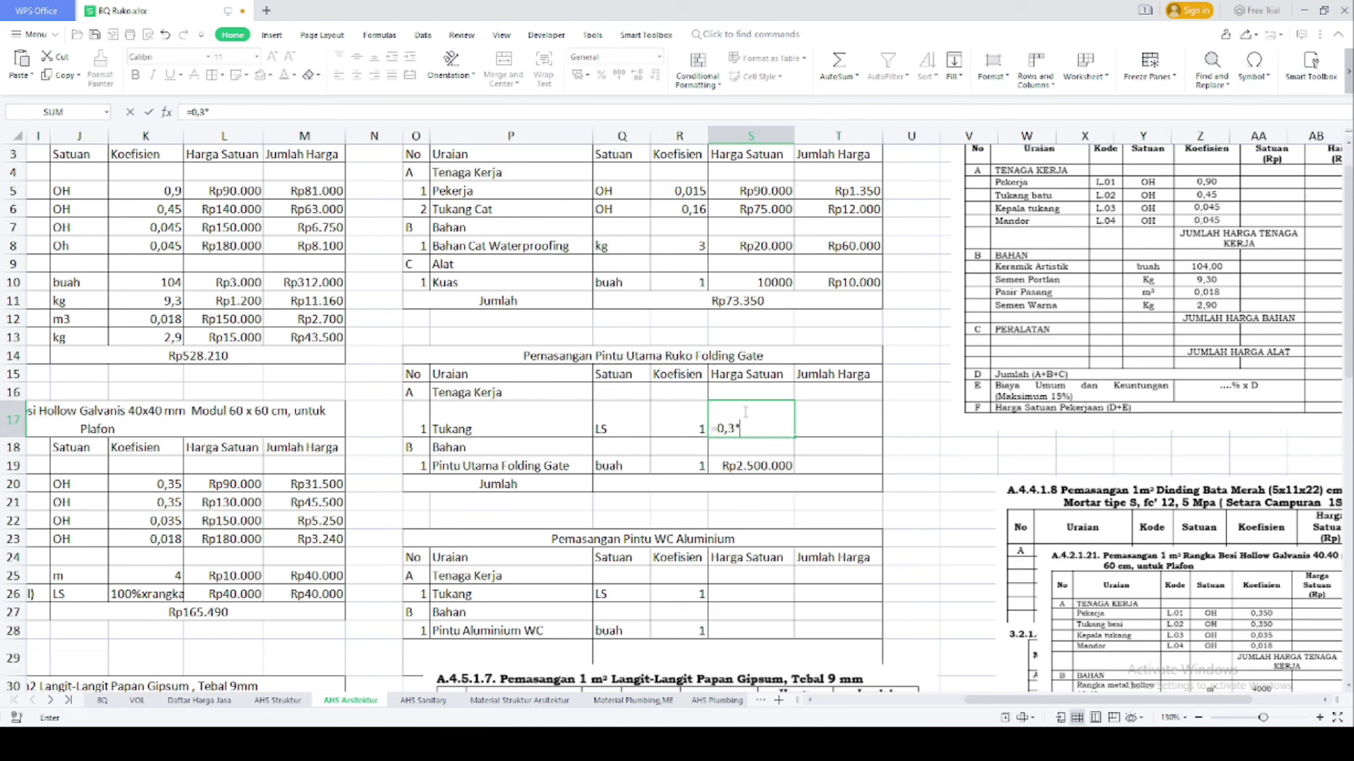
pyautogui.write('0,3*')
pyautogui.click(744, 463)
pyautogui.press('Return')
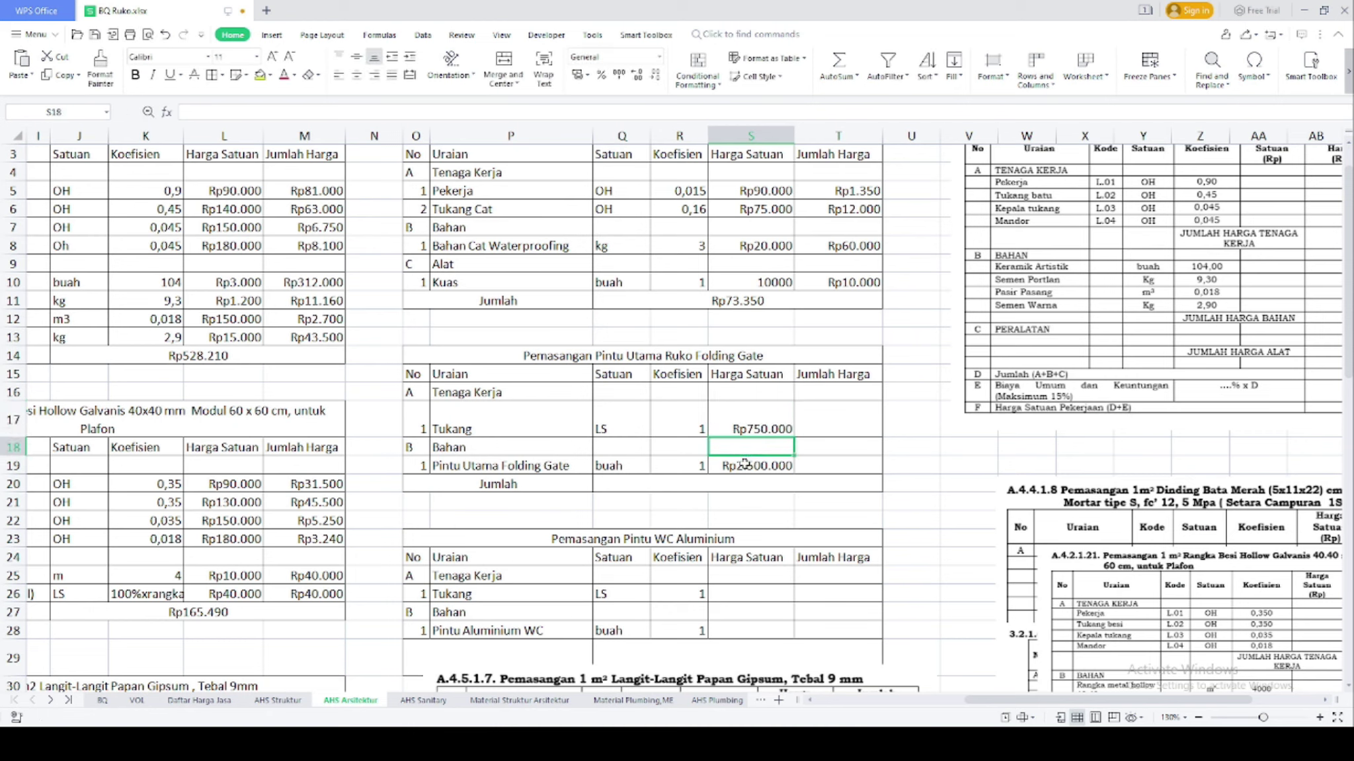
# Compute the Folding Gate table's Tukang amount in T17 as coefficient times unit price and fill the formula down to T19
pyautogui.click(825, 423)
pyautogui.write('=')
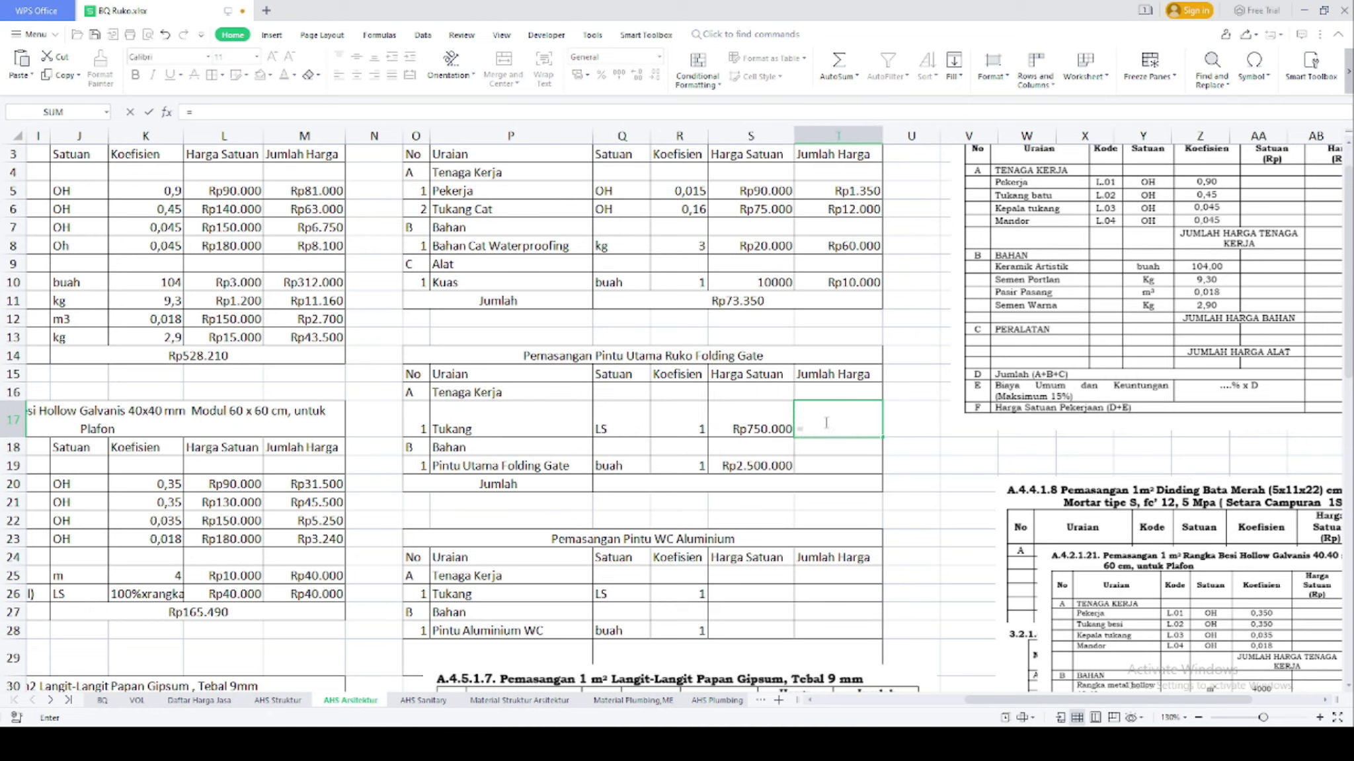
pyautogui.click(690, 419)
pyautogui.write('*')
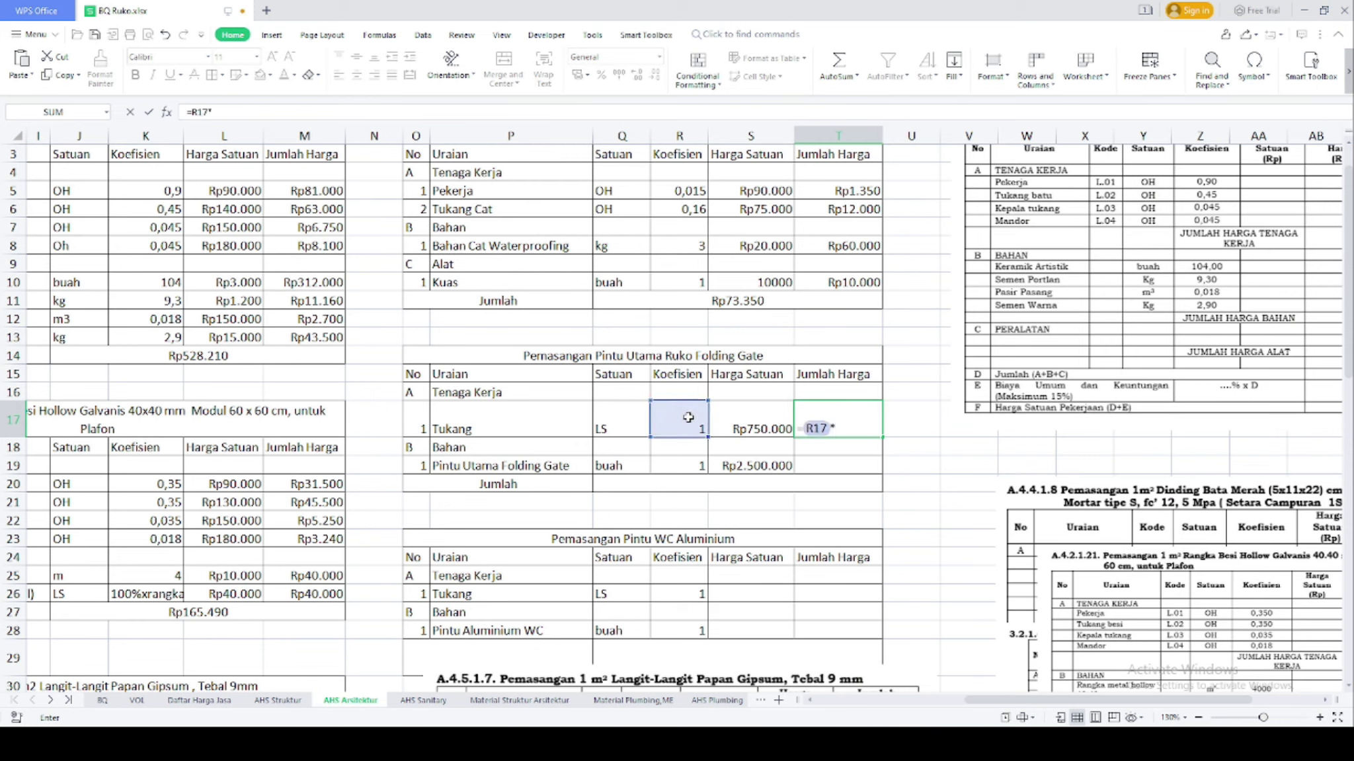
pyautogui.click(742, 424)
pyautogui.press('Return')
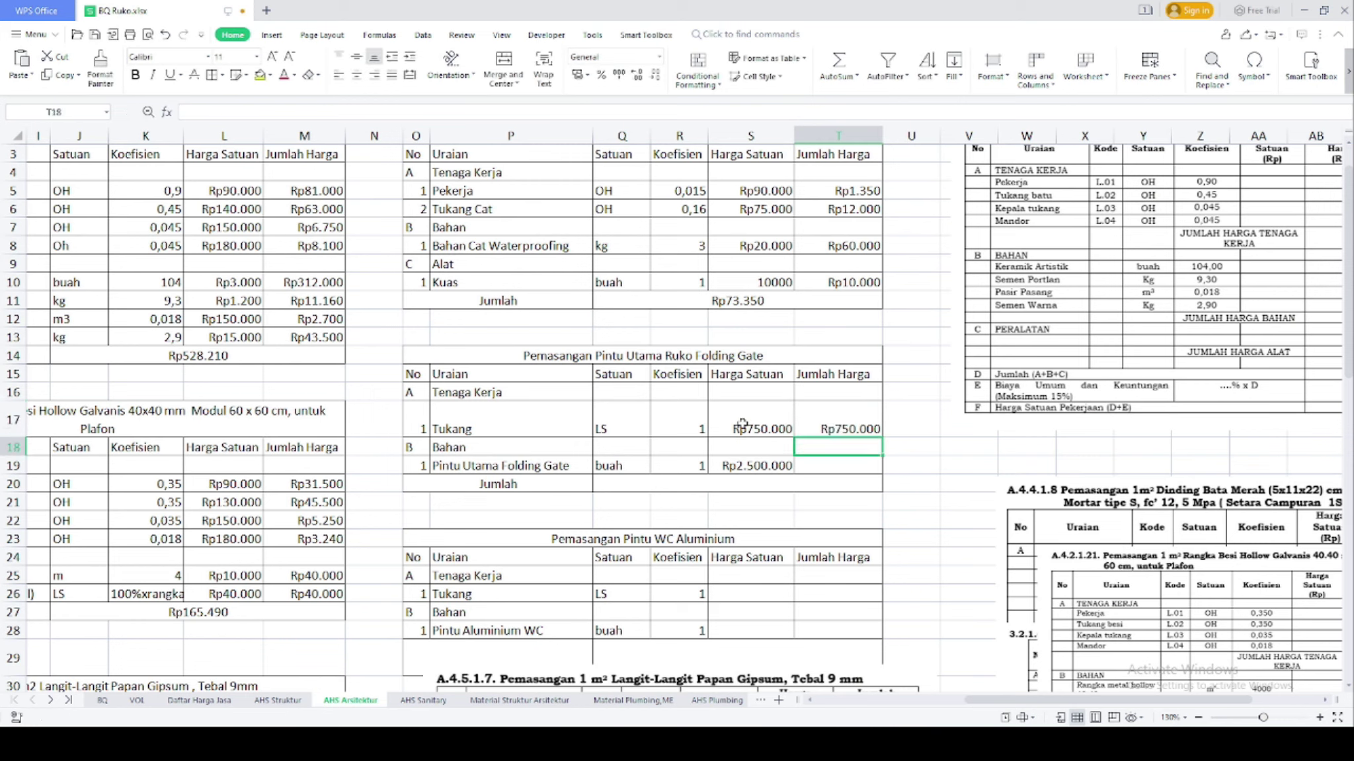
pyautogui.click(808, 421)
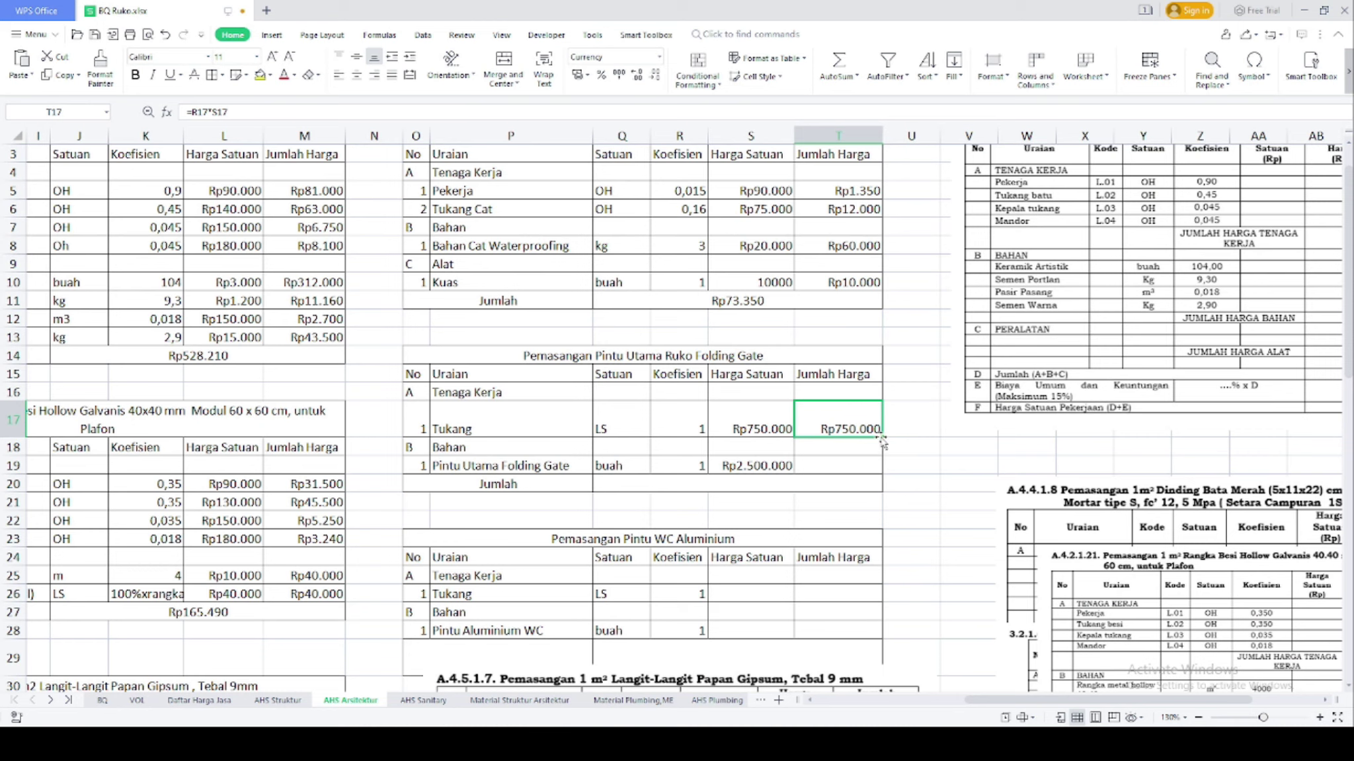
pyautogui.moveTo(882, 438); pyautogui.dragTo(873, 470)
pyautogui.click(859, 465)
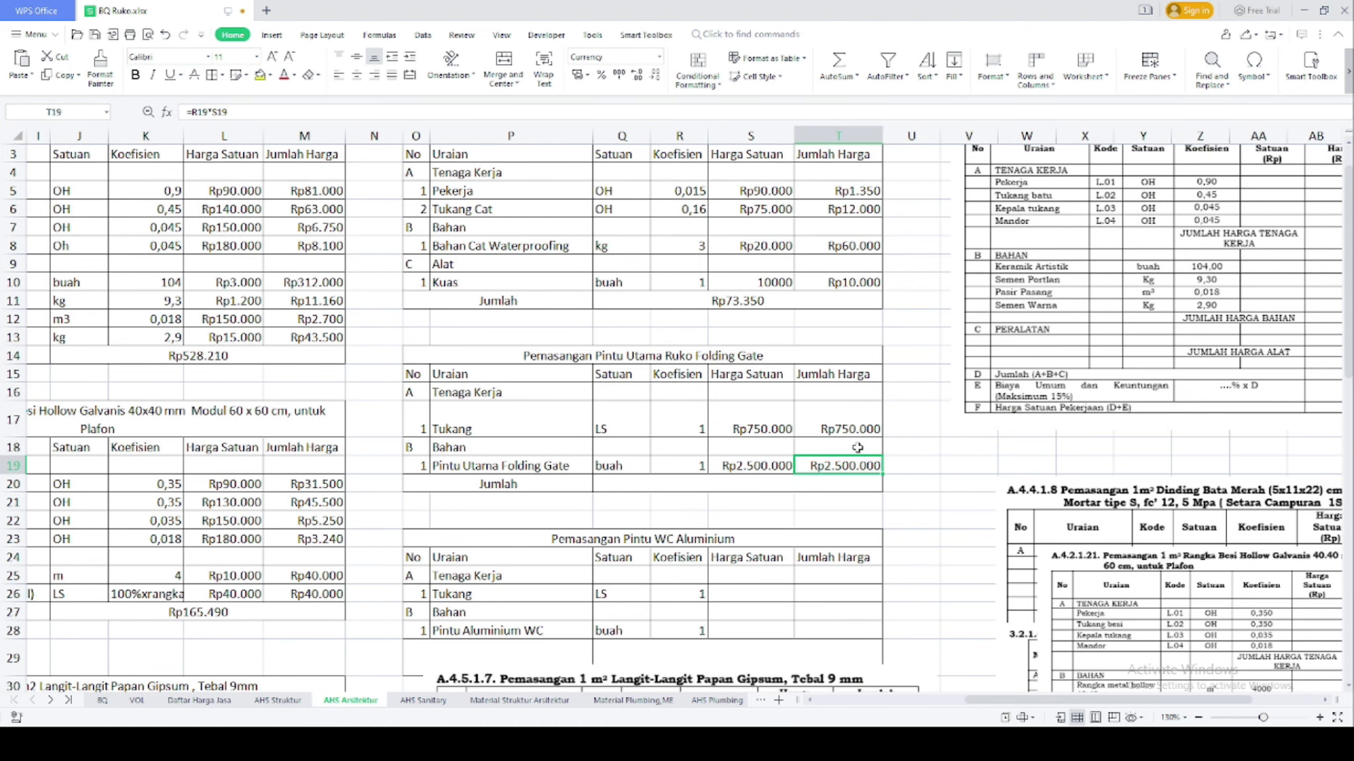
# Move the gypsum ceiling reference picture clear of the Pintu WC Aluminium table and label the table's last row Jumlah in P29
pyautogui.scroll(-2, 664, 629)
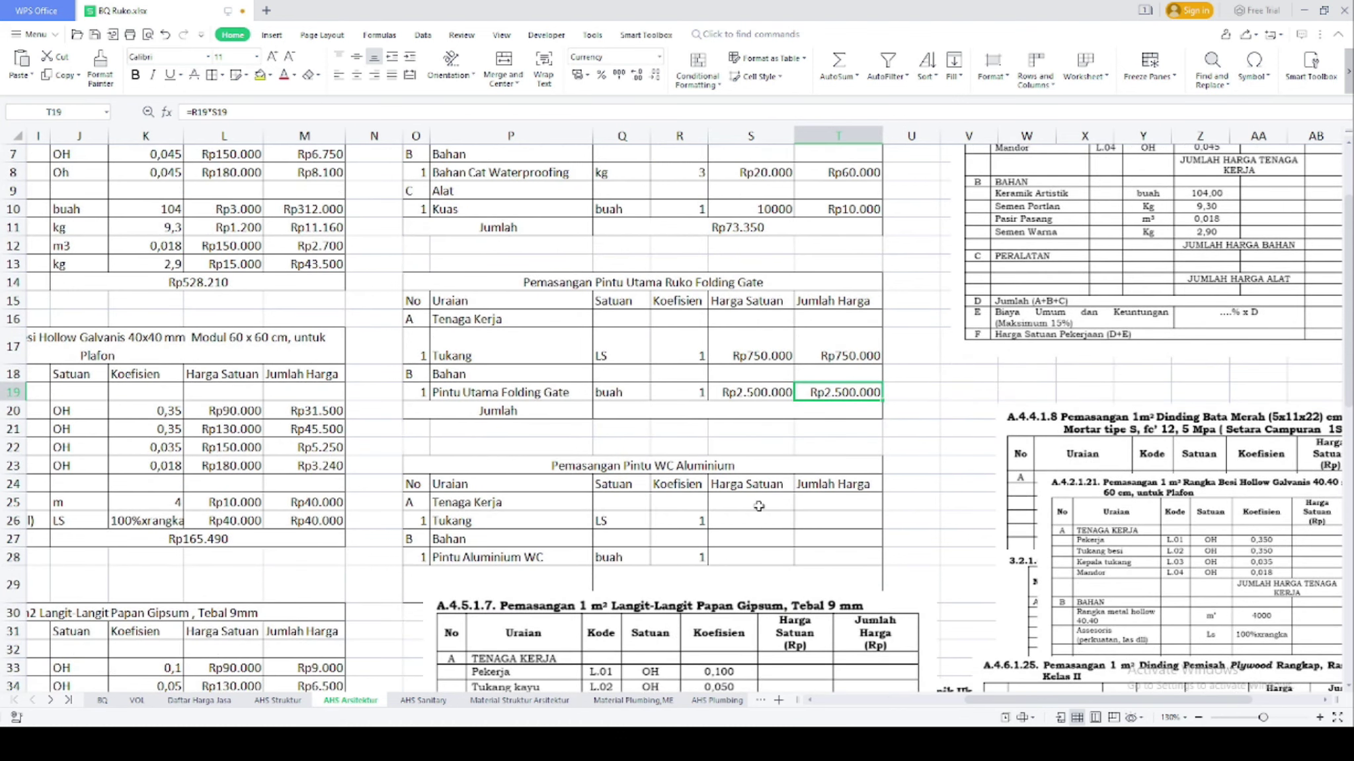
pyautogui.scroll(-1, 745, 520)
pyautogui.click(746, 487)
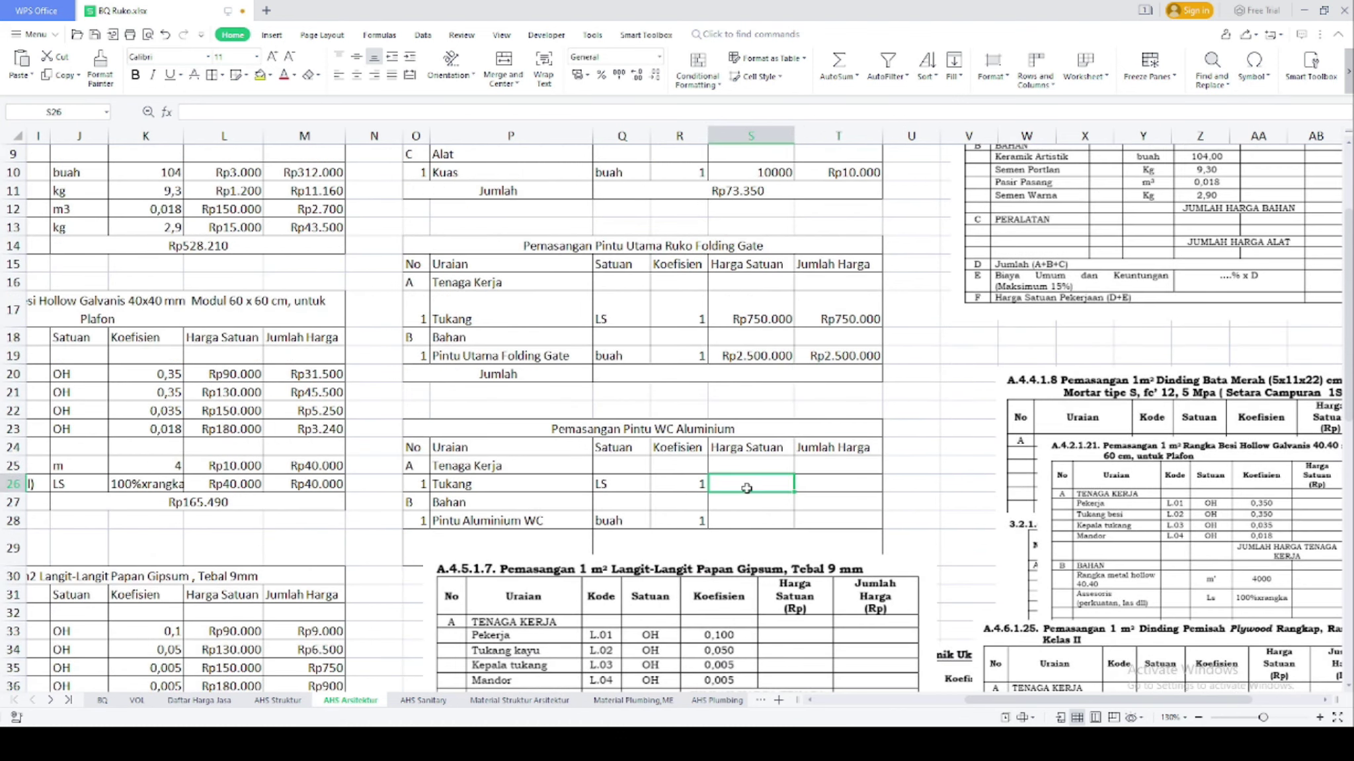
pyautogui.scroll(-3, 746, 488)
pyautogui.click(750, 337)
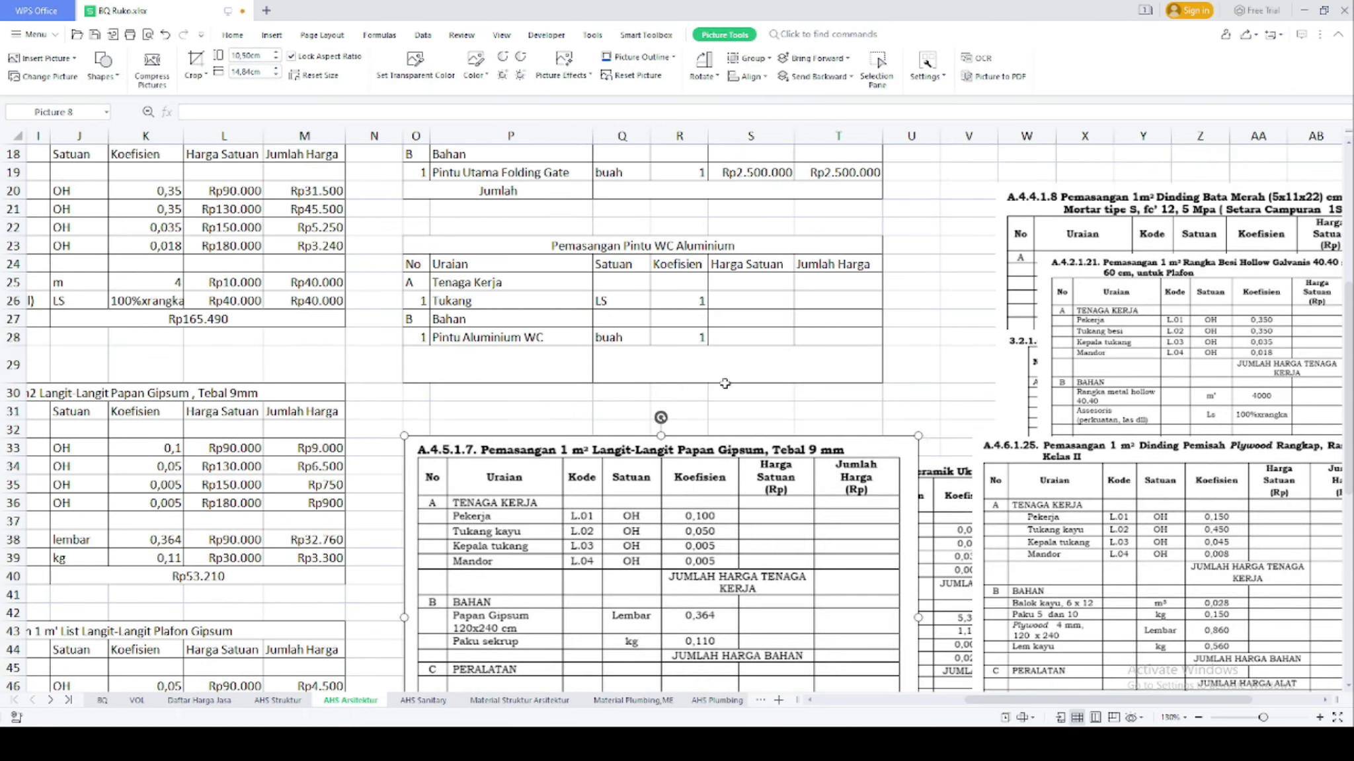
pyautogui.click(516, 702)
pyautogui.click(367, 484)
pyautogui.hotkey('ctrl', 'pageup')
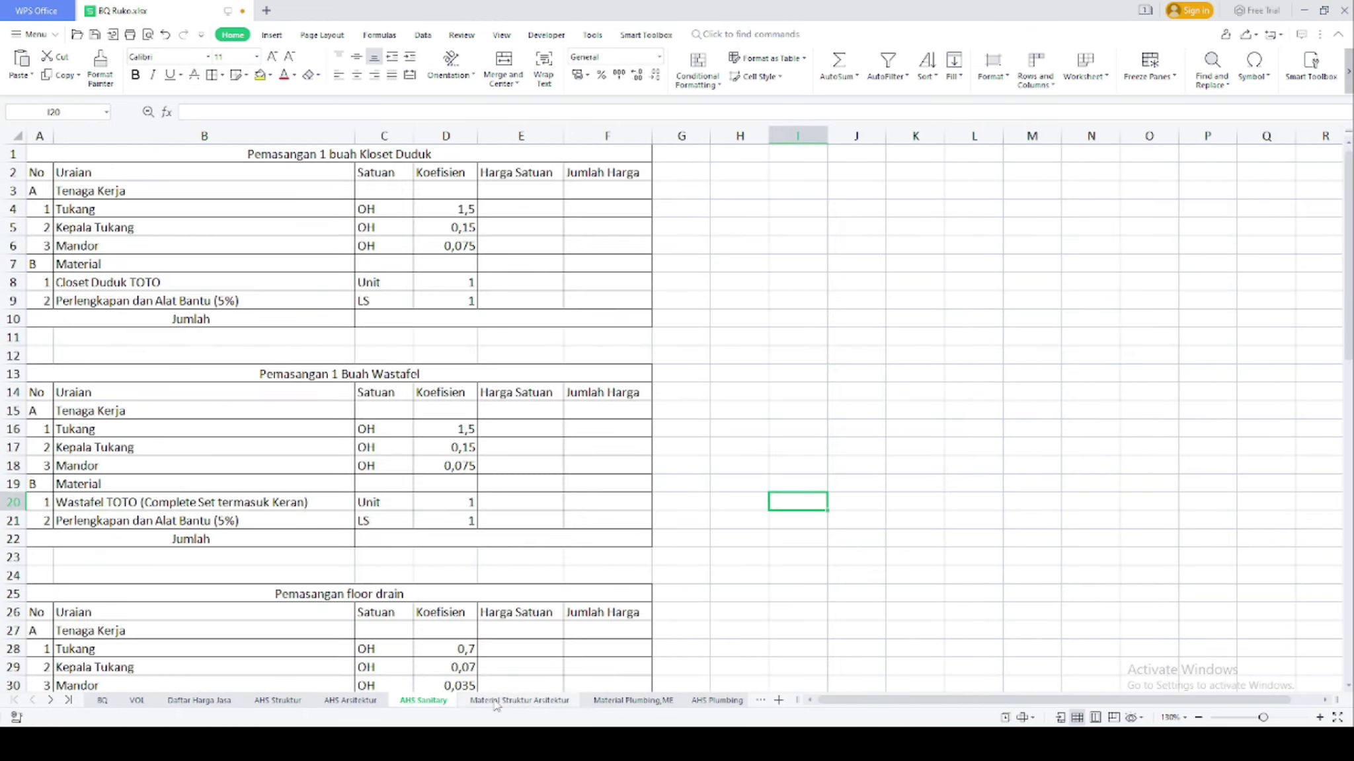
pyautogui.hotkey('ctrl', 'pageup')
pyautogui.scroll(2, 651, 524)
pyautogui.click(497, 473)
pyautogui.write('Jumlah')
# Link S28 to the Pintu WC Aluminium price in the material list and set the Tukang unit price in S26 to 0,3 times S28
pyautogui.scroll(-3, 497, 474)
pyautogui.click(812, 486)
pyautogui.click(751, 447)
pyautogui.write('=')
pyautogui.click(519, 699)
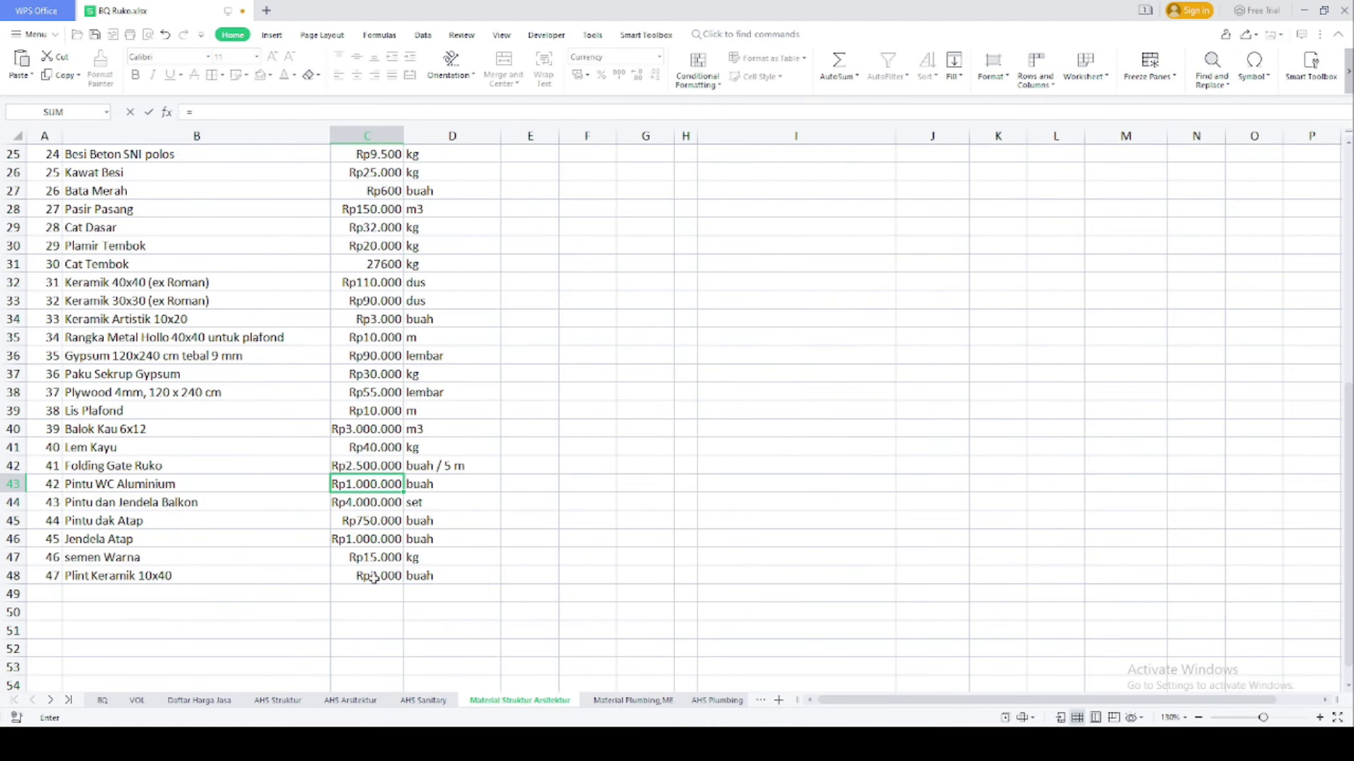
pyautogui.hotkey('ctrl', 'pageup')
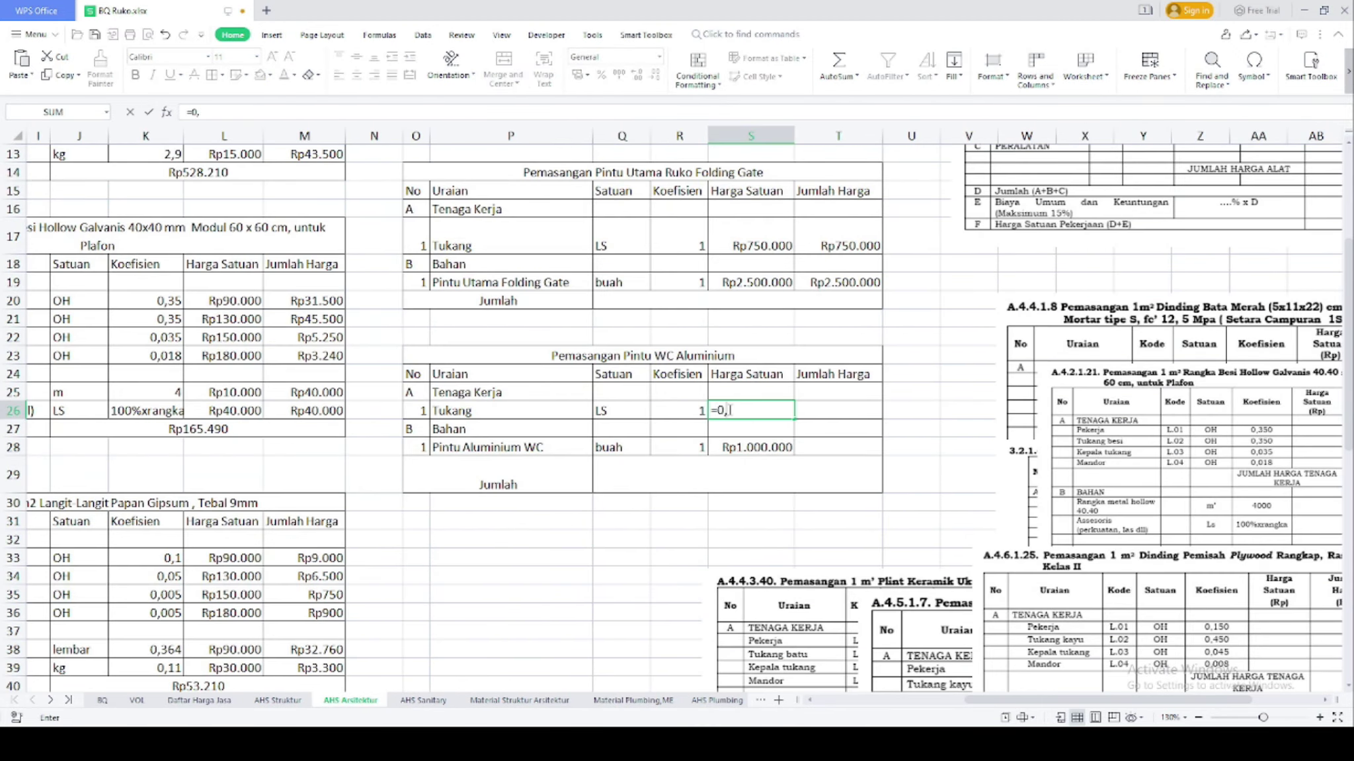
pyautogui.click(750, 447)
pyautogui.press('Return')
# Multiply coefficient by unit price in T26 of the Pintu WC Aluminium table and copy the formula to T28
pyautogui.click(838, 411)
pyautogui.write('=')
pyautogui.click(686, 405)
pyautogui.write('*')
pyautogui.click(750, 411)
pyautogui.press('Return')
pyautogui.click(838, 411)
pyautogui.hotkey('ctrl', 'c')
pyautogui.click(838, 447)
pyautogui.hotkey('ctrl', 'v')
# Total the Pintu WC Aluminium amounts in the row 29 Jumlah cell with a SUM of T26:T28
pyautogui.click(738, 476)
pyautogui.write('=sum(')
pyautogui.moveTo(838, 411); pyautogui.dragTo(838, 447)
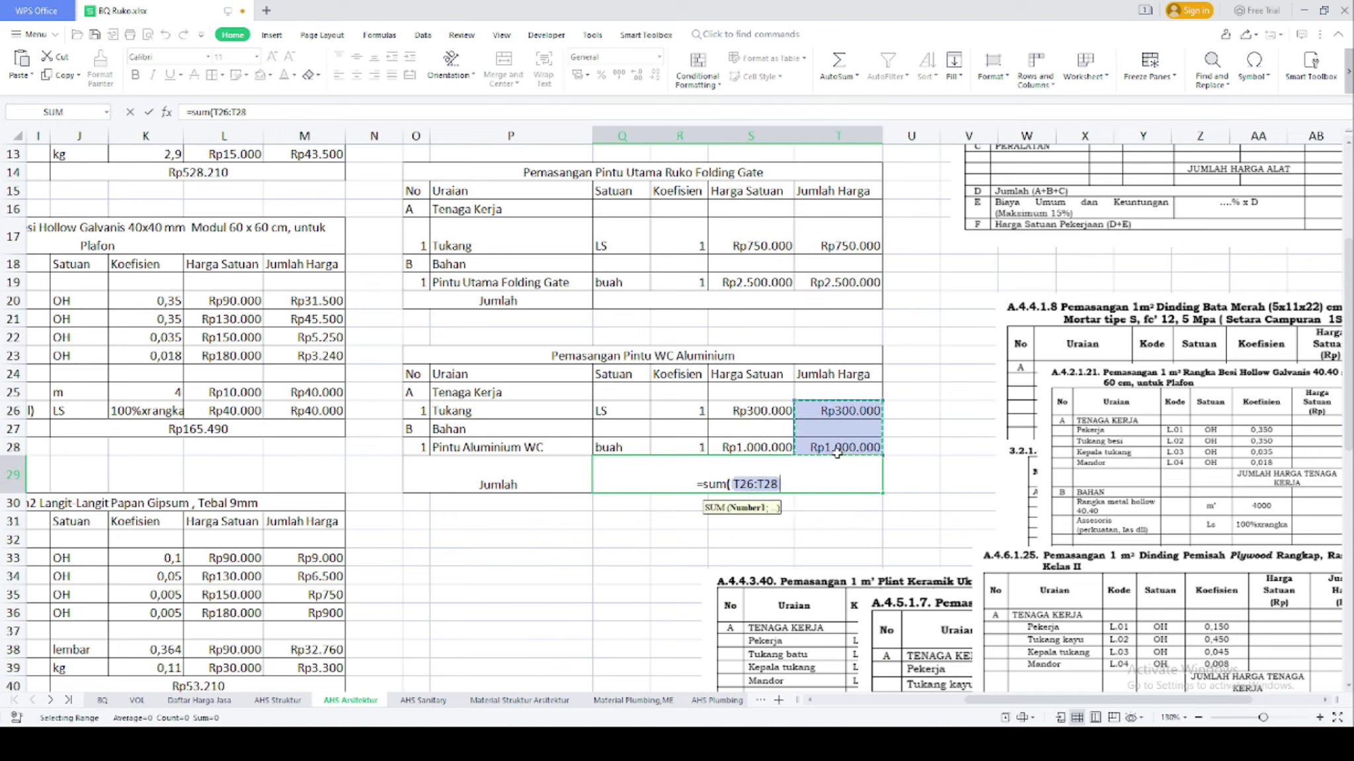
pyautogui.press('Return')
# Total the Folding Gate amounts in the row 20 Jumlah cell with a SUM of T17:T19
pyautogui.click(799, 299)
pyautogui.write('=sum(')
pyautogui.moveTo(838, 245); pyautogui.dragTo(838, 282)
pyautogui.press('Return')
pyautogui.scroll(4, 771, 322)
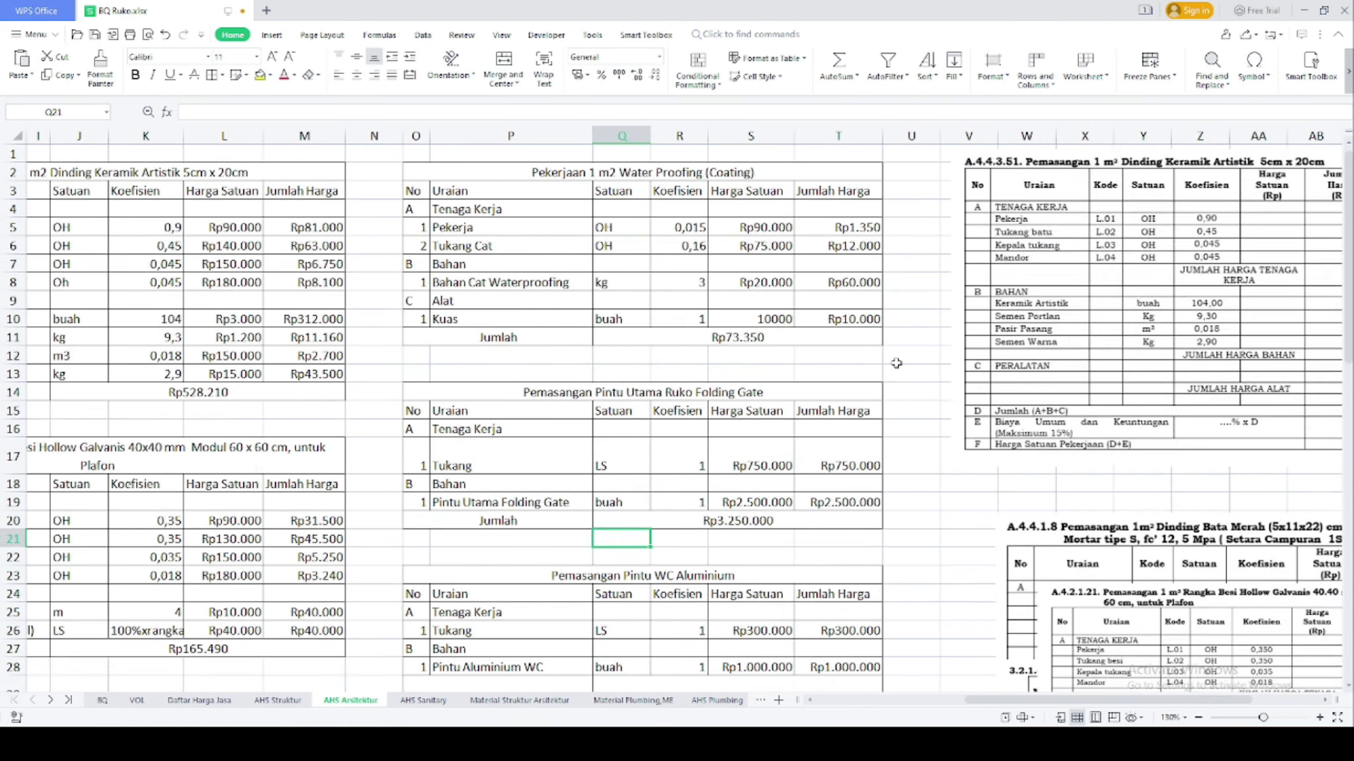
# Look over the analysis tables on the AHS Sanitary sheet, from Kloset Duduk down past the Shower table
pyautogui.scroll(-6, 772, 321)
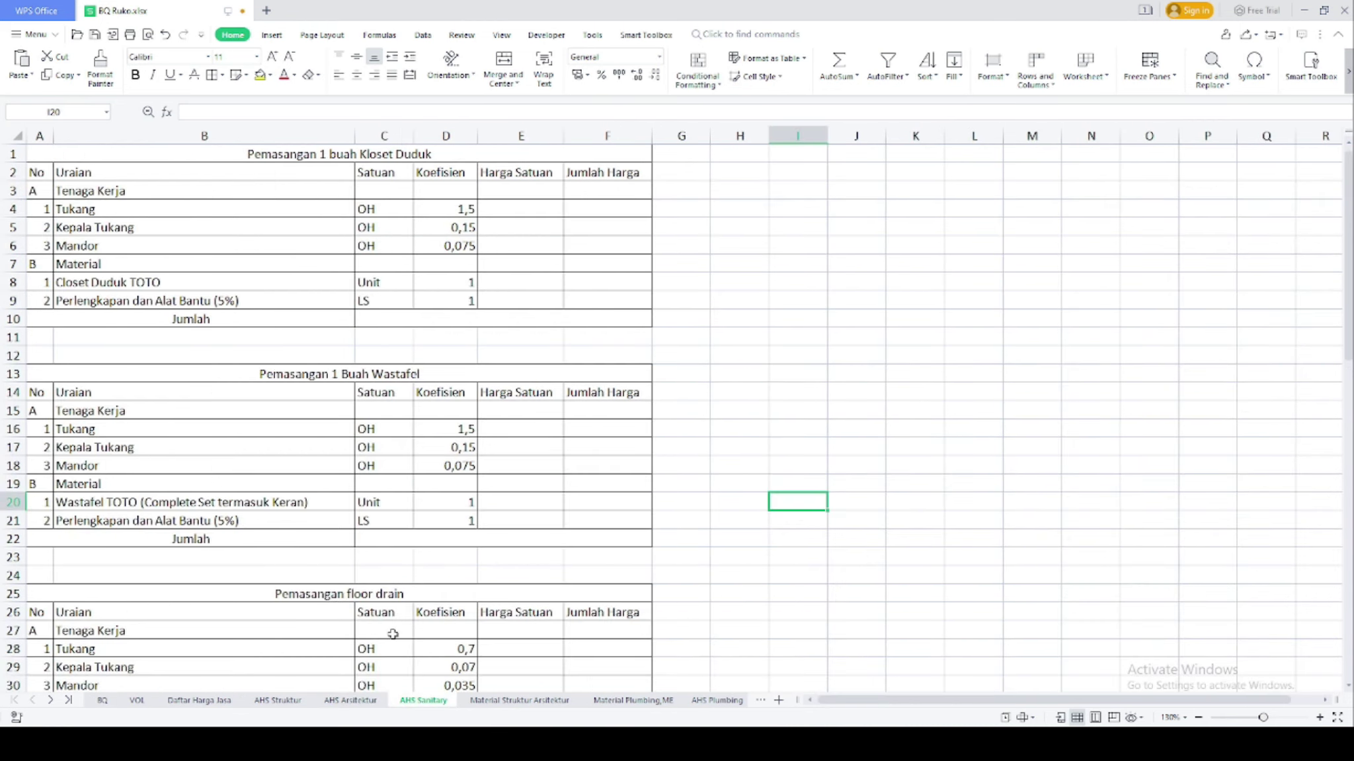
pyautogui.scroll(-11, 393, 635)
pyautogui.scroll(-6, 393, 573)
pyautogui.scroll(11, 392, 568)
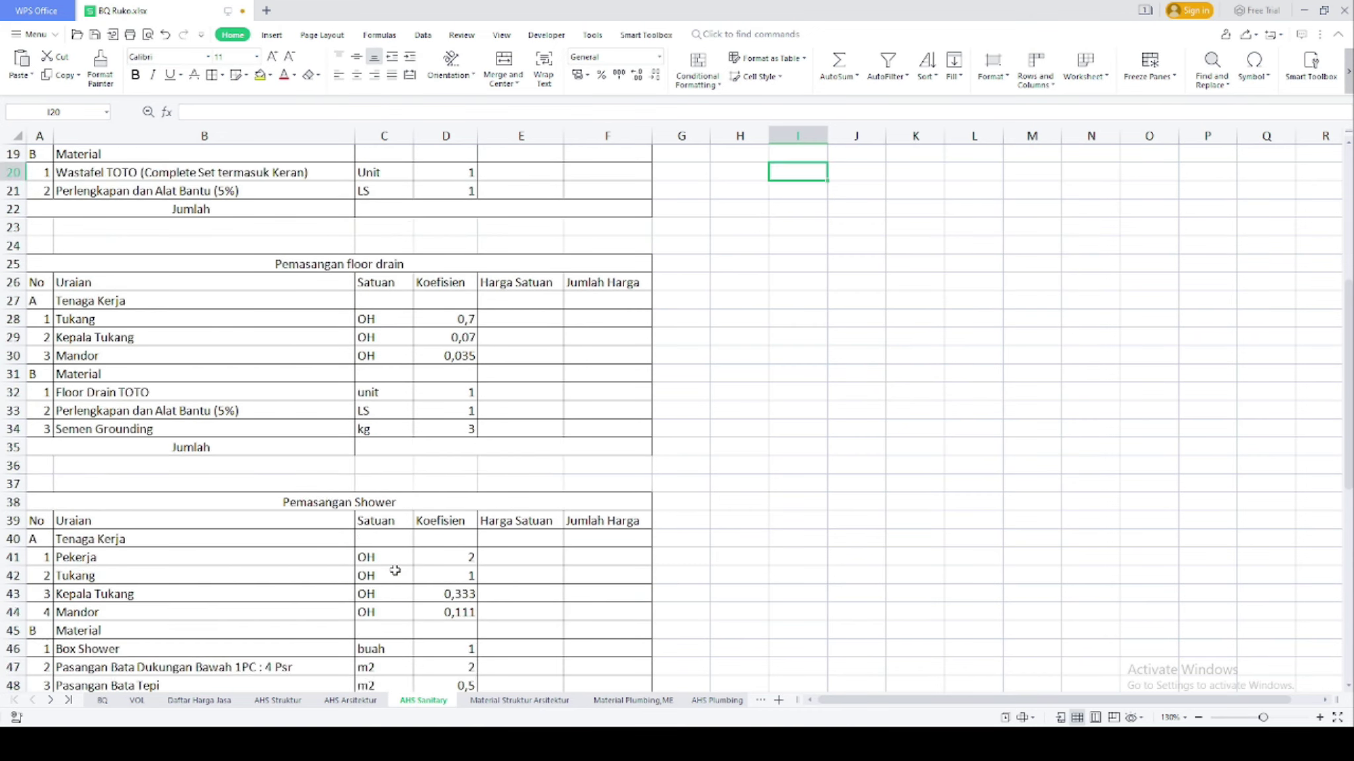
pyautogui.scroll(6, 395, 570)
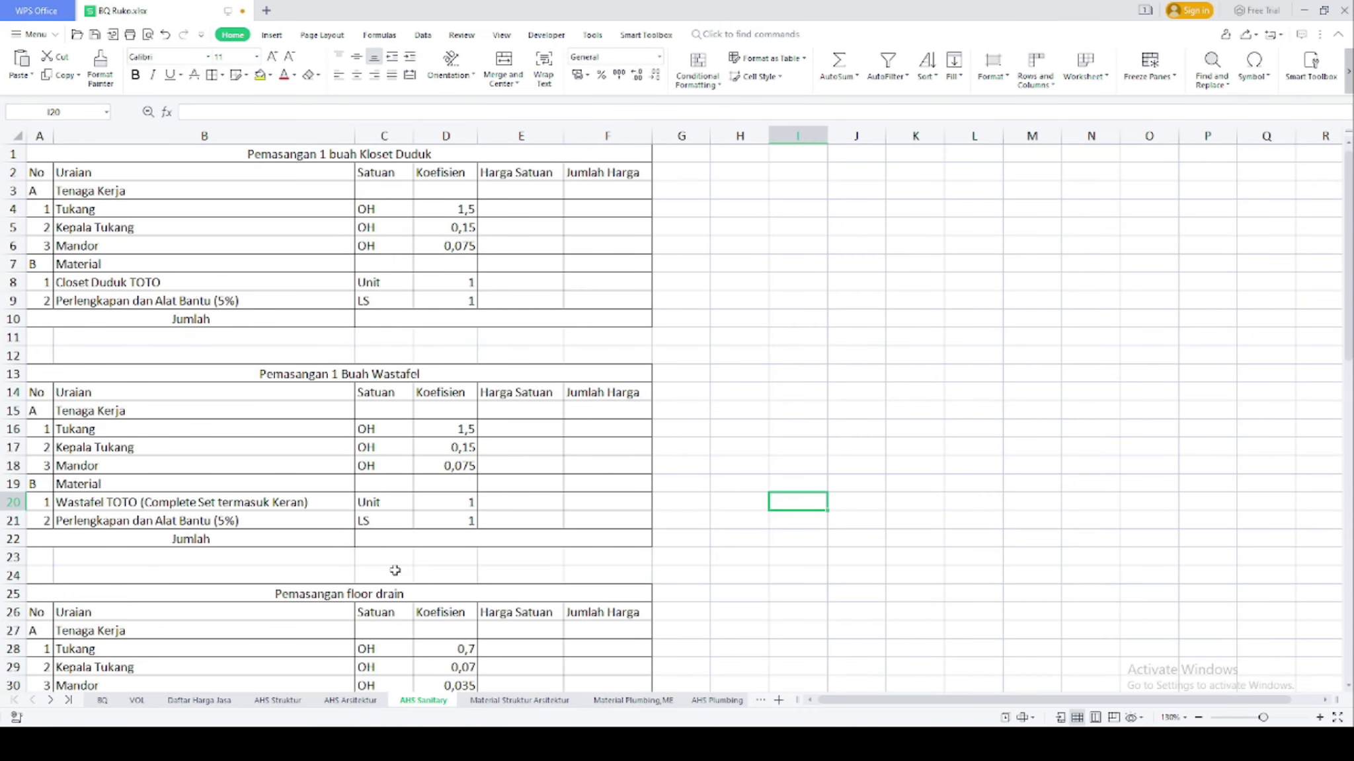
pyautogui.click(347, 701)
pyautogui.click(423, 701)
# Link the Tukang unit price in E4 of the Kloset Duduk table to the Pekerja wage in Daftar Harga Jasa
pyautogui.click(539, 207)
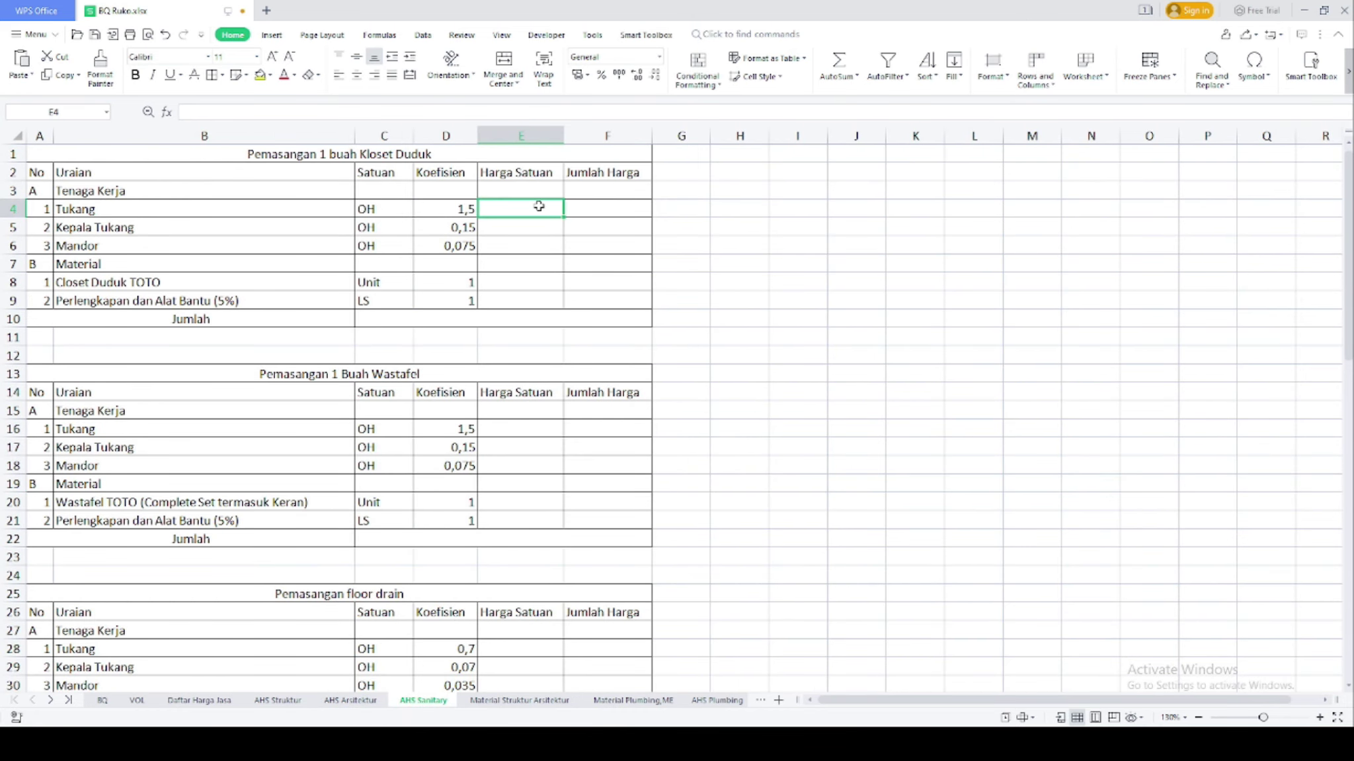
pyautogui.write('=')
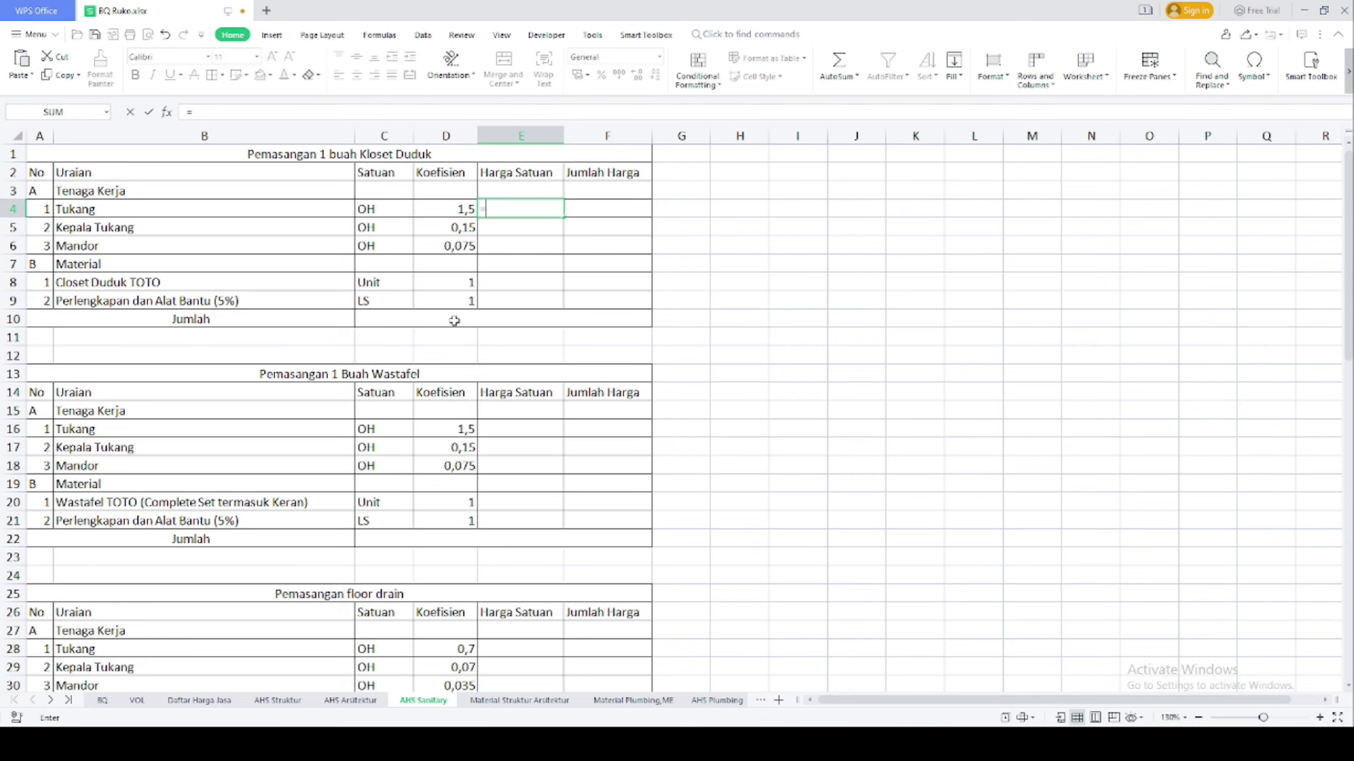
pyautogui.press('Escape')
pyautogui.write('=')
pyautogui.click(199, 700)
pyautogui.click(512, 291)
pyautogui.press('Return')
# Link the Kepala Tukang and Mandor unit prices in E5 and E6 to their wages in Daftar Harga Jasa
pyautogui.write('=')
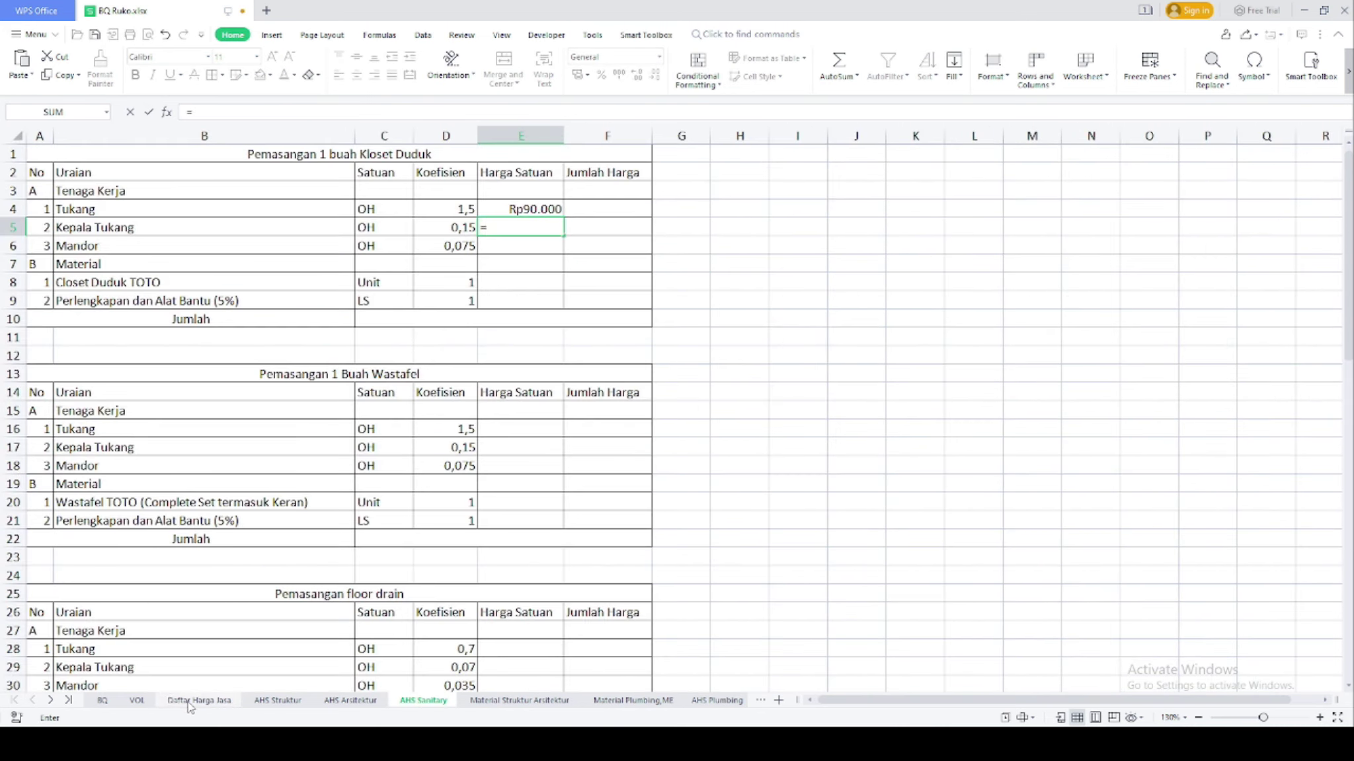
pyautogui.click(199, 700)
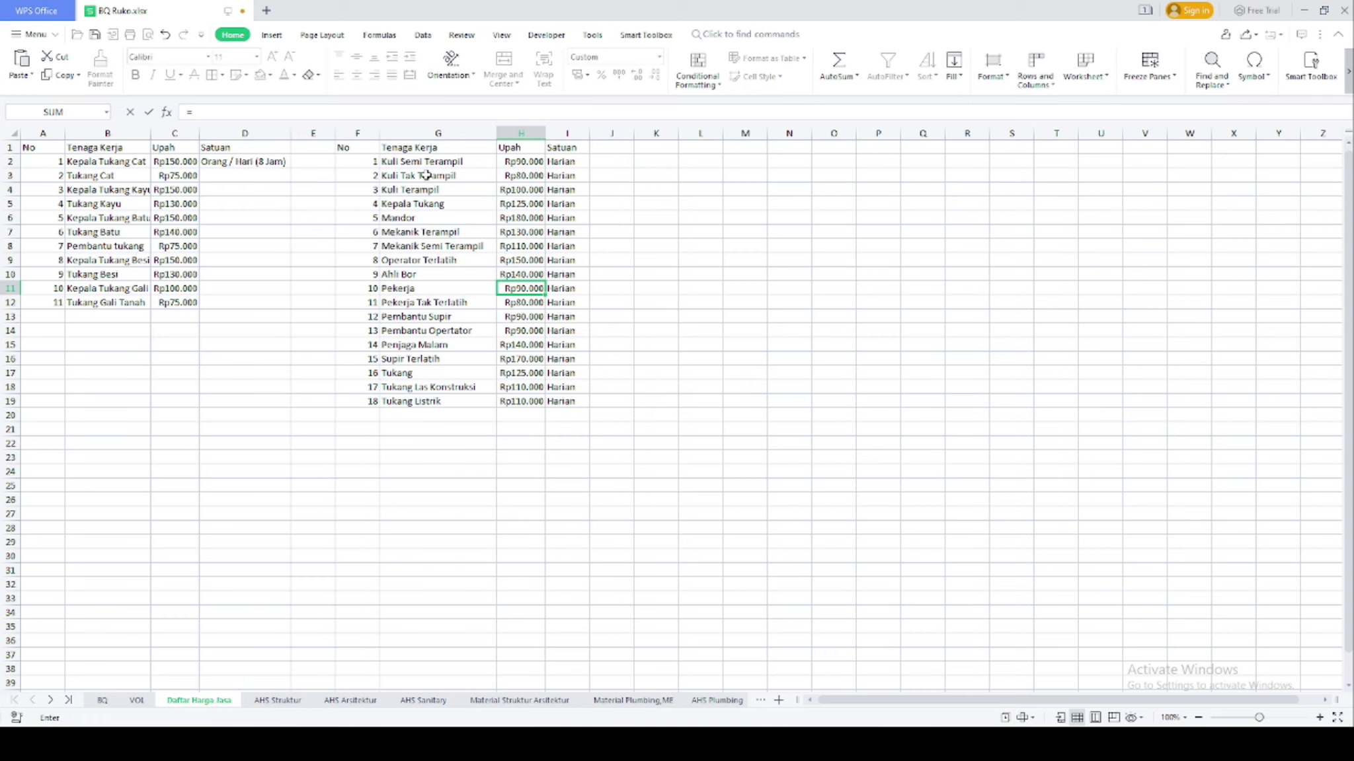
pyautogui.click(509, 206)
pyautogui.press('Return')
pyautogui.write('=')
pyautogui.click(199, 700)
pyautogui.click(521, 218)
pyautogui.press('Return')
# Link the Closet Duduk TOTO unit price in E8 to the Kloset Duduk price in C2 of Material Plumbing,ME
pyautogui.click(520, 282)
pyautogui.write('=')
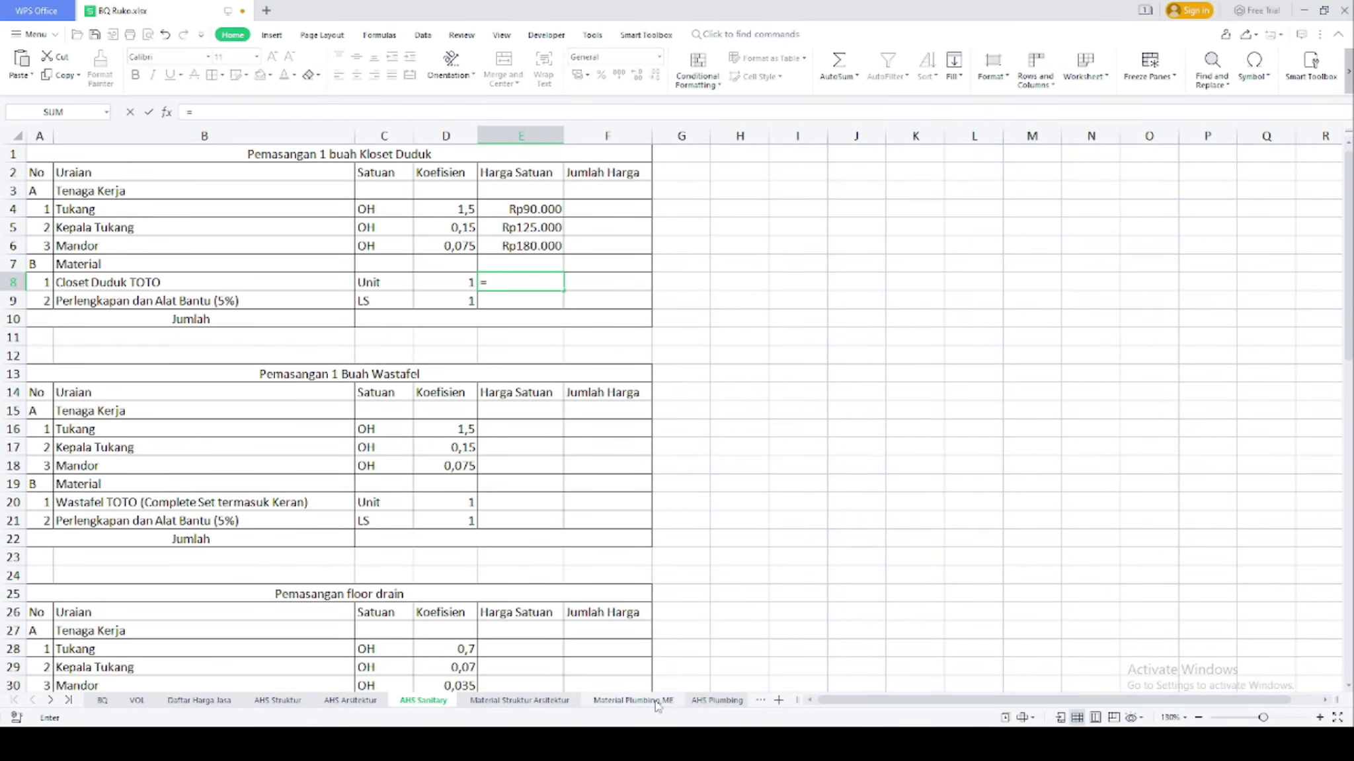
pyautogui.click(605, 707)
pyautogui.scroll(3, 440, 604)
pyautogui.click(359, 302)
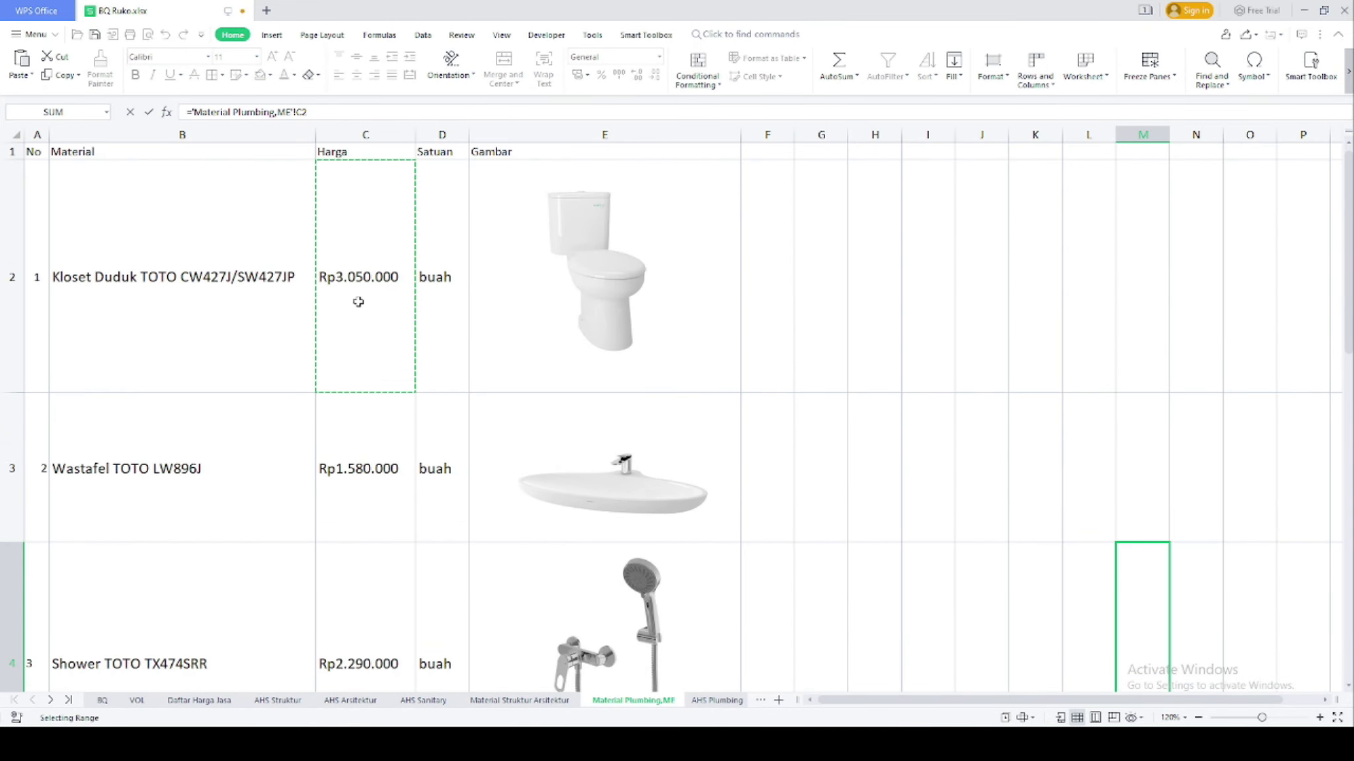
pyautogui.press('Return')
# Set the Perlengkapan dan Alat Bantu unit price in E9 of the Kloset Duduk table to 5%*E8
pyautogui.write('=0,0')
pyautogui.press('BackSpace')
pyautogui.press('BackSpace')
pyautogui.press('BackSpace')
pyautogui.write('5%*')
pyautogui.click(516, 282)
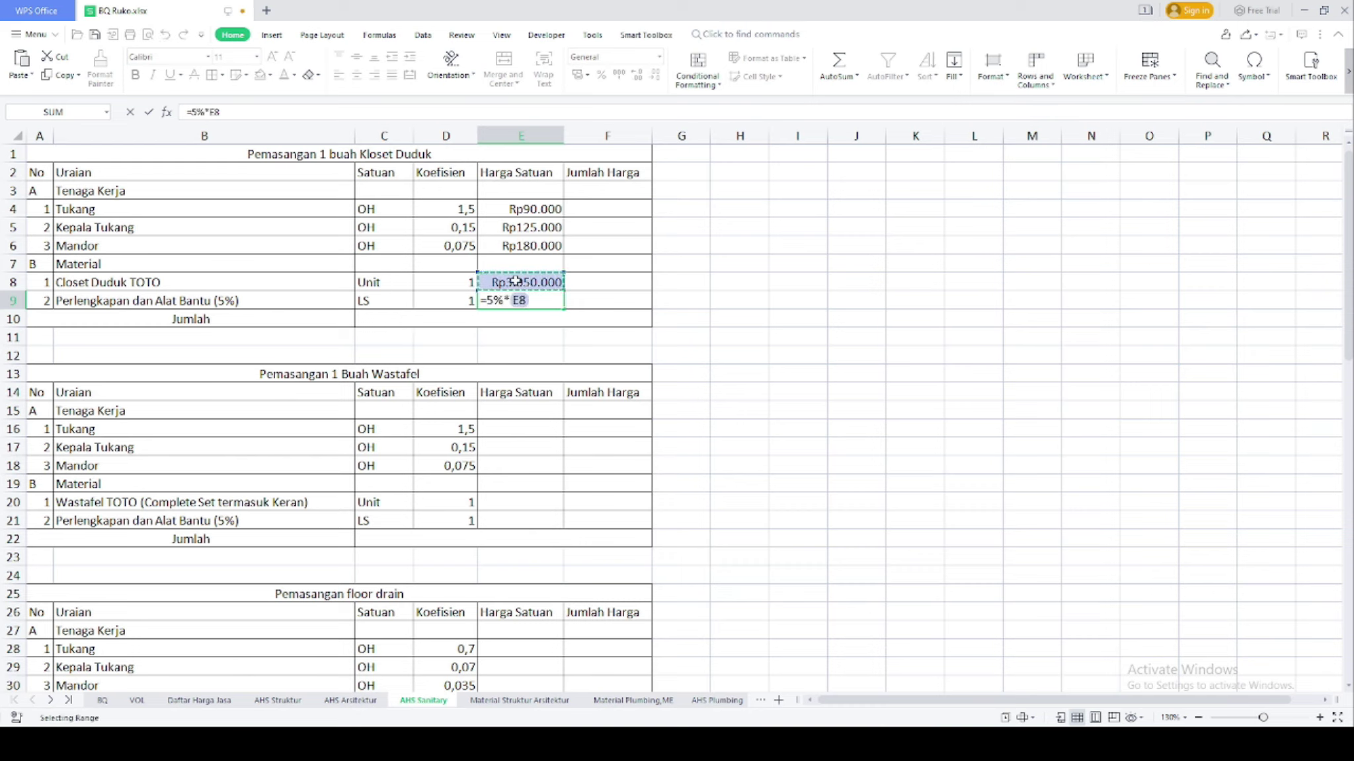
pyautogui.press('Return')
pyautogui.click(505, 302)
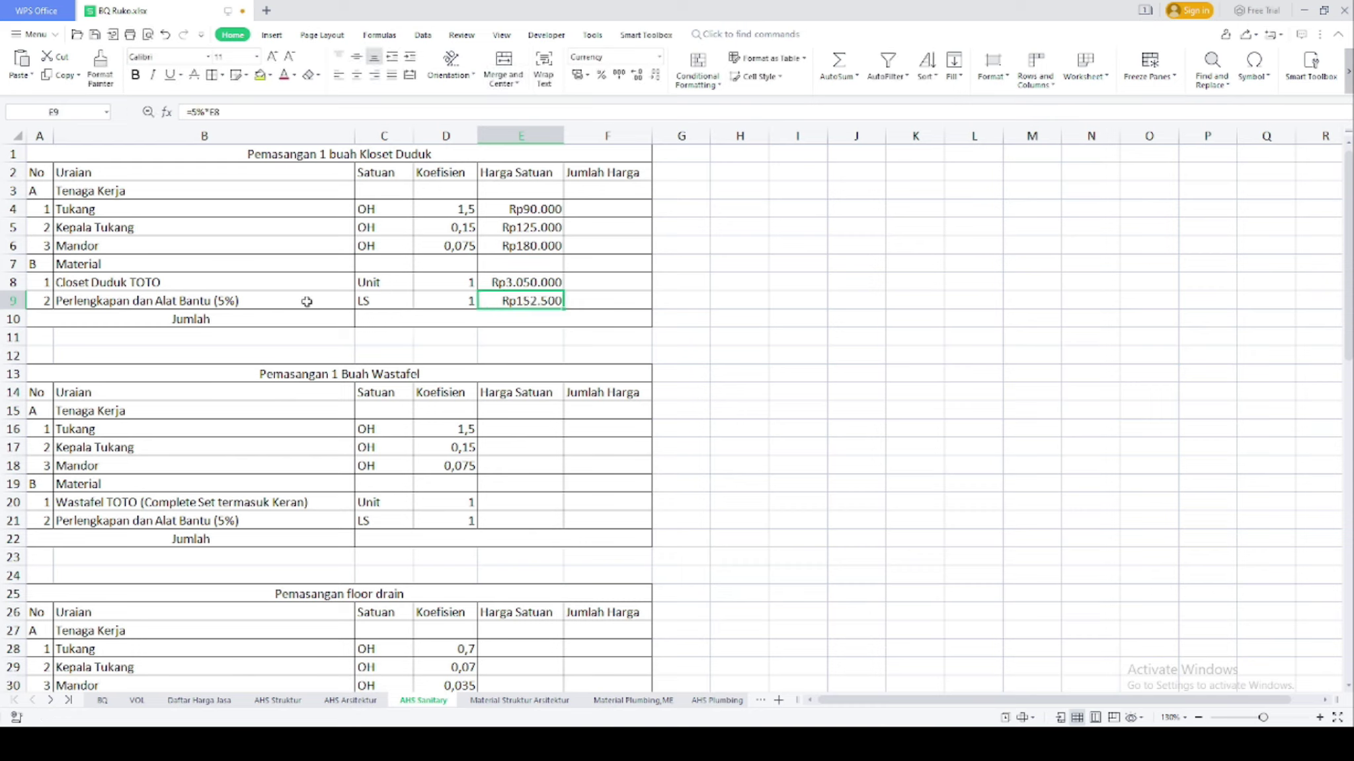
# Multiply coefficient by unit price in F4 of the Kloset Duduk table and fill the formula down to F9, keeping the Material heading row empty
pyautogui.click(602, 211)
pyautogui.write('=')
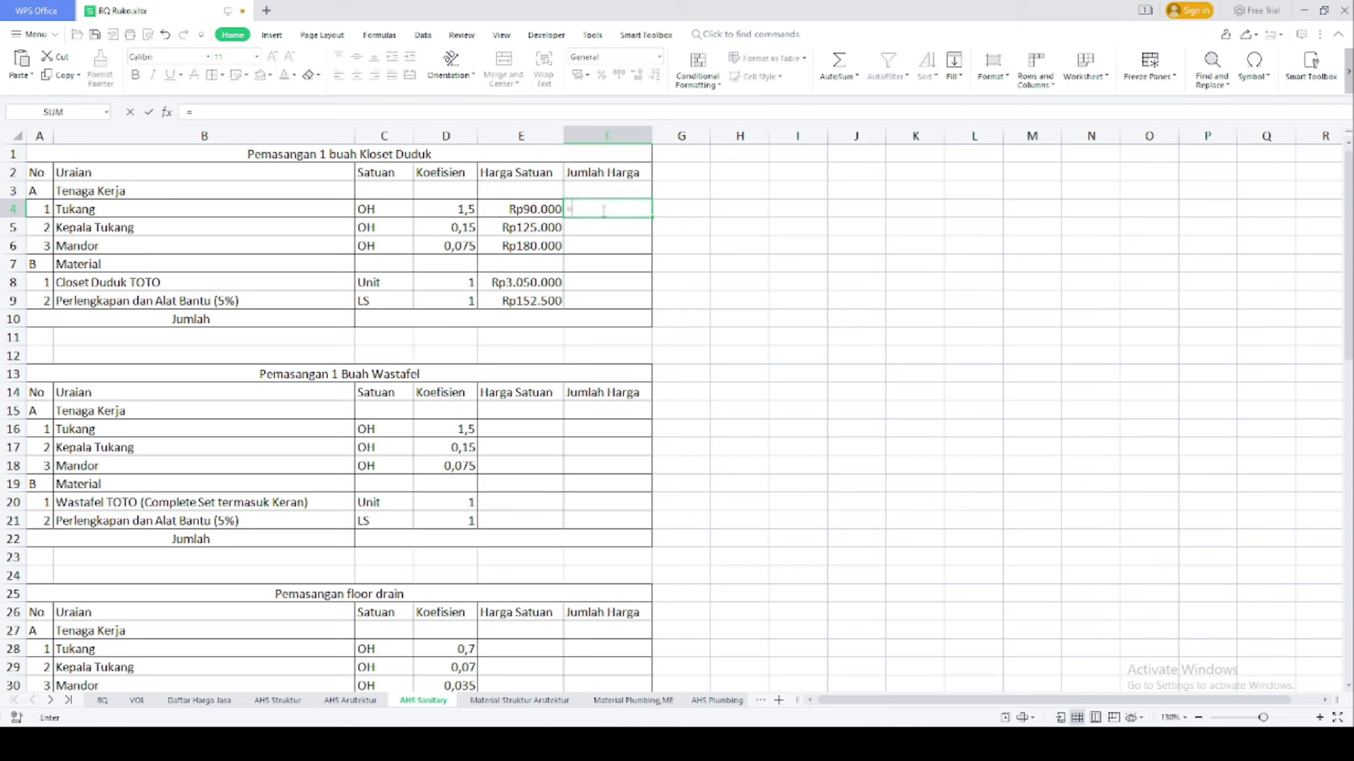
pyautogui.click(462, 208)
pyautogui.write('*')
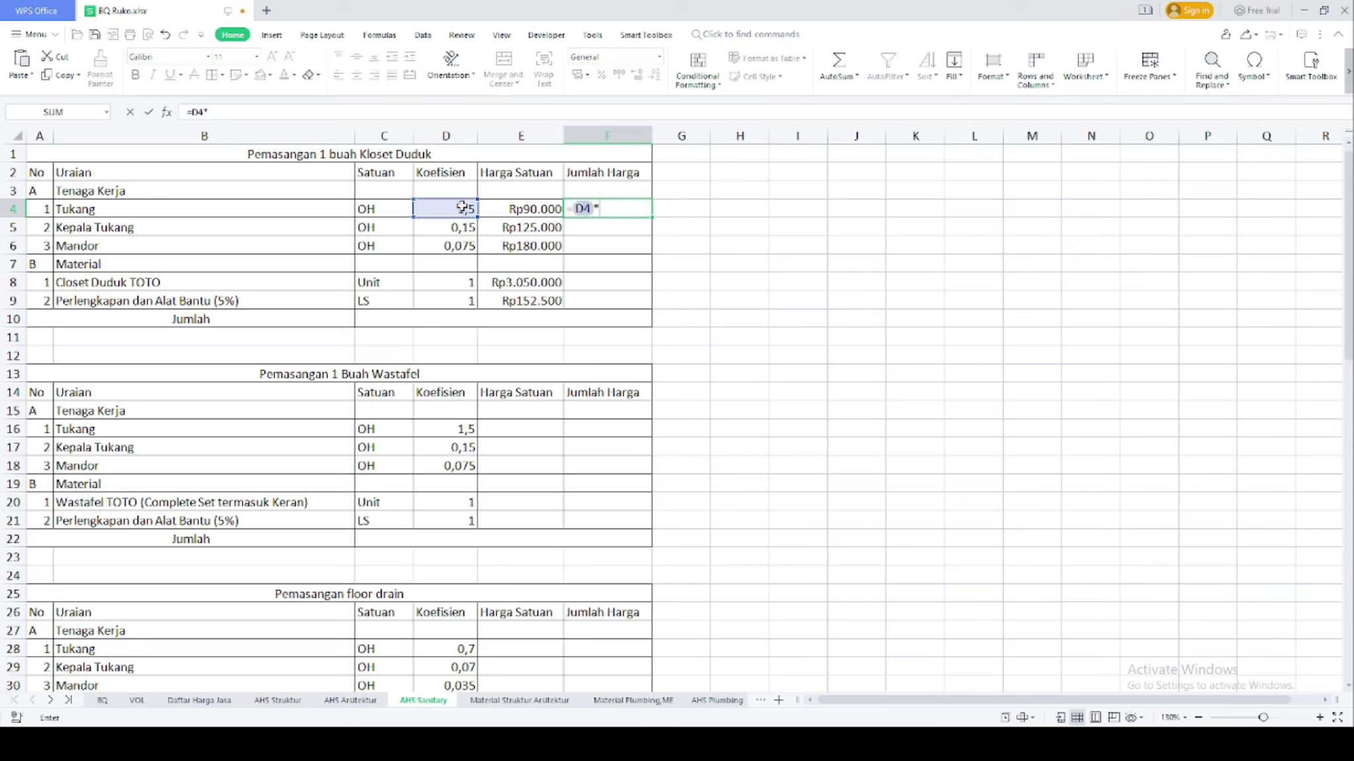
pyautogui.click(490, 209)
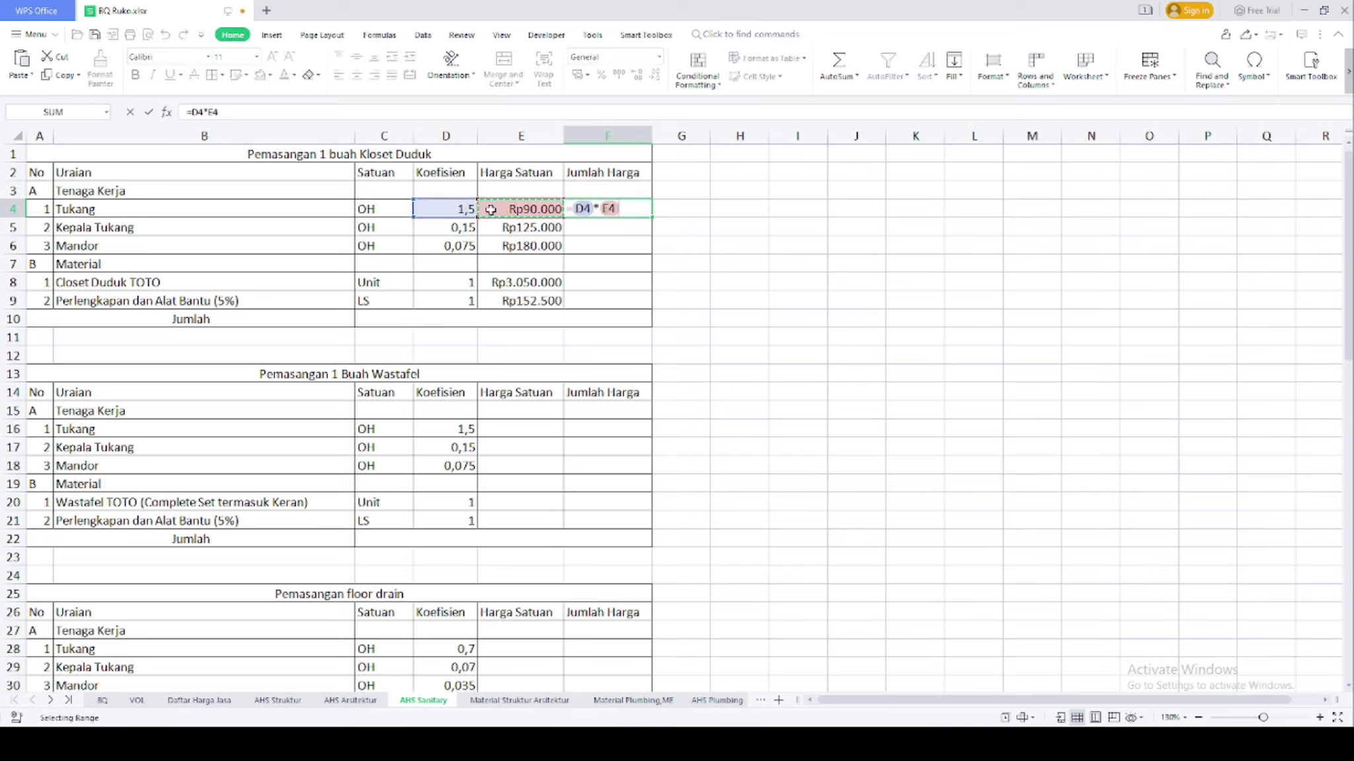
pyautogui.press('Return')
pyautogui.click(634, 209)
pyautogui.moveTo(650, 218); pyautogui.dragTo(636, 301)
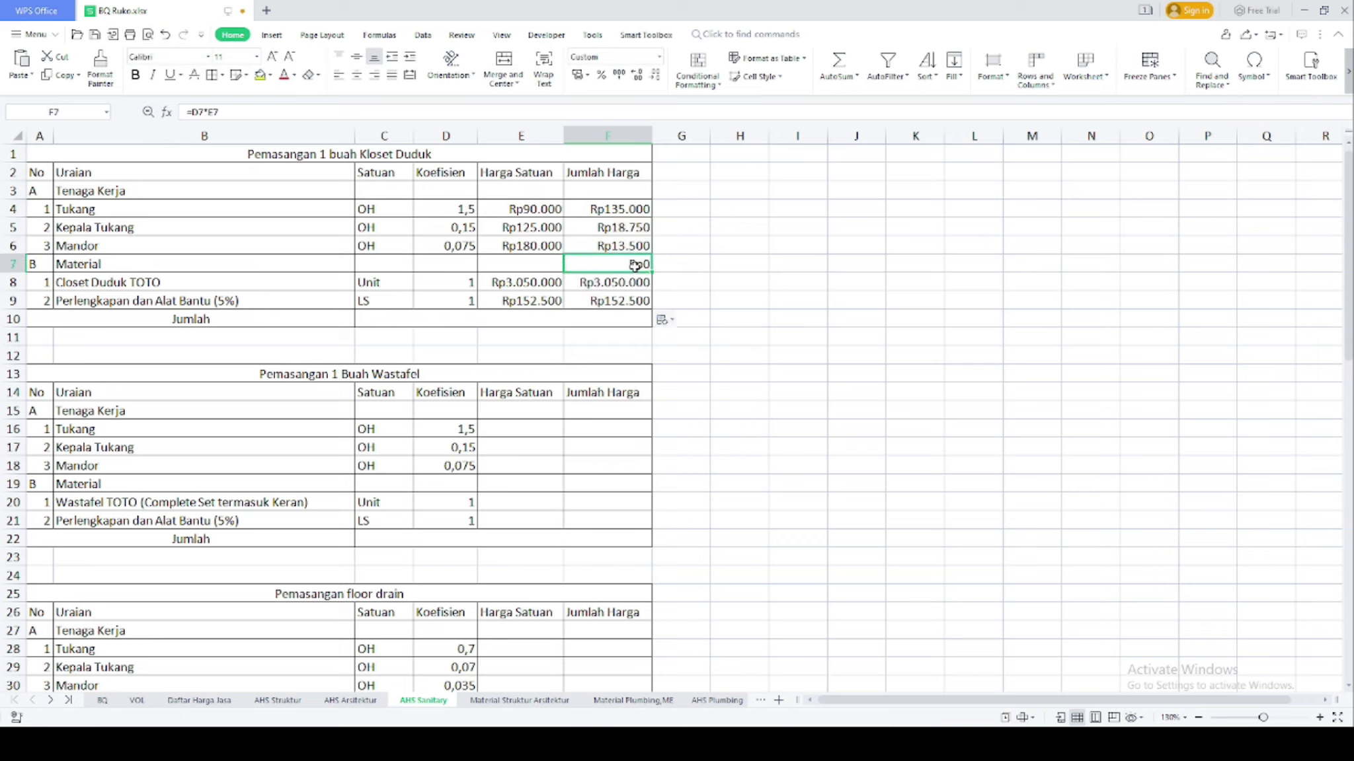
# Total the Kloset Duduk amounts in the row 10 Jumlah cell with a SUM of F4:F9
pyautogui.click(634, 319)
pyautogui.write('=sum(')
pyautogui.moveTo(624, 209); pyautogui.dragTo(613, 300)
pyautogui.press('Return')
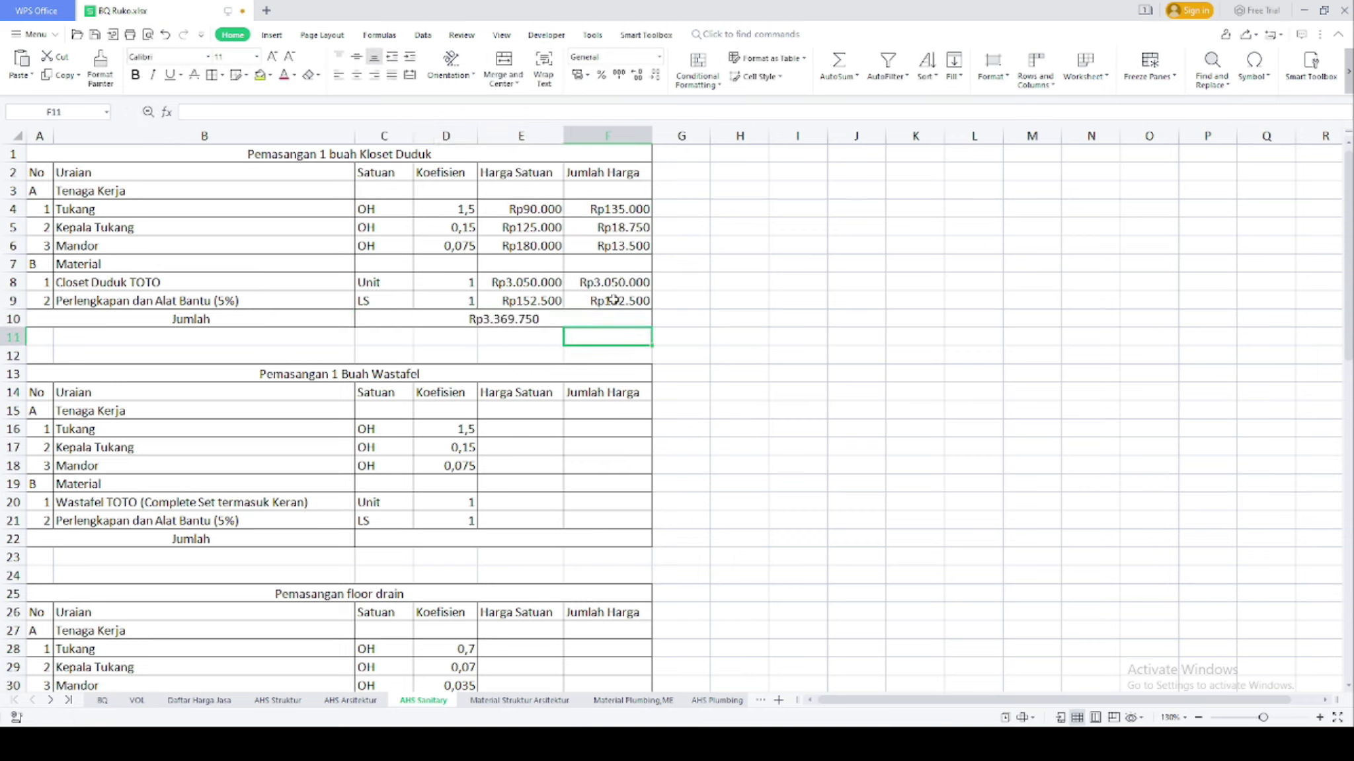
# Link the Wastafel Tukang unit price in E16 to E4 and fill the formula down to E18
pyautogui.click(515, 433)
pyautogui.write('=')
pyautogui.click(522, 210)
pyautogui.press('Return')
pyautogui.click(525, 429)
pyautogui.moveTo(563, 437); pyautogui.dragTo(562, 471)
# Link E20 to the Wastafel TOTO price in Material Plumbing,ME and set the Perlengkapan unit price in E21 to 5%*E20
pyautogui.click(529, 503)
pyautogui.write('=')
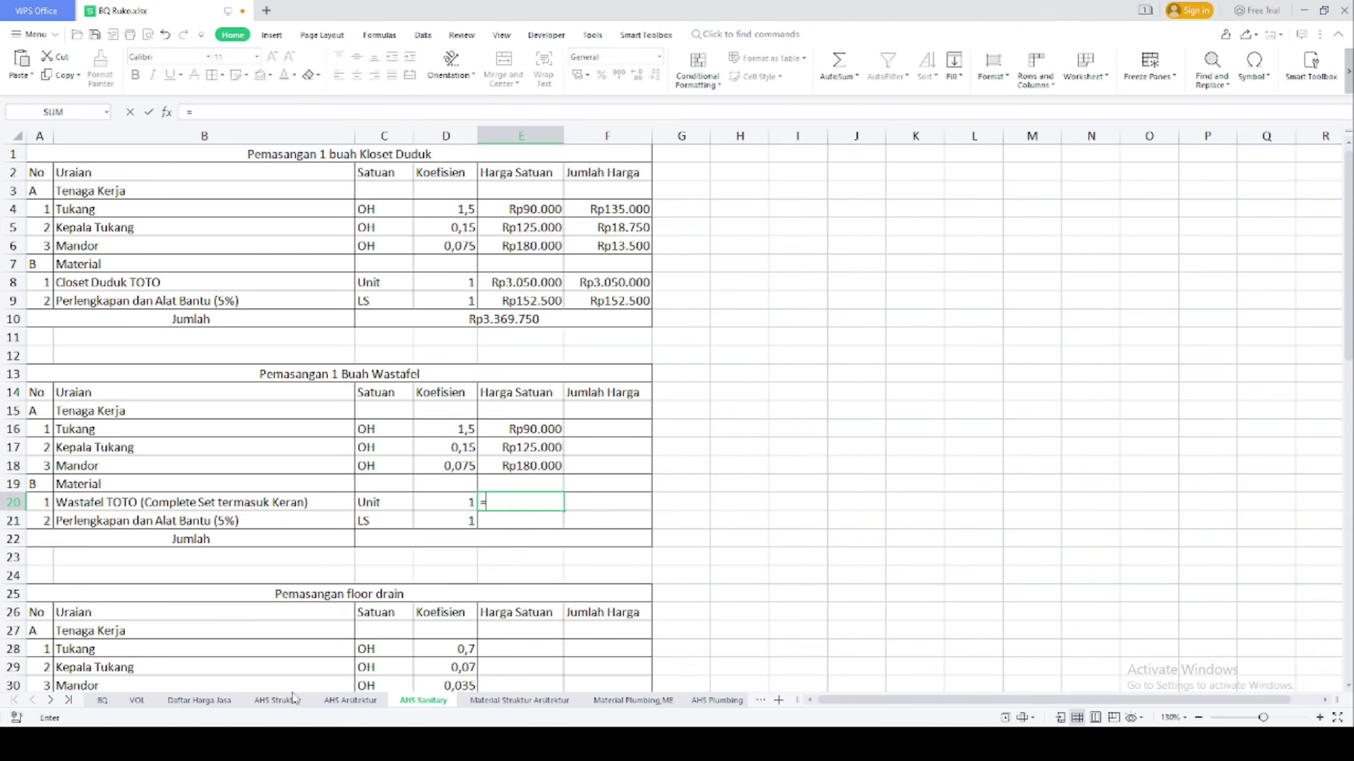
pyautogui.click(613, 699)
pyautogui.click(365, 468)
pyautogui.press('Return')
pyautogui.write('=5%*')
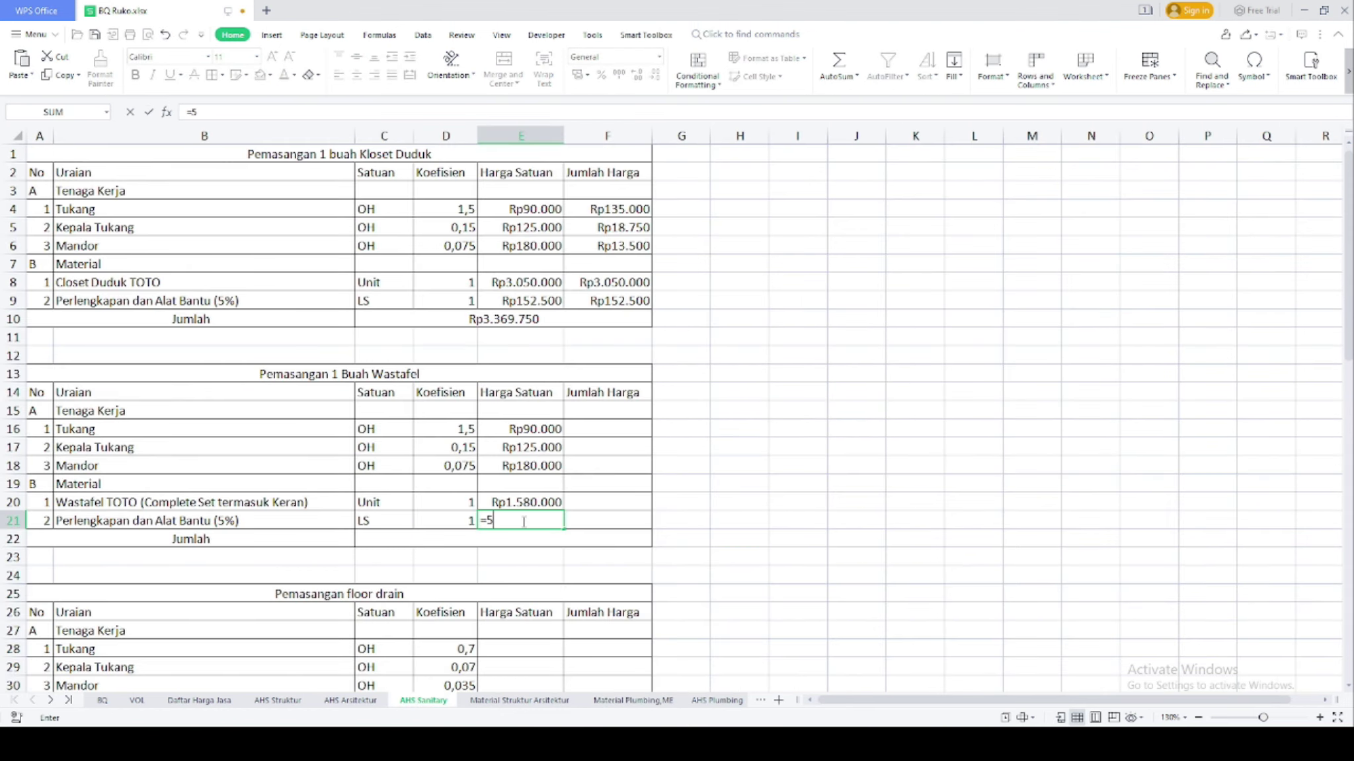
pyautogui.click(532, 502)
pyautogui.press('Return')
# Multiply coefficient by unit price in F16 of the Wastafel table and fill the formula down to F21, keeping the Material heading row empty
pyautogui.click(602, 430)
pyautogui.write('=')
pyautogui.click(455, 426)
pyautogui.write('*')
pyautogui.click(523, 428)
pyautogui.press('Return')
pyautogui.click(615, 433)
pyautogui.moveTo(651, 437); pyautogui.dragTo(651, 522)
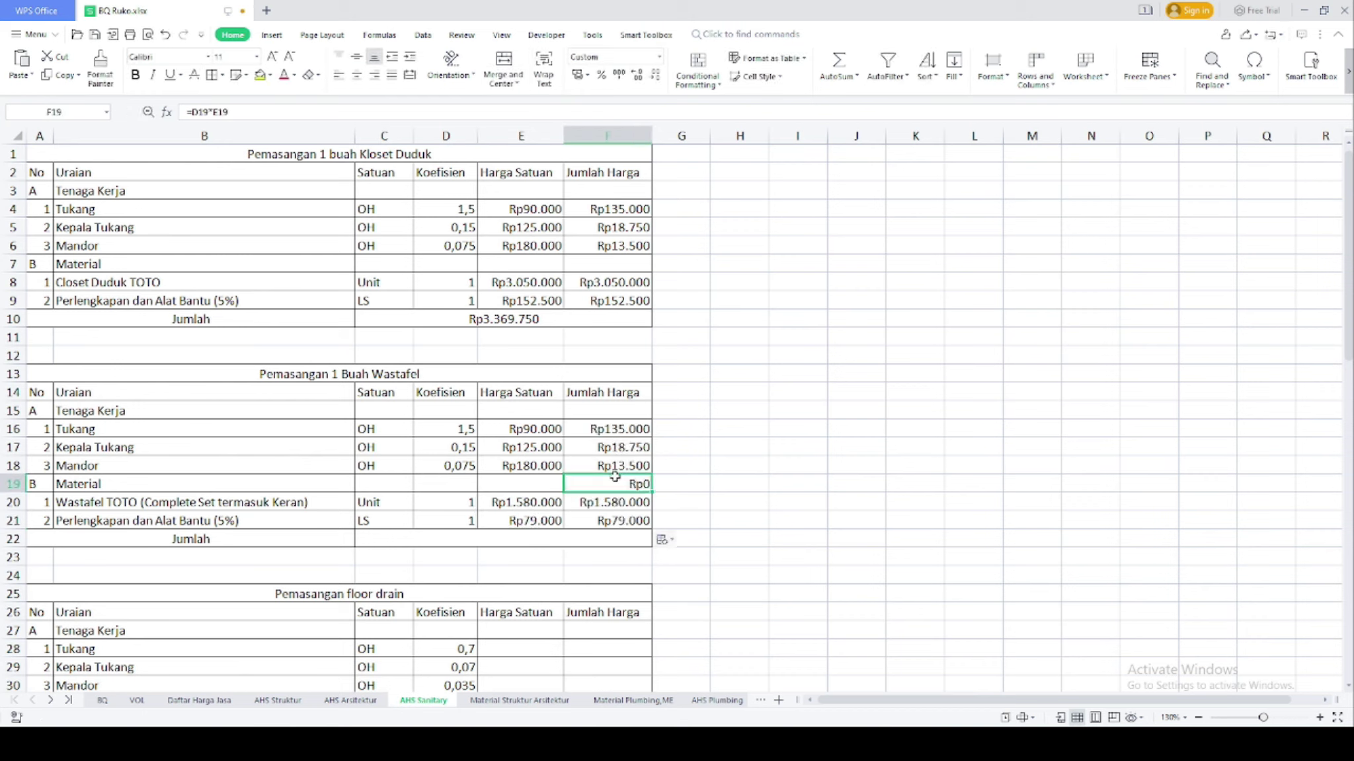
# Total the Wastafel amounts in the row 22 Jumlah cell with a SUM of F16:F21
pyautogui.press('Down')
pyautogui.write('=sum(')
pyautogui.moveTo(615, 430); pyautogui.dragTo(615, 521)
pyautogui.press('Return')
# Link the floor drain Tukang unit price in E28 to E16 and fill the formula down to E30
pyautogui.scroll(-3, 512, 475)
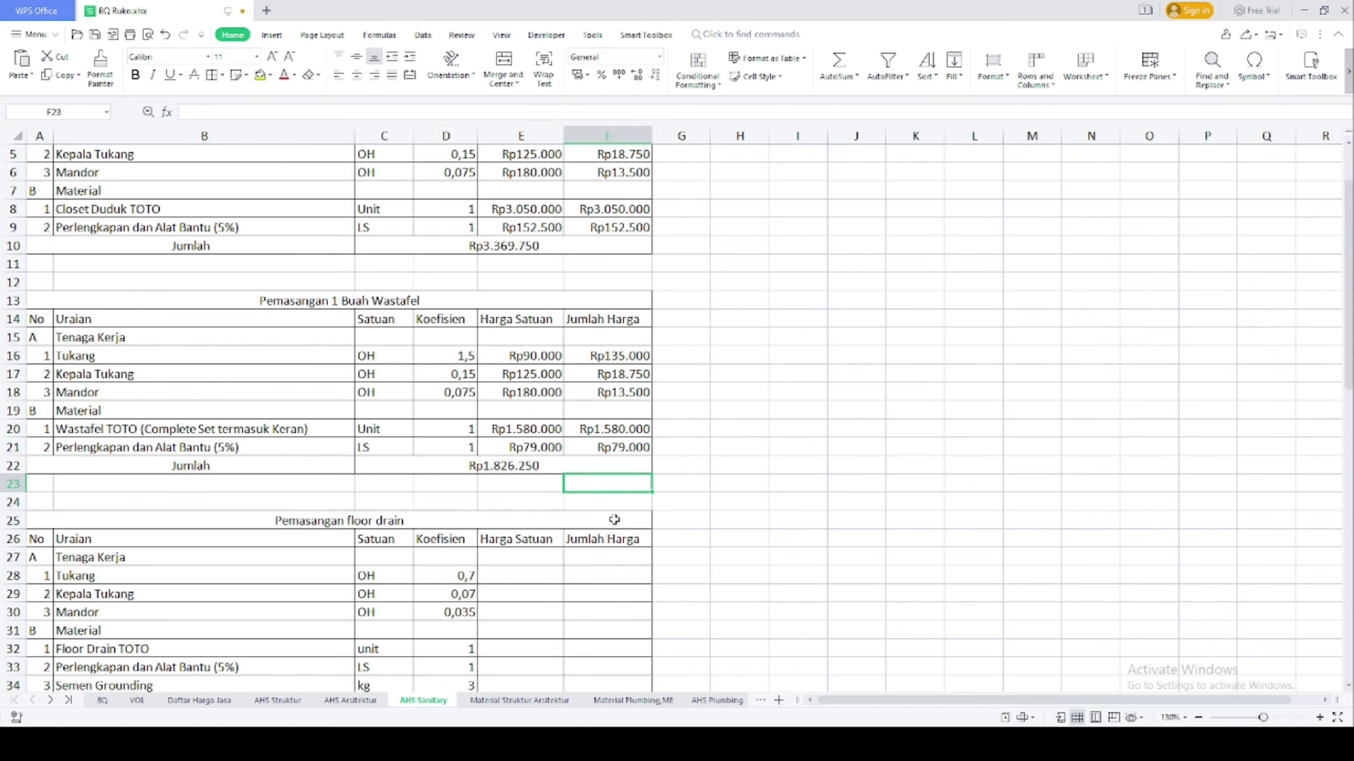
pyautogui.click(512, 476)
pyautogui.write('=')
pyautogui.click(532, 245)
pyautogui.press('Return')
pyautogui.click(559, 471)
pyautogui.moveTo(561, 472); pyautogui.dragTo(561, 507)
# Link E32 to the floor drain price in Material Plumbing,ME and set the Perlengkapan unit price in E33 to 5%*E32
pyautogui.click(519, 537)
pyautogui.write('=')
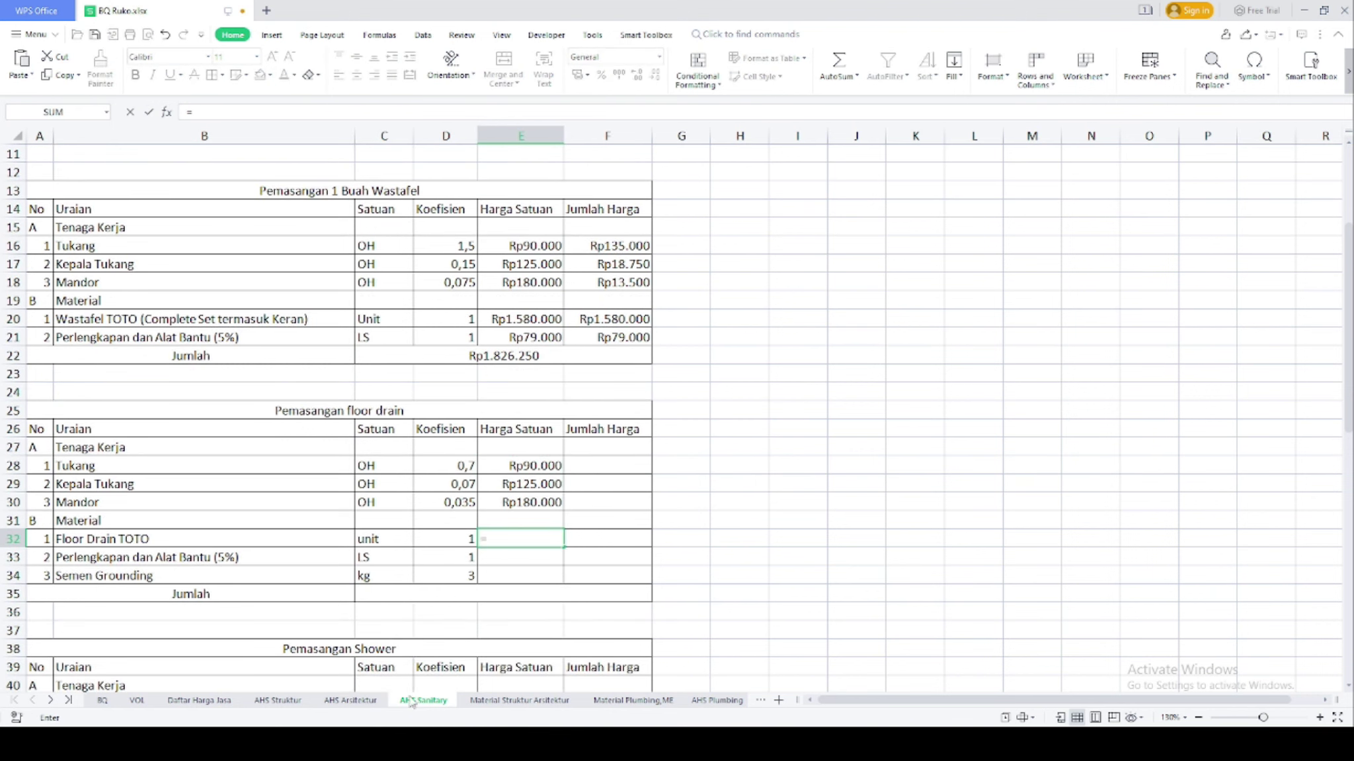
pyautogui.click(639, 702)
pyautogui.click(358, 536)
pyautogui.press('Return')
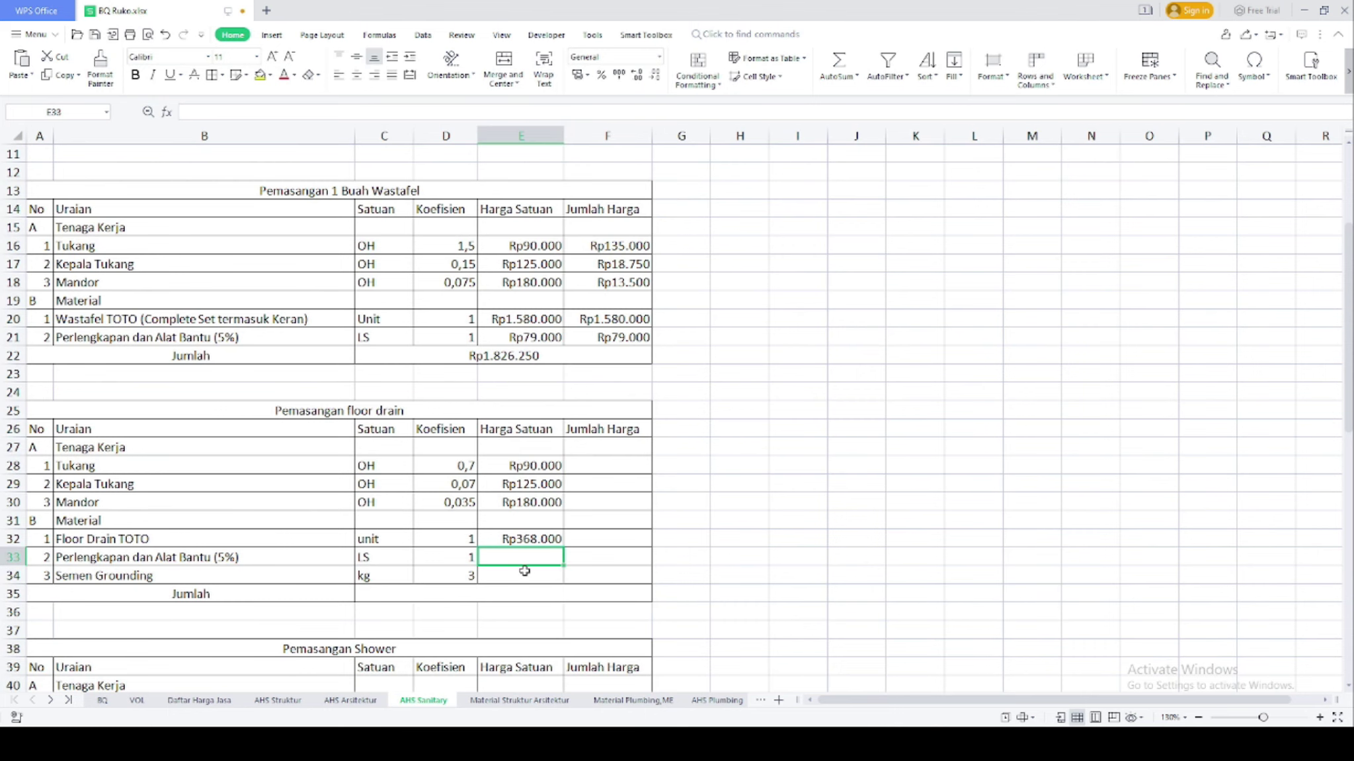
pyautogui.write('=5%*')
pyautogui.click(519, 539)
pyautogui.press('Return')
# Set the Semen Grounding unit price in E34 from the material list's Semen Portland price, converted from a 50 kg sack to one kg
pyautogui.write('=')
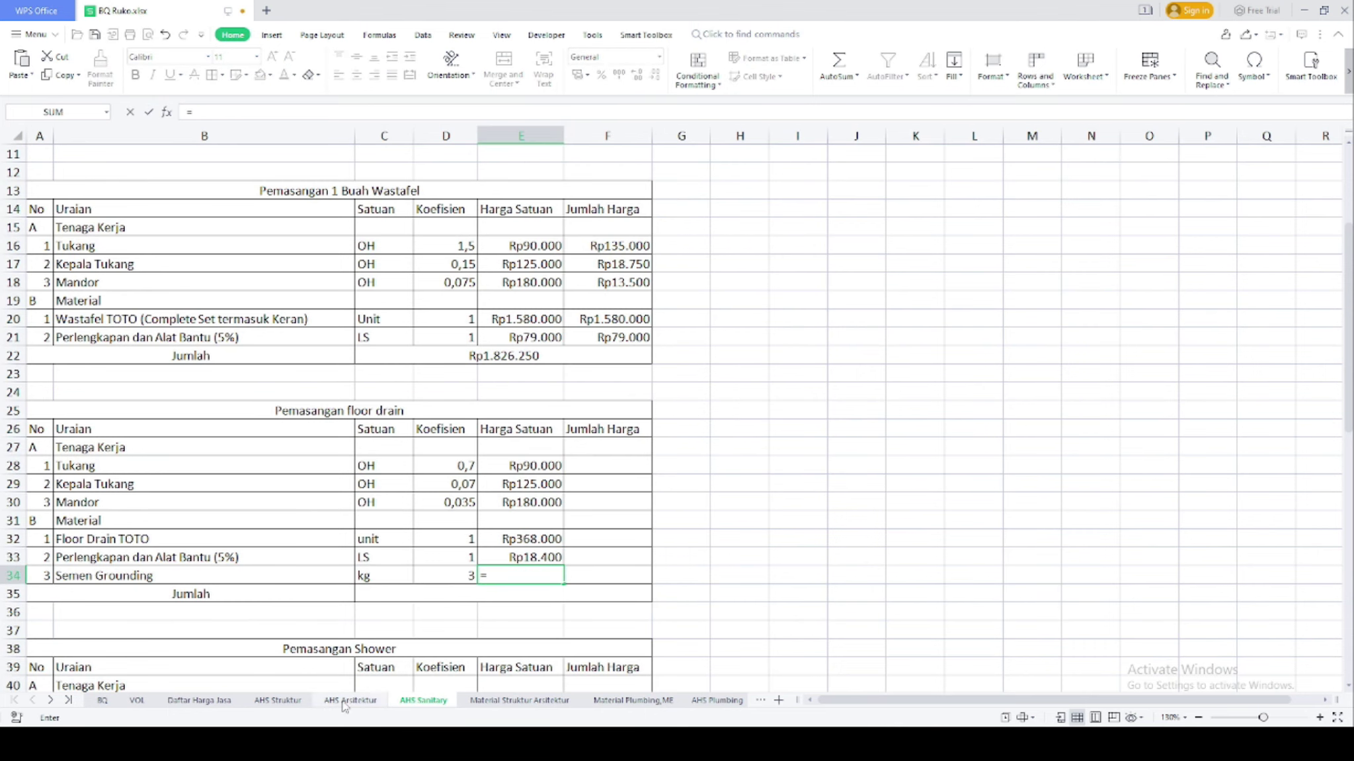
pyautogui.click(351, 700)
pyautogui.click(568, 700)
pyautogui.scroll(6, 370, 582)
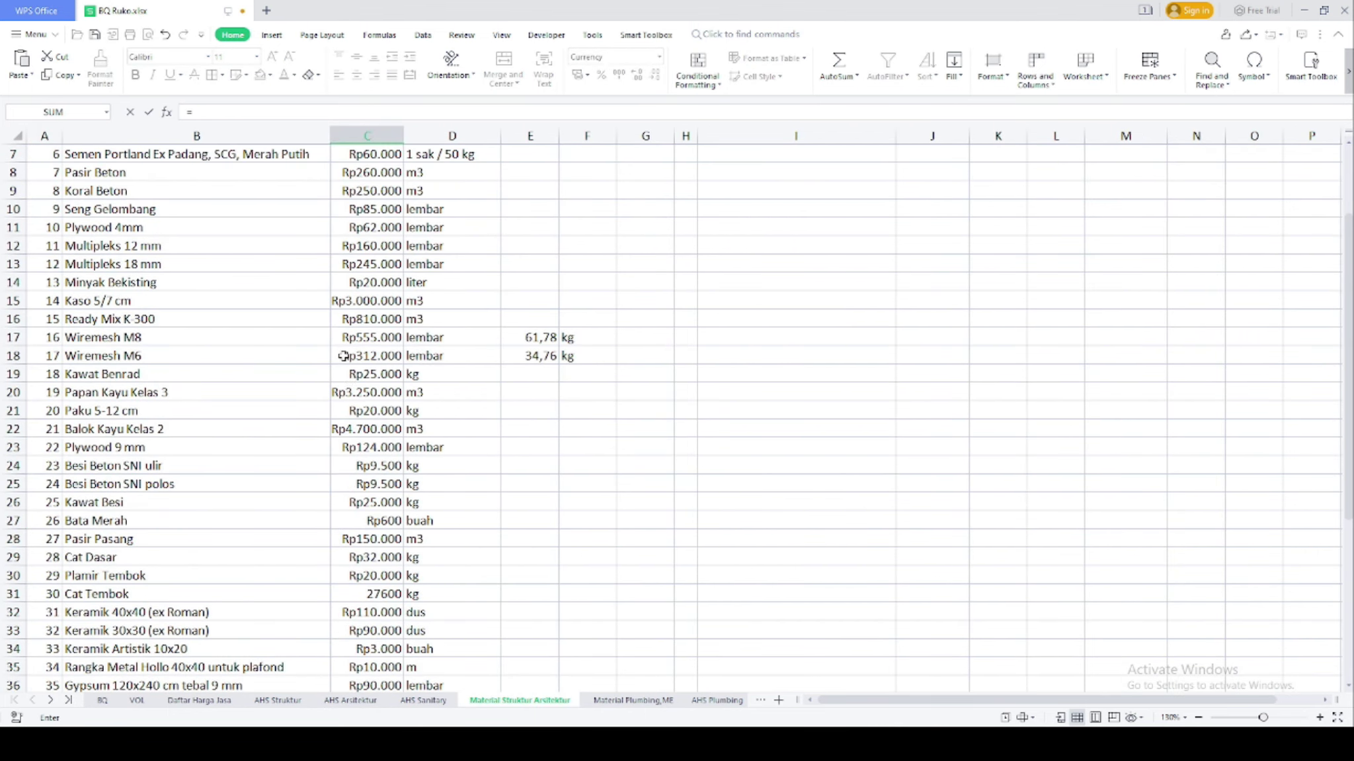
pyautogui.click(364, 191)
pyautogui.press('Return')
# Multiply coefficient by unit price in F28 of the floor drain table and copy the formula to the item rows down to F34
pyautogui.click(598, 465)
pyautogui.write('=')
pyautogui.click(446, 465)
pyautogui.write('*')
pyautogui.click(499, 467)
pyautogui.press('Return')
pyautogui.moveTo(651, 475); pyautogui.dragTo(619, 572)
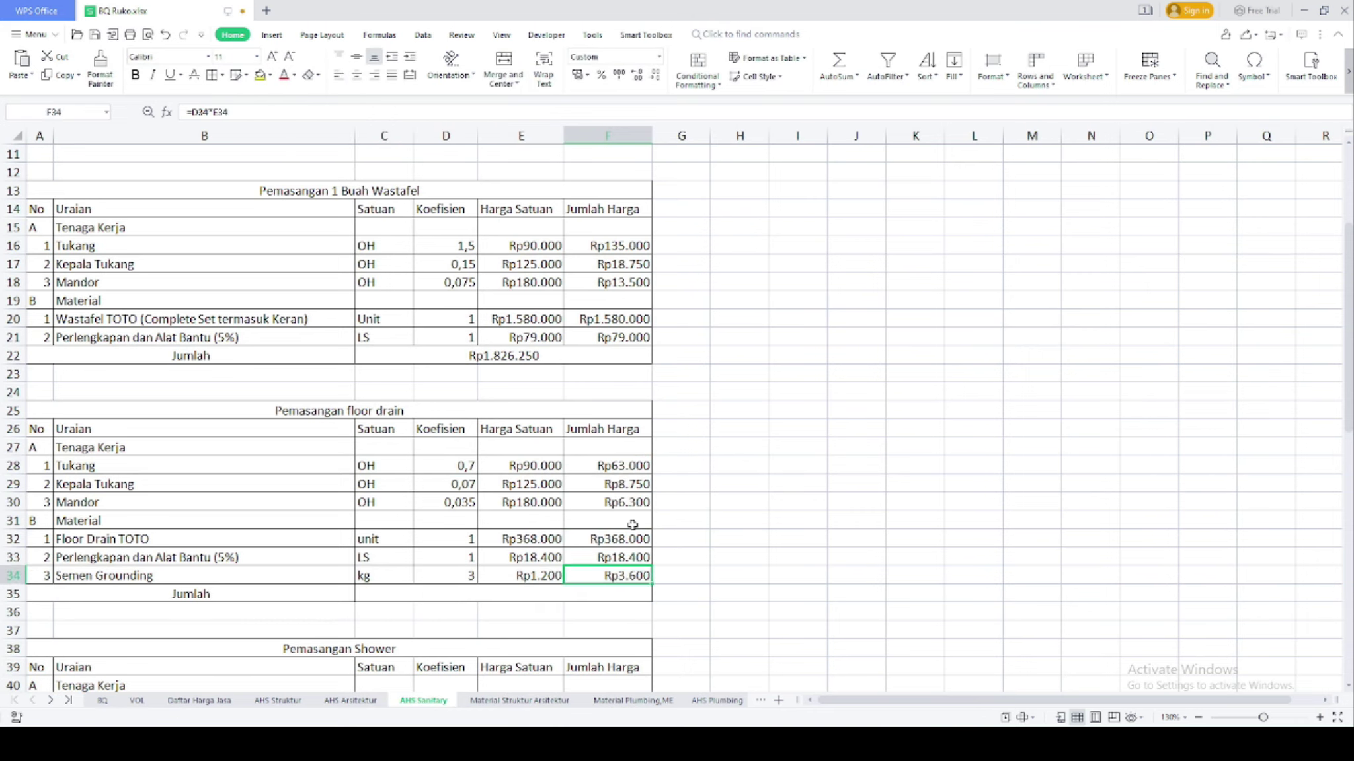
# Total the floor drain amounts in the row 35 Jumlah cell with a SUM of F28:F34
pyautogui.click(615, 593)
pyautogui.write('=sum(')
pyautogui.moveTo(621, 466); pyautogui.dragTo(622, 575)
pyautogui.press('Return')
# Link the Pekerja unit price in E41 of the Shower table to the Rp90.000 wage in E28
pyautogui.scroll(-5, 533, 465)
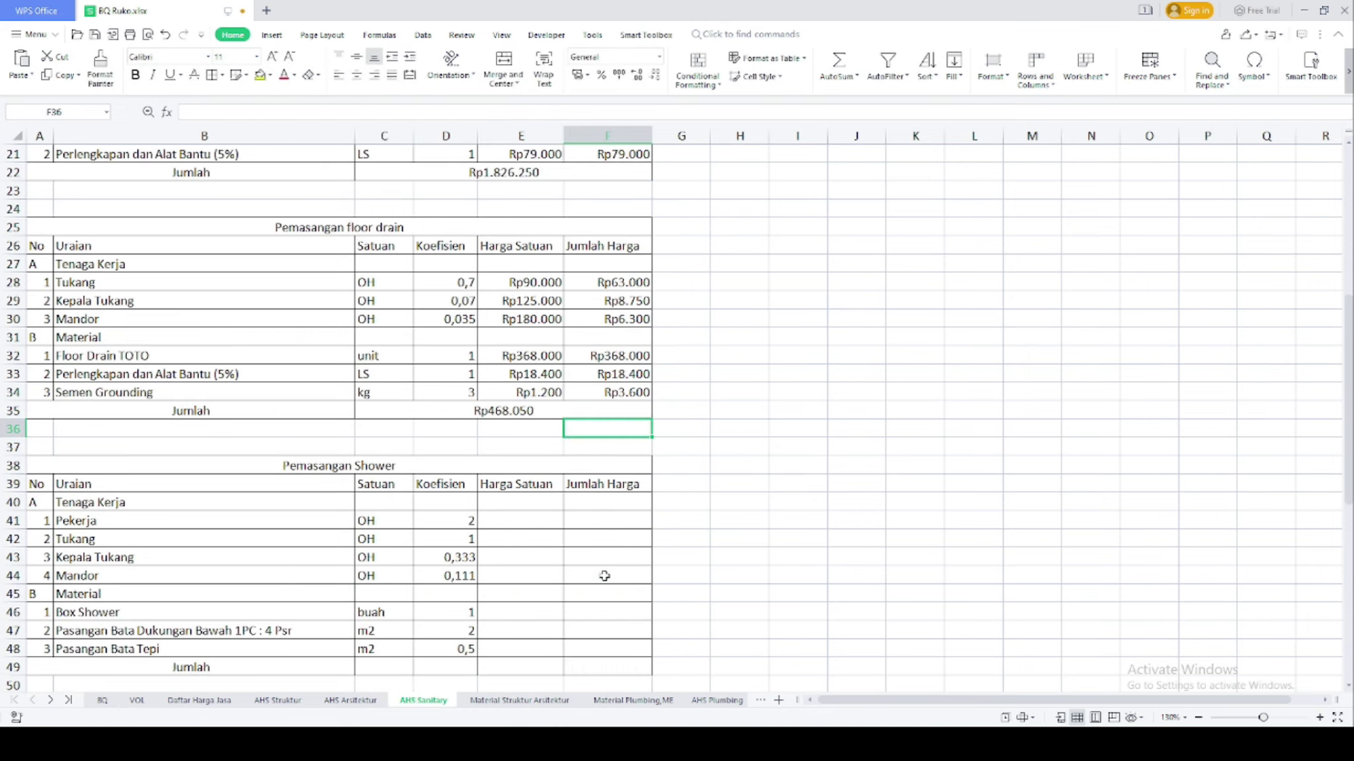
pyautogui.click(520, 447)
pyautogui.write('=')
pyautogui.click(512, 211)
pyautogui.press('Return')
pyautogui.write('=')
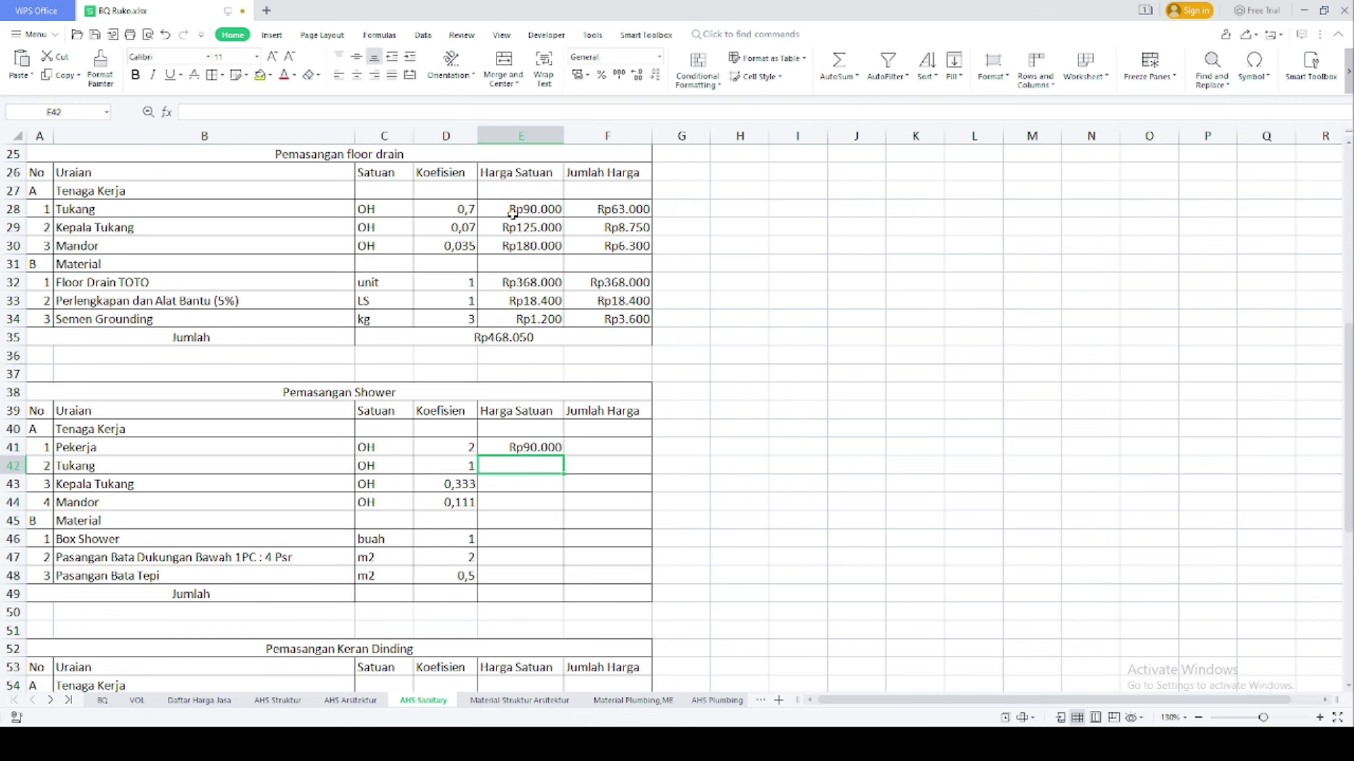
pyautogui.click(199, 700)
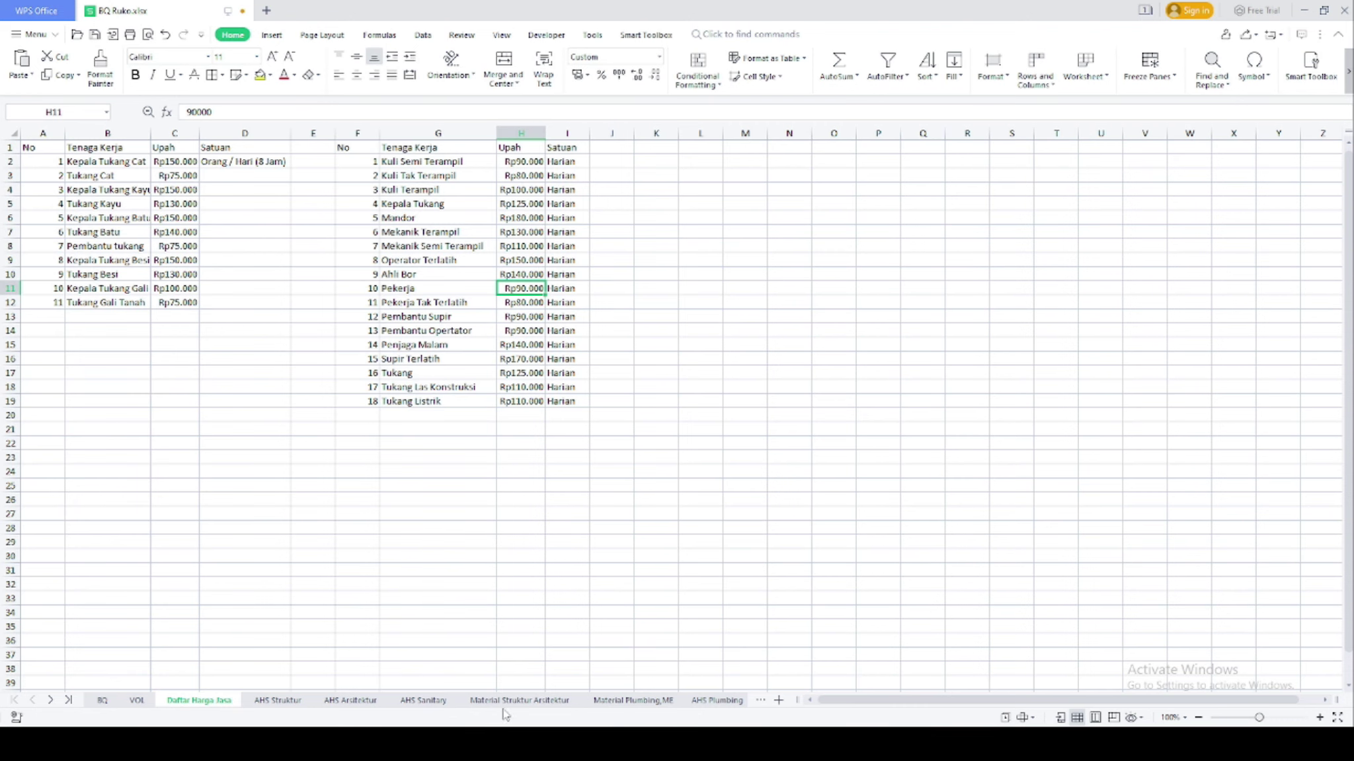
pyautogui.press('Tab')
# Relink the Tukang unit price in E4 of the Kloset Duduk table to the Tukang wage in H17 of Daftar Harga Jasa
pyautogui.scroll(5, 455, 449)
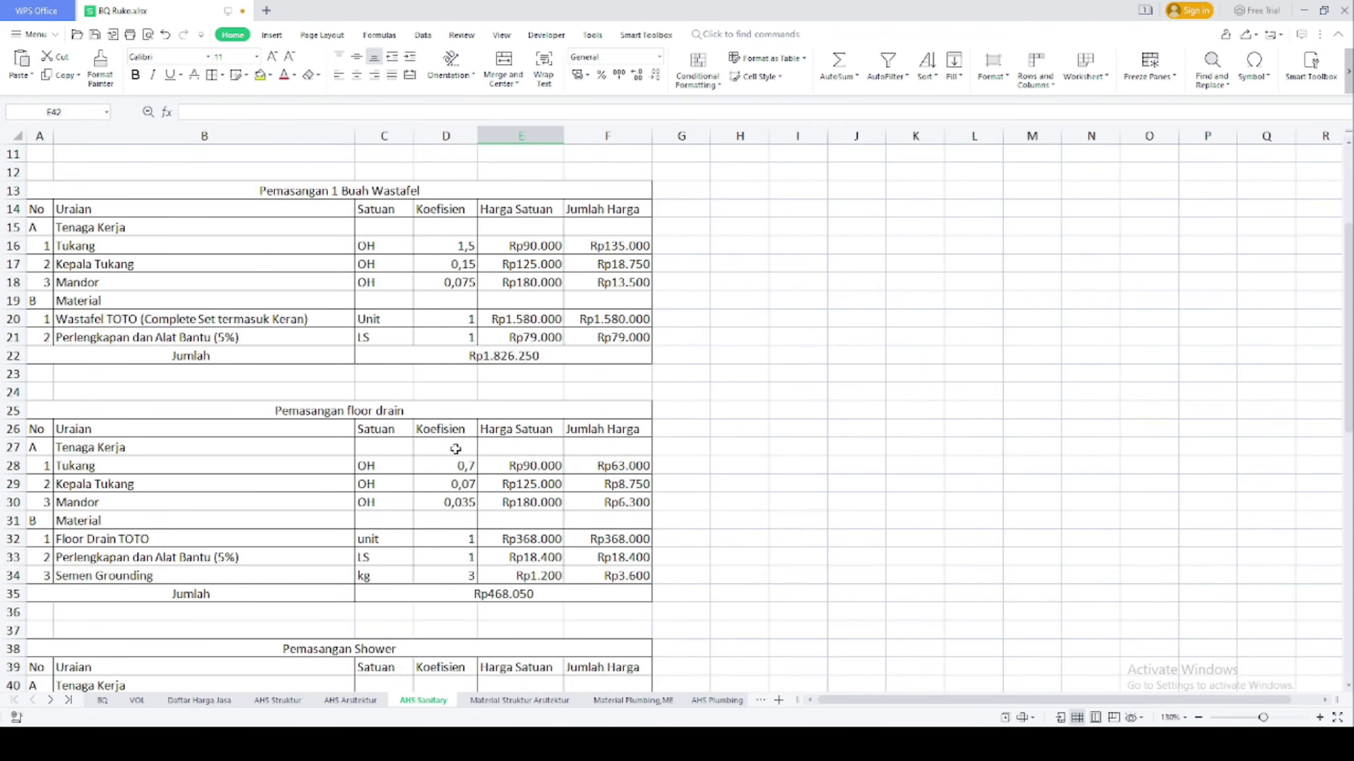
pyautogui.scroll(4, 455, 449)
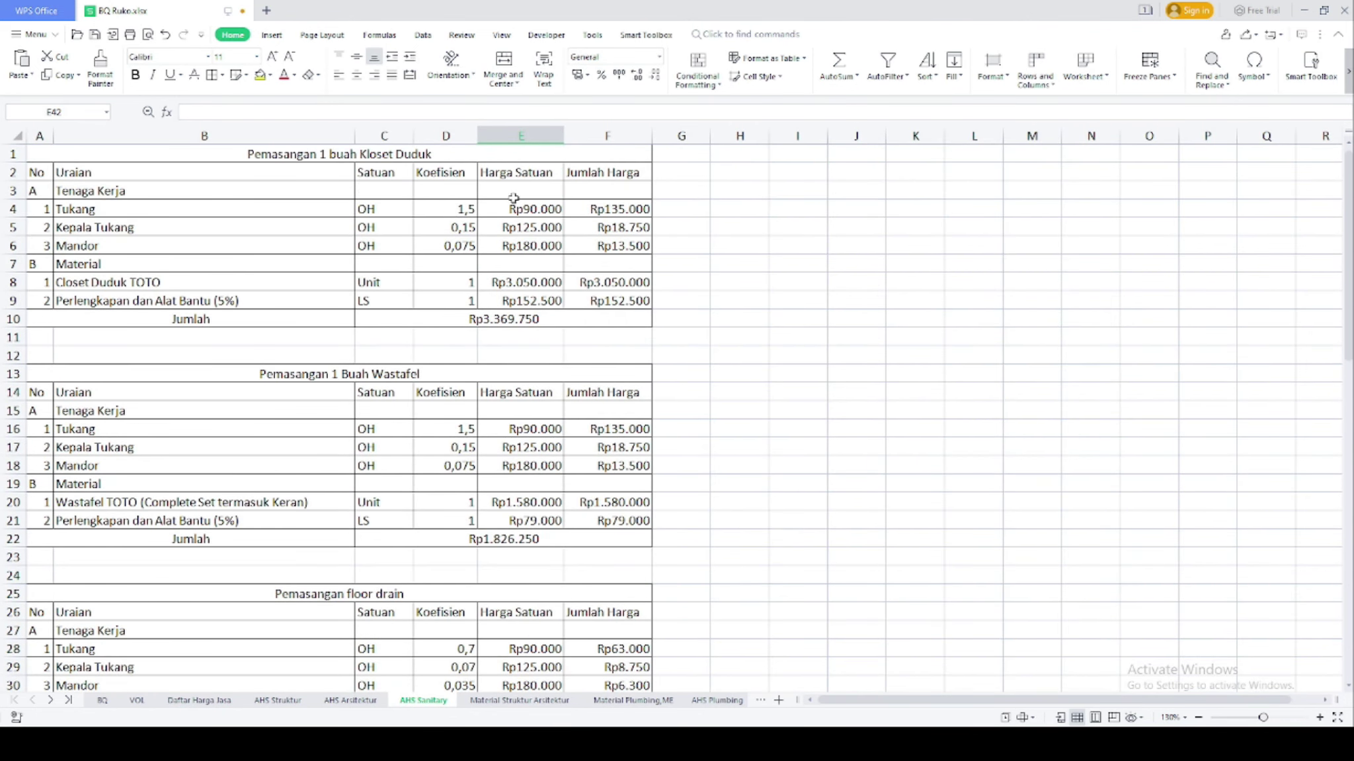
pyautogui.click(513, 210)
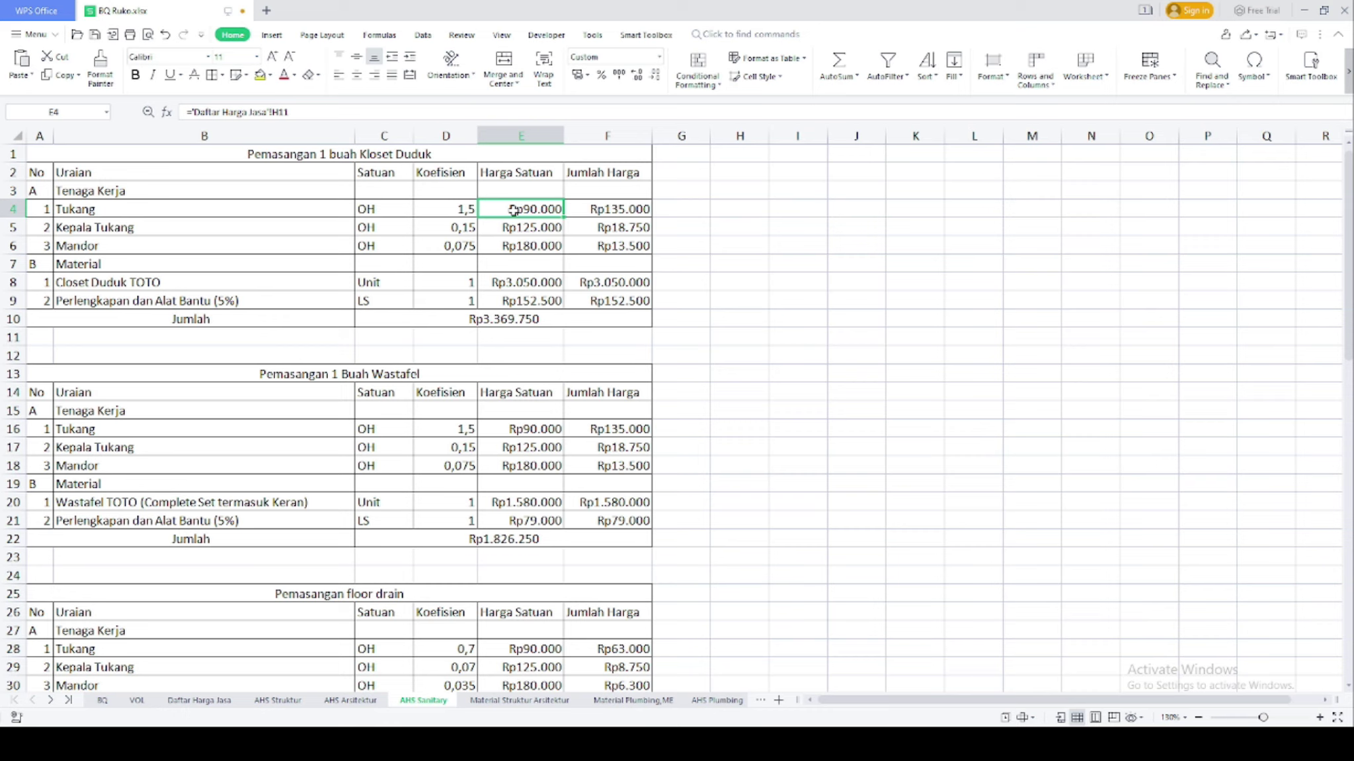
pyautogui.write('=')
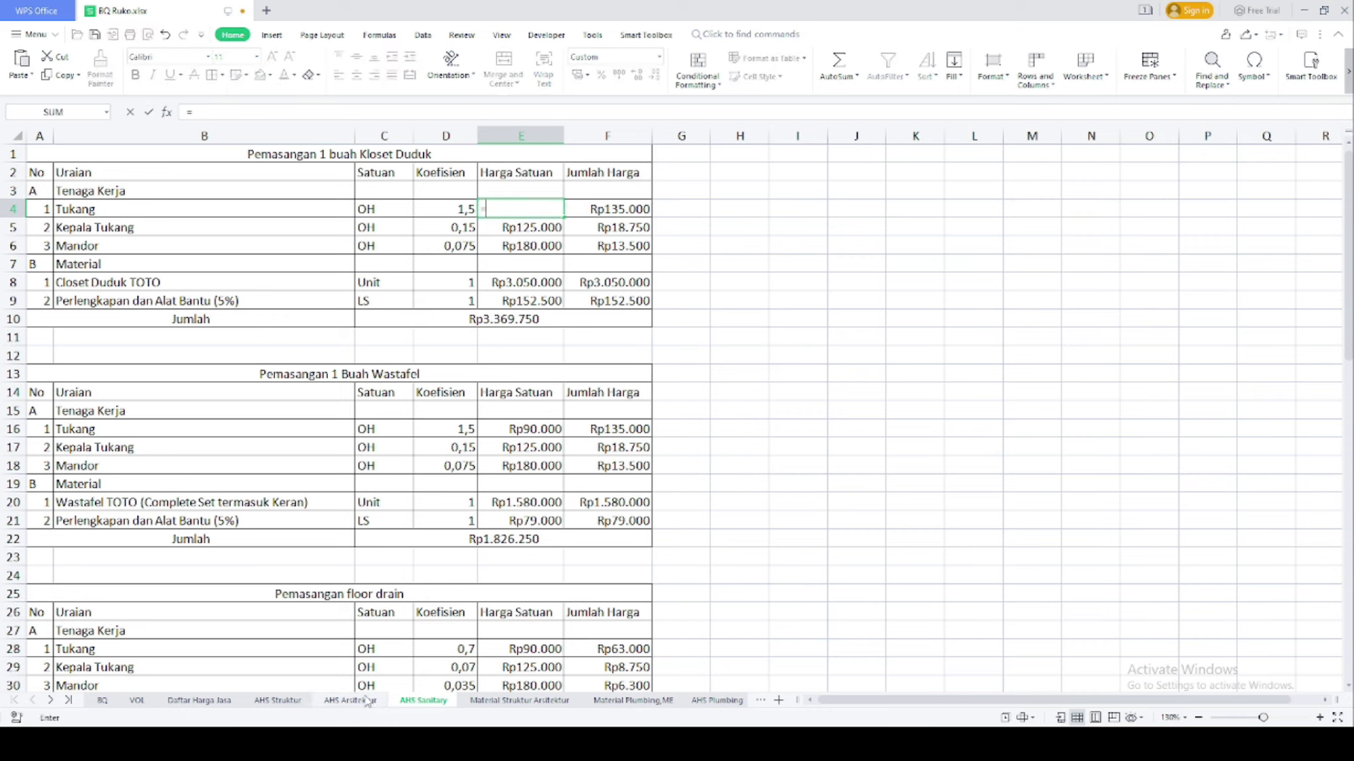
pyautogui.click(490, 702)
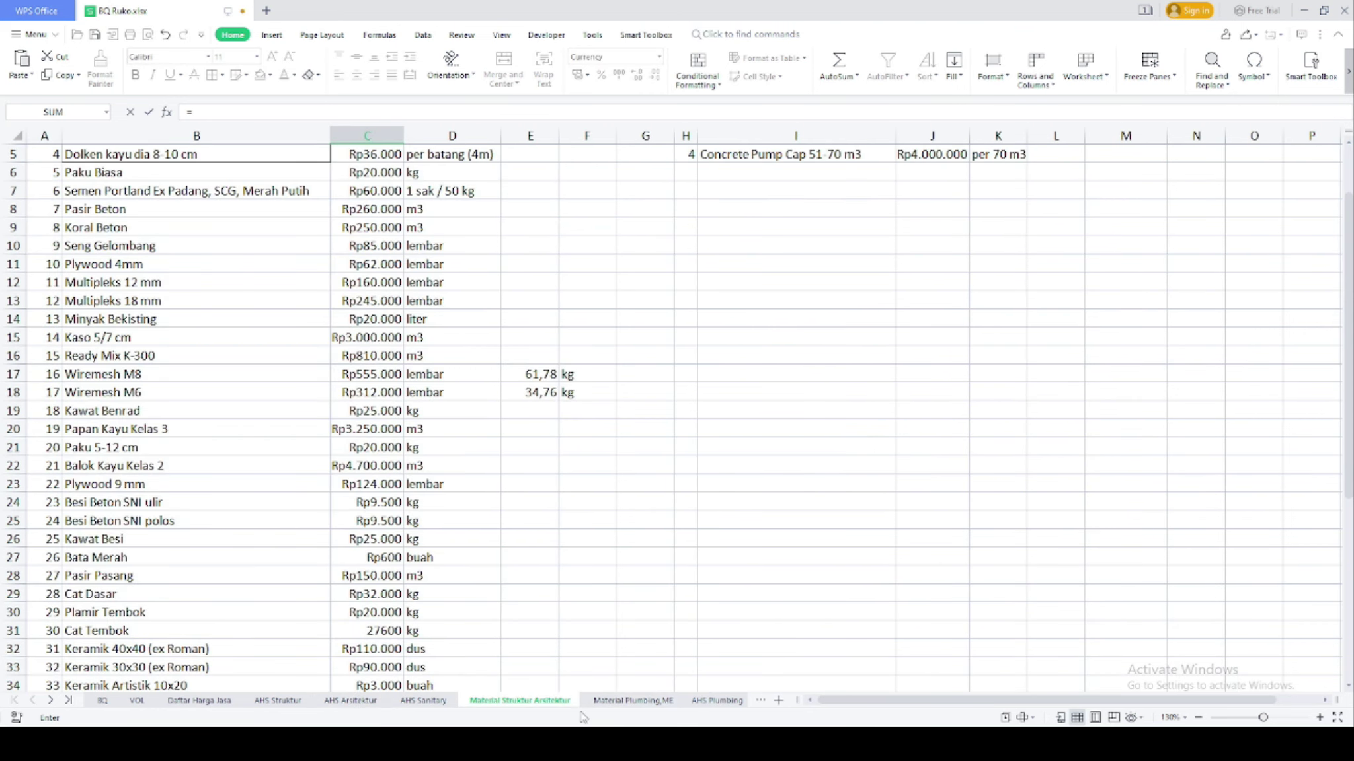
pyautogui.click(199, 701)
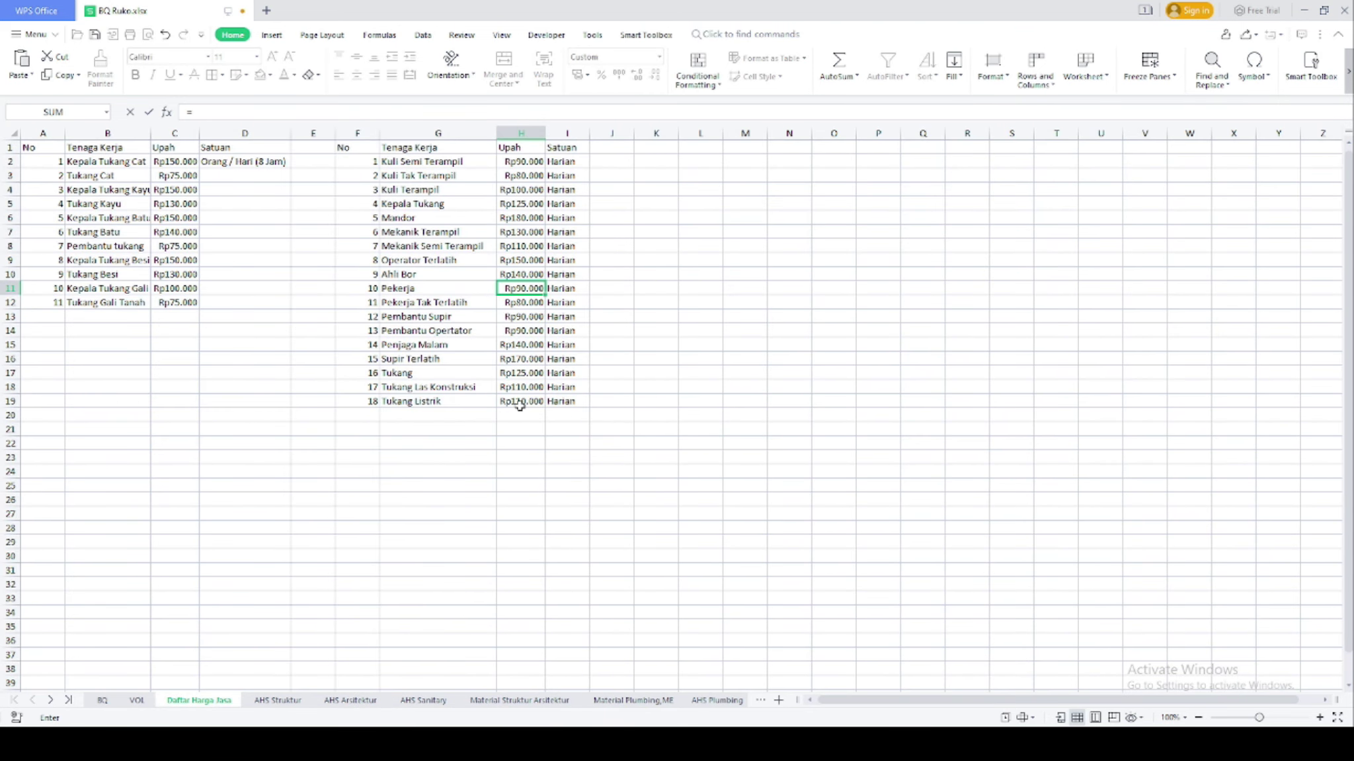
pyautogui.click(520, 375)
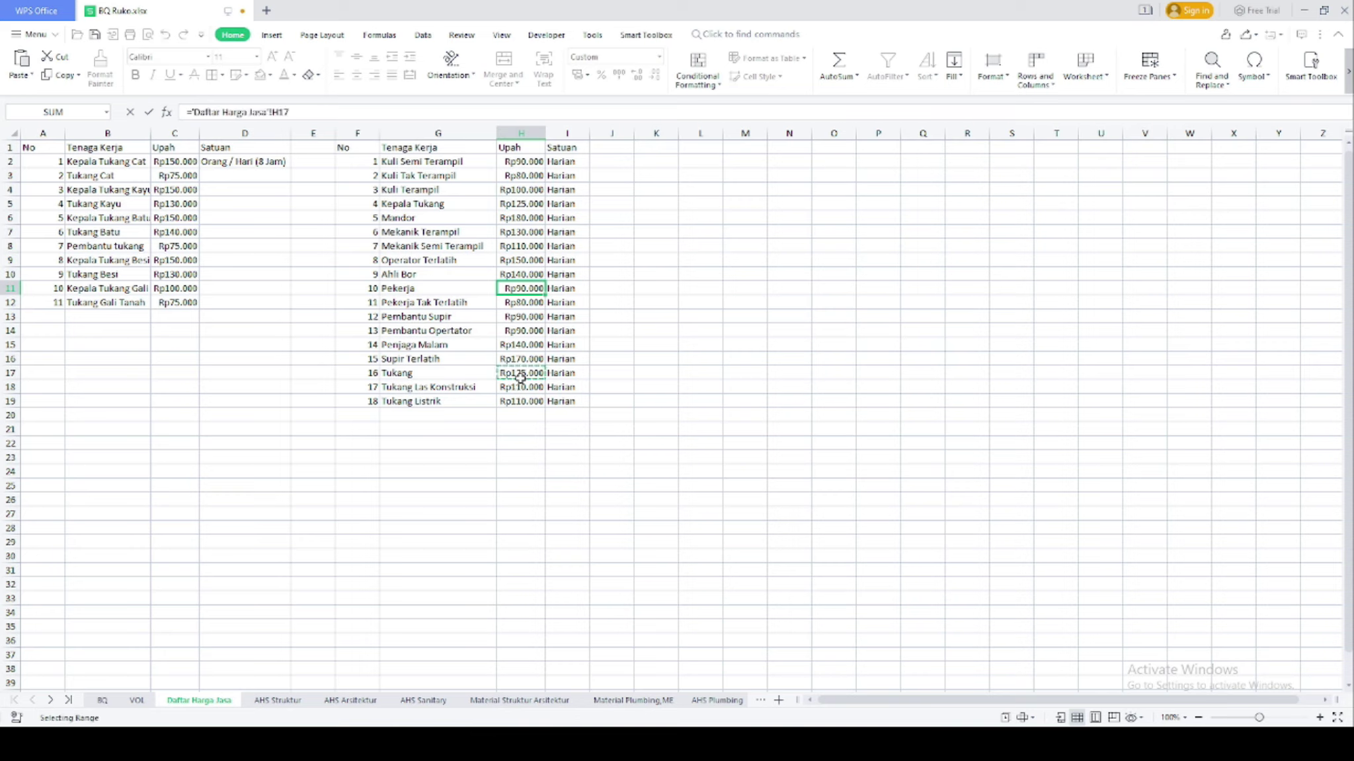
pyautogui.press('Return')
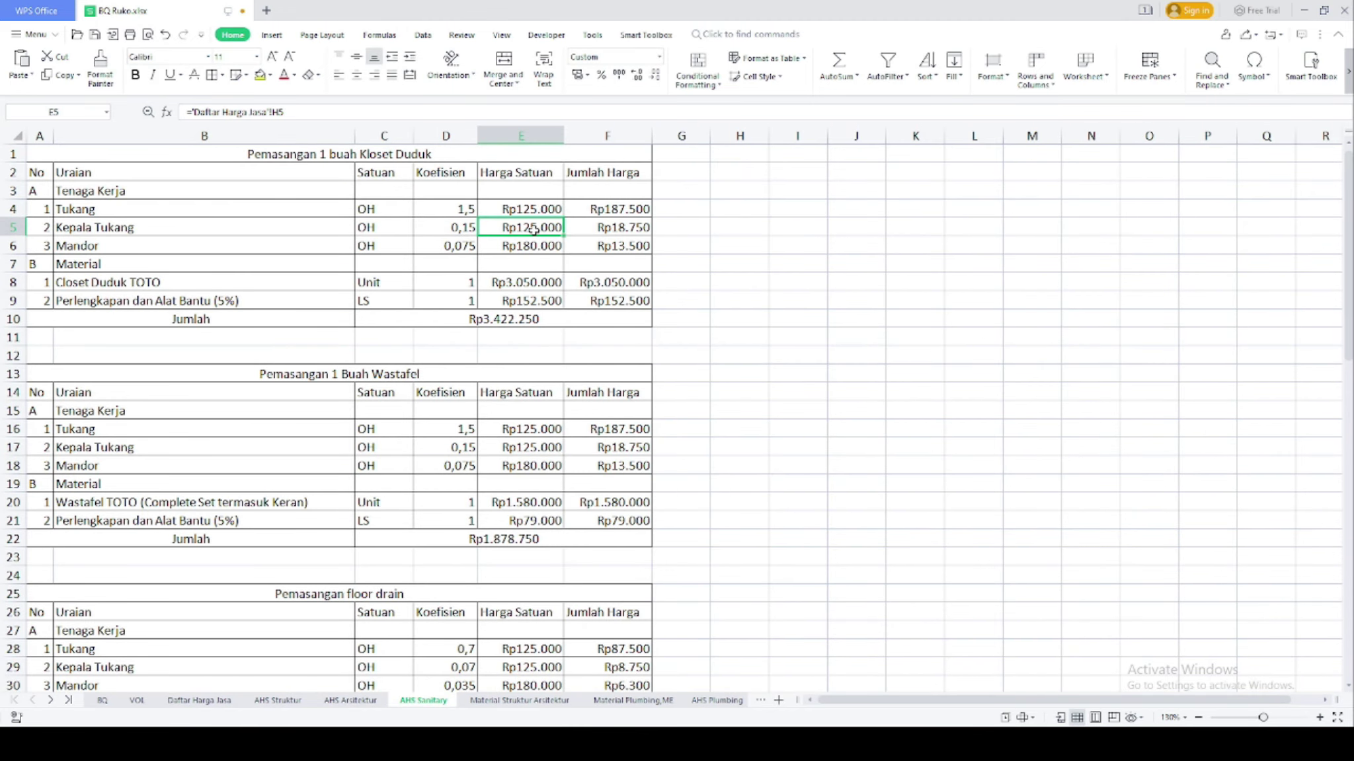
# Set the Kepala Tukang wage in H5 of the Daftar Harga Jasa sheet to 130000
pyautogui.click(149, 702)
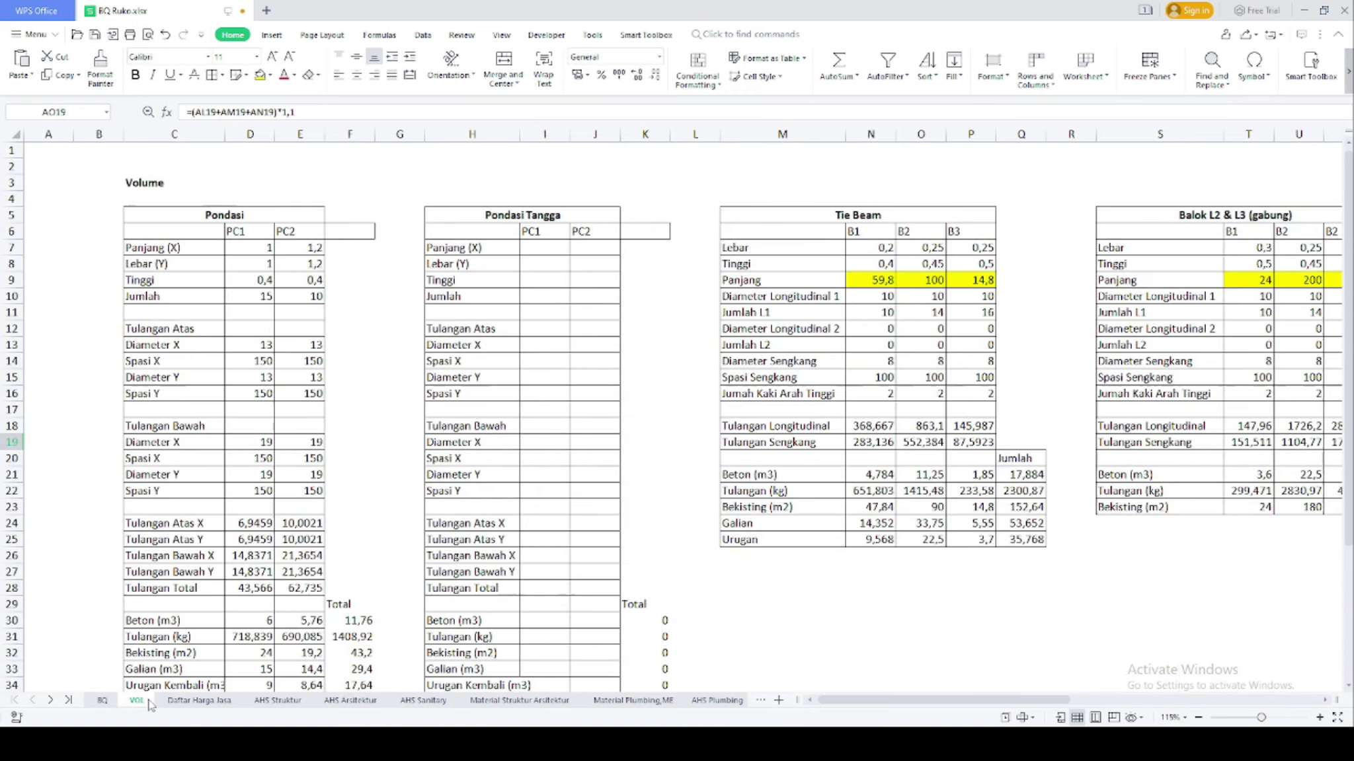
pyautogui.click(189, 706)
pyautogui.click(524, 203)
pyautogui.write('130.00')
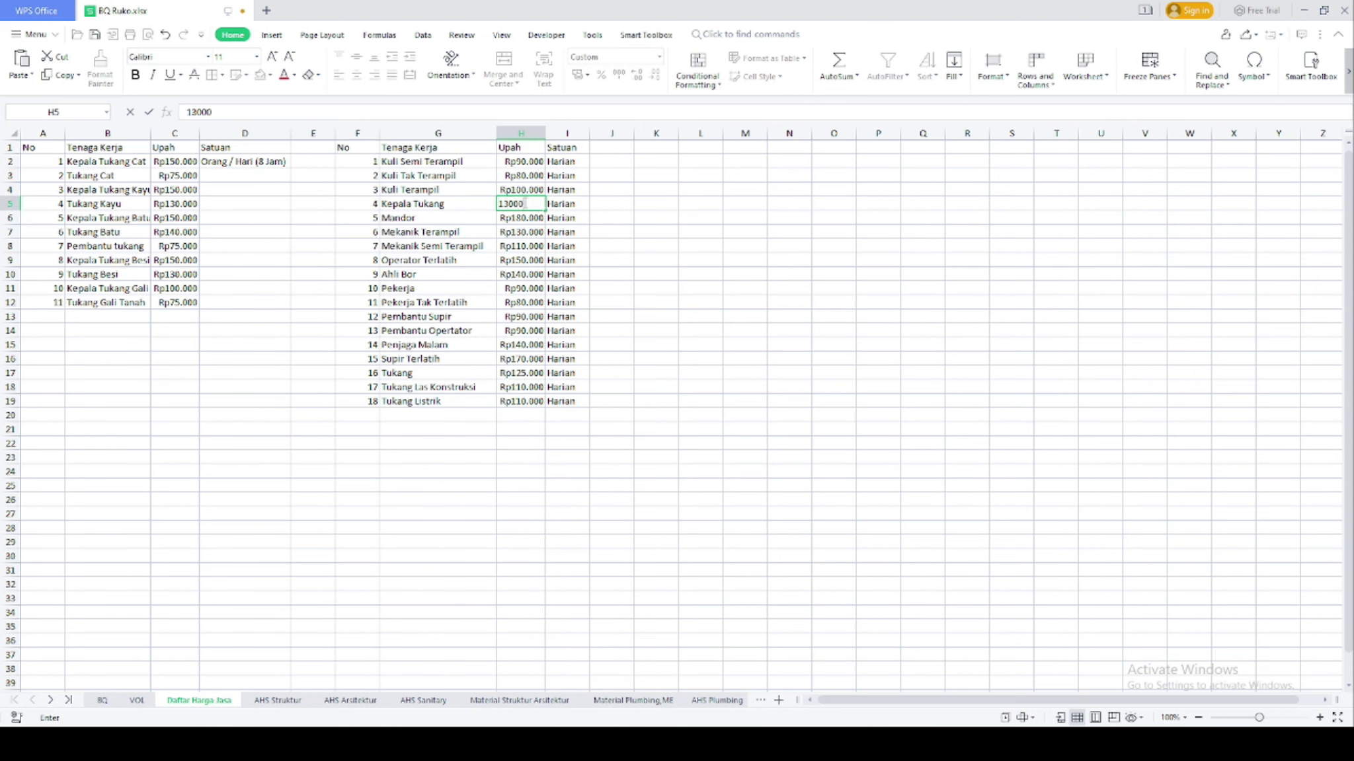
pyautogui.write('0')
pyautogui.press('Return')
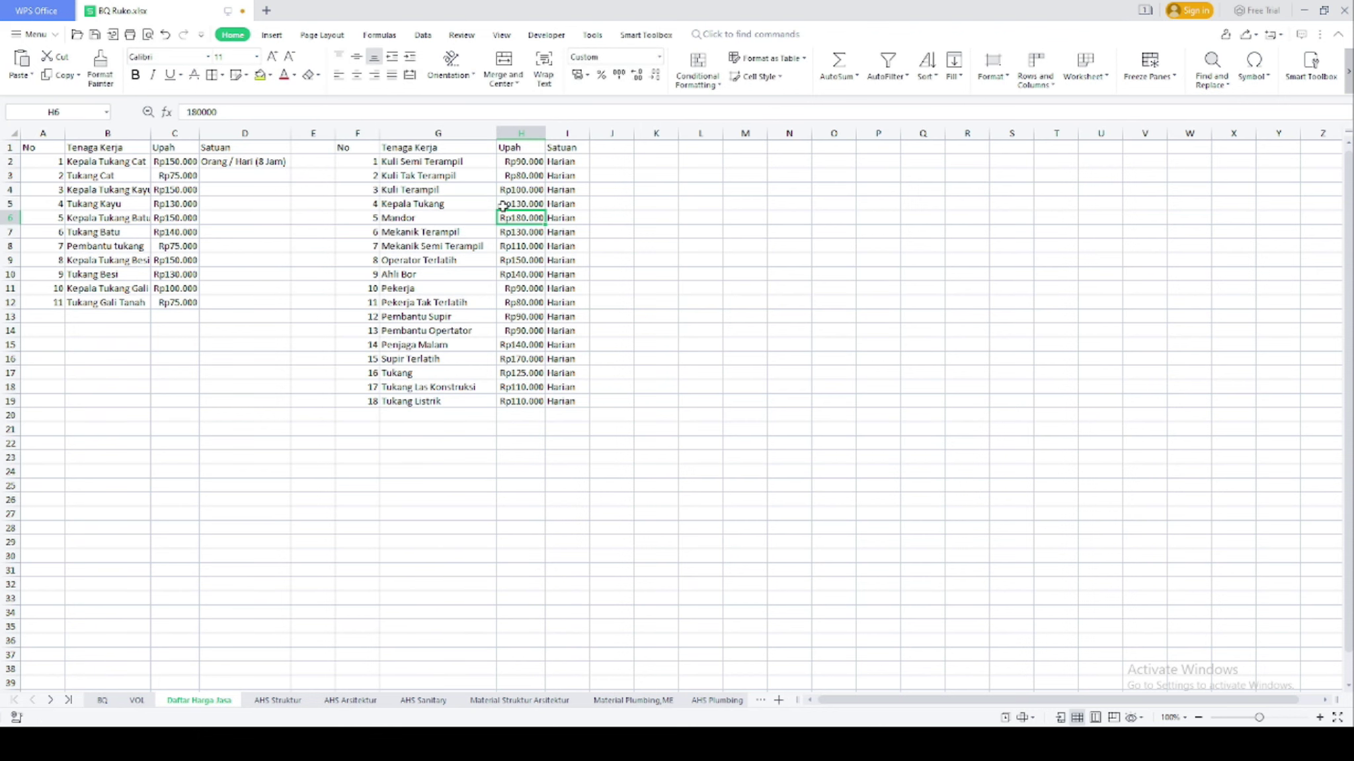
# Relink the Pekerja unit price in E41 of the AHS Sanitary Shower table to the Pekerja wage in H11 of Daftar Harga Jasa
pyautogui.click(278, 700)
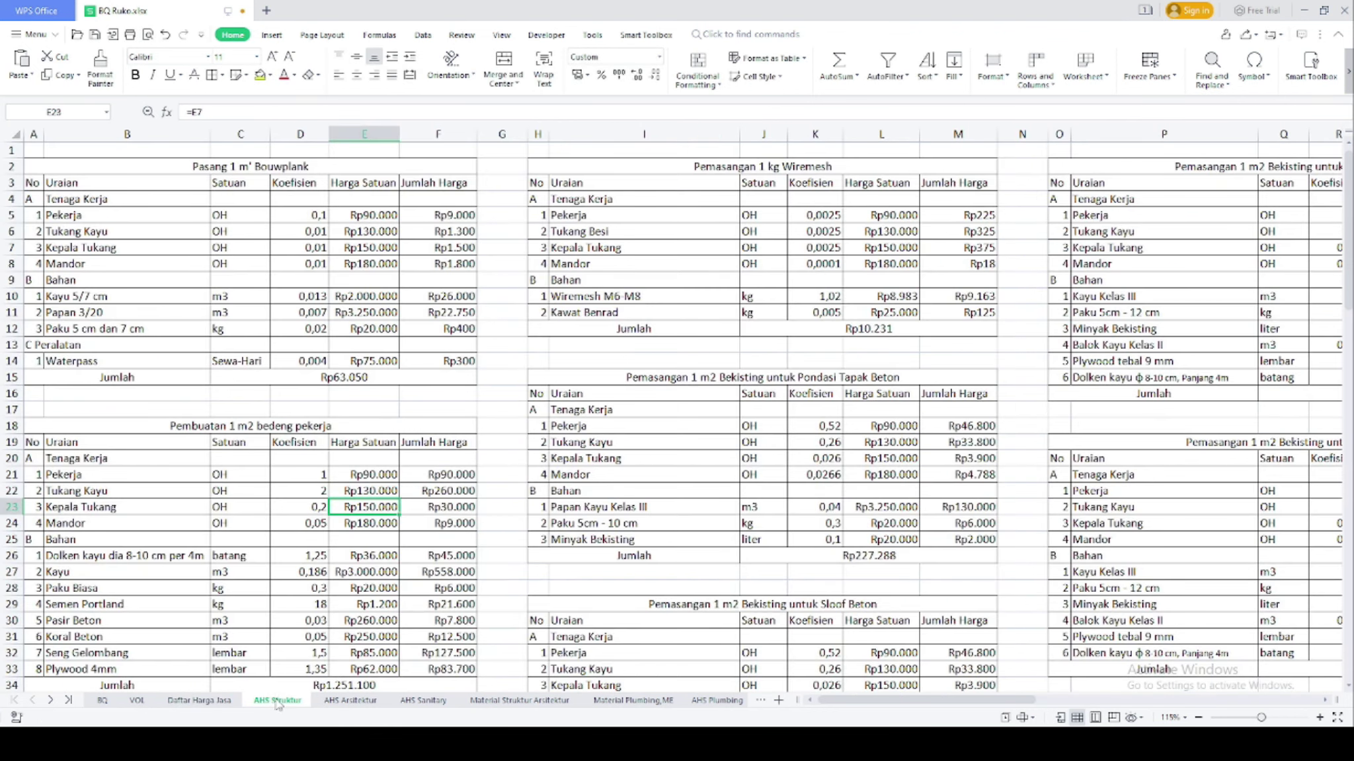
pyautogui.click(534, 703)
pyautogui.click(423, 701)
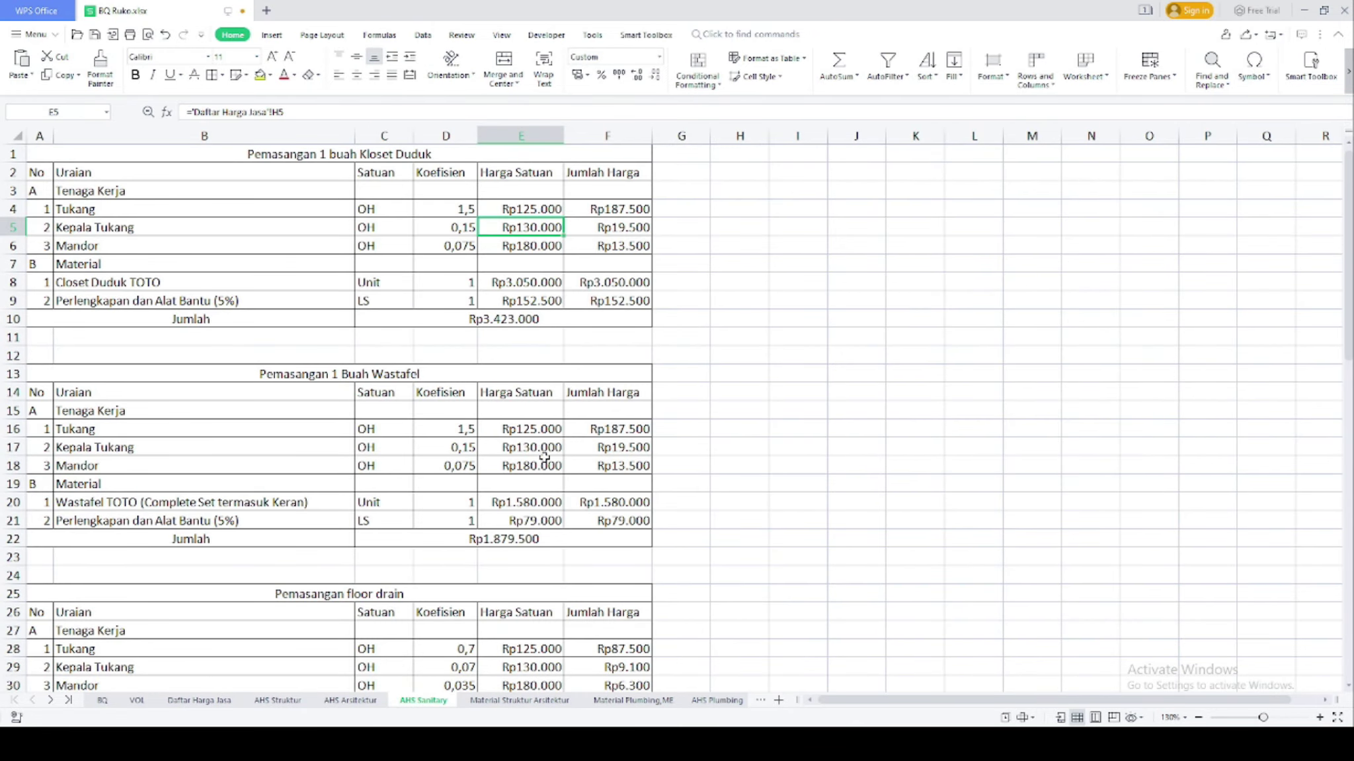
pyautogui.scroll(-7, 544, 457)
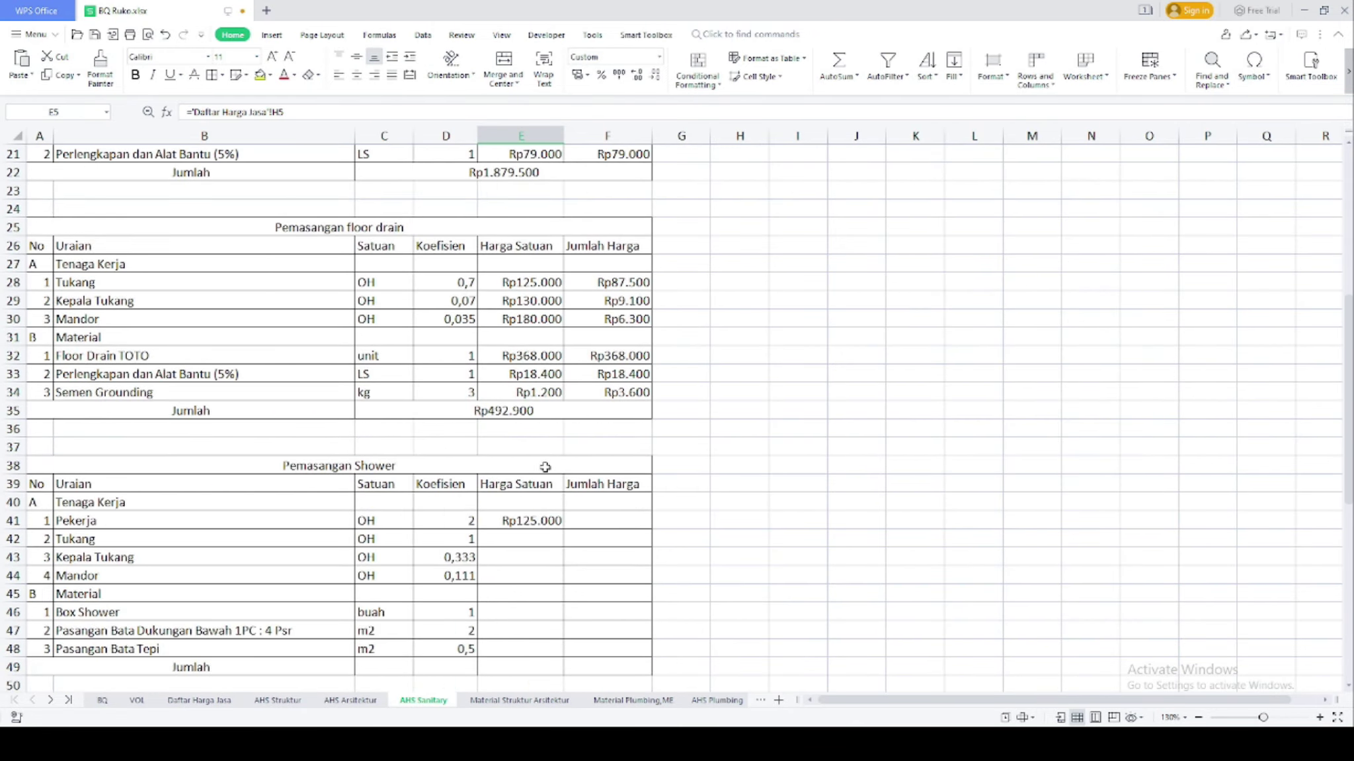
pyautogui.click(519, 536)
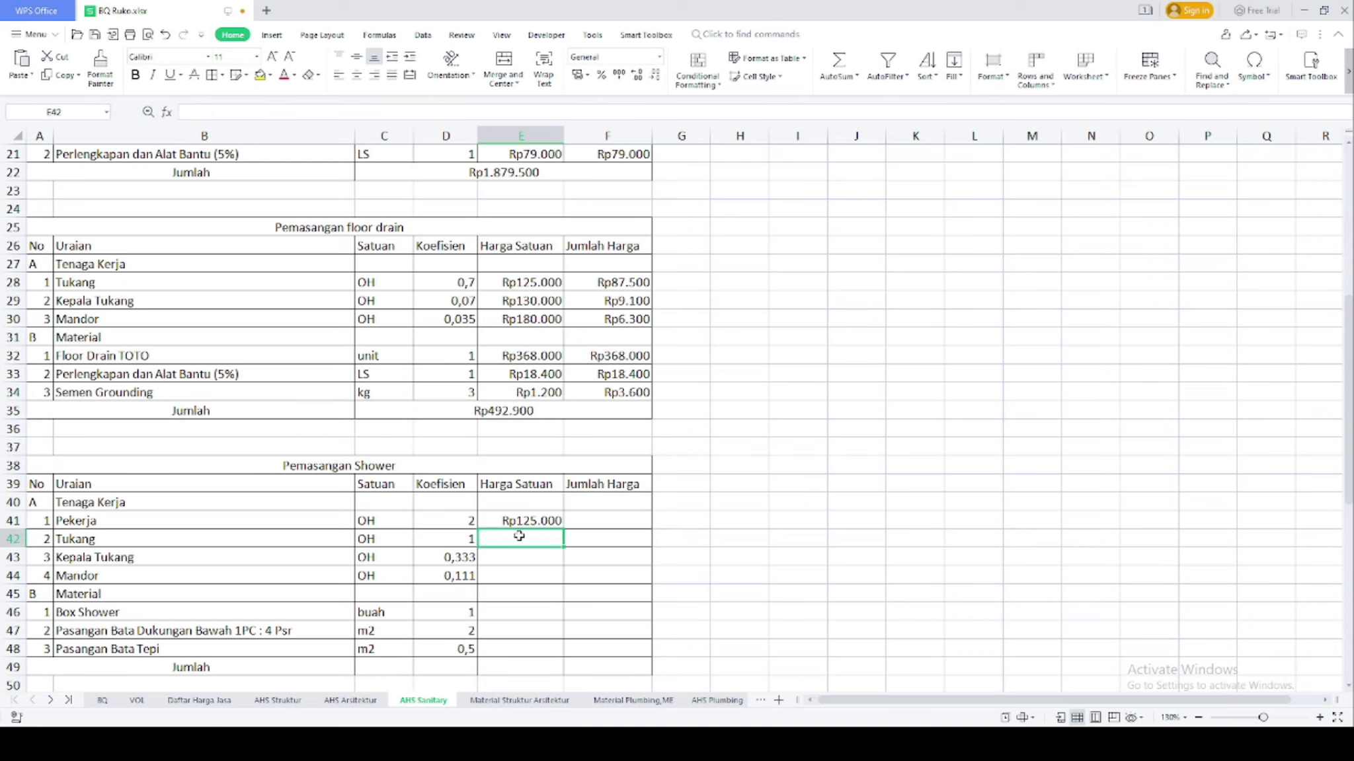
pyautogui.press('Up')
pyautogui.write('=')
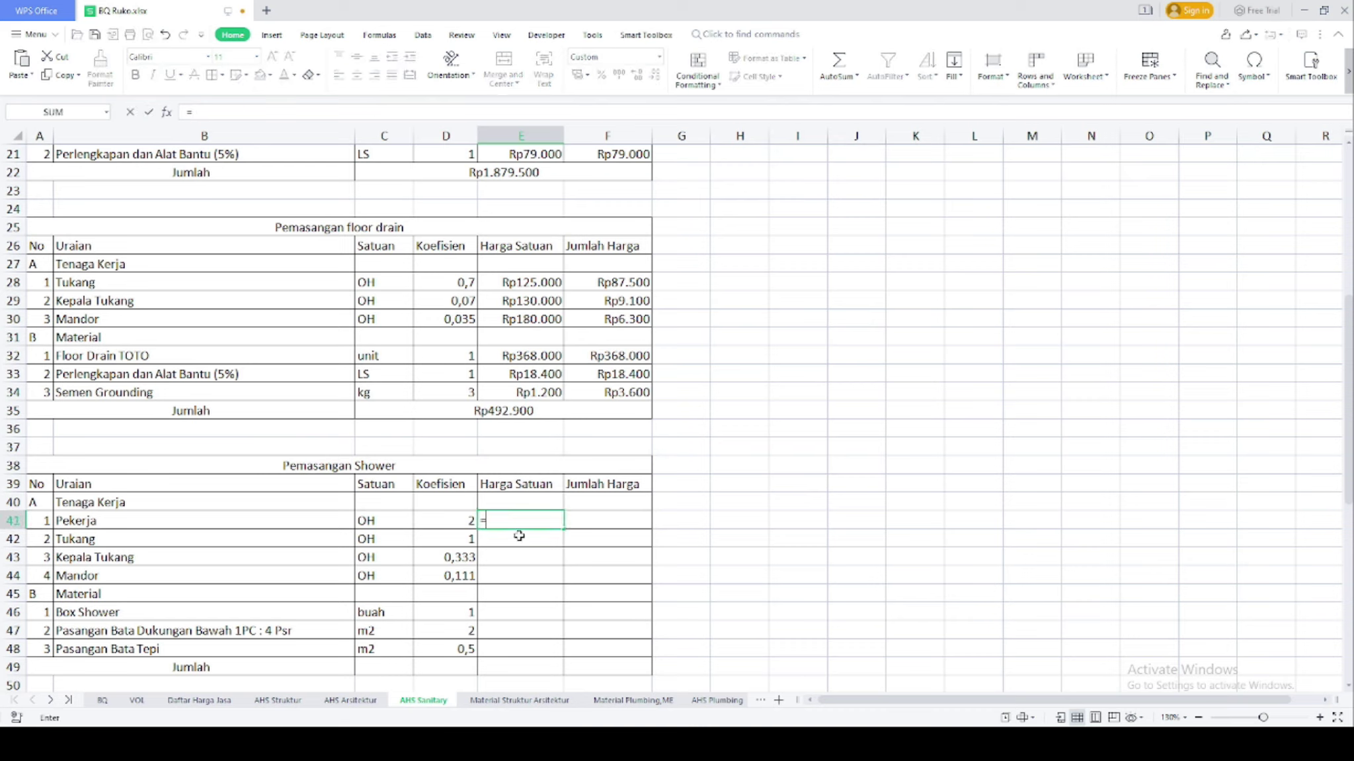
pyautogui.click(189, 700)
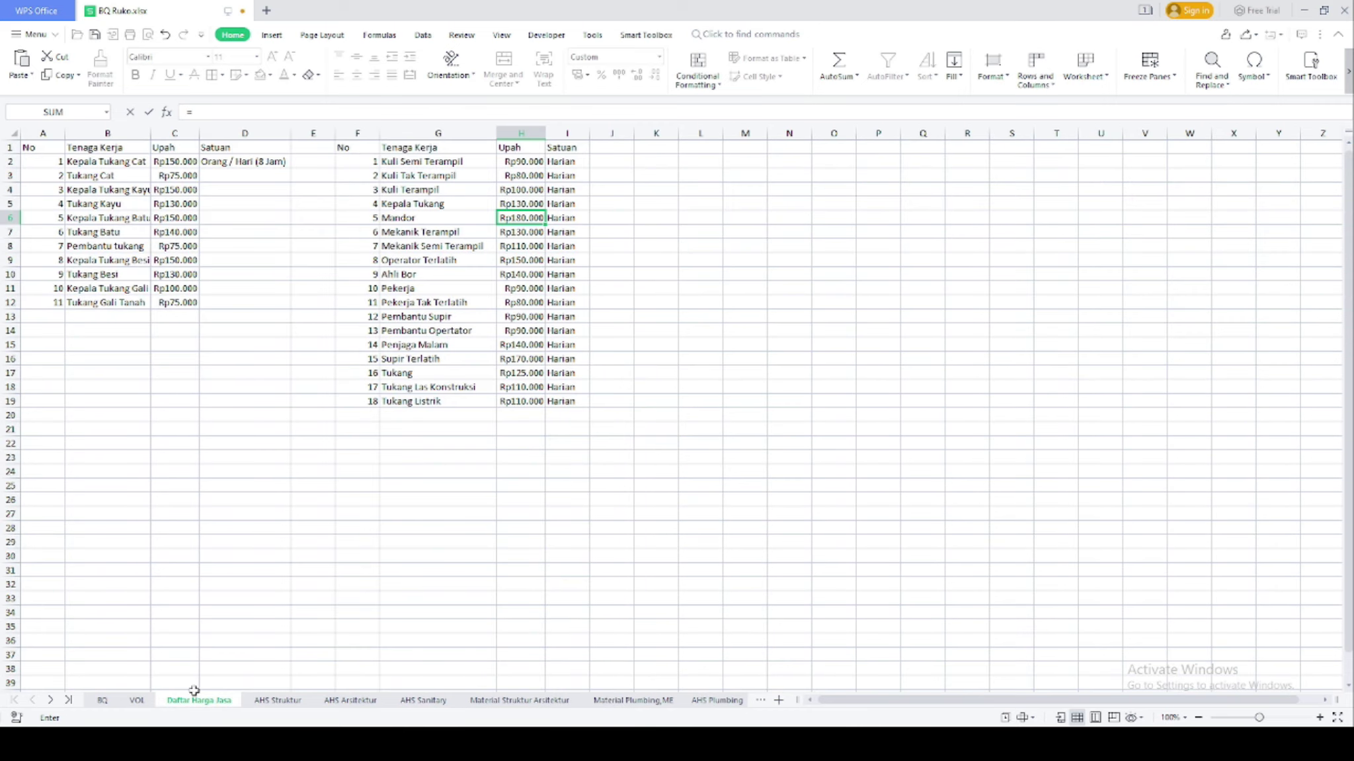
pyautogui.click(507, 292)
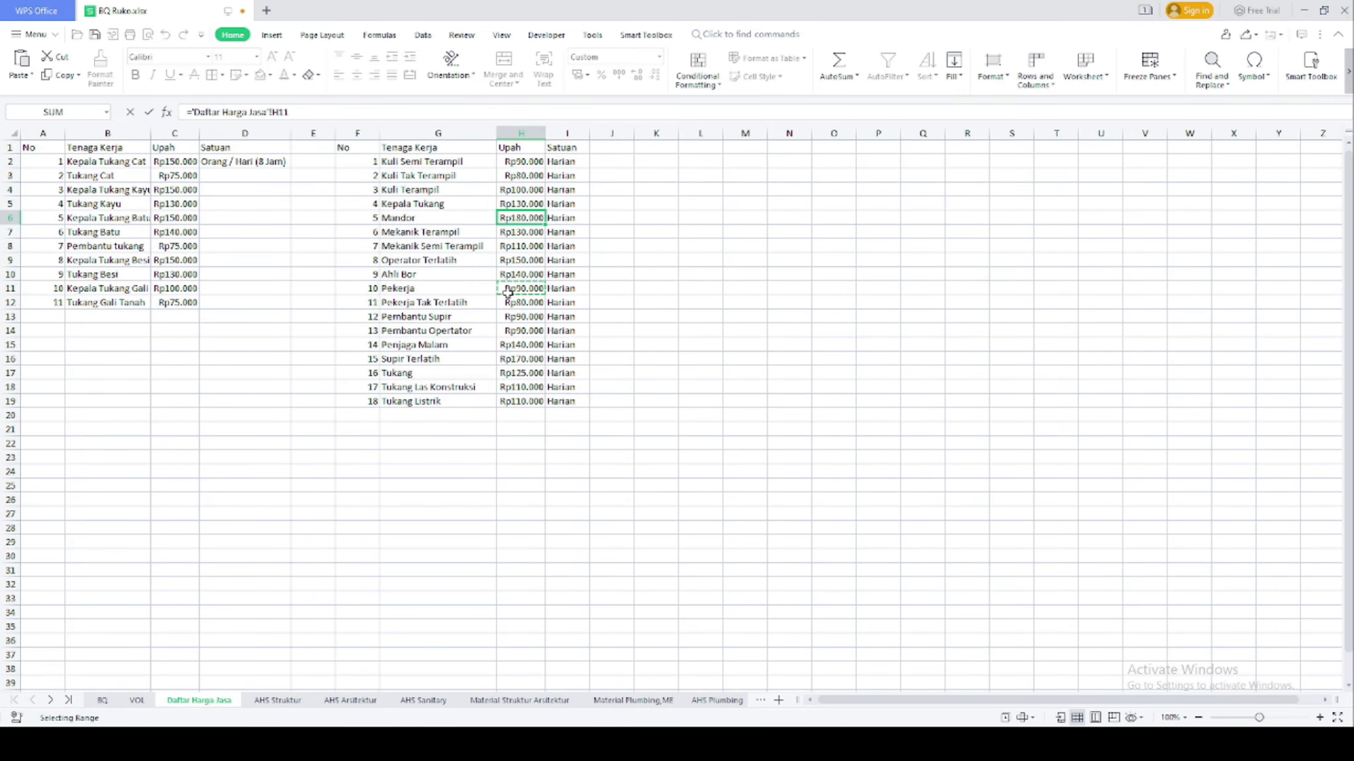
pyautogui.press('Return')
# Link the Tukang unit price in E42 of the Shower table to the Tukang wage in H17 of Daftar Harga Jasa
pyautogui.write('=')
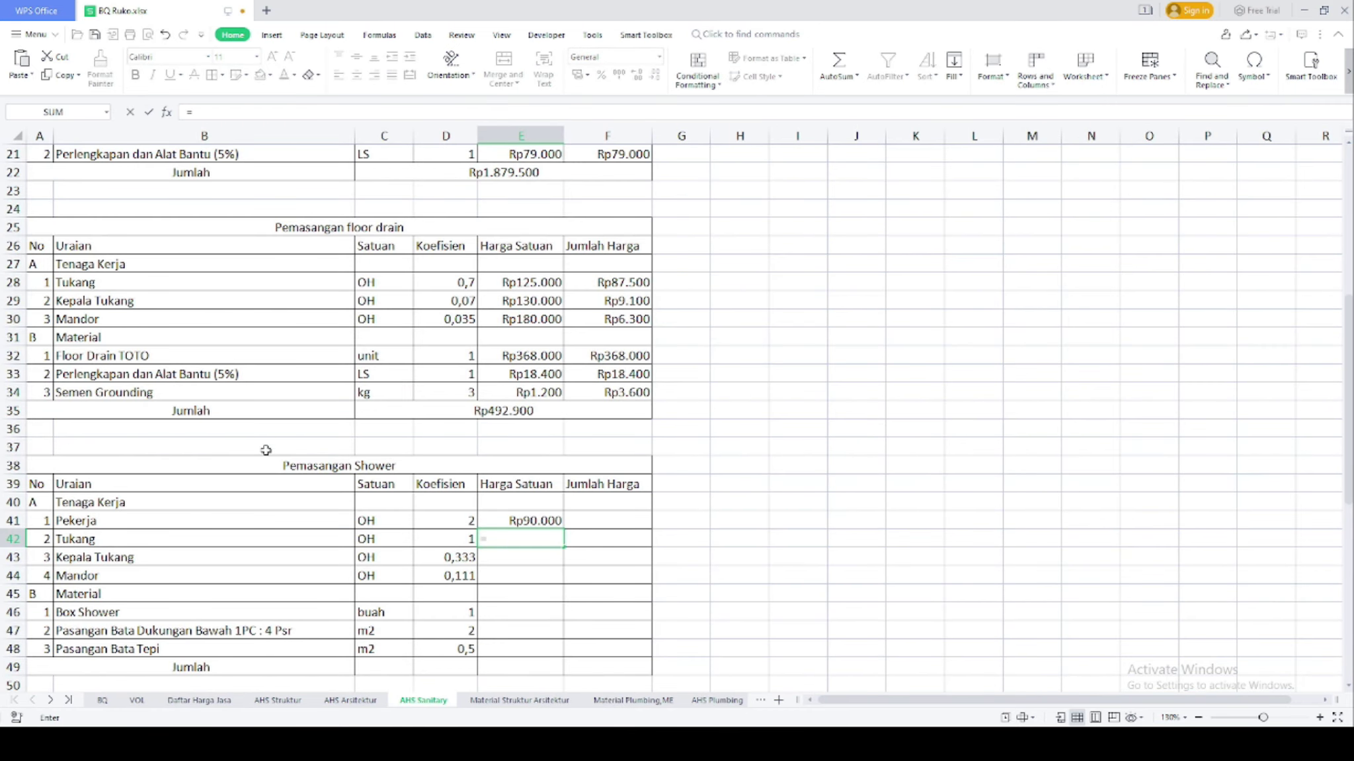
pyautogui.click(199, 701)
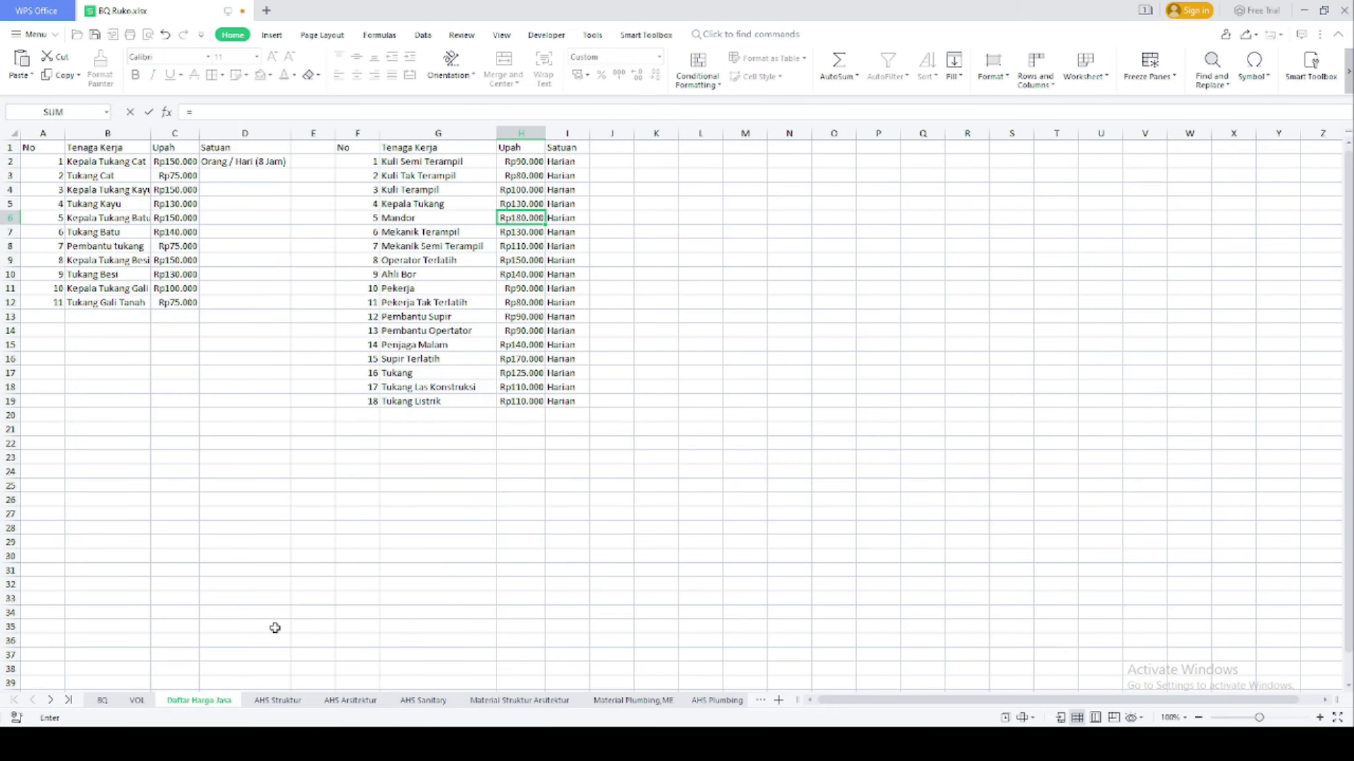
pyautogui.click(537, 373)
pyautogui.press('Return')
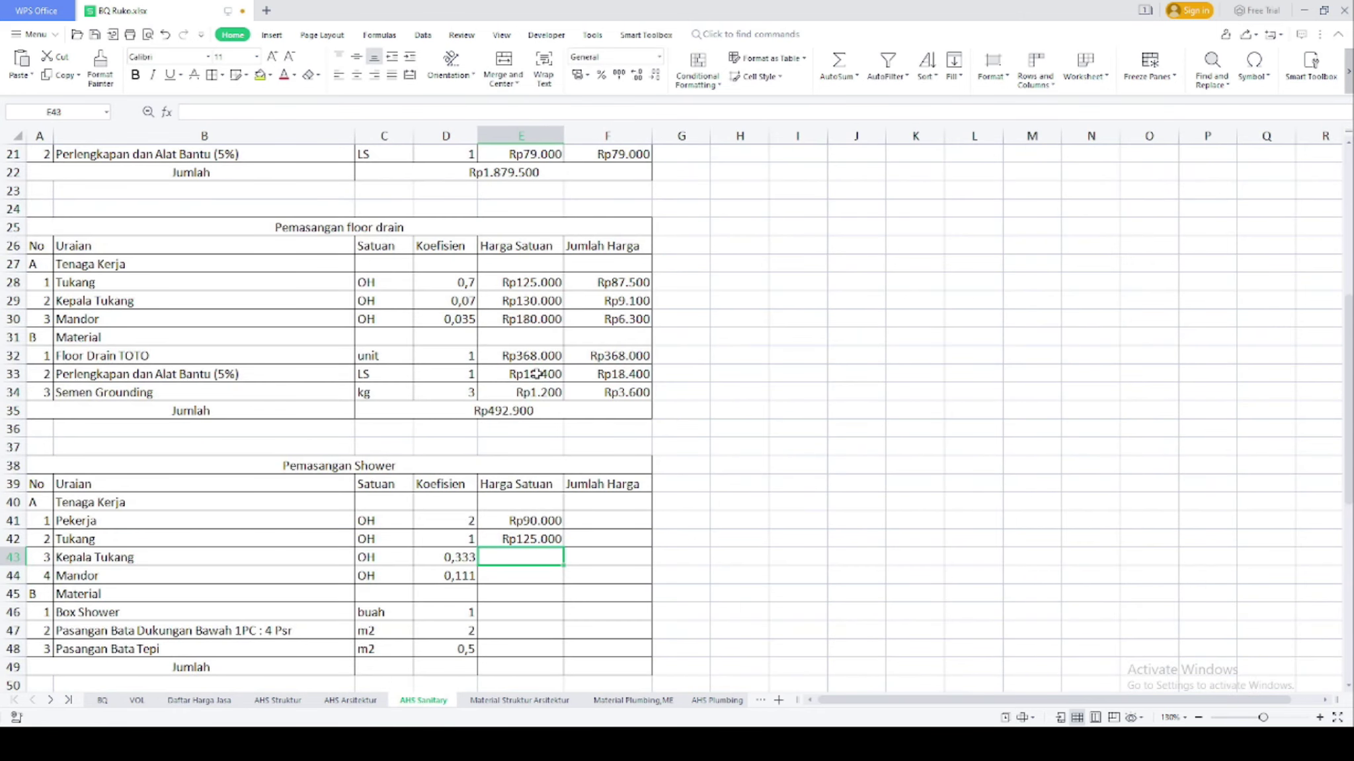
# Link the Shower table's Kepala Tukang and Mandor unit prices in E43 and E44 to the floor drain table's E29 and E30
pyautogui.write('=')
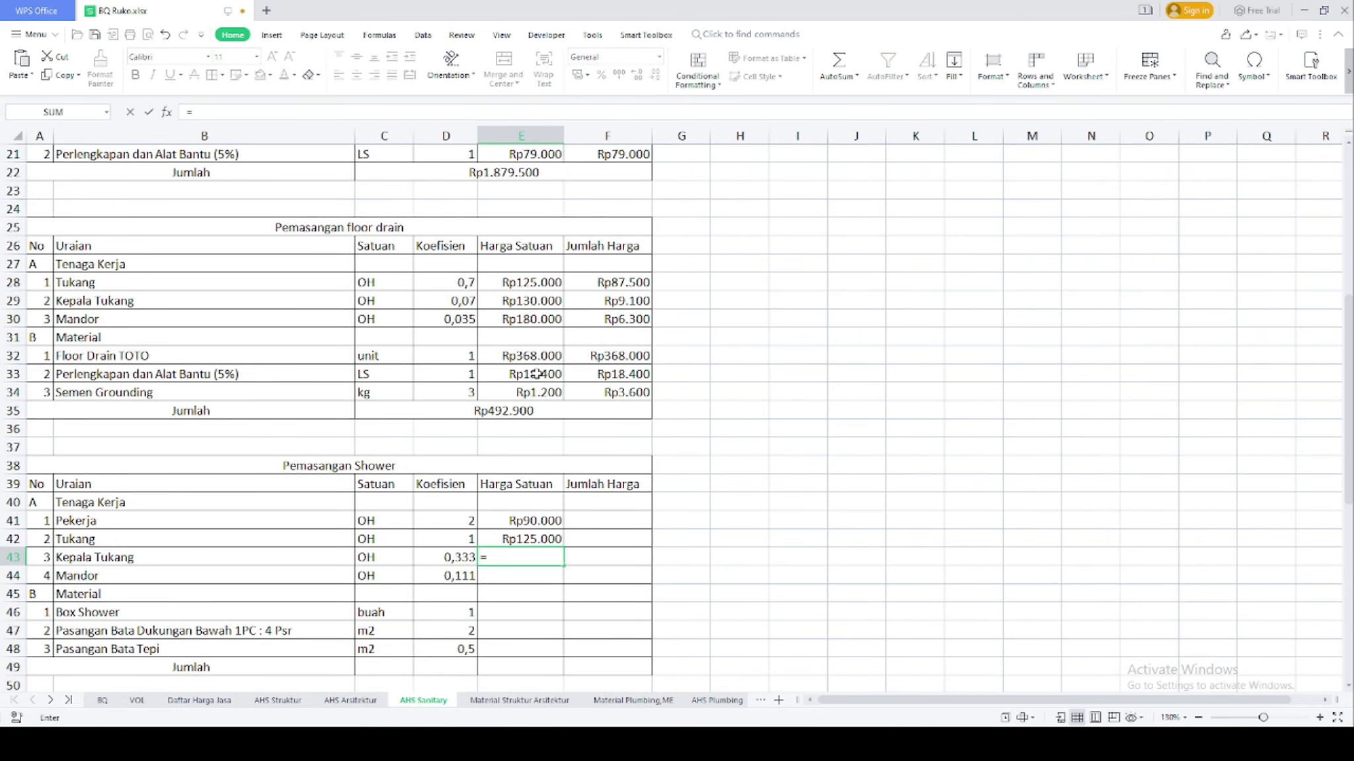
pyautogui.click(540, 301)
pyautogui.press('Return')
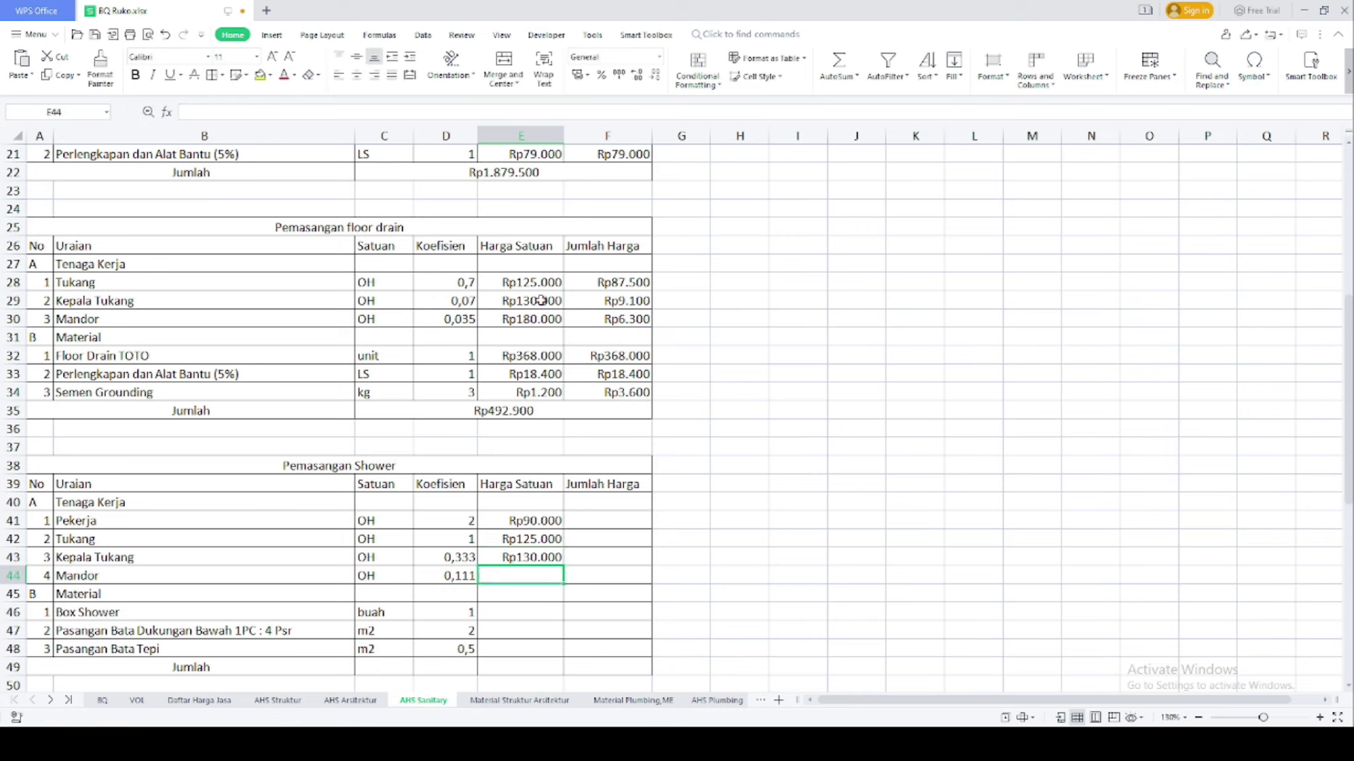
pyautogui.write('=')
pyautogui.click(541, 317)
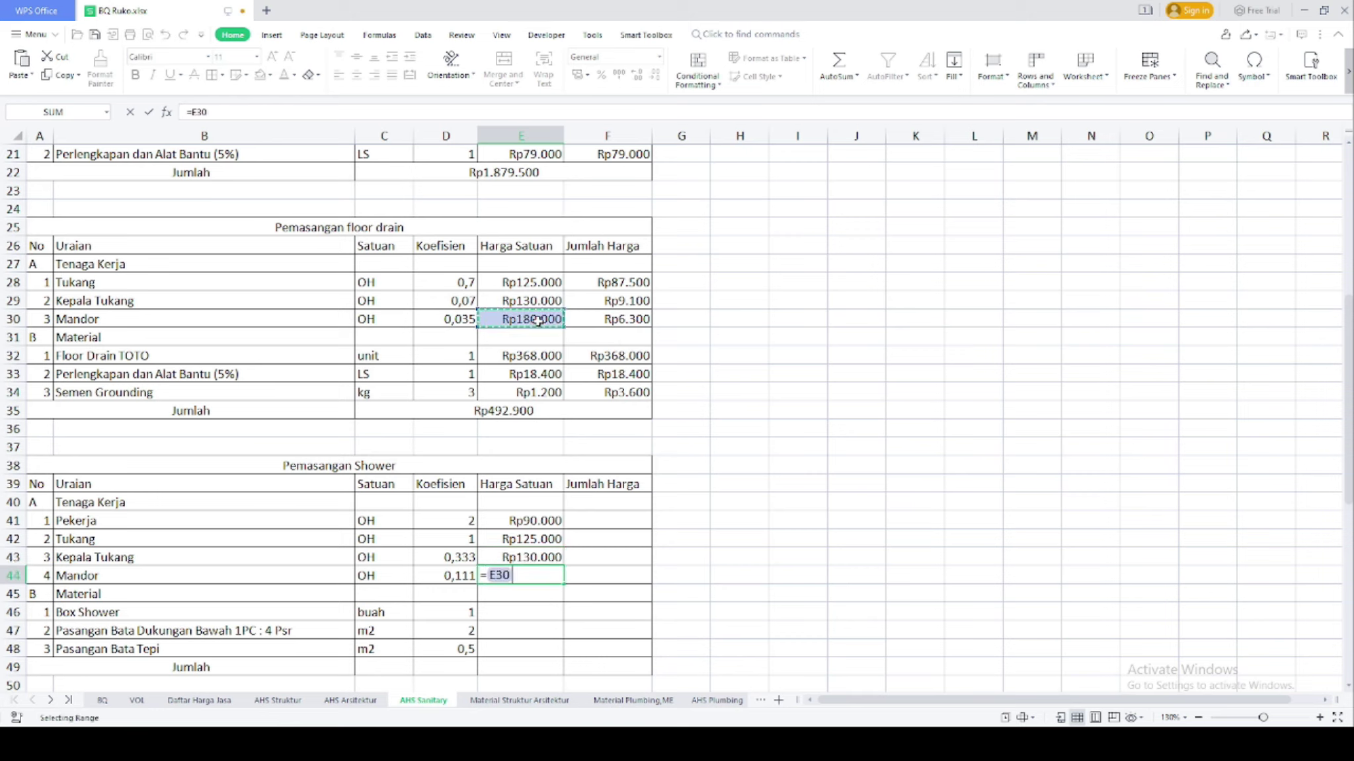
pyautogui.press('Return')
# Link the Box Shower unit price in E46 to the Shower TOTO TX474SRR price in the plumbing material list
pyautogui.scroll(-1, 538, 321)
pyautogui.click(541, 583)
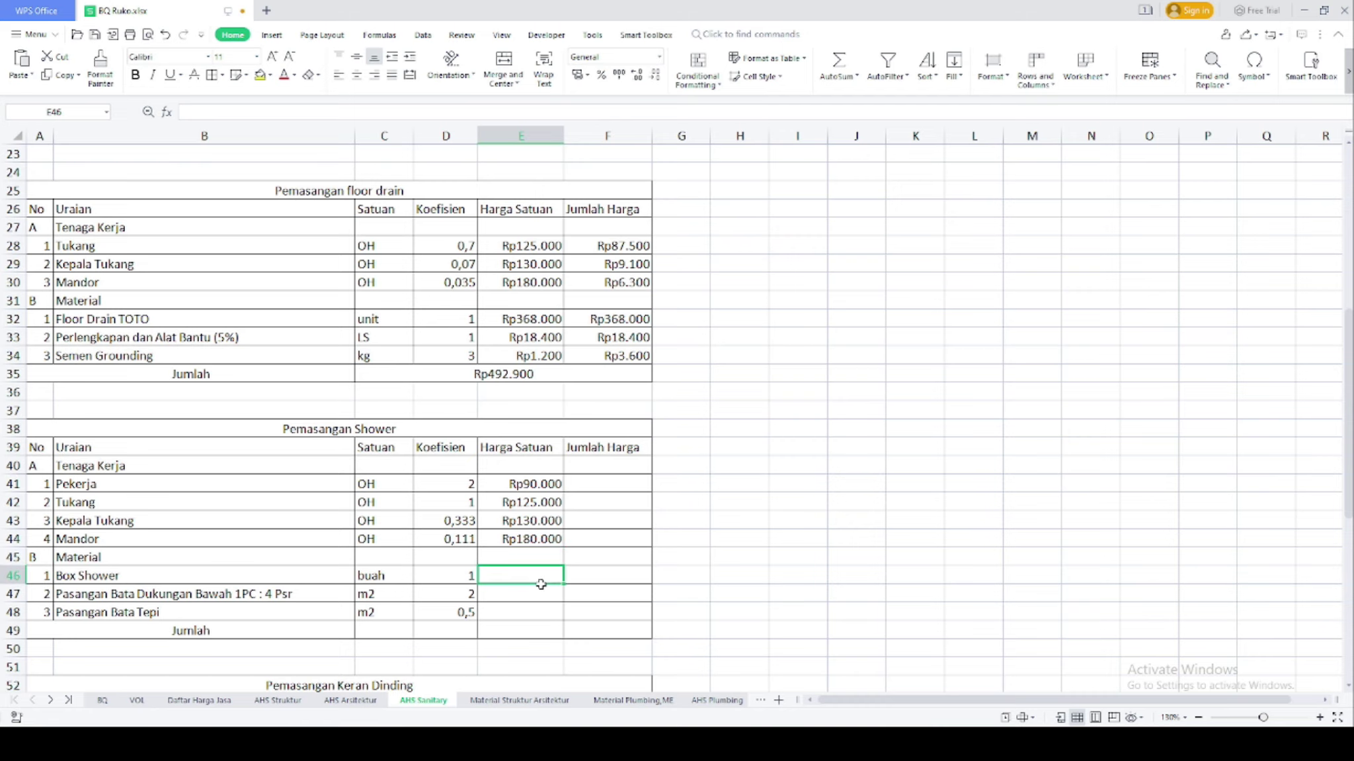
pyautogui.write('=')
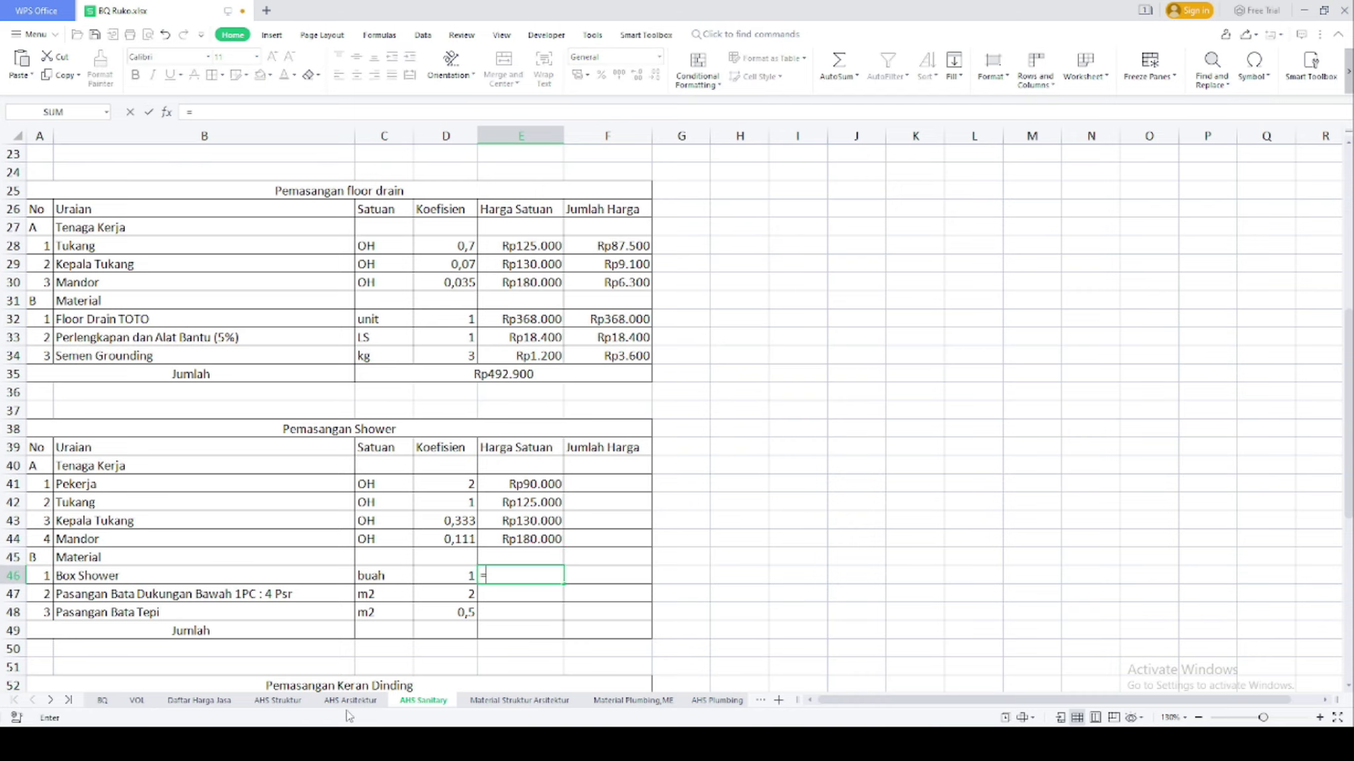
pyautogui.click(648, 701)
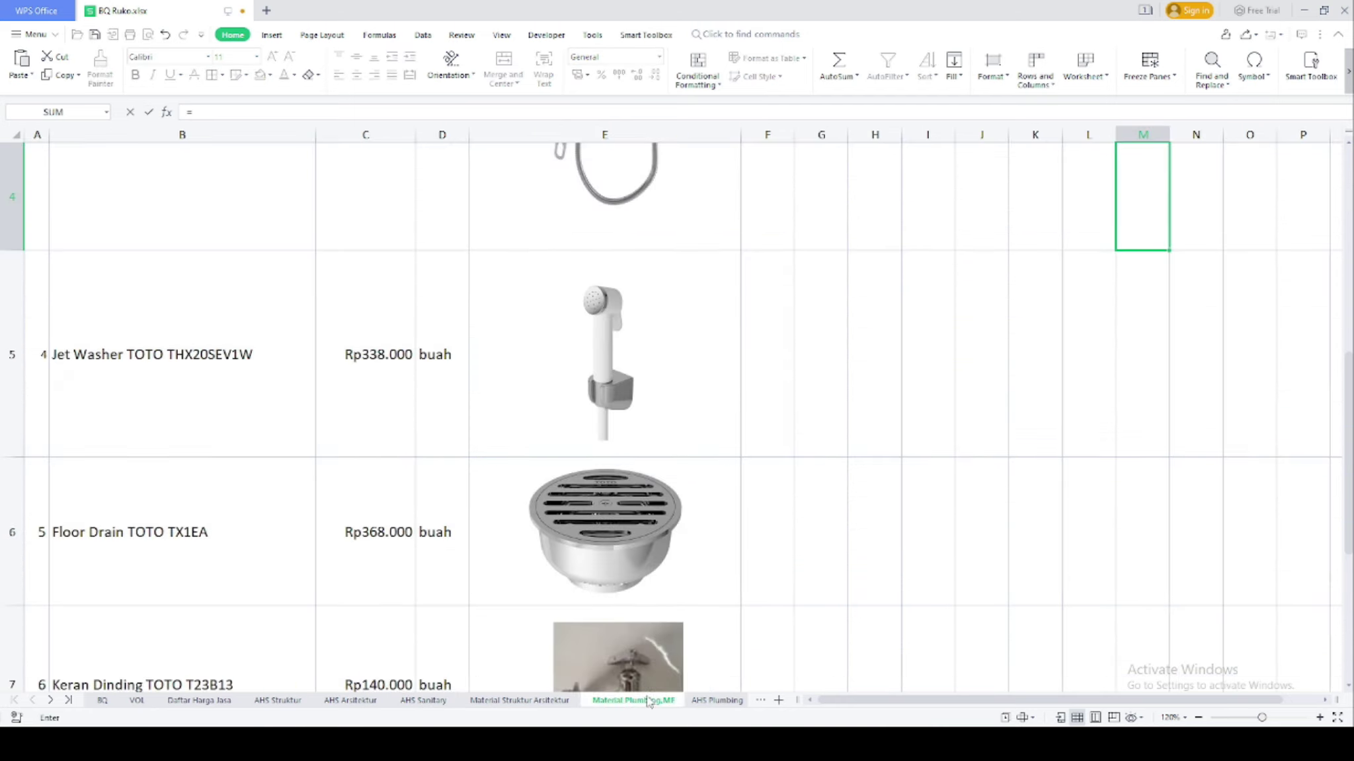
pyautogui.scroll(-1, 565, 562)
pyautogui.scroll(2, 585, 546)
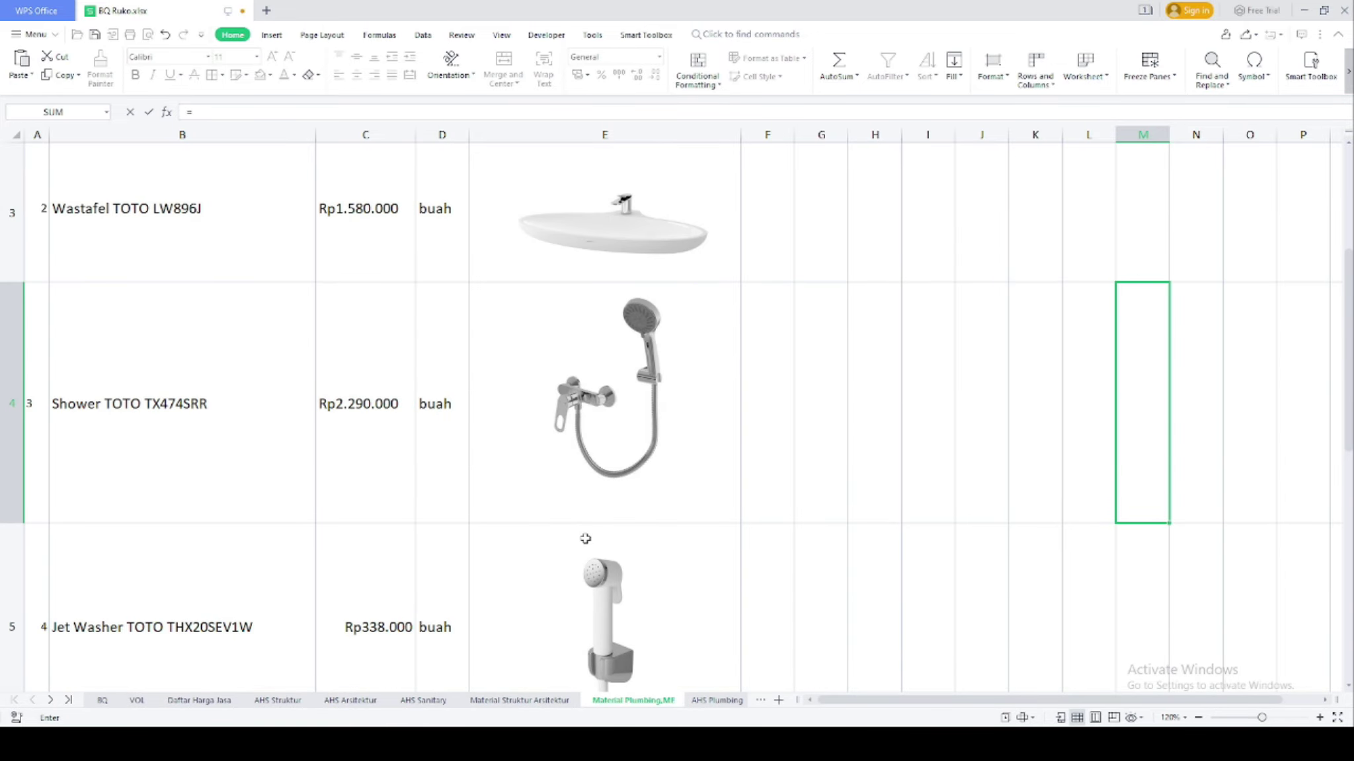
pyautogui.click(385, 412)
pyautogui.press('Return')
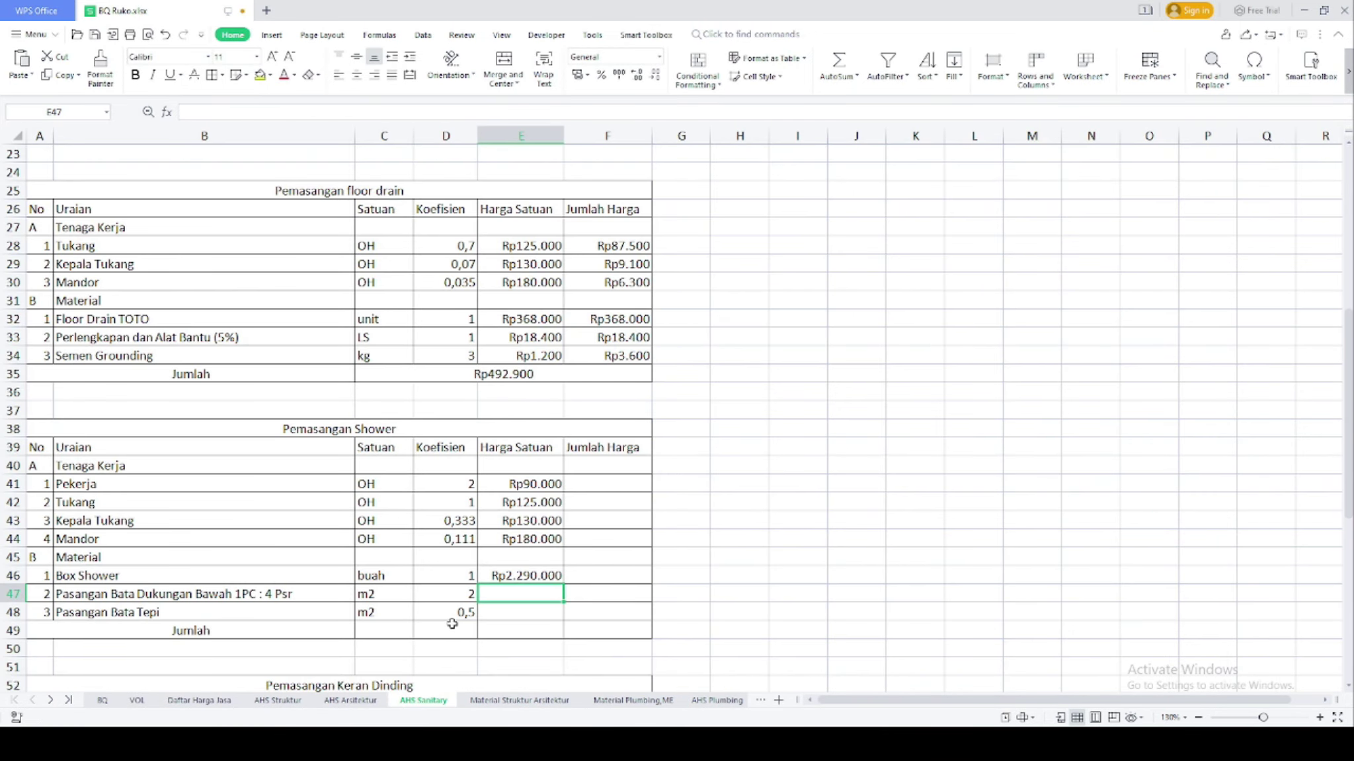
pyautogui.scroll(6, 452, 625)
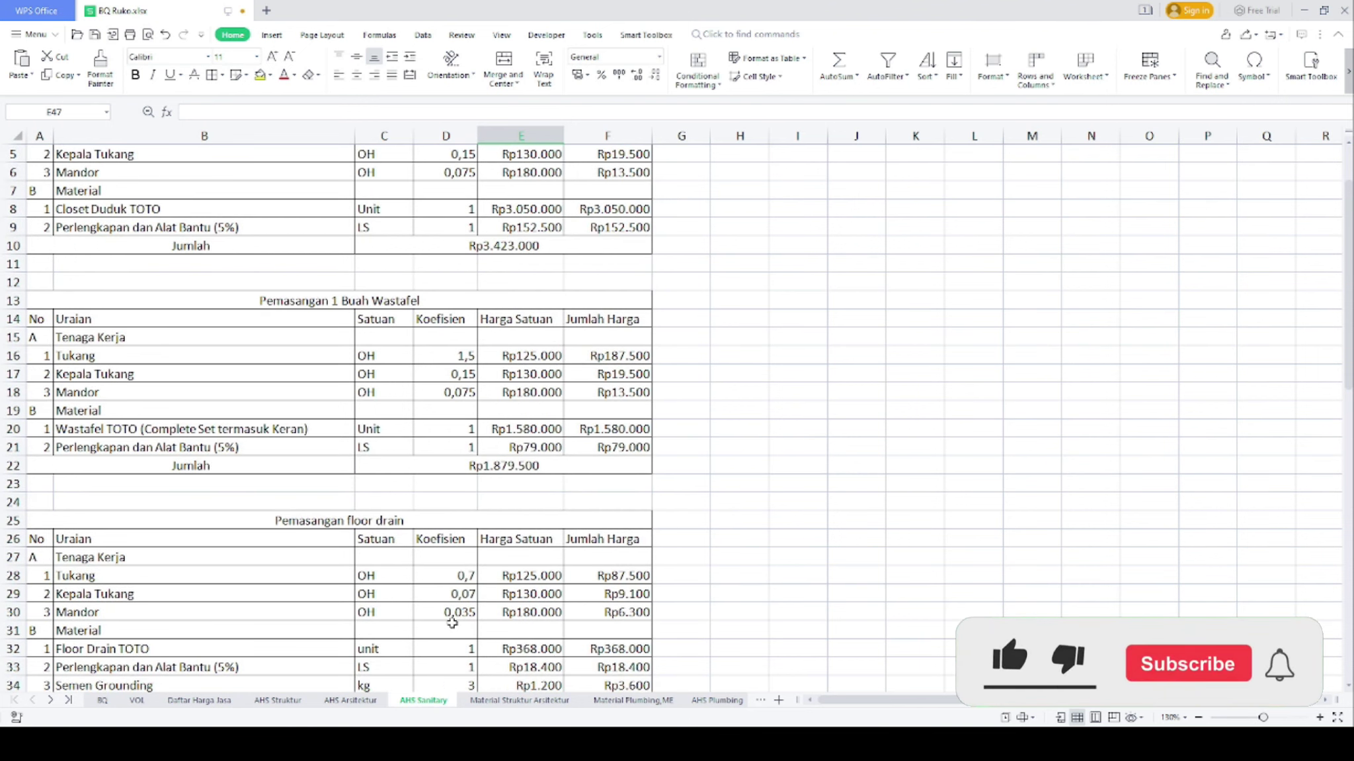
pyautogui.scroll(-7, 452, 623)
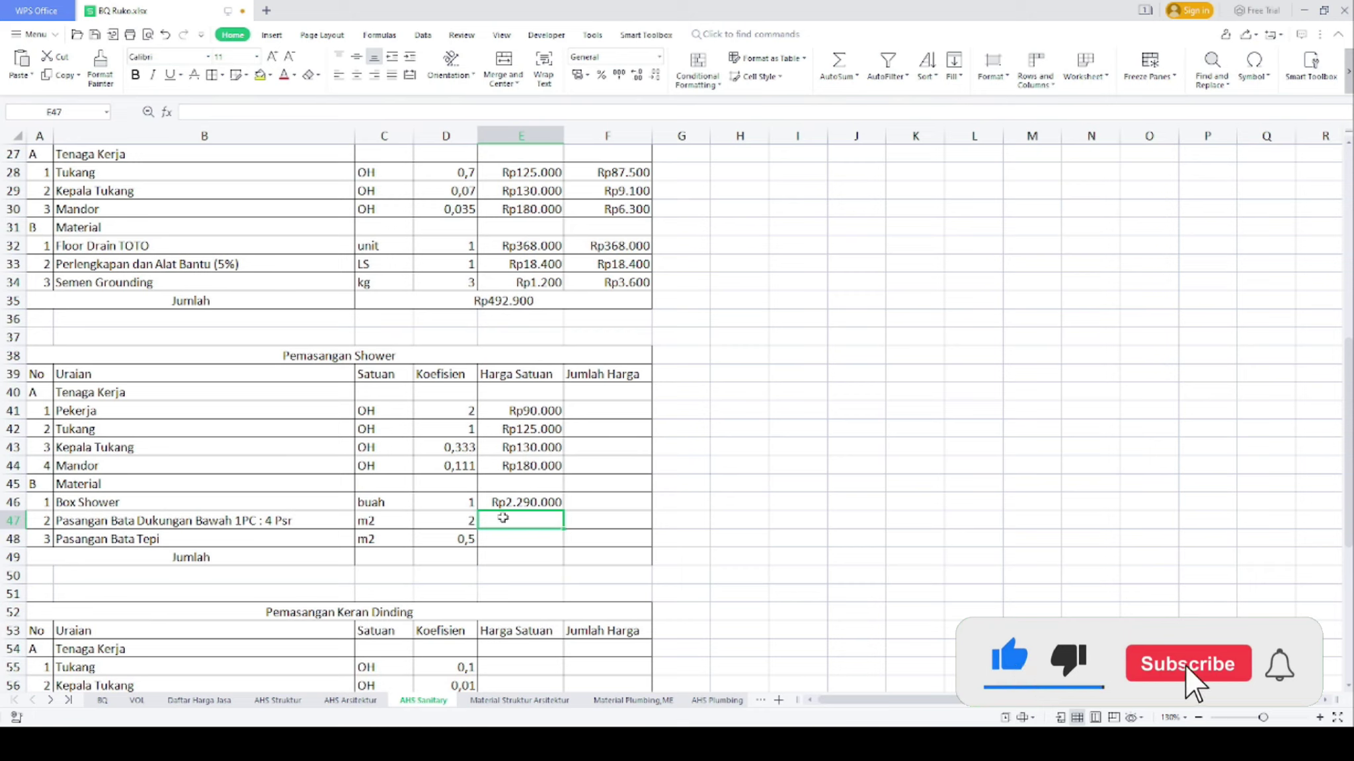
pyautogui.write('=')
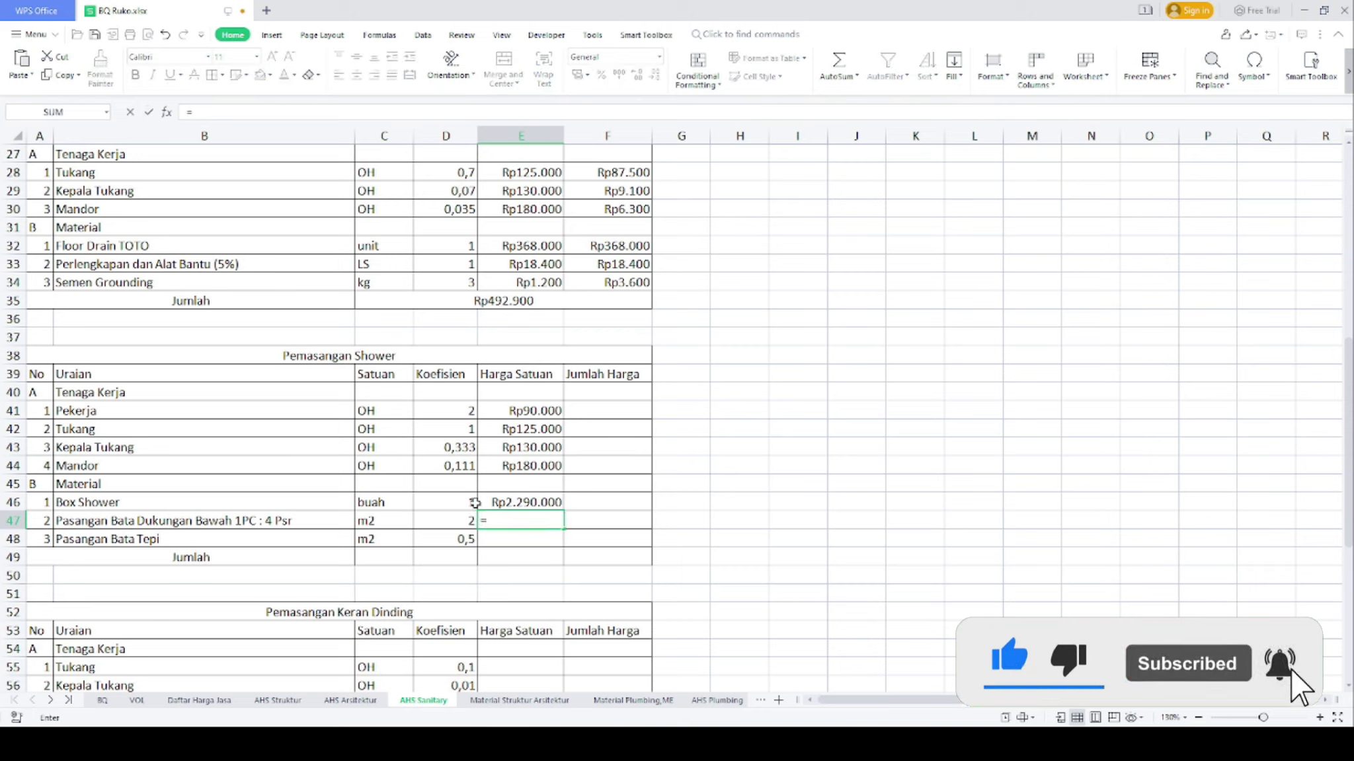
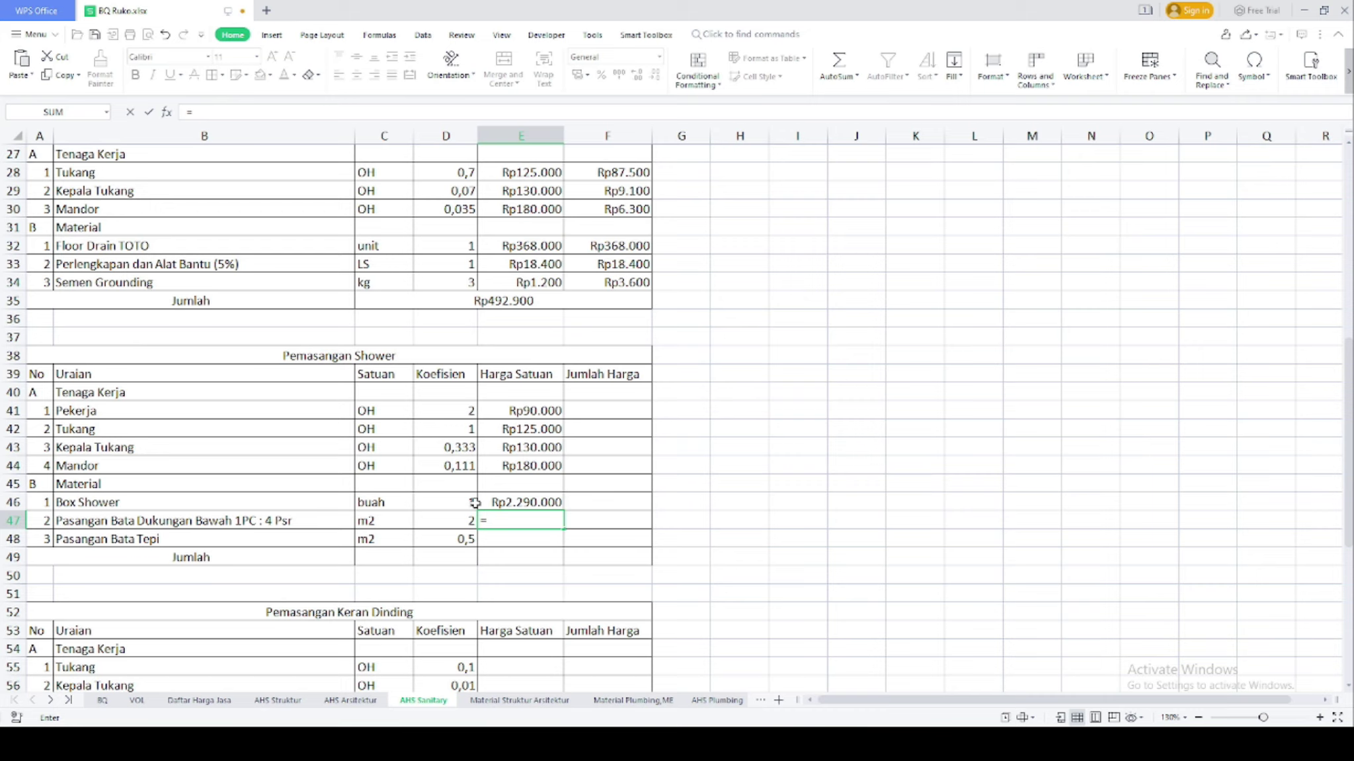
pyautogui.click(456, 520)
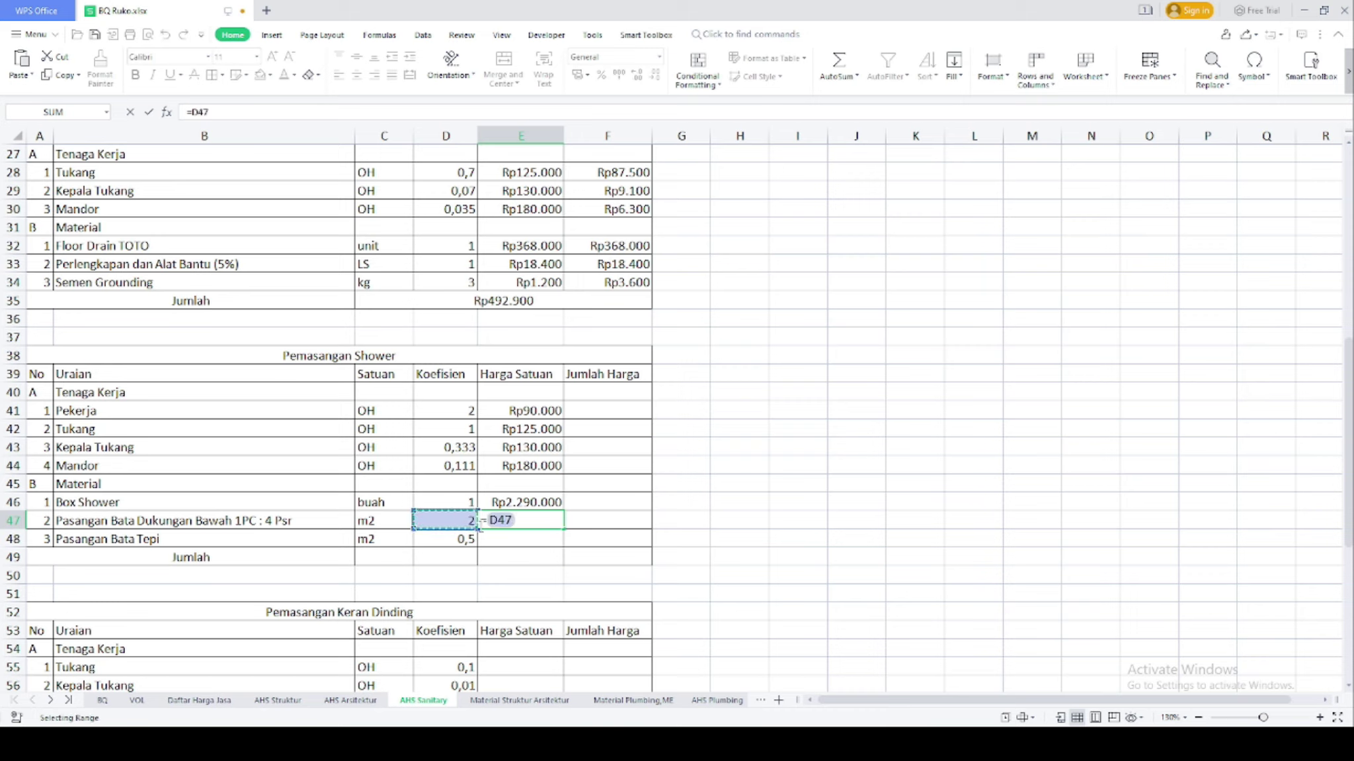
pyautogui.press('Escape')
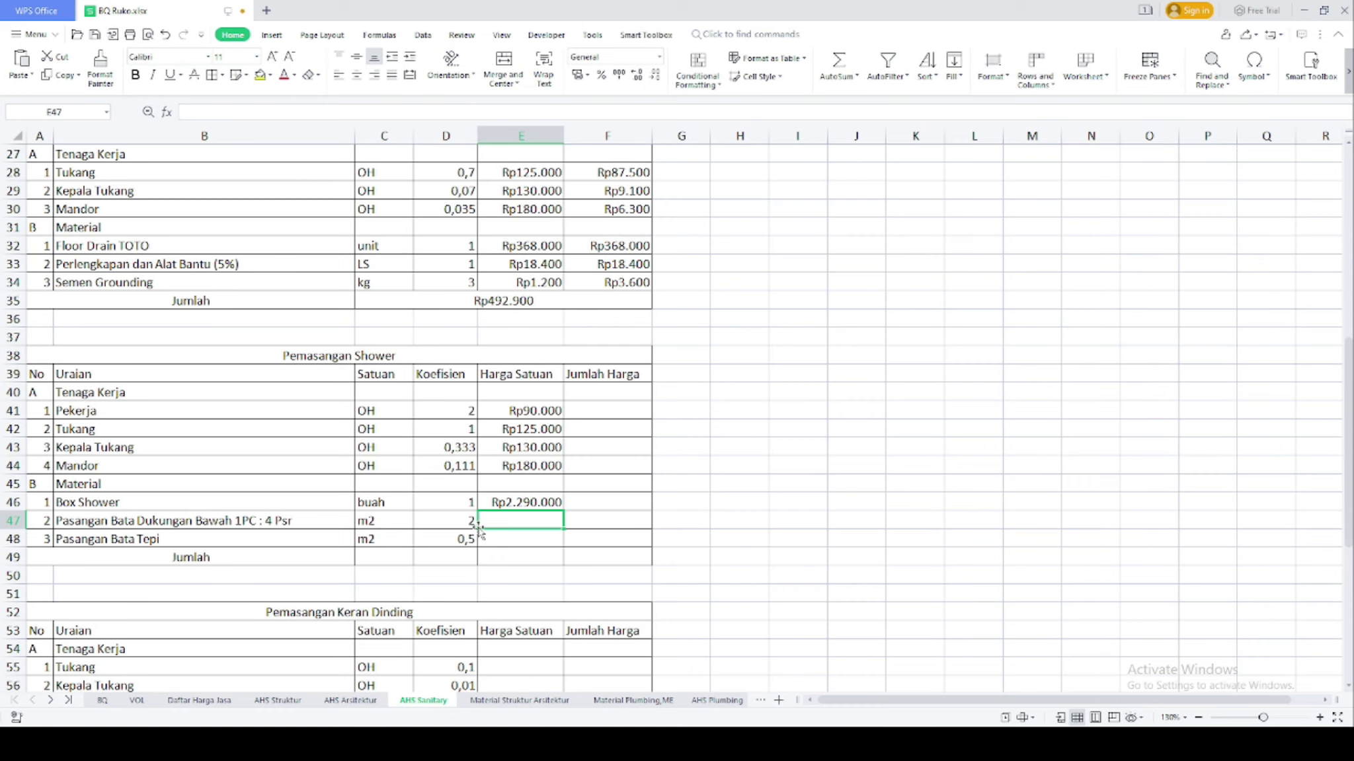
# Link the brick masonry price in E47 to the brick wall total in C13 of AHS Arsitektur, and reuse E47 in E48
pyautogui.write('=')
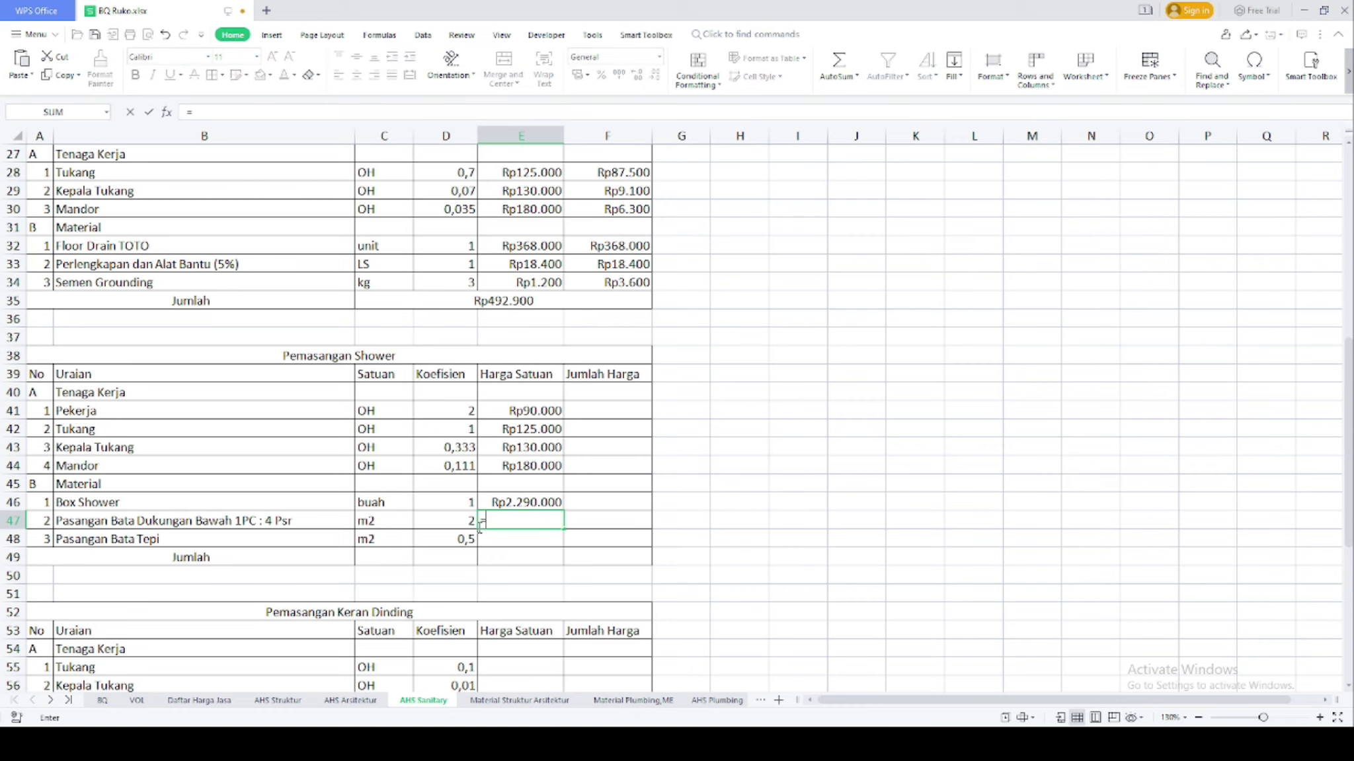
pyautogui.click(350, 701)
pyautogui.scroll(4, 370, 628)
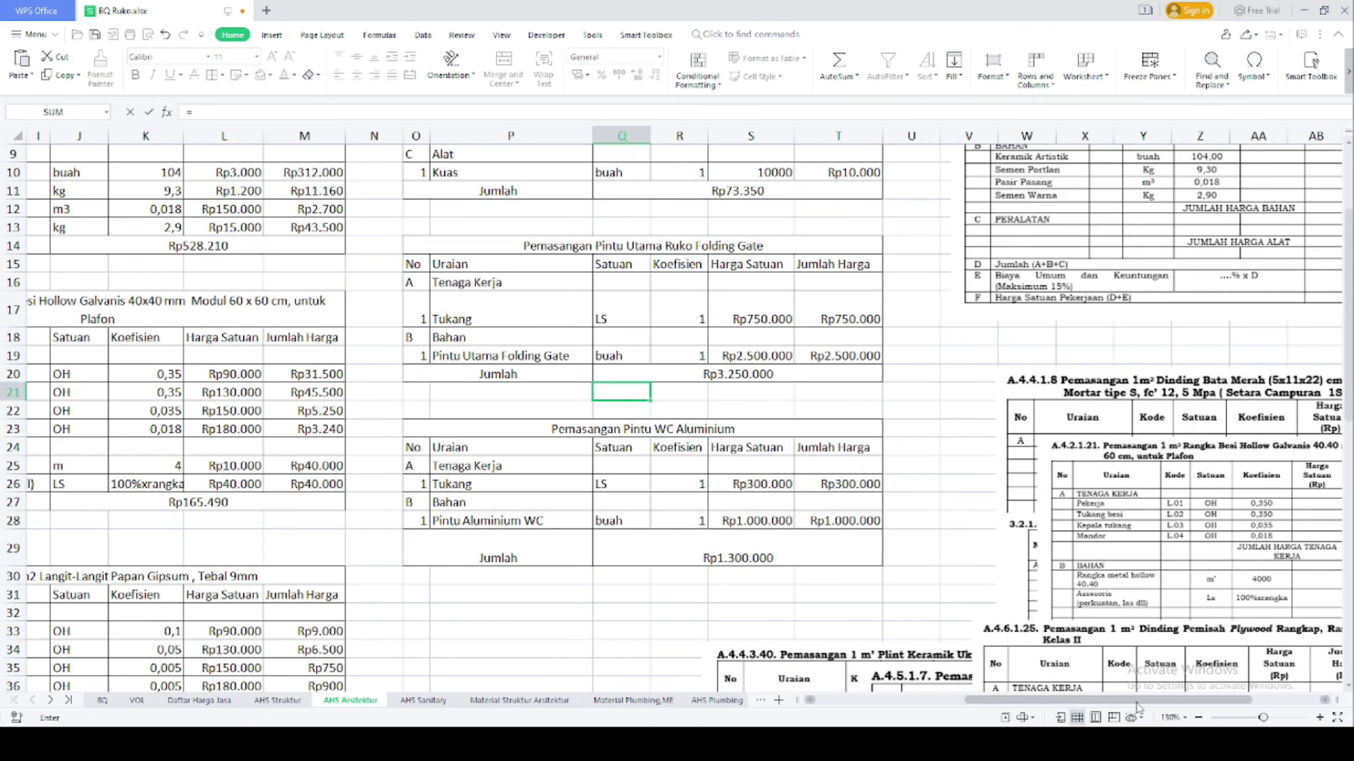
pyautogui.moveTo(1137, 700); pyautogui.dragTo(945, 702)
pyautogui.scroll(3, 862, 610)
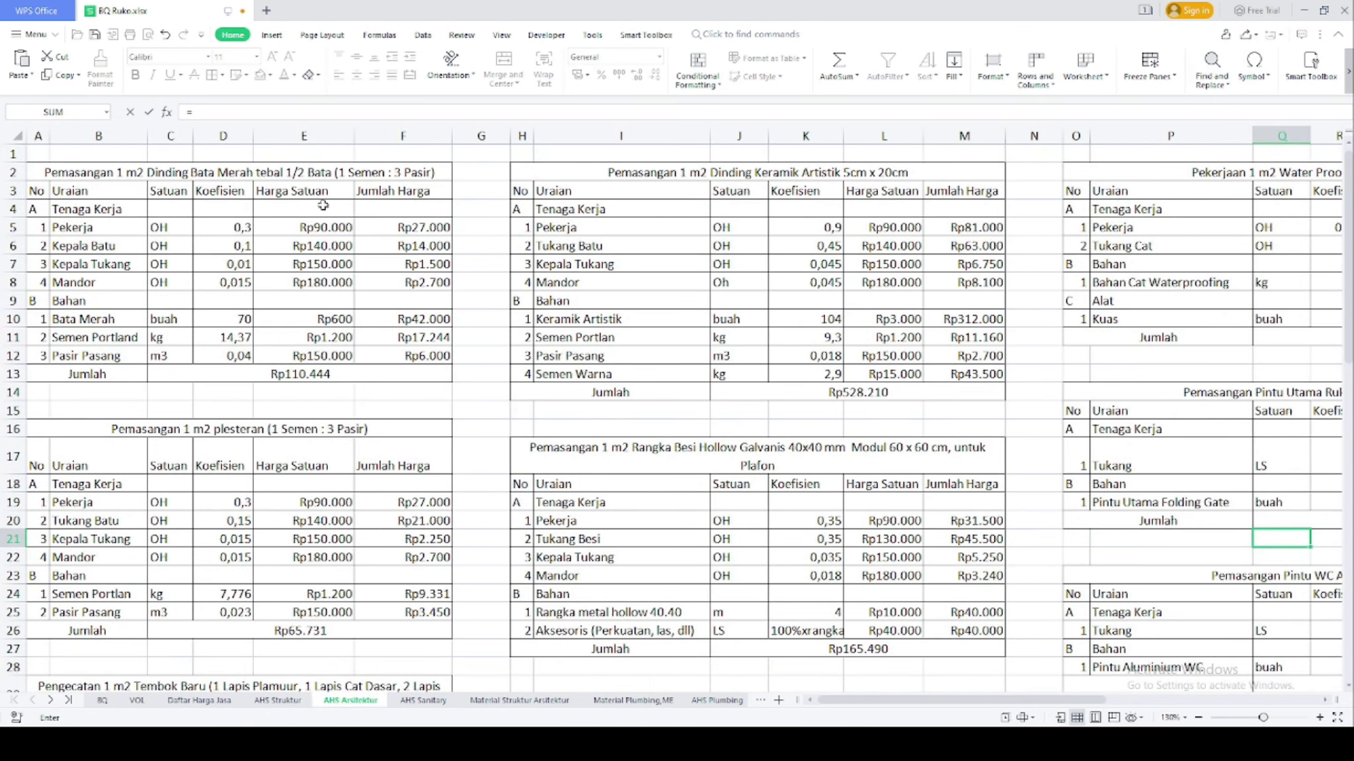
pyautogui.click(369, 374)
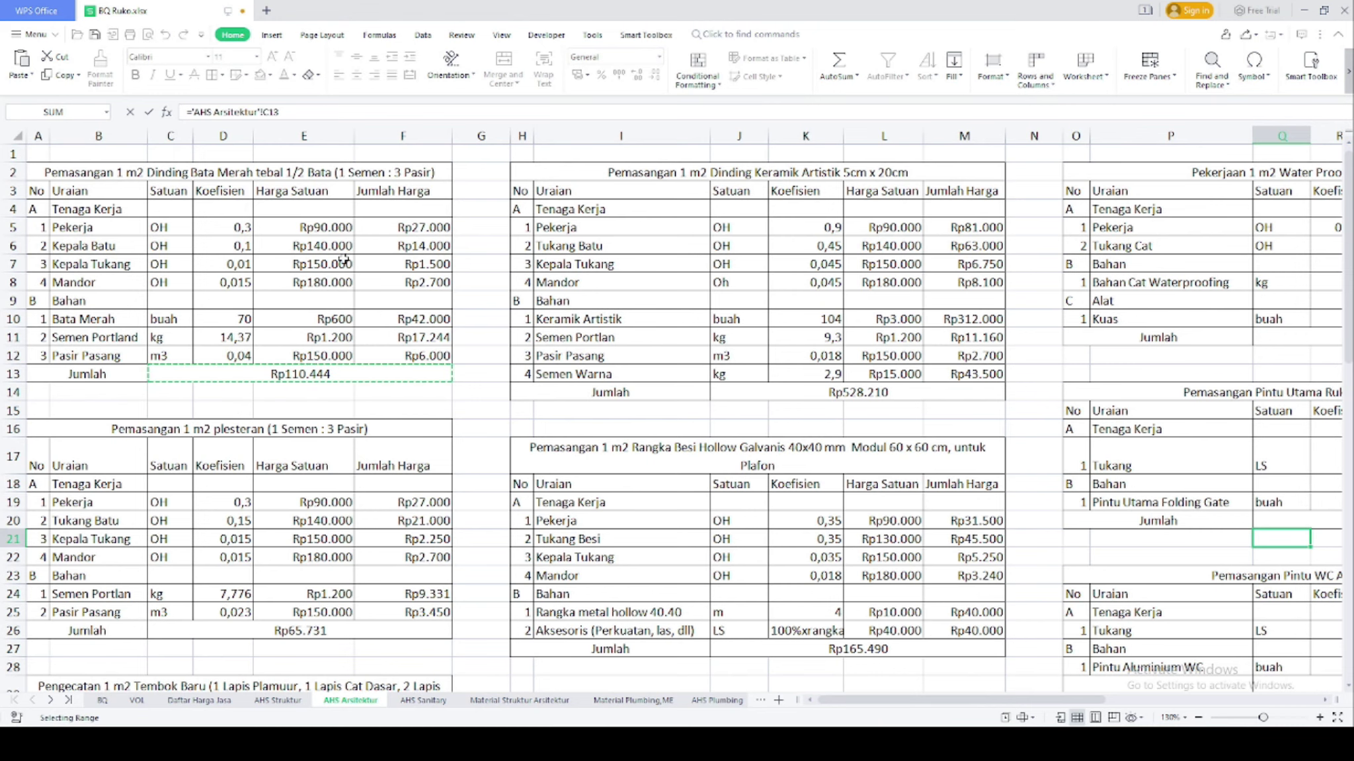
pyautogui.press('Return')
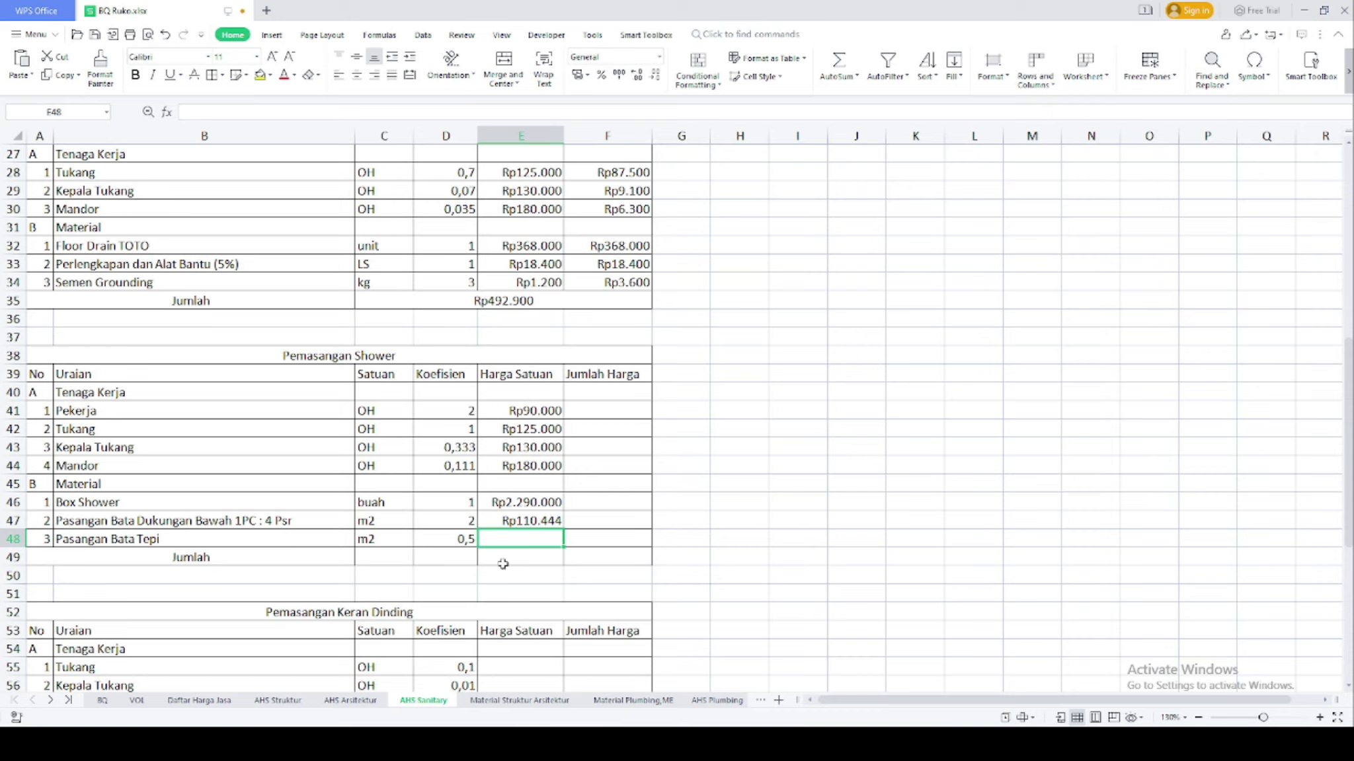
pyautogui.write('=')
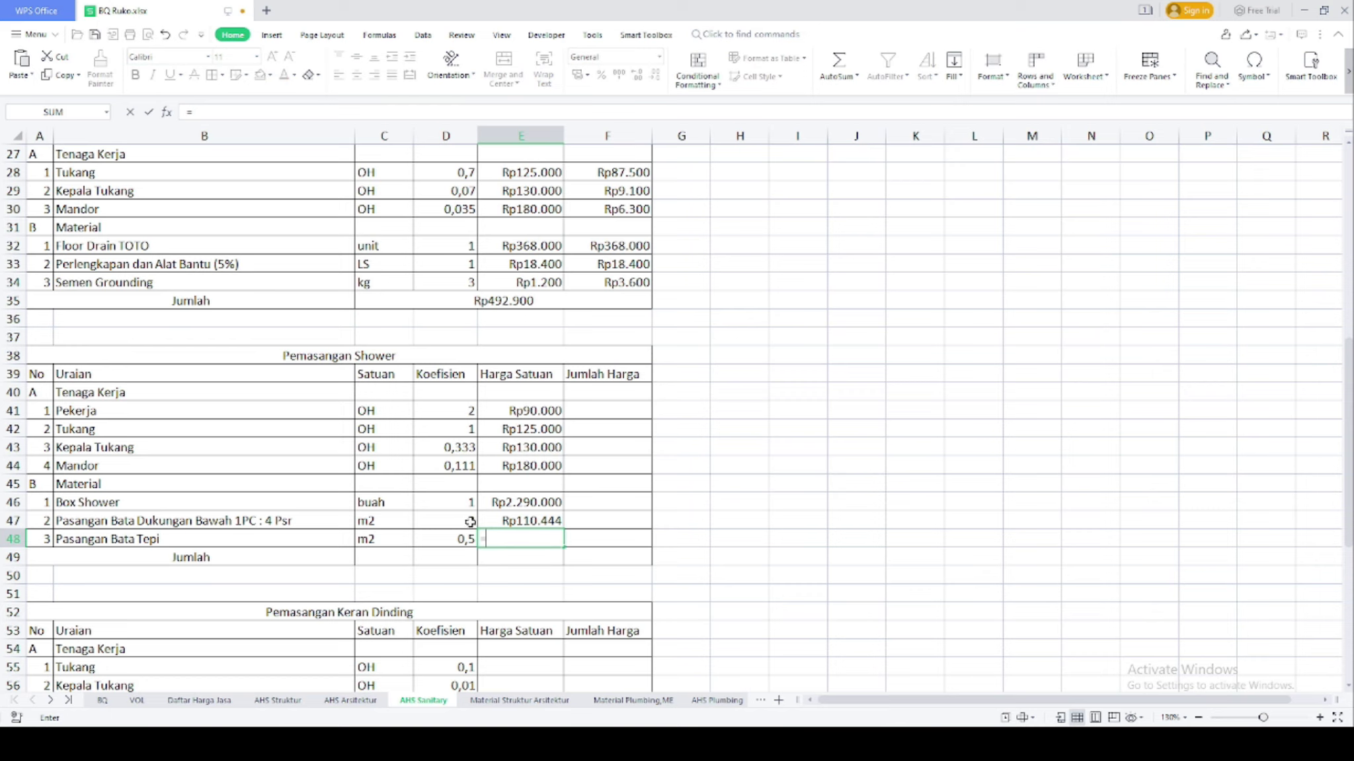
pyautogui.click(524, 525)
pyautogui.press('Return')
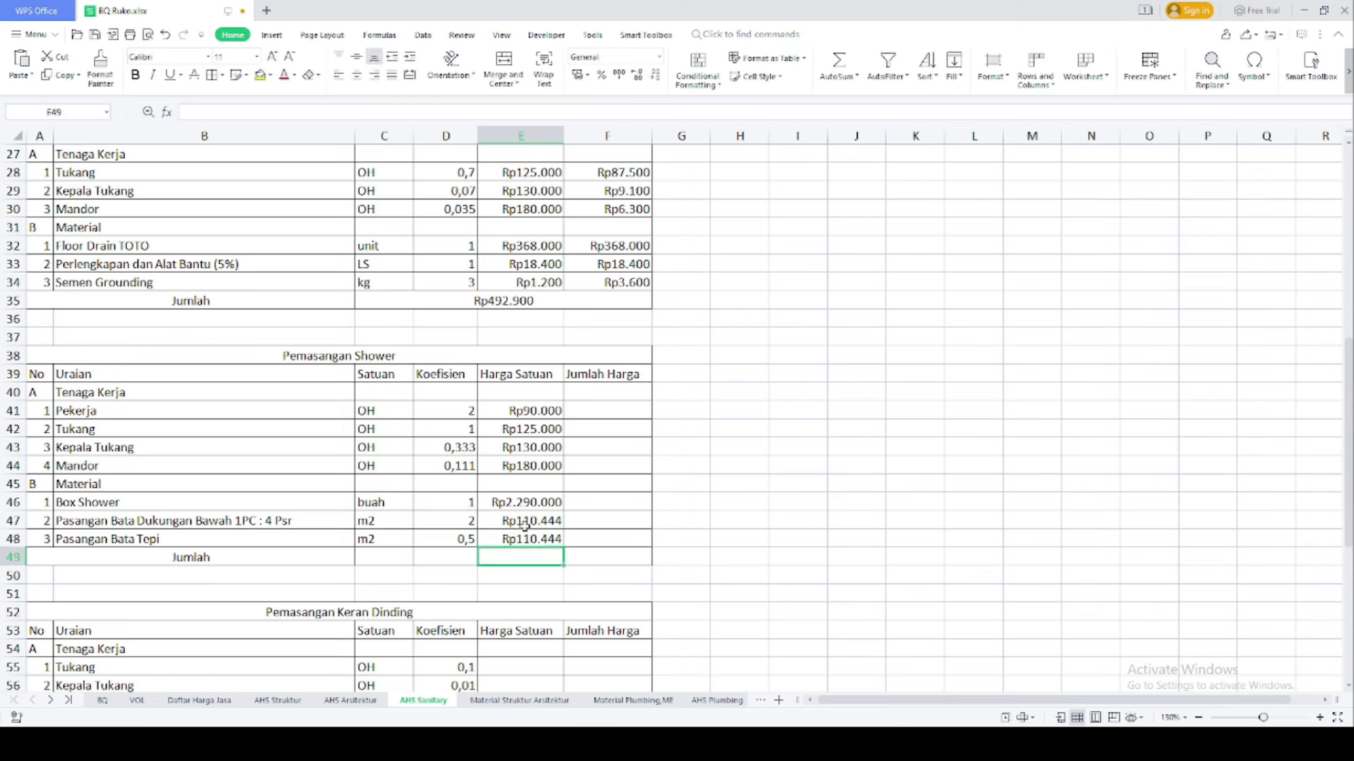
# Compute the Shower table's amounts as coefficient times unit price from F41 down to F48, leaving the Material heading cell F45 empty
pyautogui.click(600, 405)
pyautogui.write('=')
pyautogui.click(431, 404)
pyautogui.write('*')
pyautogui.click(529, 411)
pyautogui.press('Return')
pyautogui.moveTo(652, 418); pyautogui.dragTo(619, 538)
pyautogui.click(596, 485)
pyautogui.press('Delete')
pyautogui.press('Down')
pyautogui.press('Down')
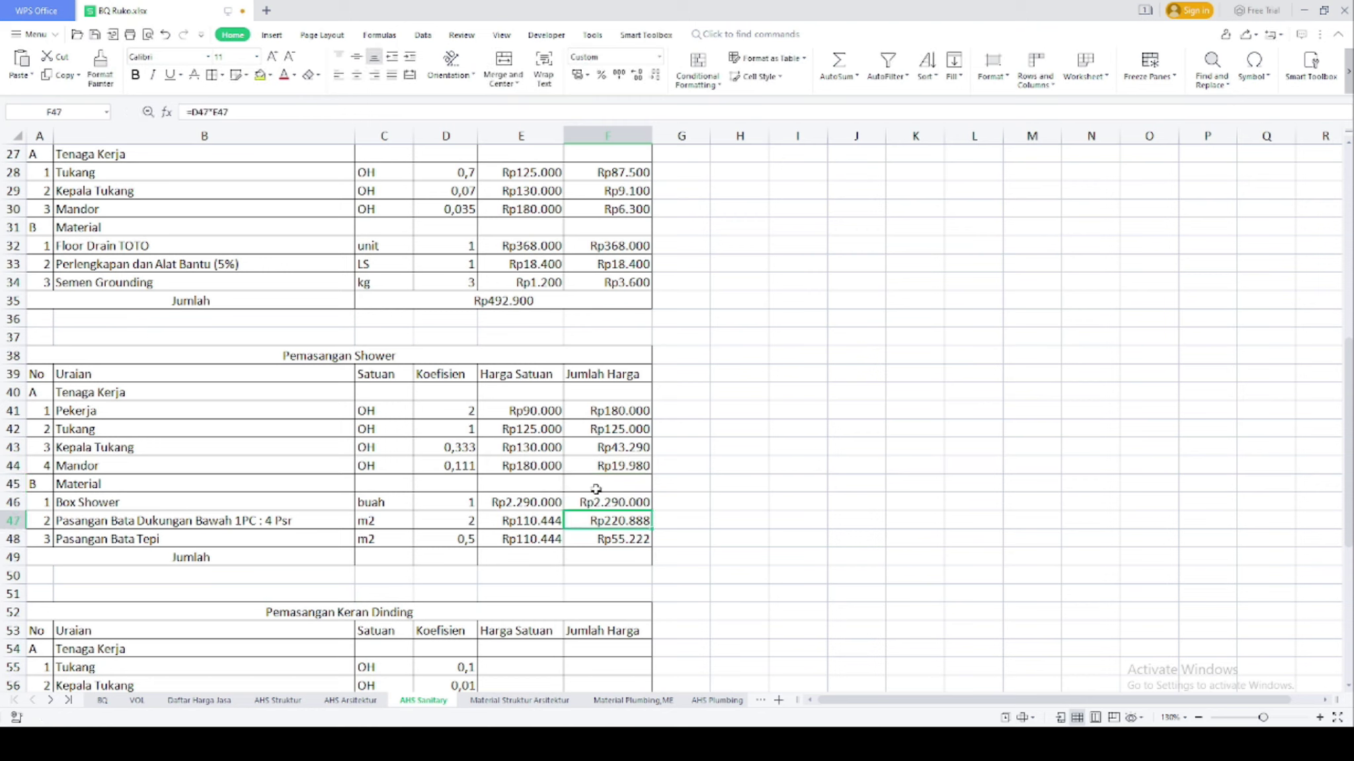
# Merge and center C49:F49 in the Shower table's Jumlah row
pyautogui.moveTo(383, 557); pyautogui.dragTo(628, 559)
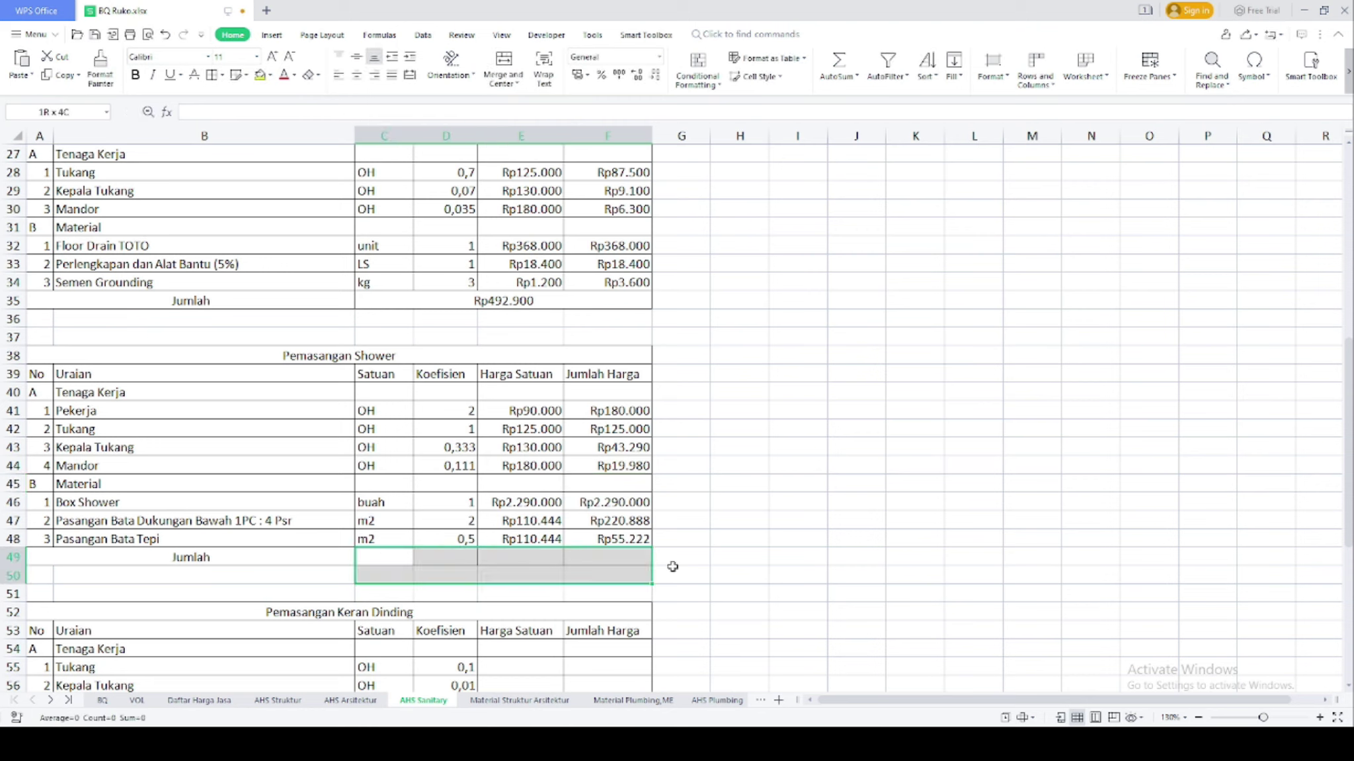
pyautogui.click(512, 72)
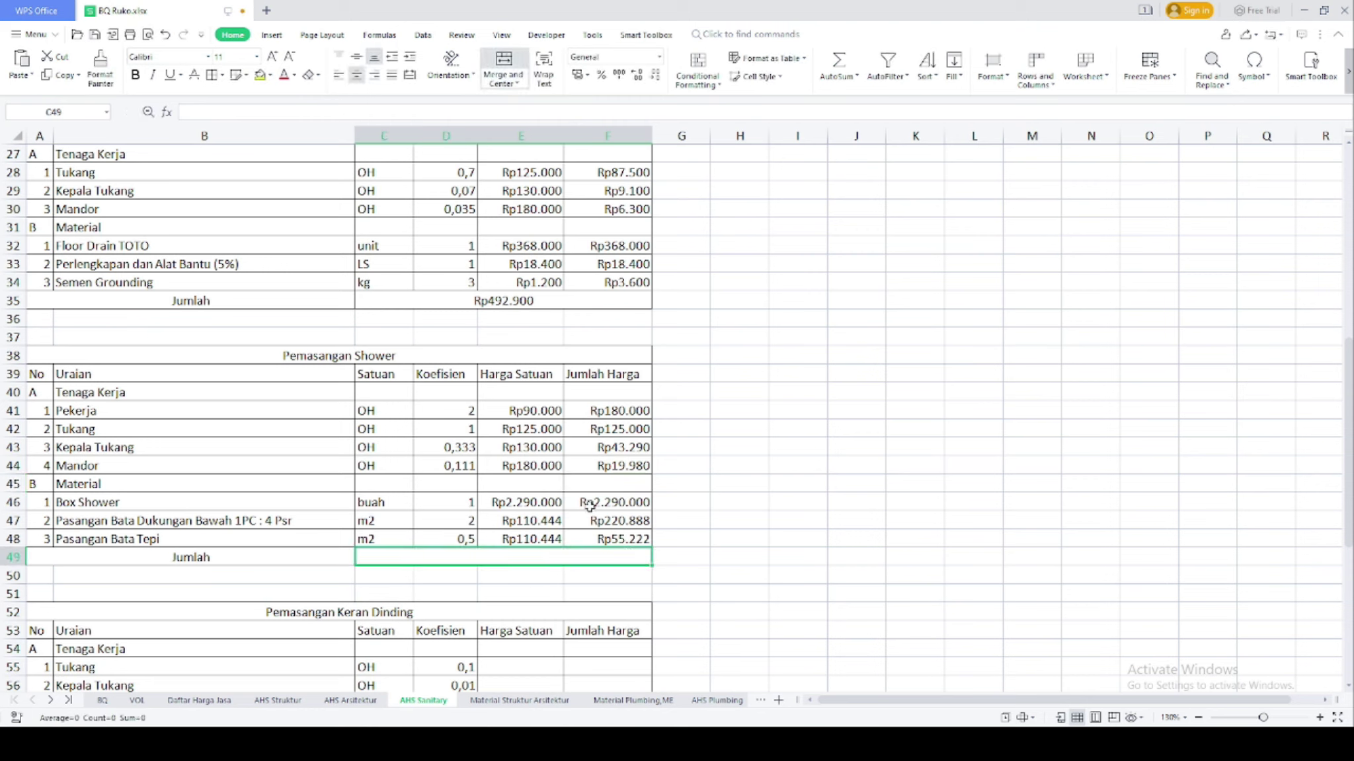
pyautogui.click(633, 536)
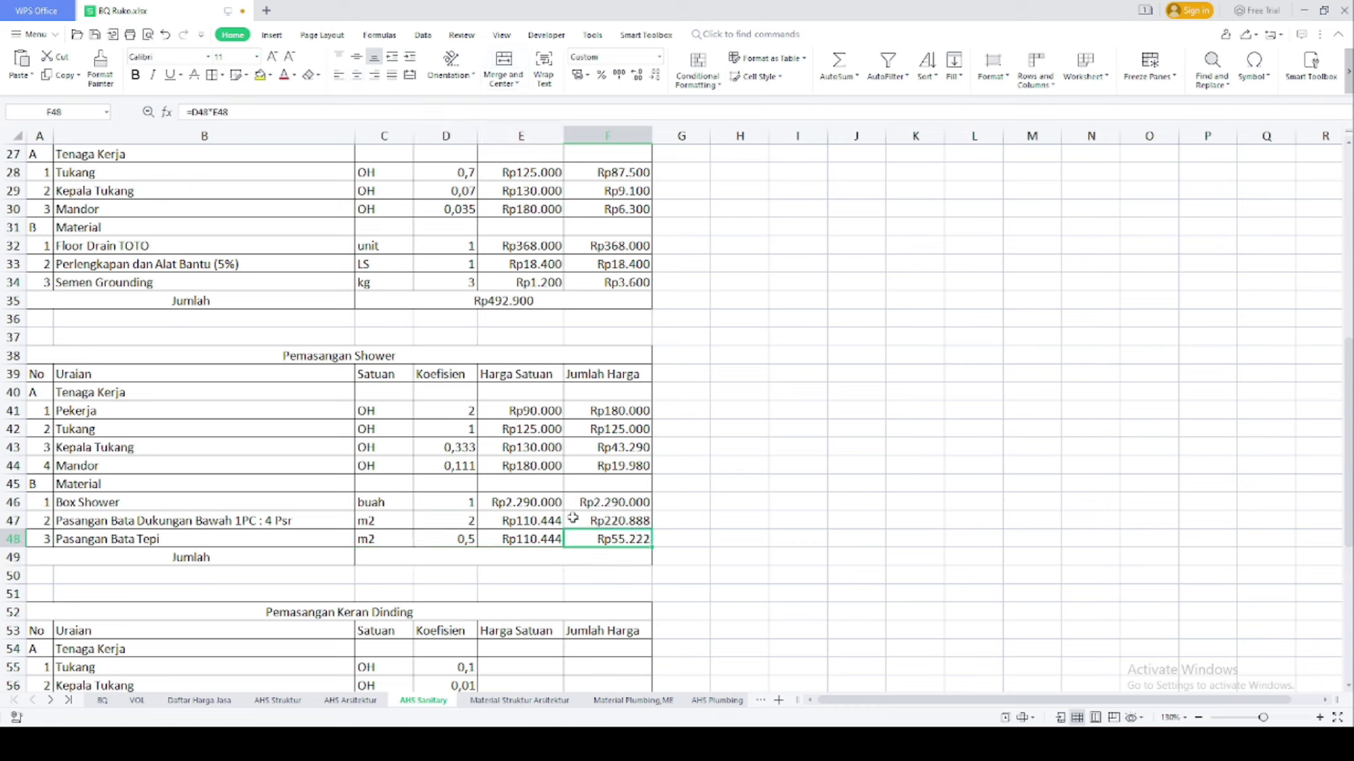
# Clear the two brick masonry unit prices in E47 and E48 of the Shower table
pyautogui.click(536, 520)
pyautogui.moveTo(536, 520); pyautogui.dragTo(535, 538)
pyautogui.press('Delete')
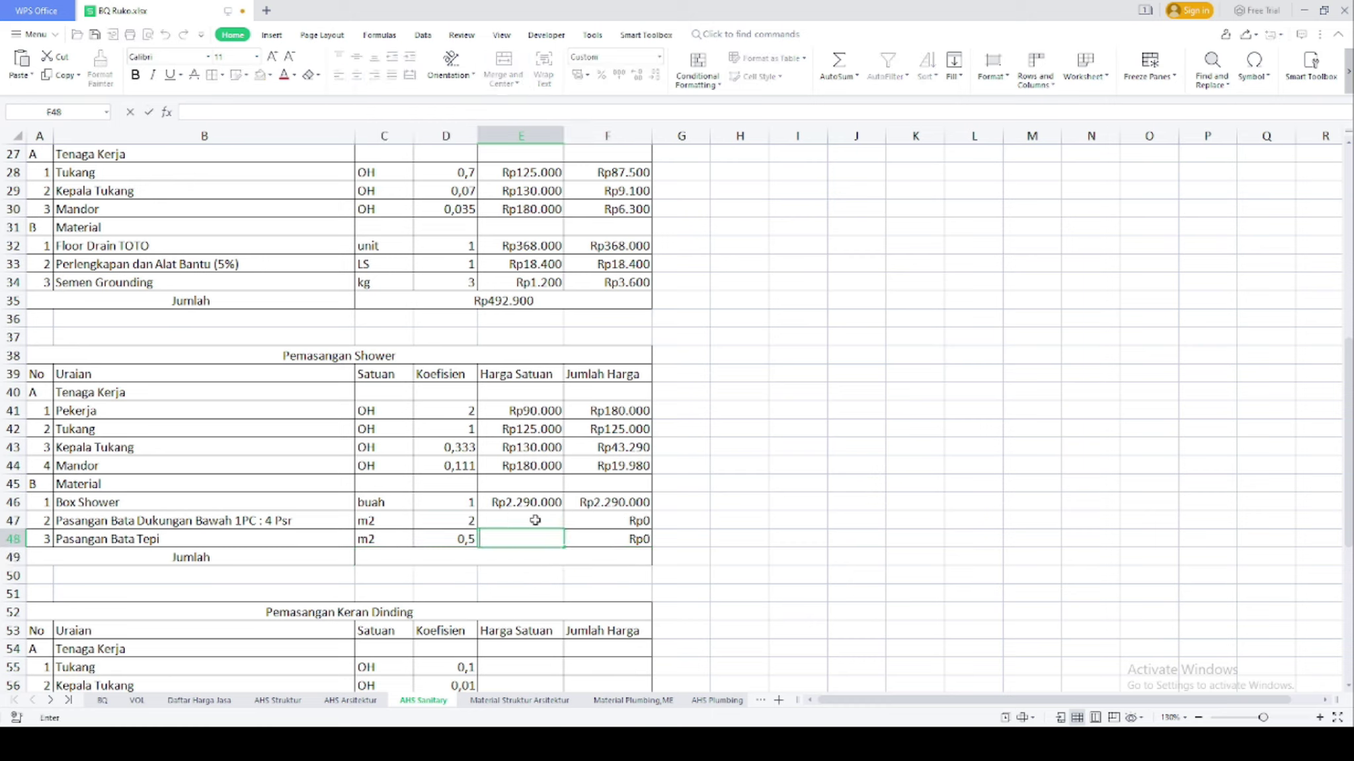
pyautogui.press('Down')
pyautogui.press('Down')
# Set the brick masonry unit price in E47 to the sum of the brick wall's material amounts F10:F12 in AHS Arsitektur
pyautogui.click(535, 520)
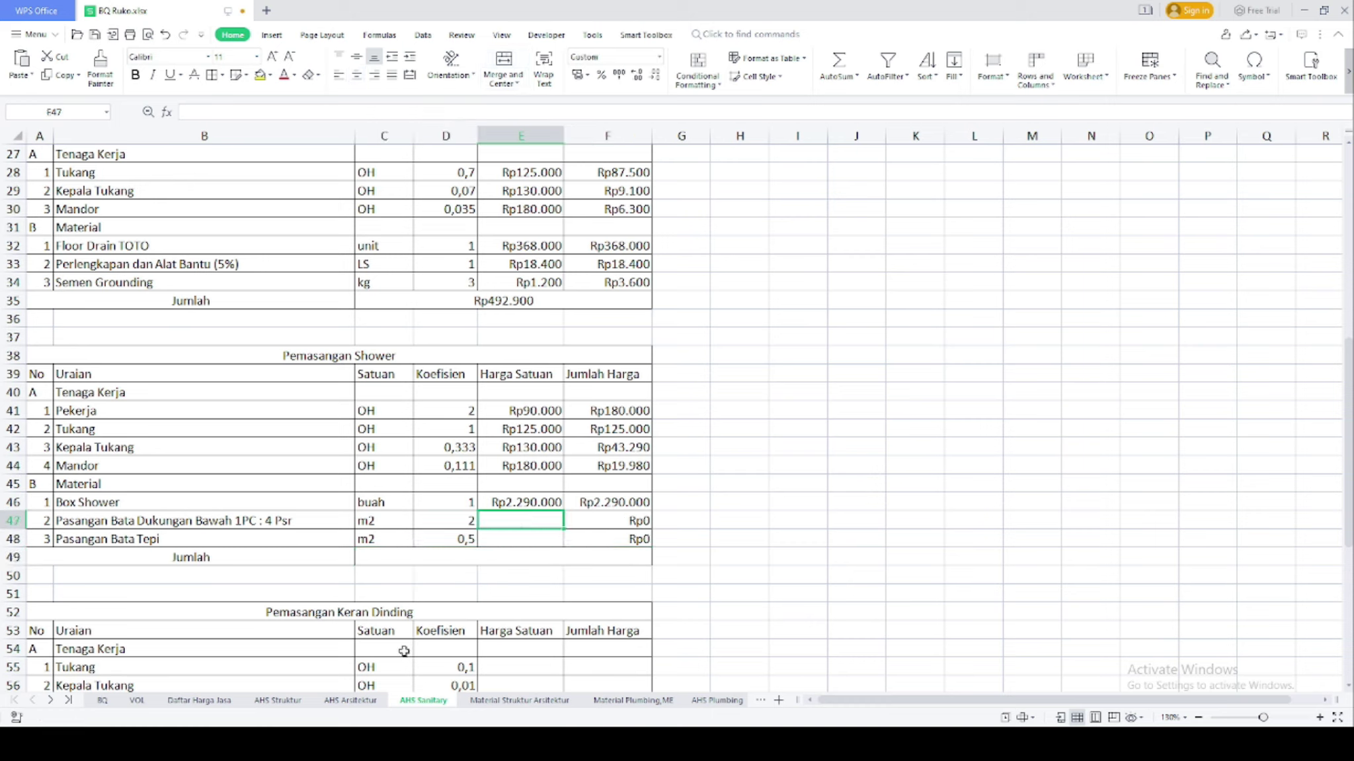
pyautogui.write('=')
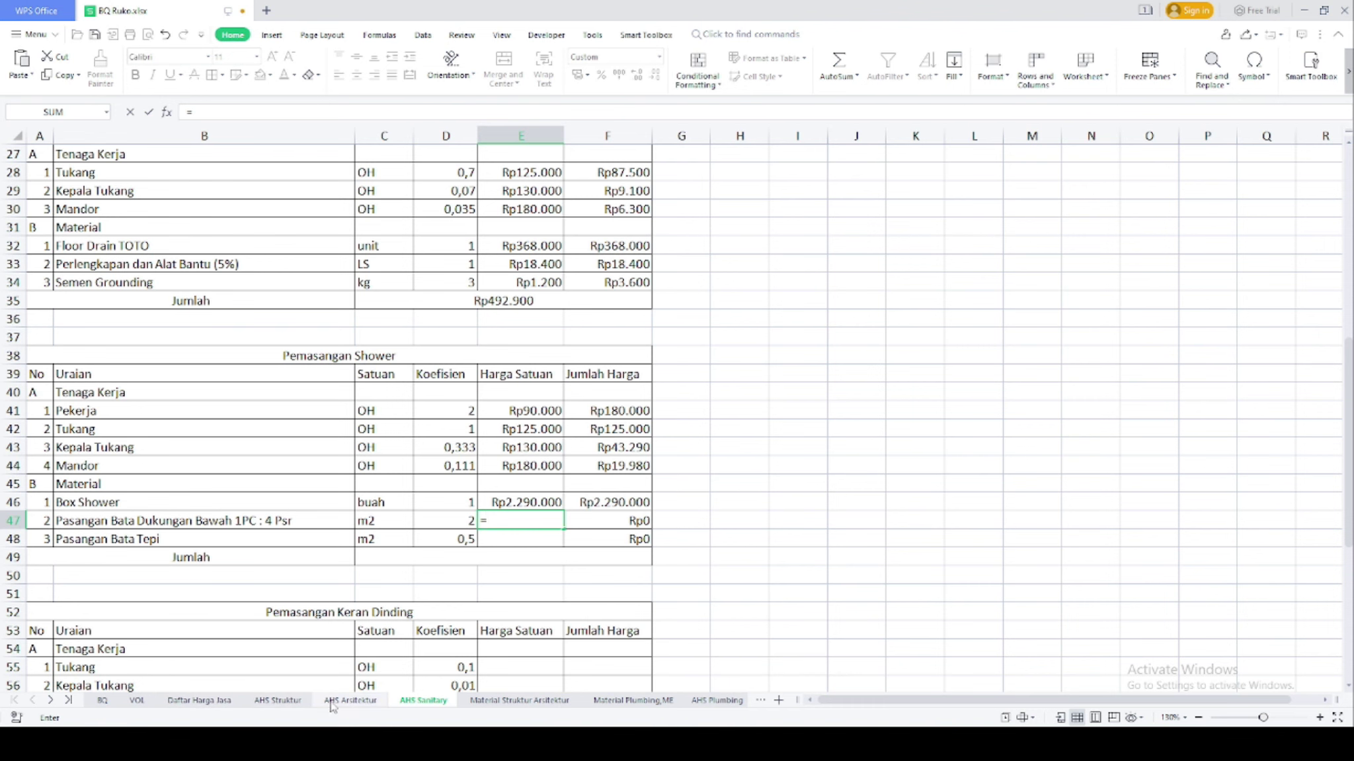
pyautogui.click(350, 700)
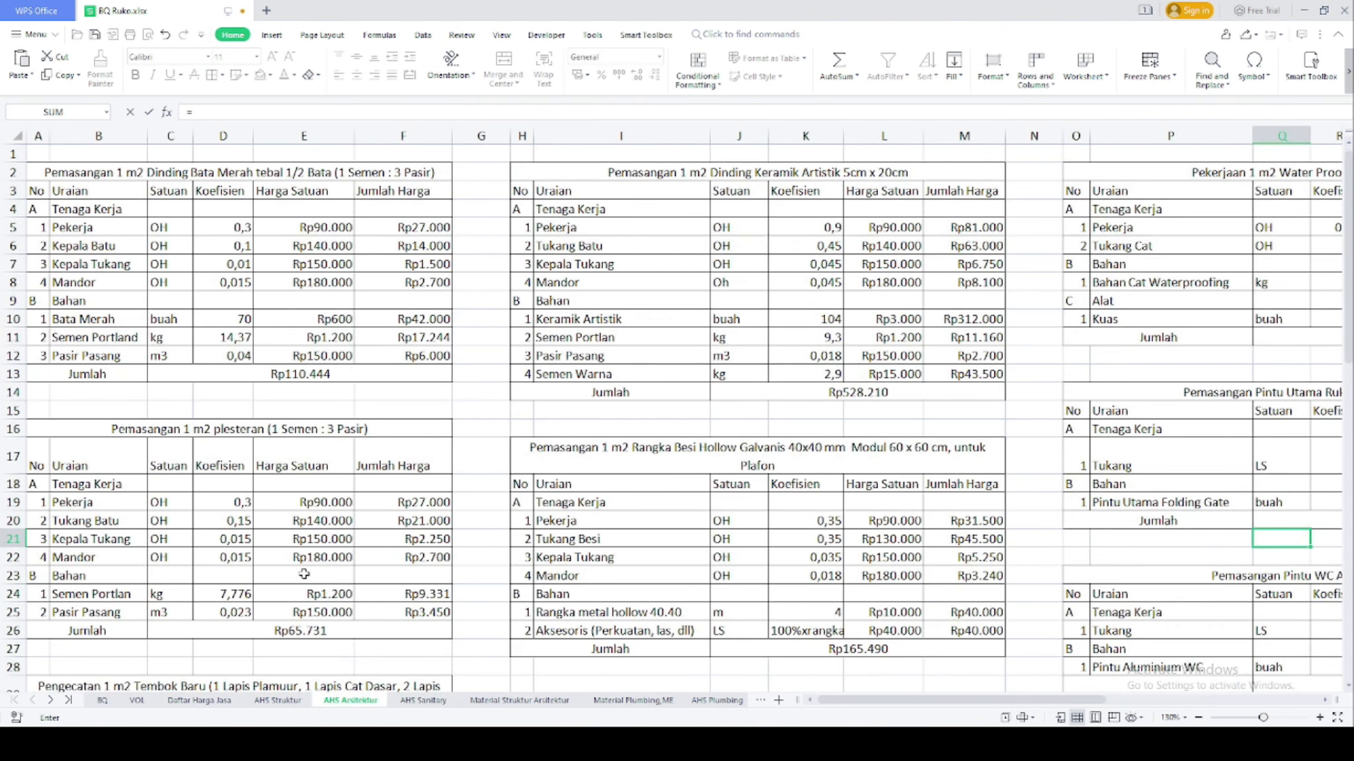
pyautogui.click(224, 112)
pyautogui.write('=sum')
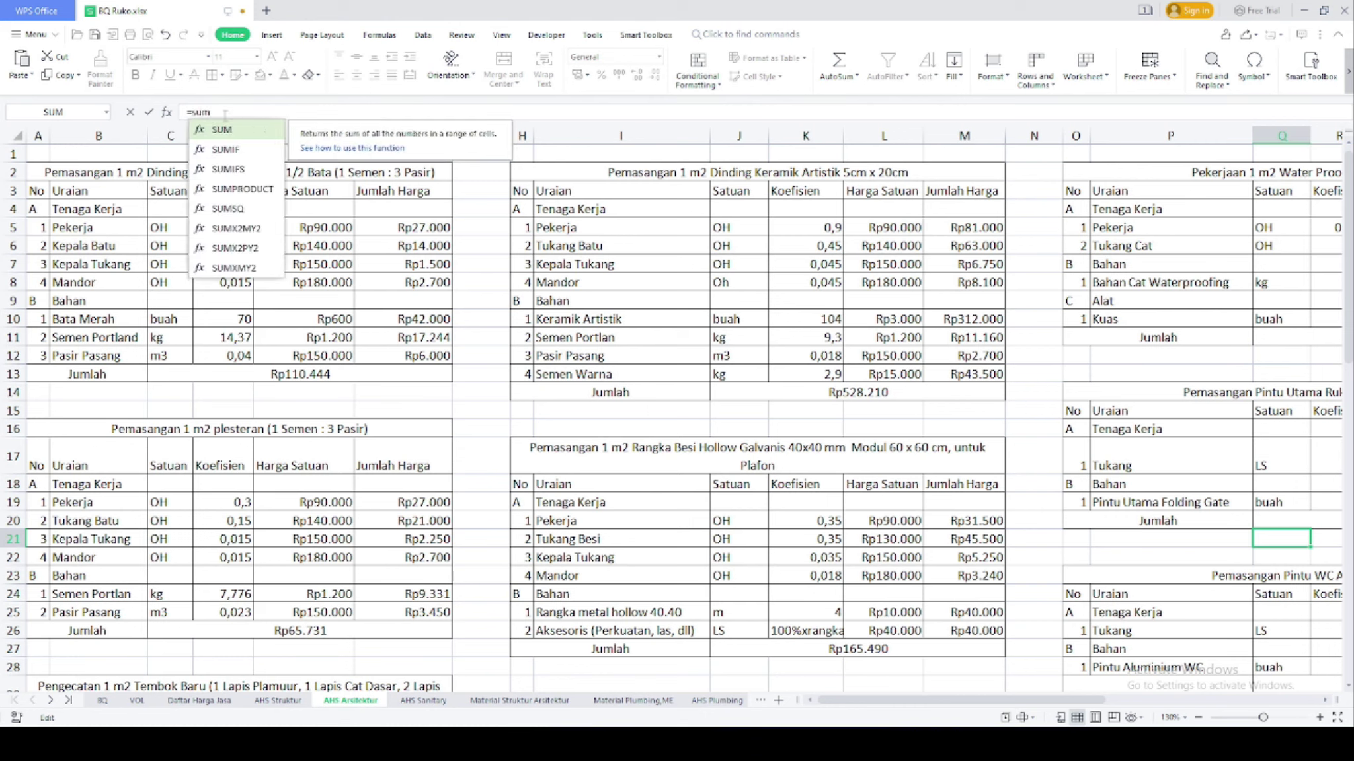
pyautogui.write('(')
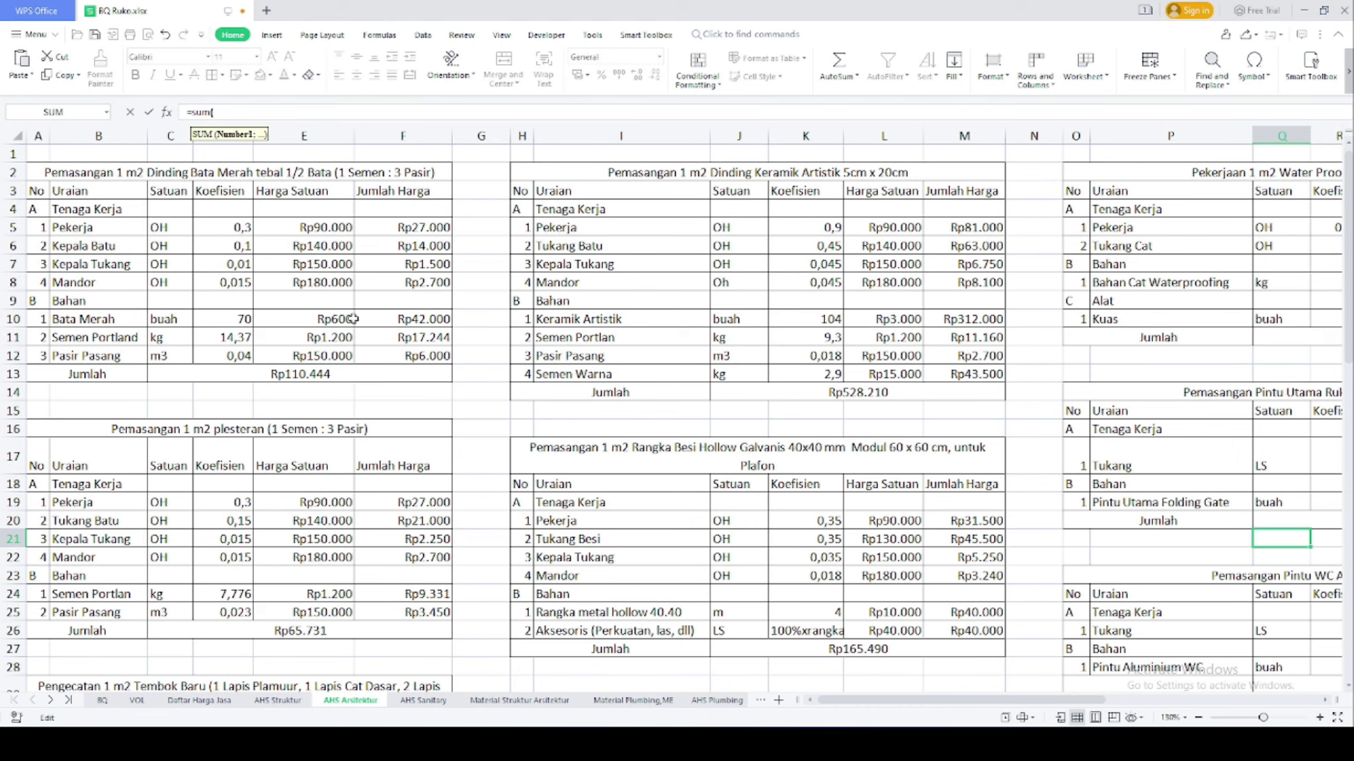
pyautogui.moveTo(387, 317); pyautogui.dragTo(378, 356)
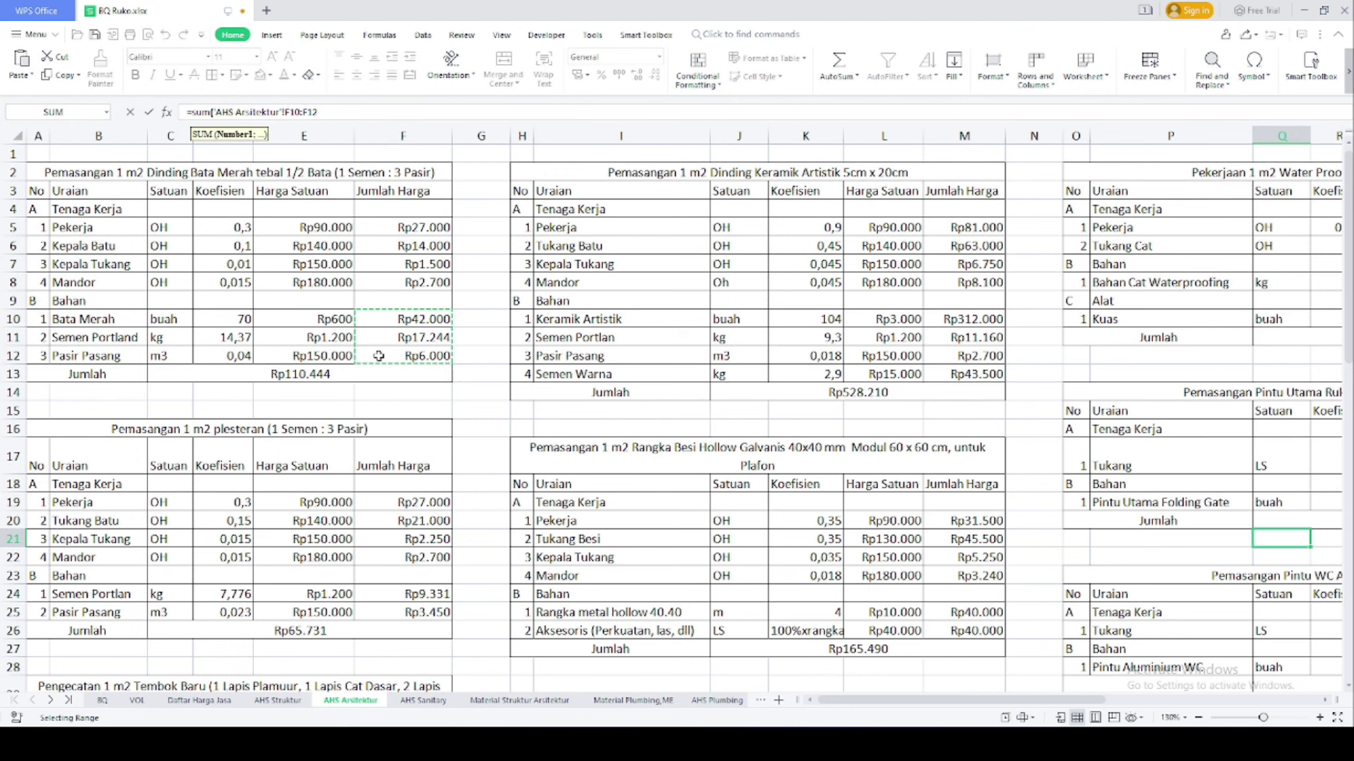
pyautogui.write(')')
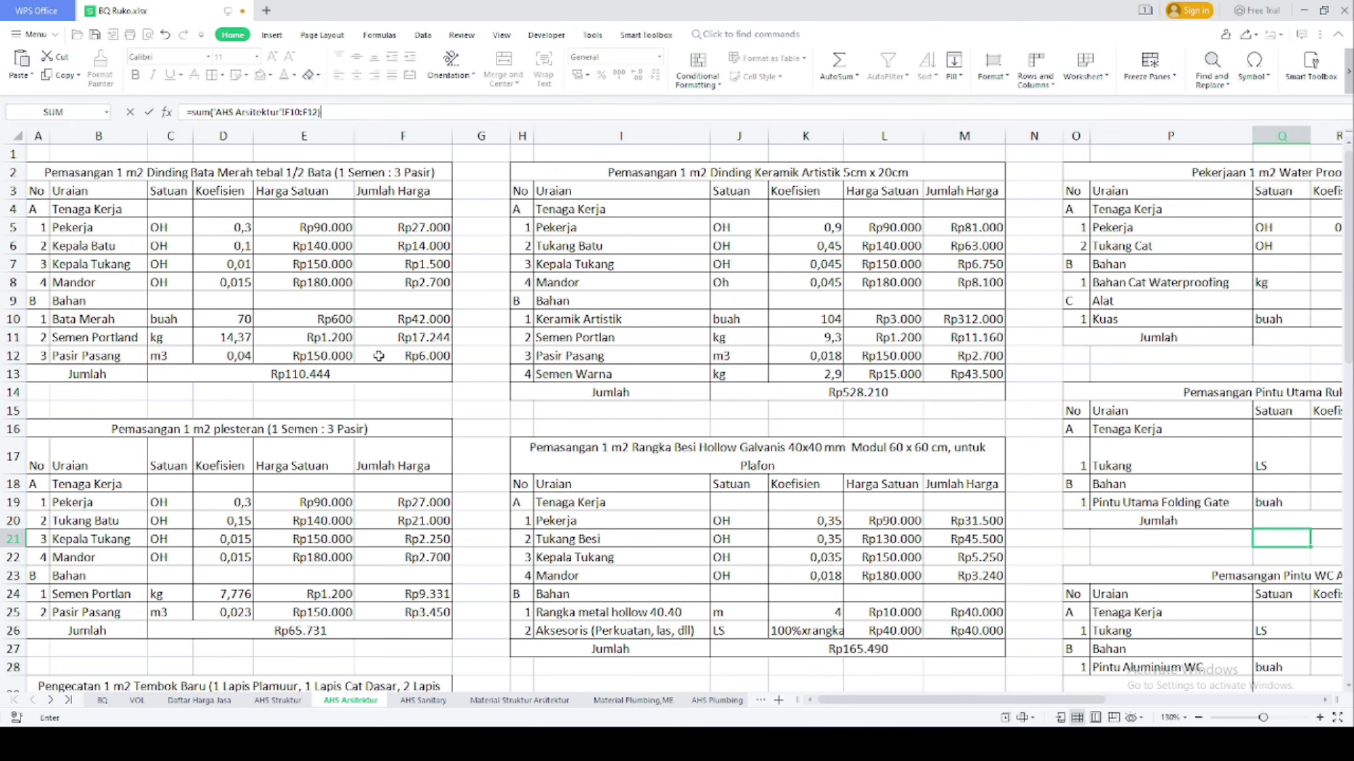
pyautogui.press('Escape')
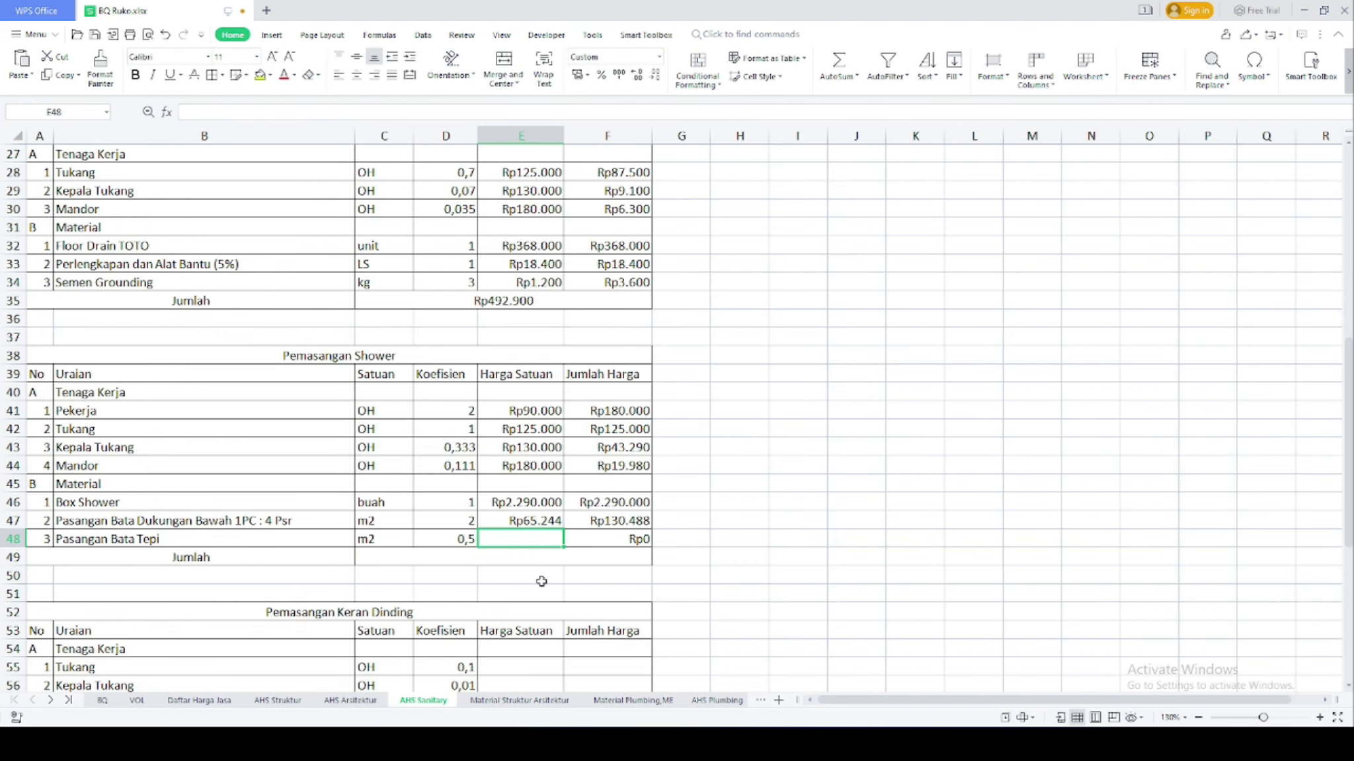
pyautogui.click(535, 522)
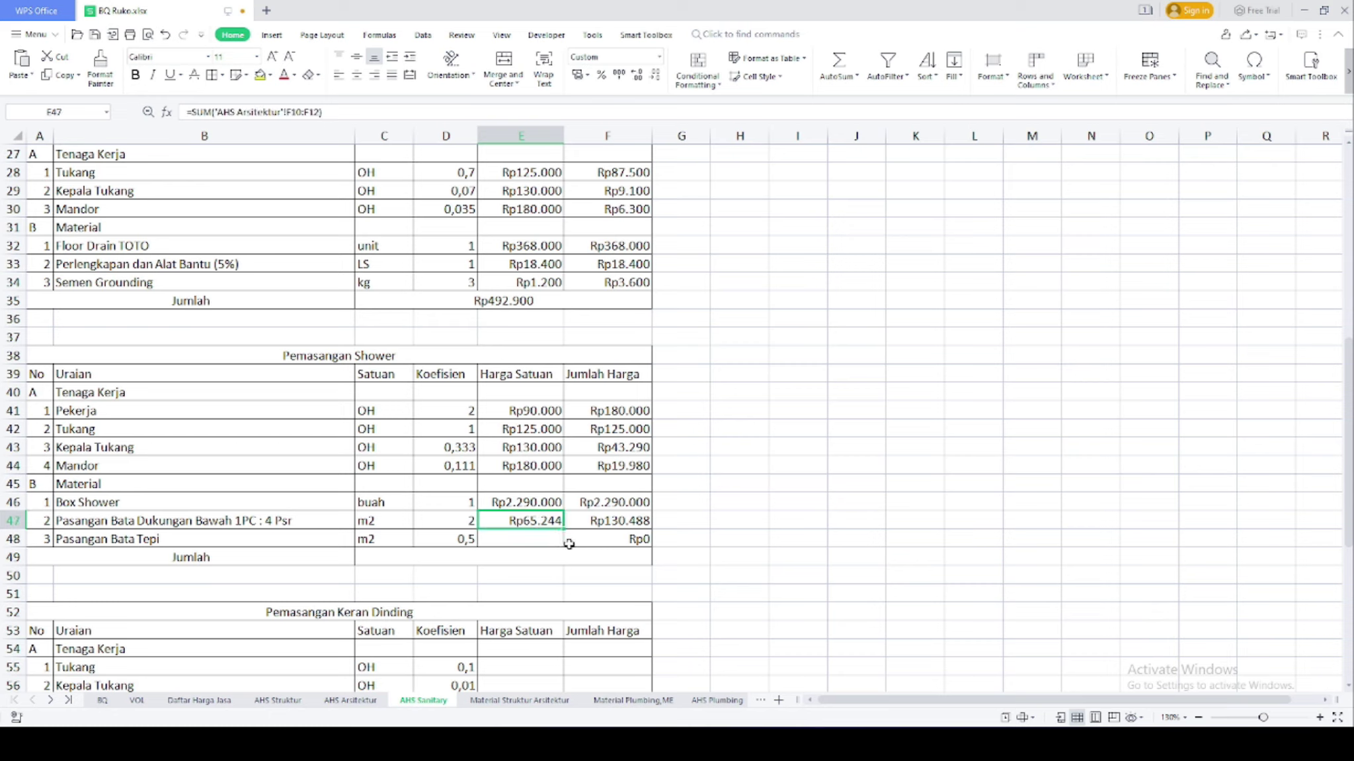
# Link the Pasangan Bata Tepi price in E48 to E47, and sum F41:F48 as the Shower table's total in C49
pyautogui.click(547, 540)
pyautogui.write('=')
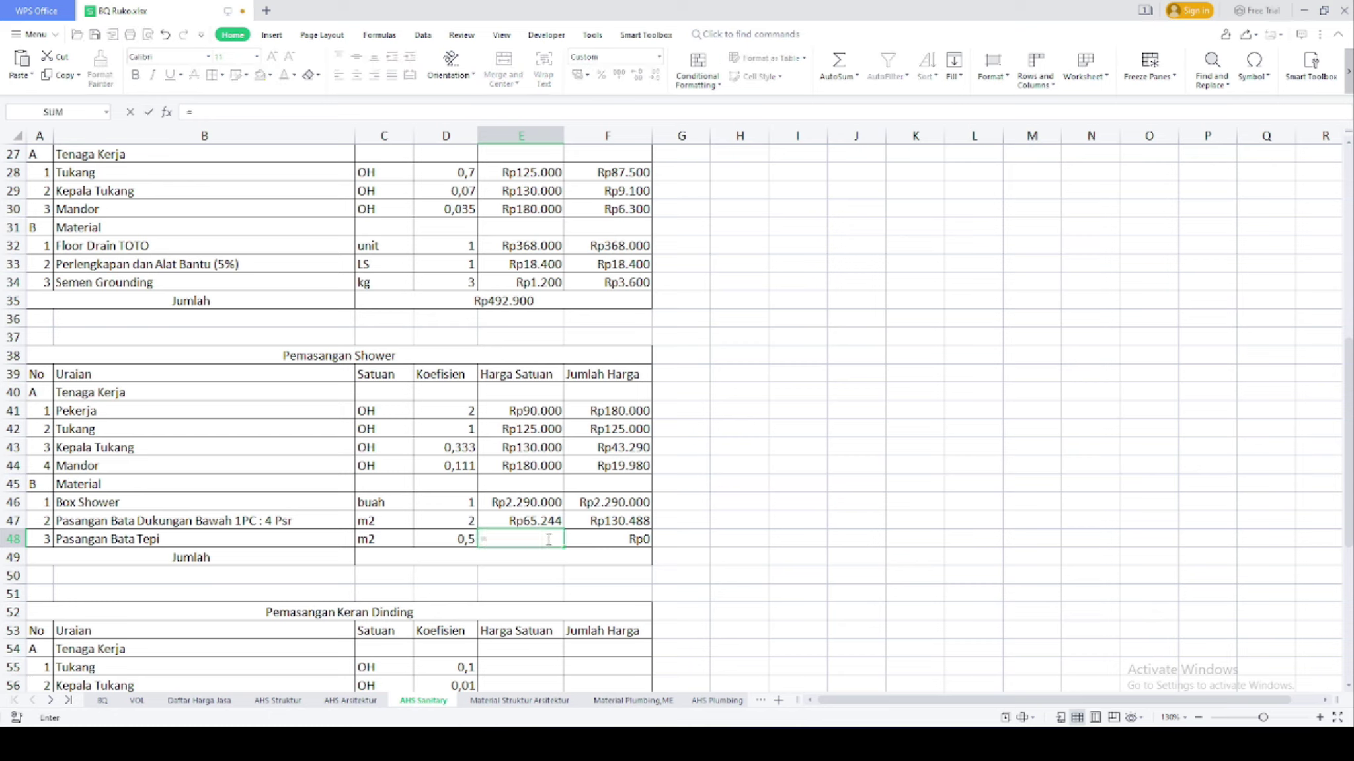
pyautogui.click(541, 523)
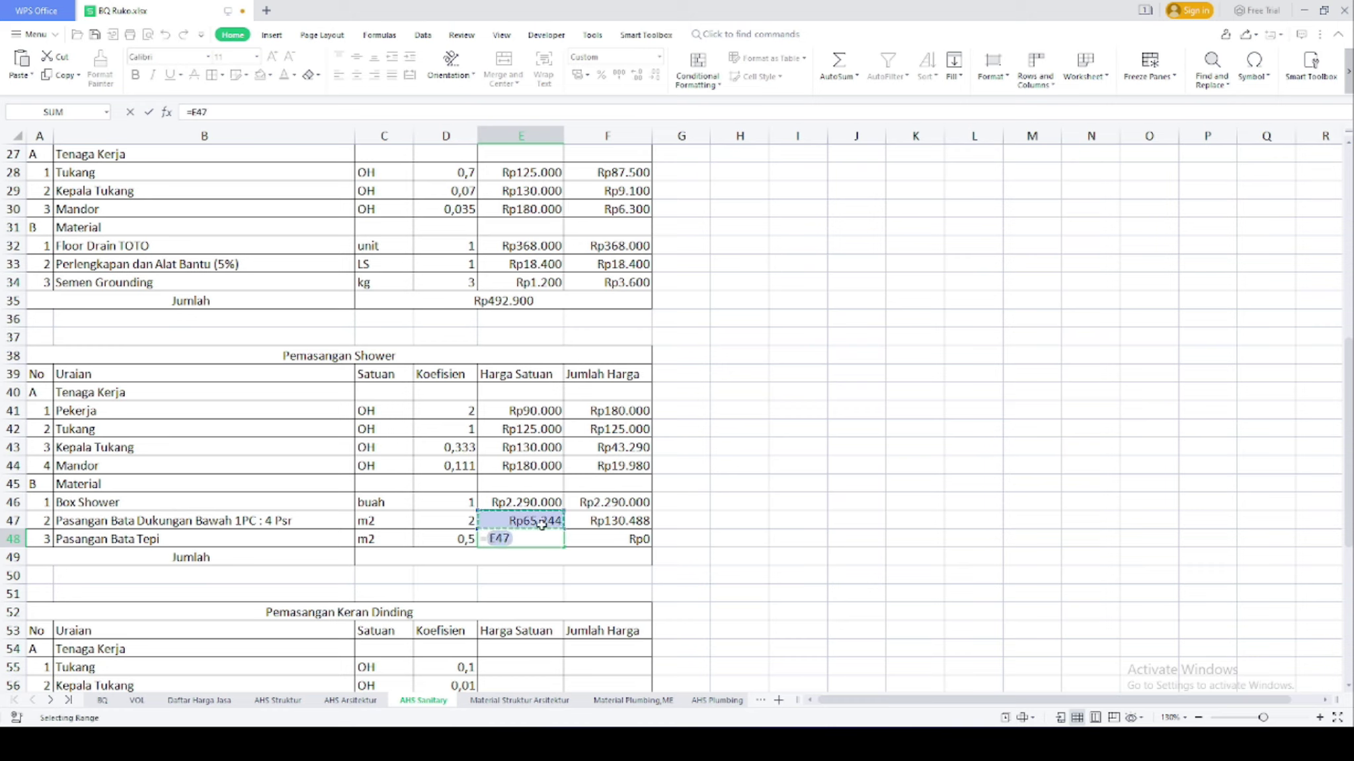
pyautogui.press('Return')
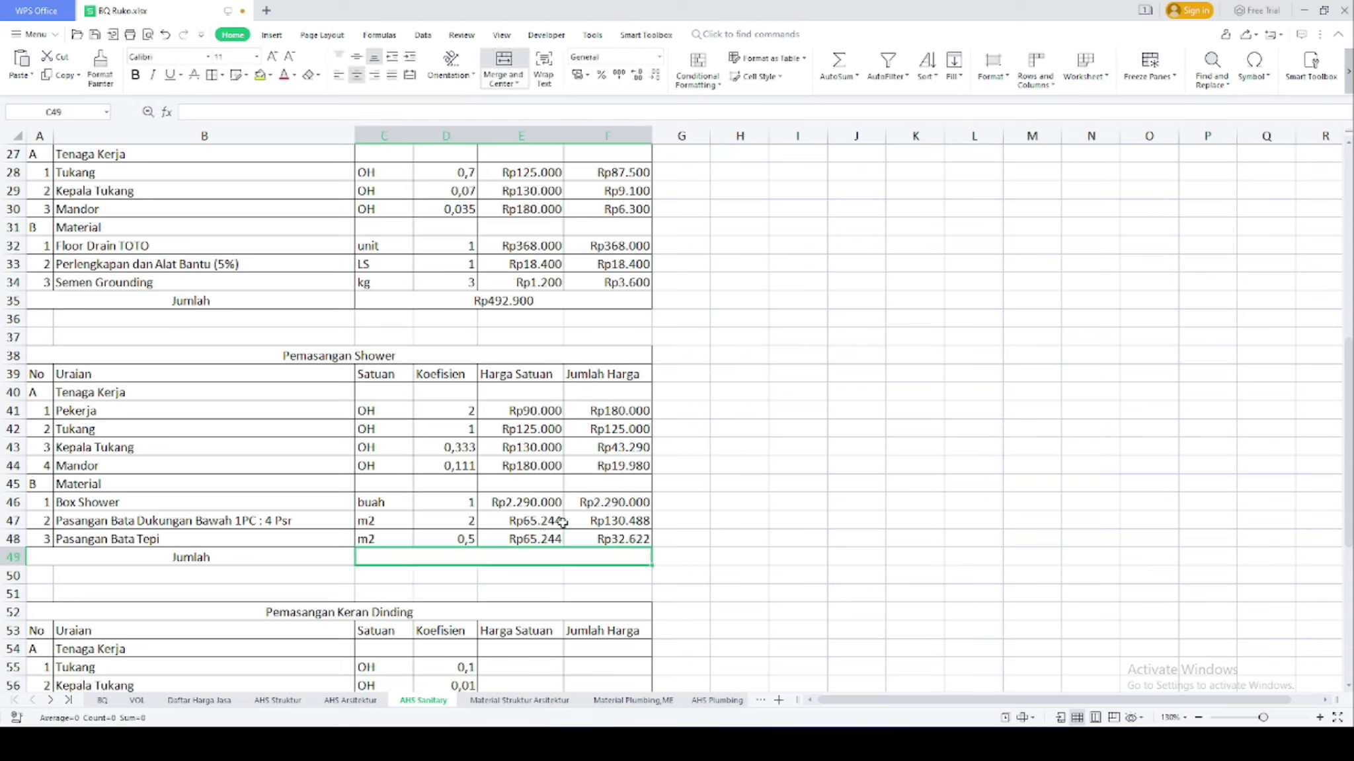
pyautogui.write('=sum(')
pyautogui.moveTo(596, 536); pyautogui.dragTo(615, 414)
pyautogui.press('Return')
# Link the Keran Dinding table's Tukang, Kepala Tukang and Mandor unit prices in E55:E57 to the Shower table's E42:E44
pyautogui.scroll(-1, 602, 545)
pyautogui.scroll(-3, 601, 545)
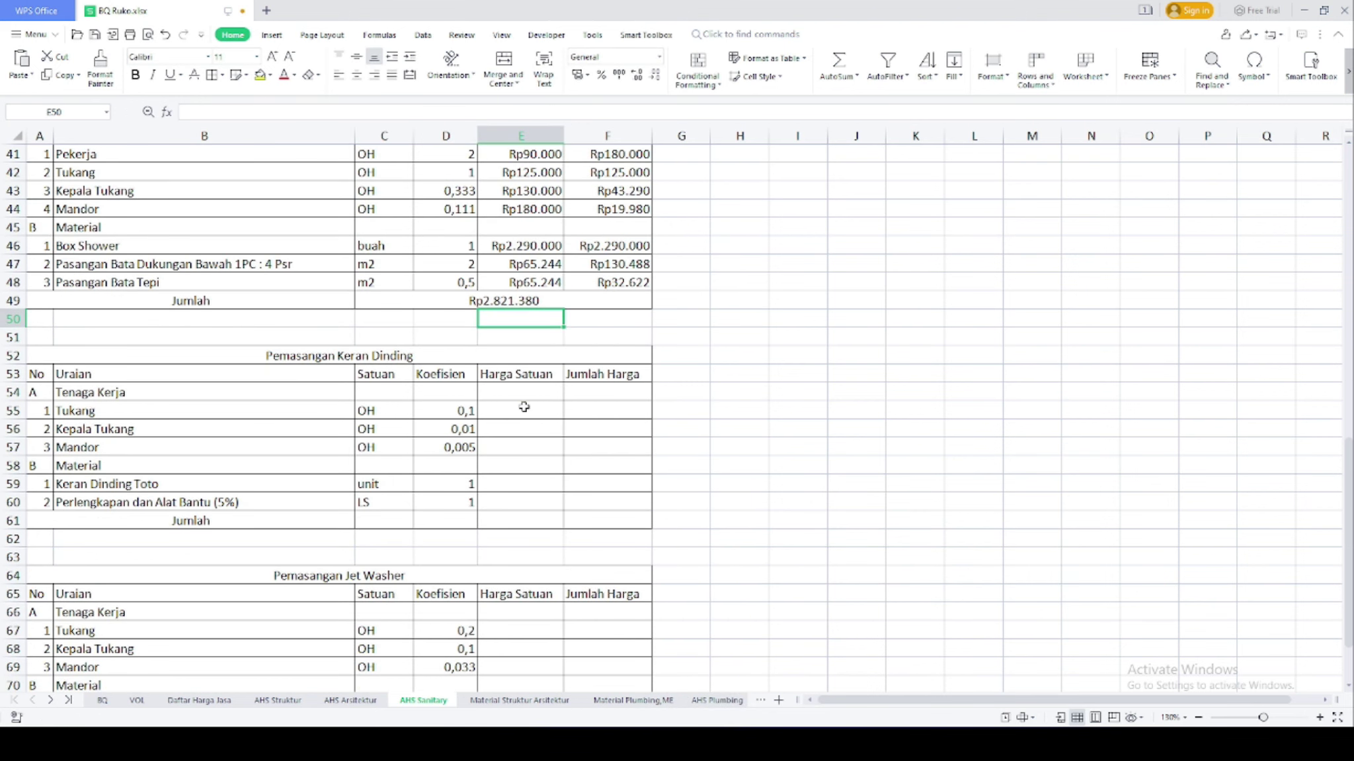
pyautogui.click(520, 408)
pyautogui.write('=')
pyautogui.click(537, 174)
pyautogui.press('Return')
pyautogui.write('=')
pyautogui.click(519, 191)
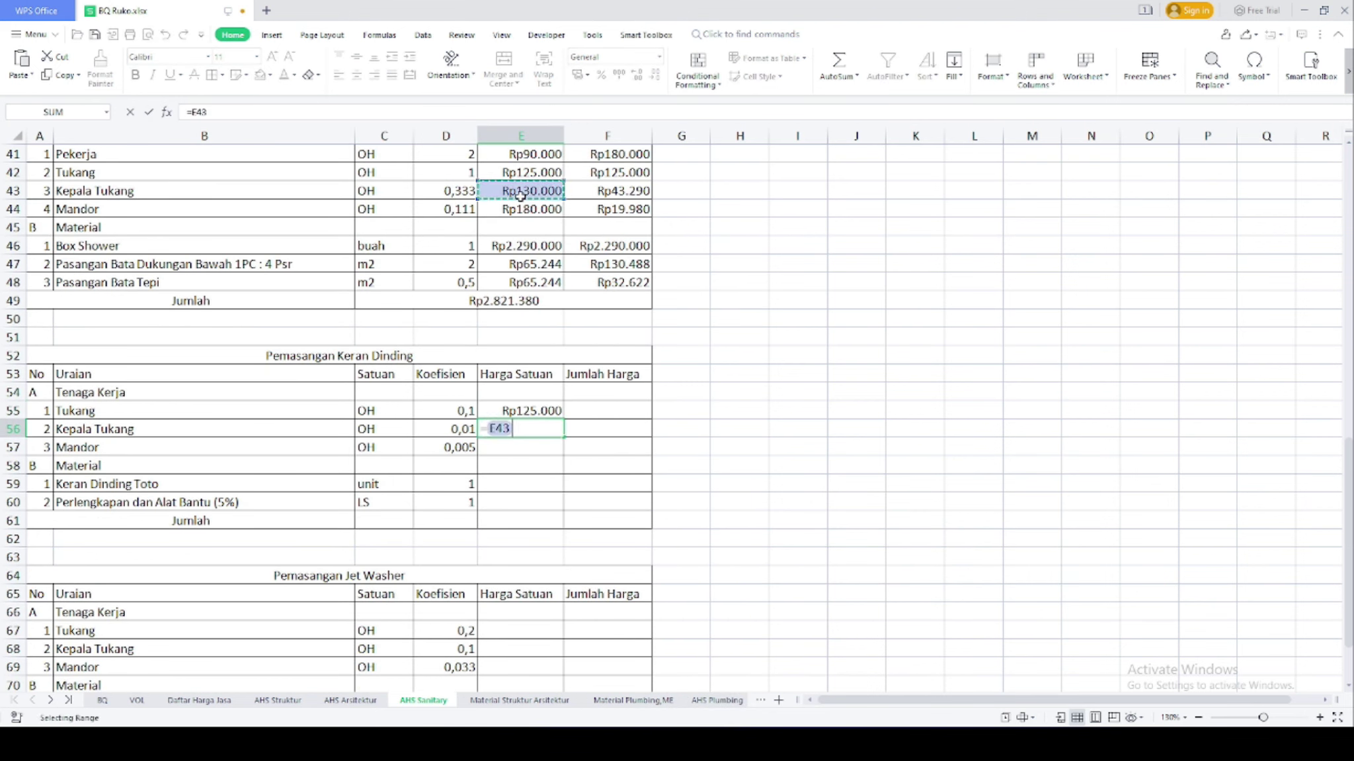
pyautogui.press('Return')
pyautogui.write('=')
pyautogui.click(529, 212)
pyautogui.press('Return')
# Link the Keran Dinding Toto price in E59 to the Material Plumbing,ME list, and set the fittings price in E60 to 5% of E59
pyautogui.click(519, 486)
pyautogui.write('=')
pyautogui.click(632, 700)
pyautogui.scroll(-5, 496, 586)
pyautogui.click(388, 454)
pyautogui.press('Return')
pyautogui.write('=')
pyautogui.click(529, 483)
pyautogui.write('*5%')
pyautogui.press('Return')
# Compute the Keran Dinding table's amounts as coefficient times unit price from F55 down to F60, leaving the Material heading cell F58 empty
pyautogui.click(595, 413)
pyautogui.write('=')
pyautogui.click(463, 410)
pyautogui.write('*')
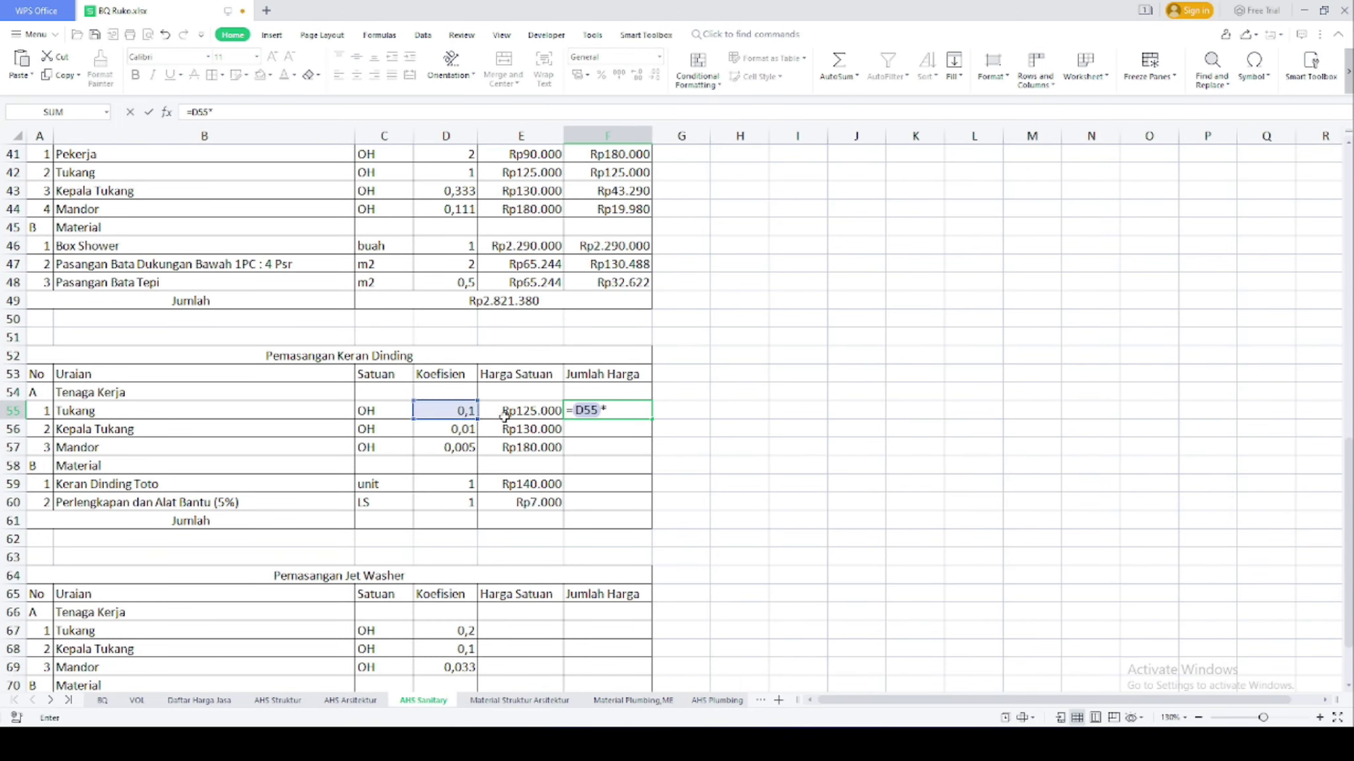
pyautogui.click(529, 411)
pyautogui.press('Return')
pyautogui.click(608, 411)
pyautogui.doubleClick(651, 419)
pyautogui.click(622, 464)
pyautogui.press('Delete')
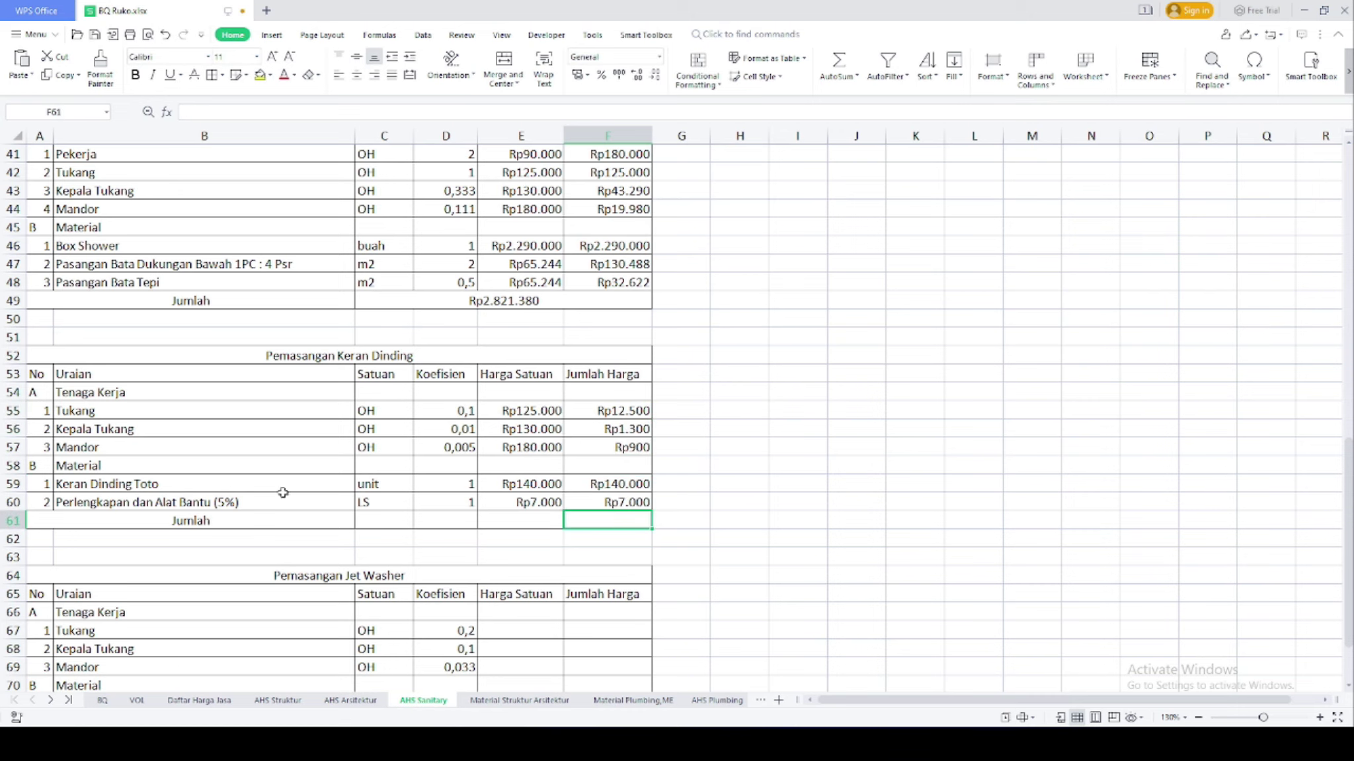
# Merge and center C61:F61 and enter the sum of F55:F60 there as the Keran Dinding table's total
pyautogui.moveTo(384, 521); pyautogui.dragTo(621, 521)
pyautogui.click(504, 67)
pyautogui.write('=sum(')
pyautogui.moveTo(608, 410); pyautogui.dragTo(608, 502)
pyautogui.press('Return')
# Link the Jet Washer table's Tukang, Kepala Tukang and Mandor unit prices in E67:E69 to the Keran Dinding table's E55:E57
pyautogui.scroll(-3, 587, 503)
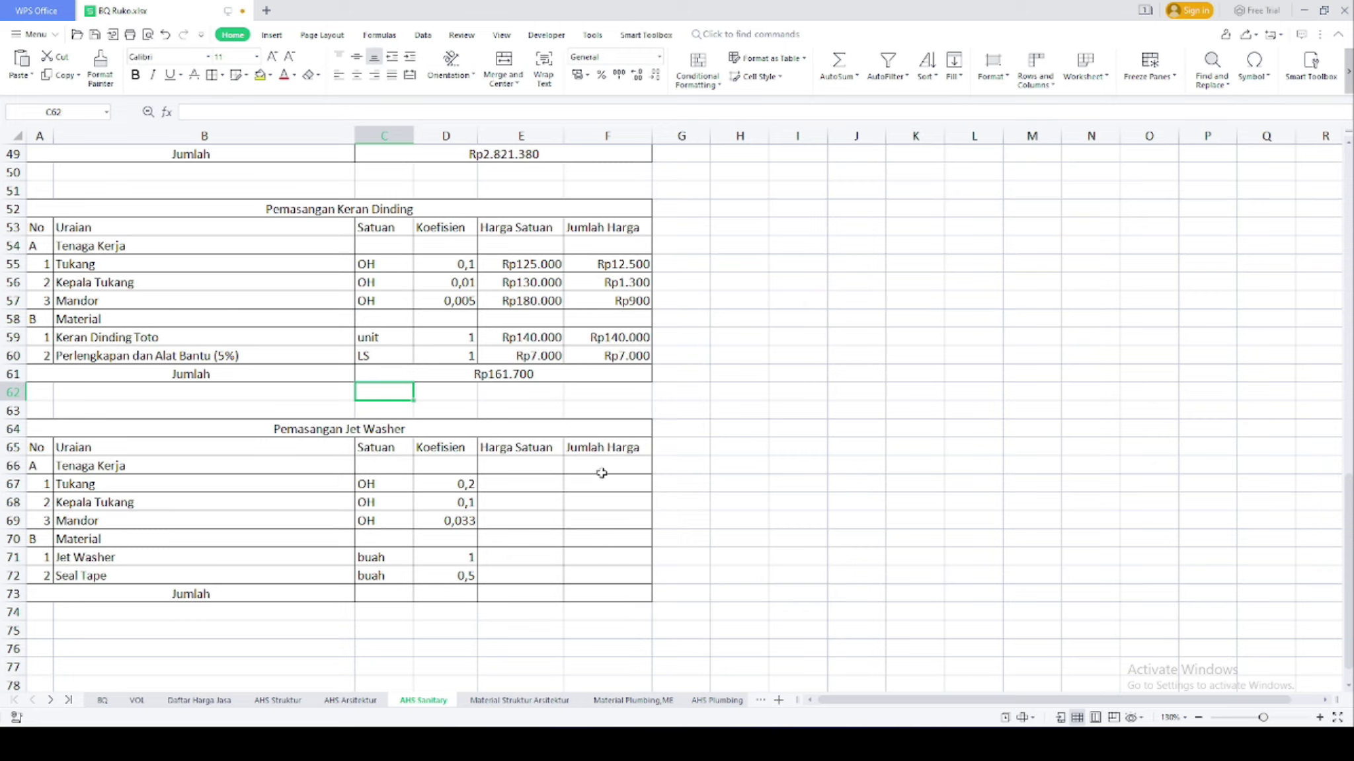
pyautogui.click(534, 490)
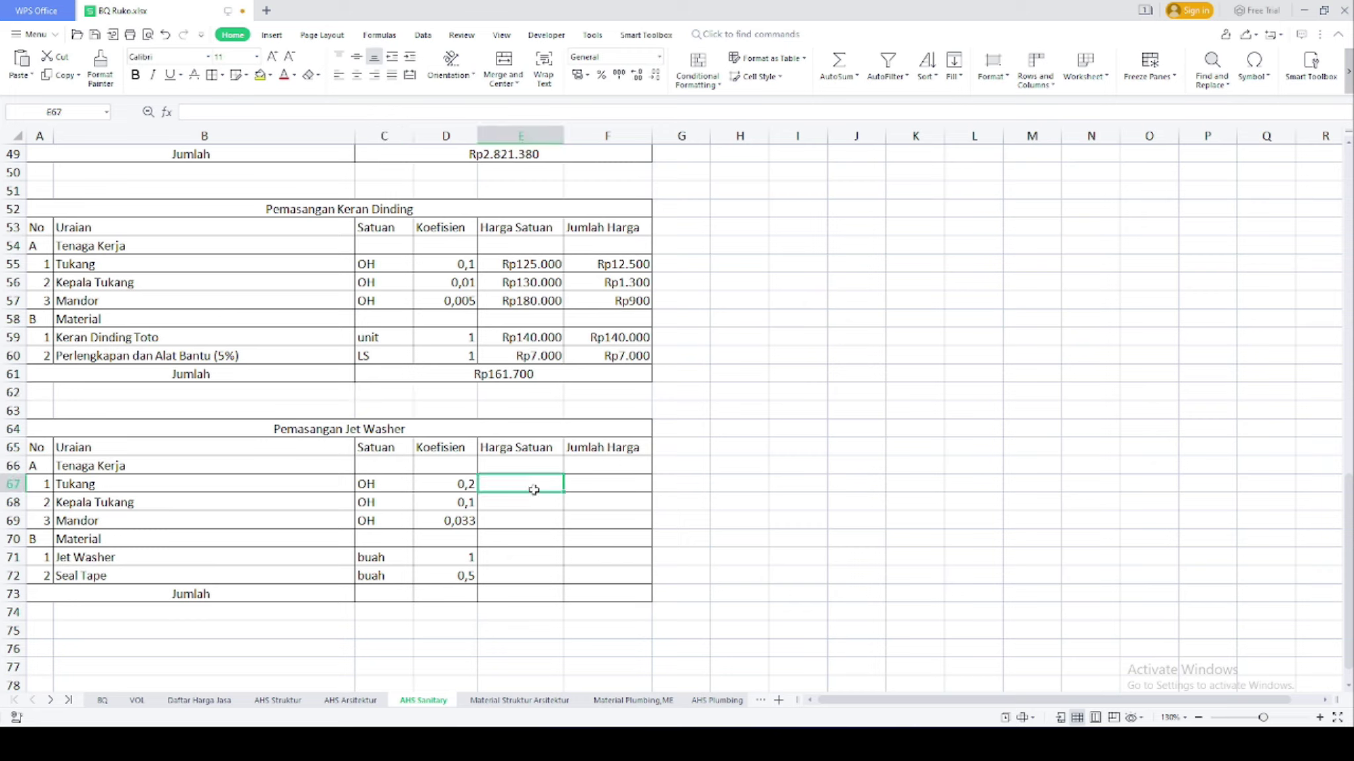
pyautogui.write('=')
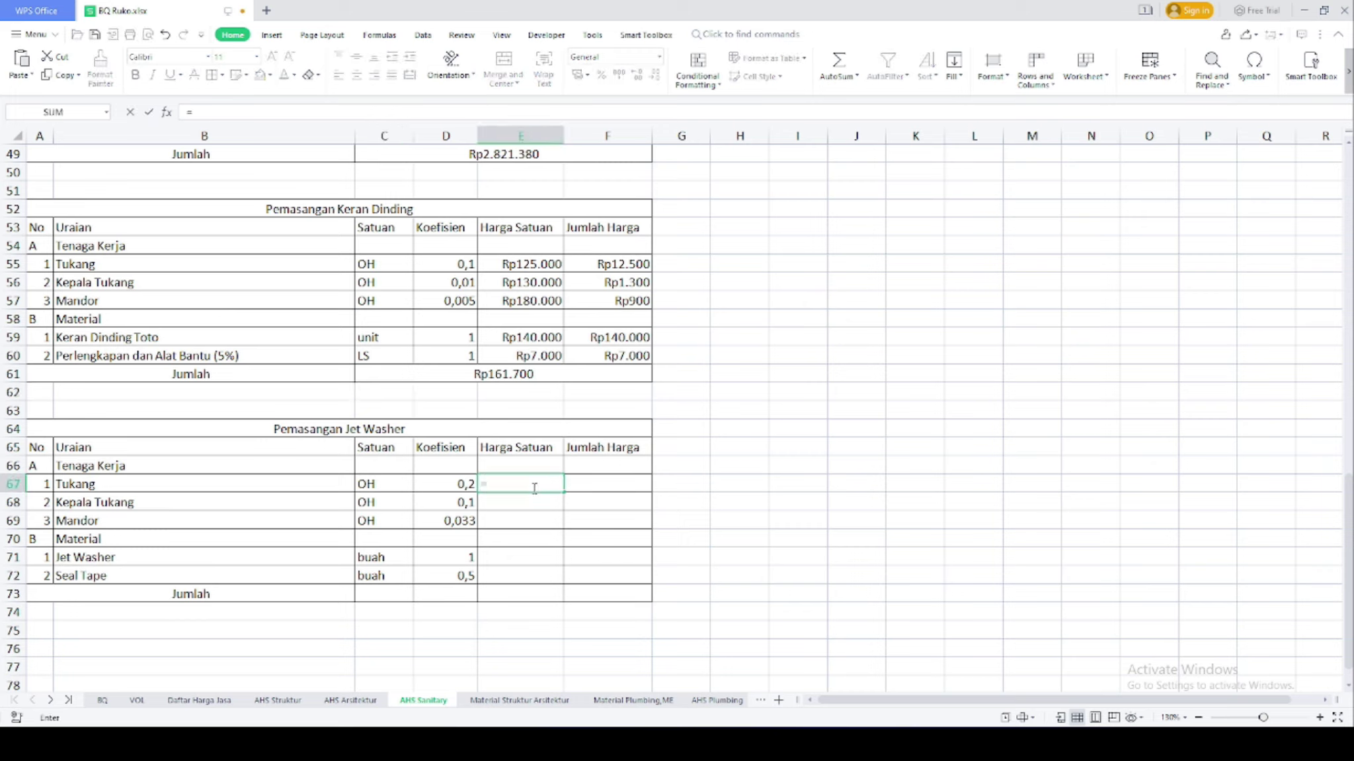
pyautogui.click(514, 268)
pyautogui.press('Return')
pyautogui.write('=')
pyautogui.click(509, 284)
pyautogui.press('Return')
pyautogui.write('=')
pyautogui.click(525, 301)
pyautogui.press('Return')
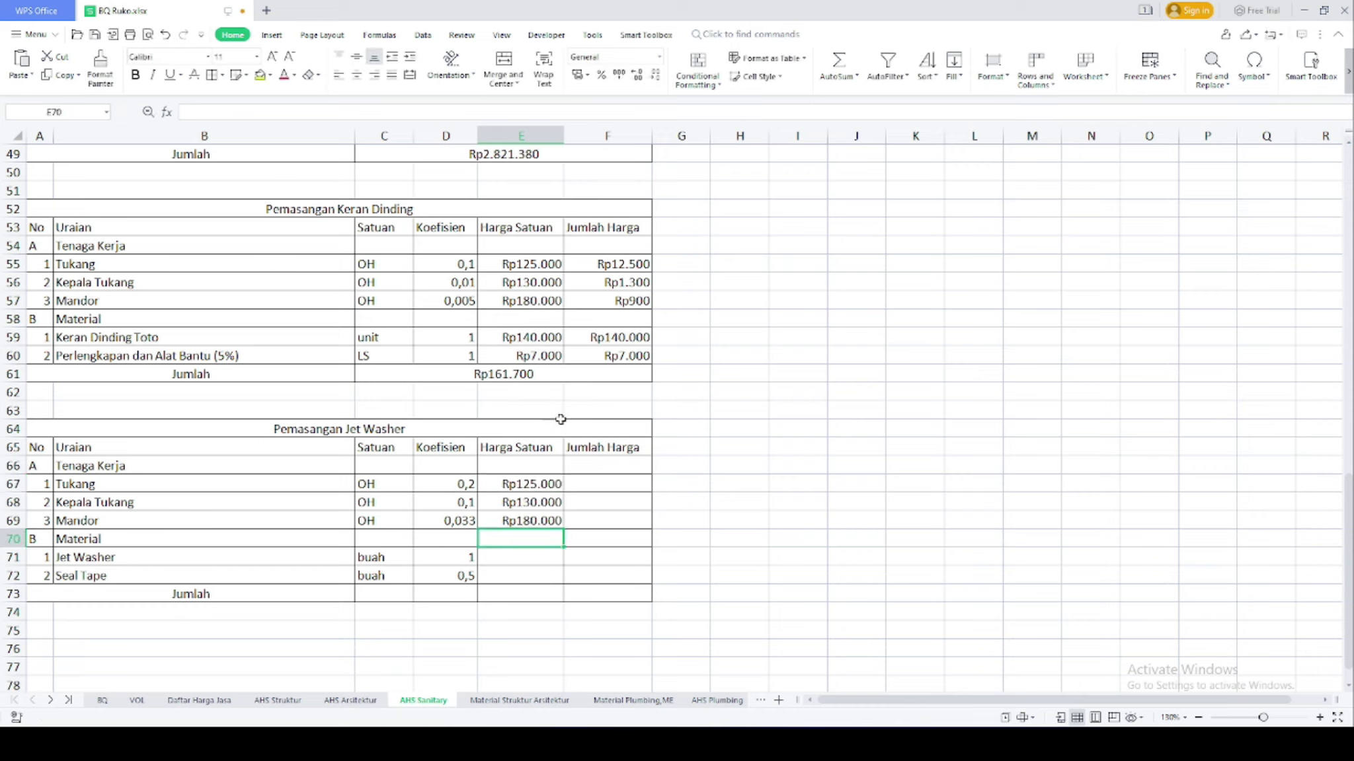
# Compute the Jet Washer table's labor amounts in F67:F69 as coefficient times unit price
pyautogui.click(605, 484)
pyautogui.write('=')
pyautogui.click(450, 483)
pyautogui.write('*')
pyautogui.click(497, 477)
pyautogui.press('Return')
pyautogui.click(604, 484)
pyautogui.moveTo(651, 492); pyautogui.dragTo(645, 529)
# Link the Jet Washer unit price in E71 to the jet washer price in the Material Plumbing,ME list
pyautogui.click(515, 557)
pyautogui.write('=')
pyautogui.click(351, 700)
pyautogui.click(519, 699)
pyautogui.click(633, 700)
pyautogui.scroll(2, 387, 470)
pyautogui.click(387, 470)
pyautogui.press('Return')
pyautogui.click(585, 557)
# Switch to the web browser and search Google for "harga seal tape" to price the Seal Tape item in E72
pyautogui.click(519, 575)
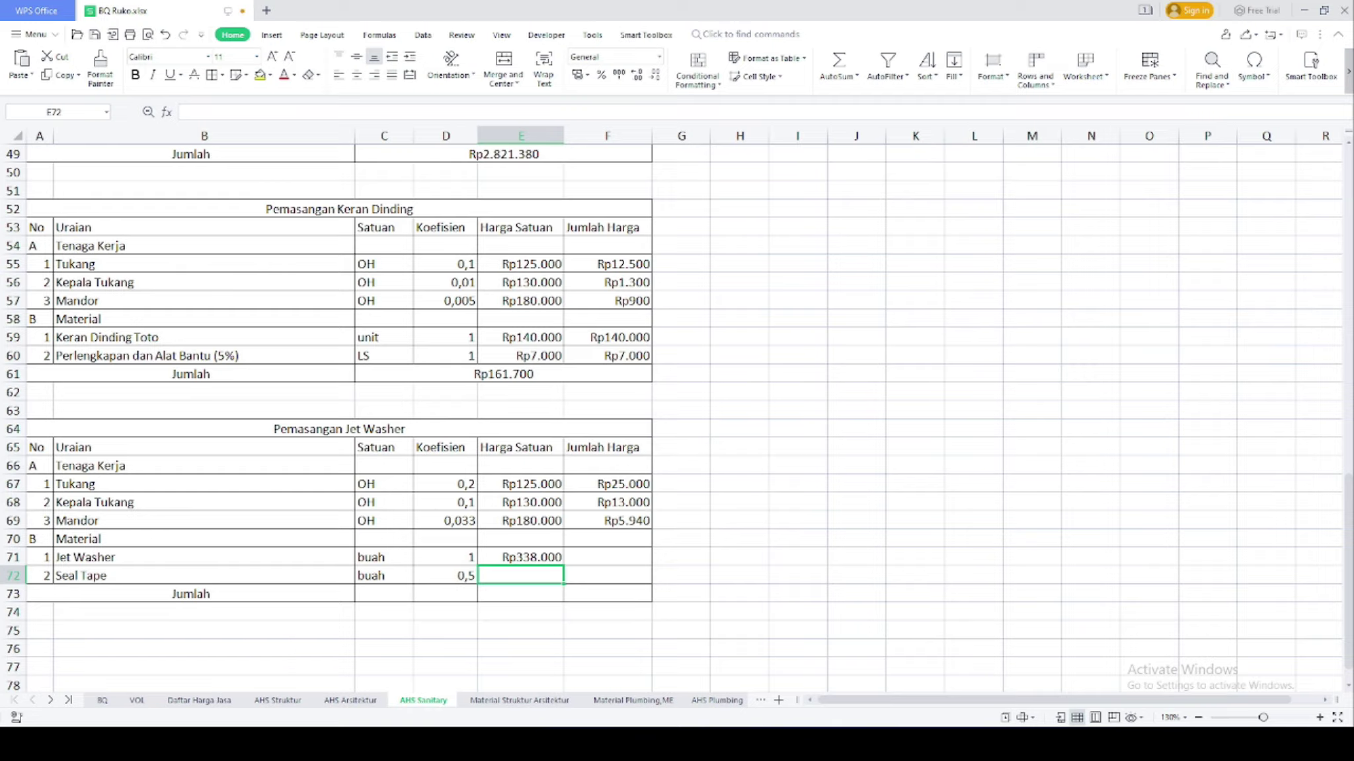
pyautogui.hotkey('alt', 'Tab')
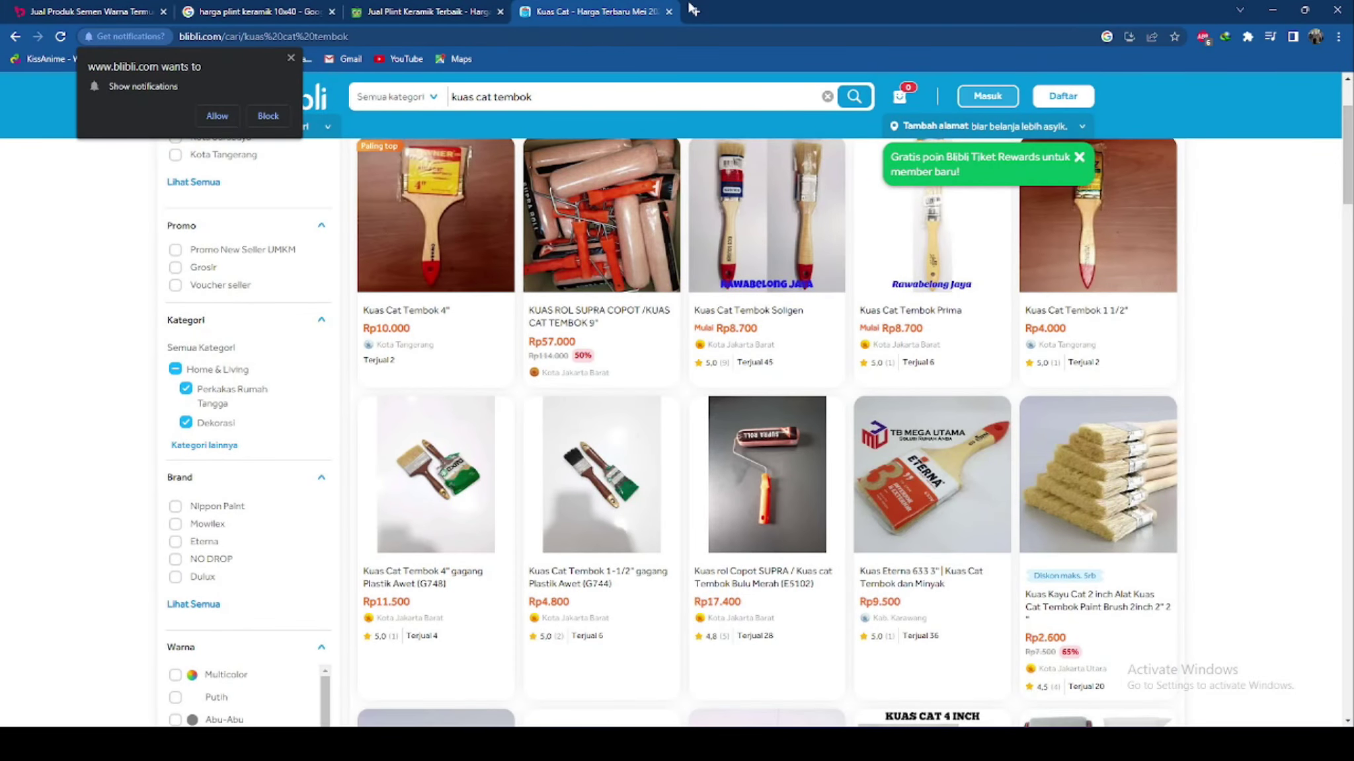
pyautogui.click(692, 9)
pyautogui.write('harga 1')
pyautogui.press('BackSpace')
pyautogui.write('seal tape')
pyautogui.press('Return')
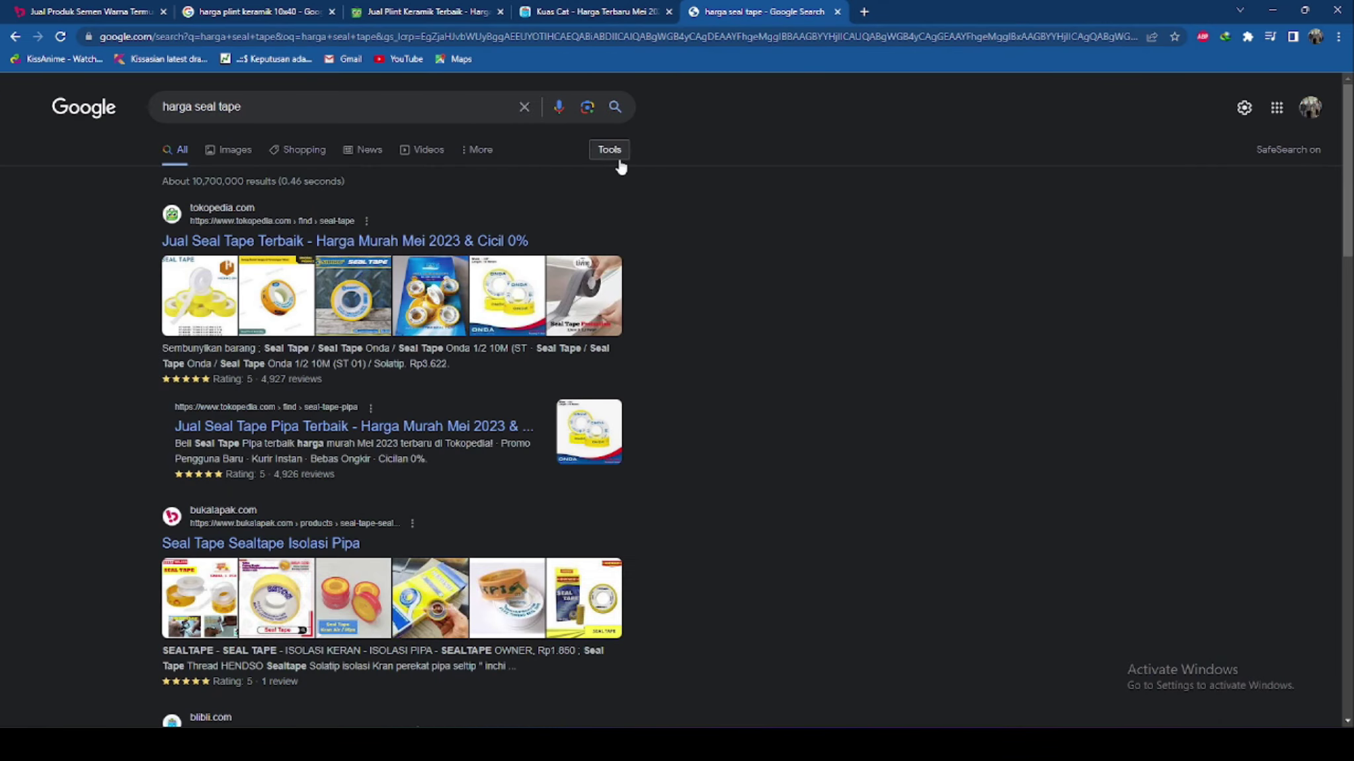
# Check seal tape prices in the Tokopedia listings, switch back to the WPS workbook and enter 3500 as the Seal Tape unit price
pyautogui.click(242, 248)
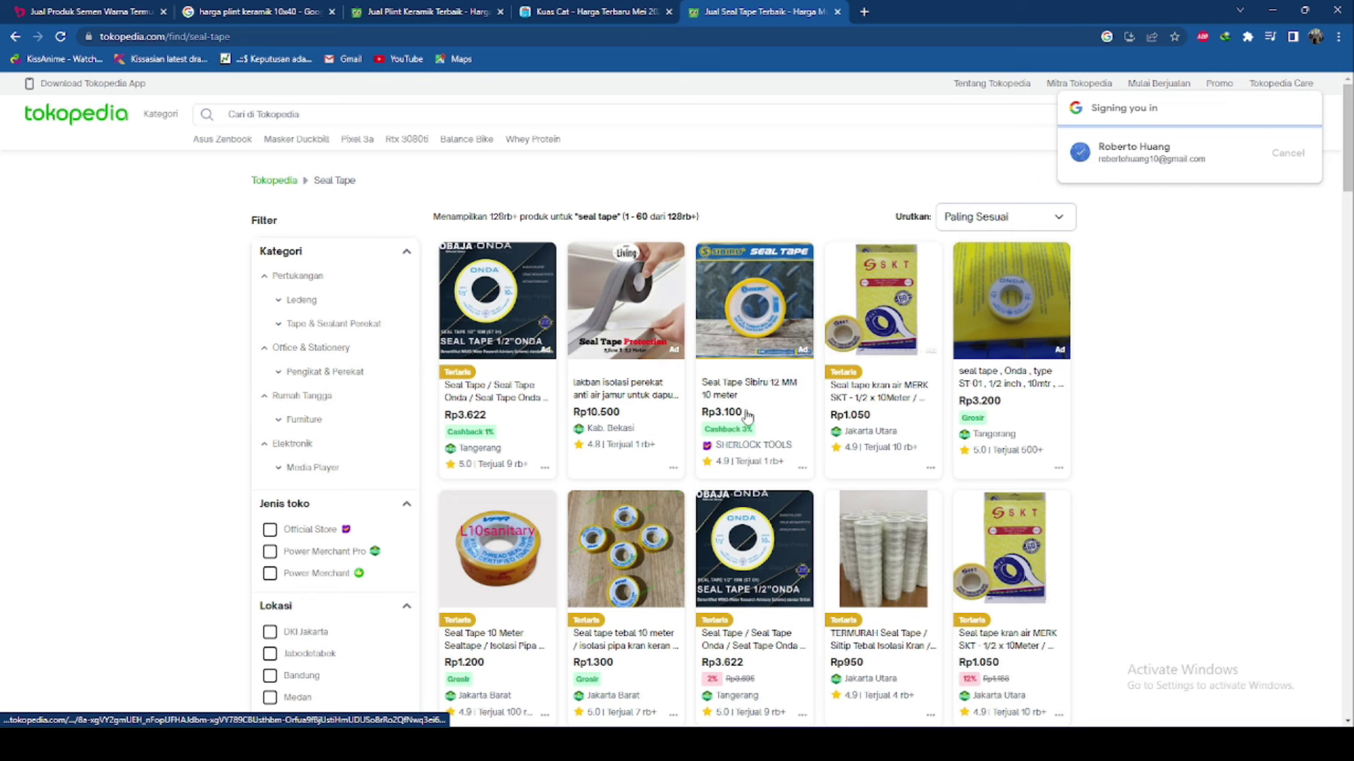
pyautogui.hotkey('alt', 'Tab')
pyautogui.write('3500')
# Add Seal Tape in row 49 of the Material Struktur Arsitektur list with price 3500 and unit buah
pyautogui.click(520, 700)
pyautogui.click(110, 630)
pyautogui.write('Seal Tape')
pyautogui.press('Tab')
pyautogui.write('3500')
pyautogui.press('Tab')
pyautogui.write('buah')
pyautogui.press('Return')
# Link the Seal Tape unit price in E72 of AHS Sanitary to its price in C49 of Material Struktur Arsitektur
pyautogui.click(423, 700)
pyautogui.write('=')
pyautogui.click(512, 702)
pyautogui.click(362, 625)
pyautogui.press('Return')
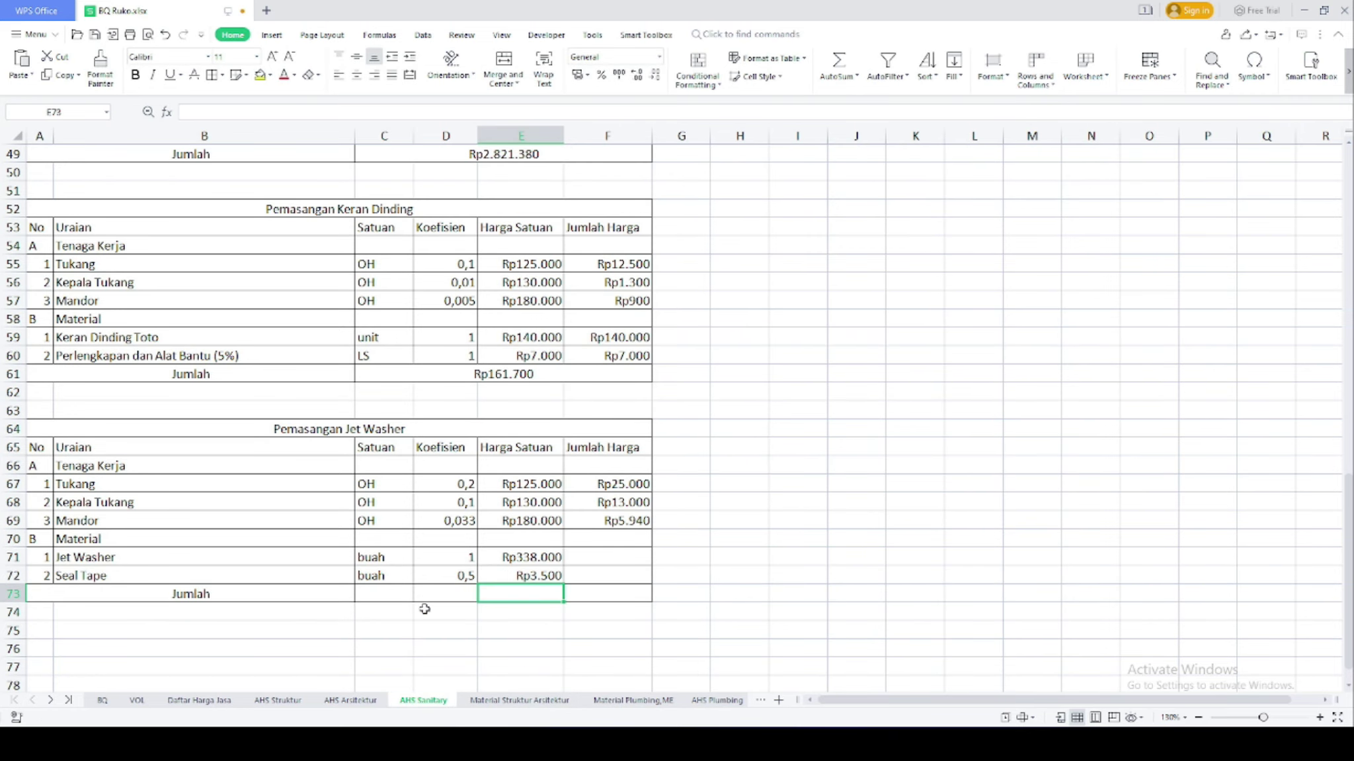
# Compute the Jet Washer table's material amounts in F71:F72 as coefficient times unit price
pyautogui.click(604, 557)
pyautogui.write('=')
pyautogui.click(465, 555)
pyautogui.write('*')
pyautogui.click(521, 558)
pyautogui.press('Return')
pyautogui.click(604, 557)
pyautogui.moveTo(651, 566); pyautogui.dragTo(651, 577)
# Merge and center C73:F73 in the Jumlah row and total the Jet Washer amounts F67:F72 there with SUM
pyautogui.moveTo(384, 593); pyautogui.dragTo(608, 594)
pyautogui.click(501, 65)
pyautogui.write('=sum(')
pyautogui.moveTo(605, 485); pyautogui.dragTo(603, 574)
pyautogui.press('Return')
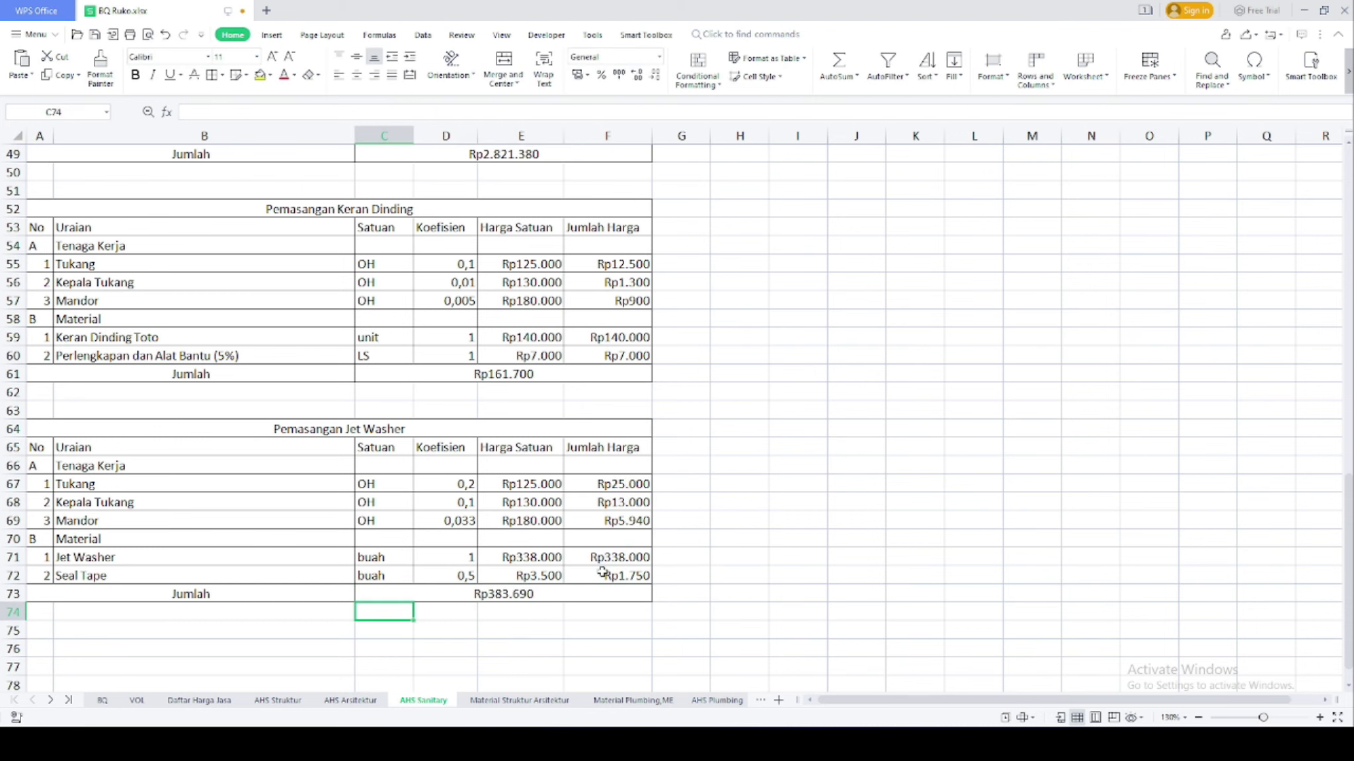
# Review the AHS Sanitary tables and the BQ sheet's work items from the structural sections through to the Grand Total
pyautogui.scroll(-2, 601, 572)
pyautogui.scroll(16, 602, 573)
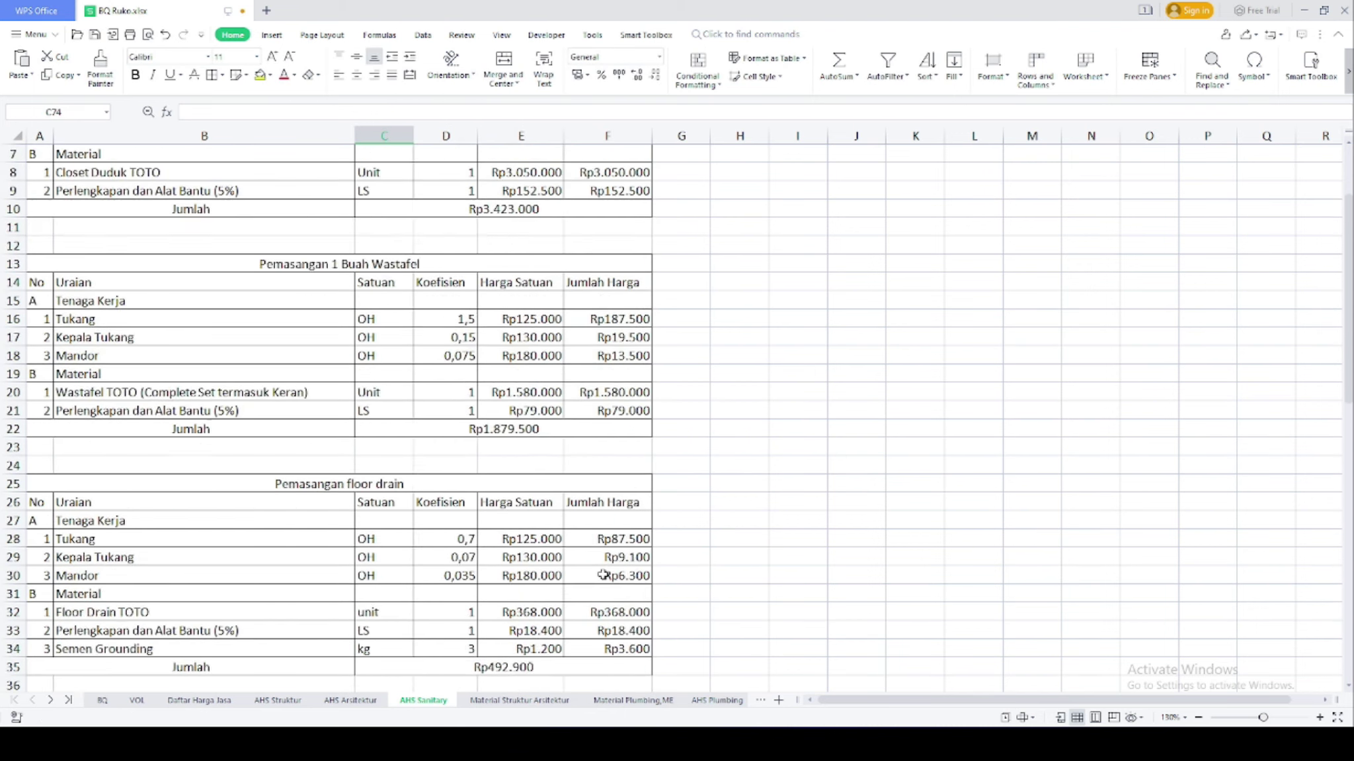
pyautogui.scroll(2, 604, 575)
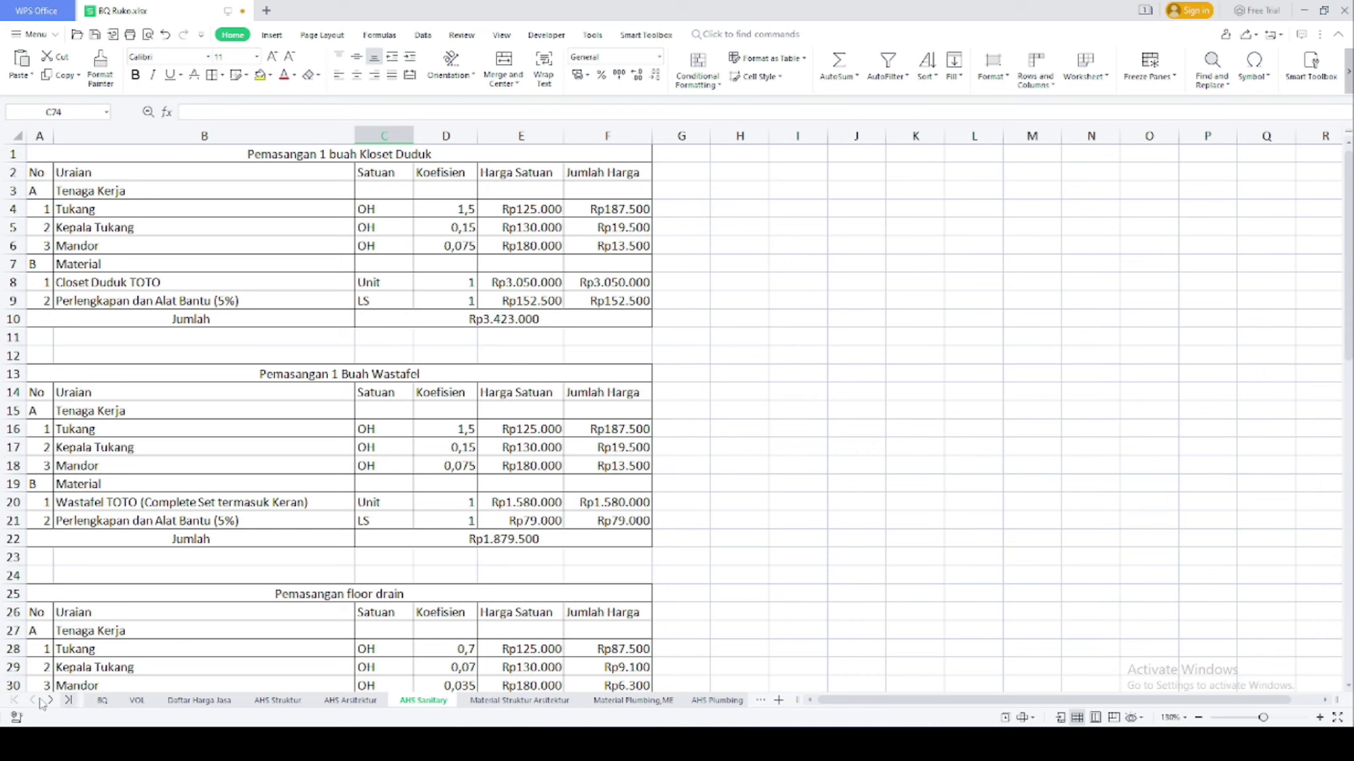
pyautogui.click(102, 706)
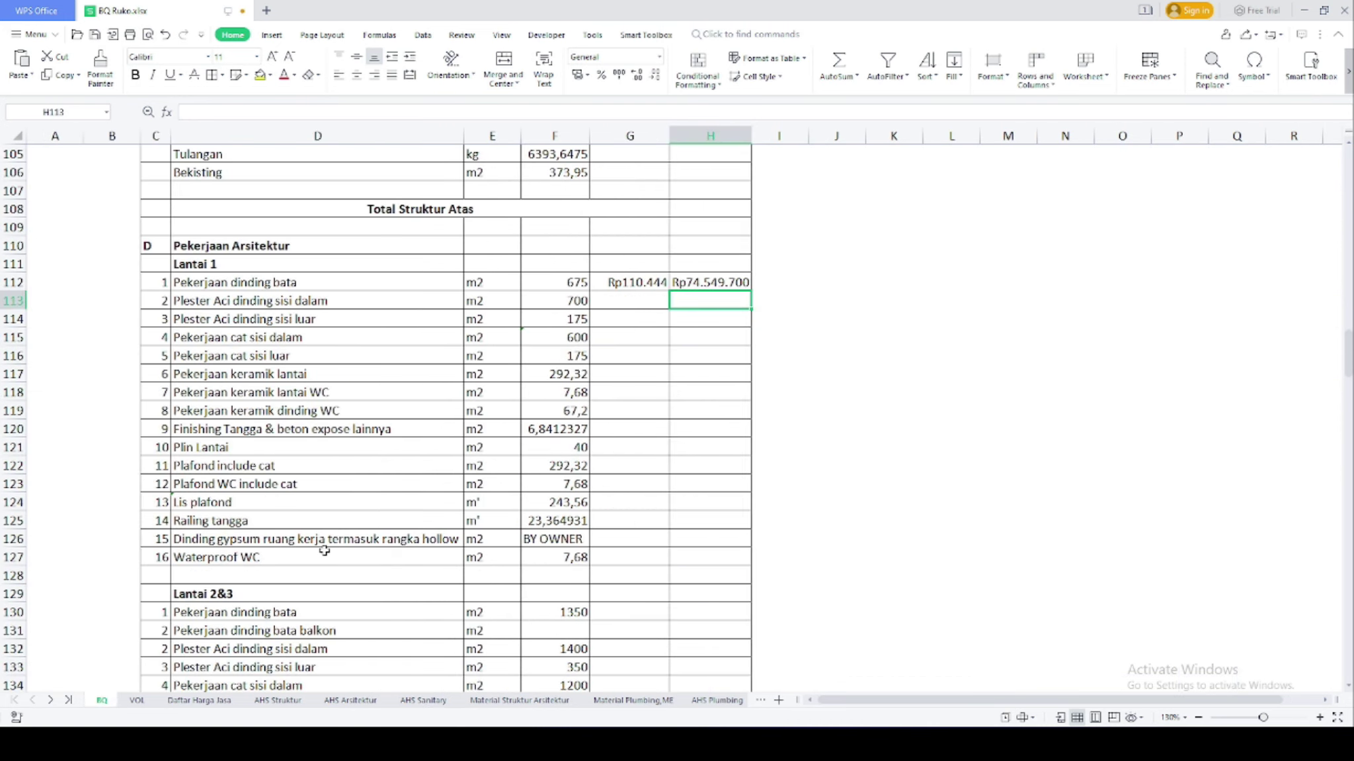
pyautogui.scroll(-1, 325, 550)
pyautogui.scroll(7, 325, 550)
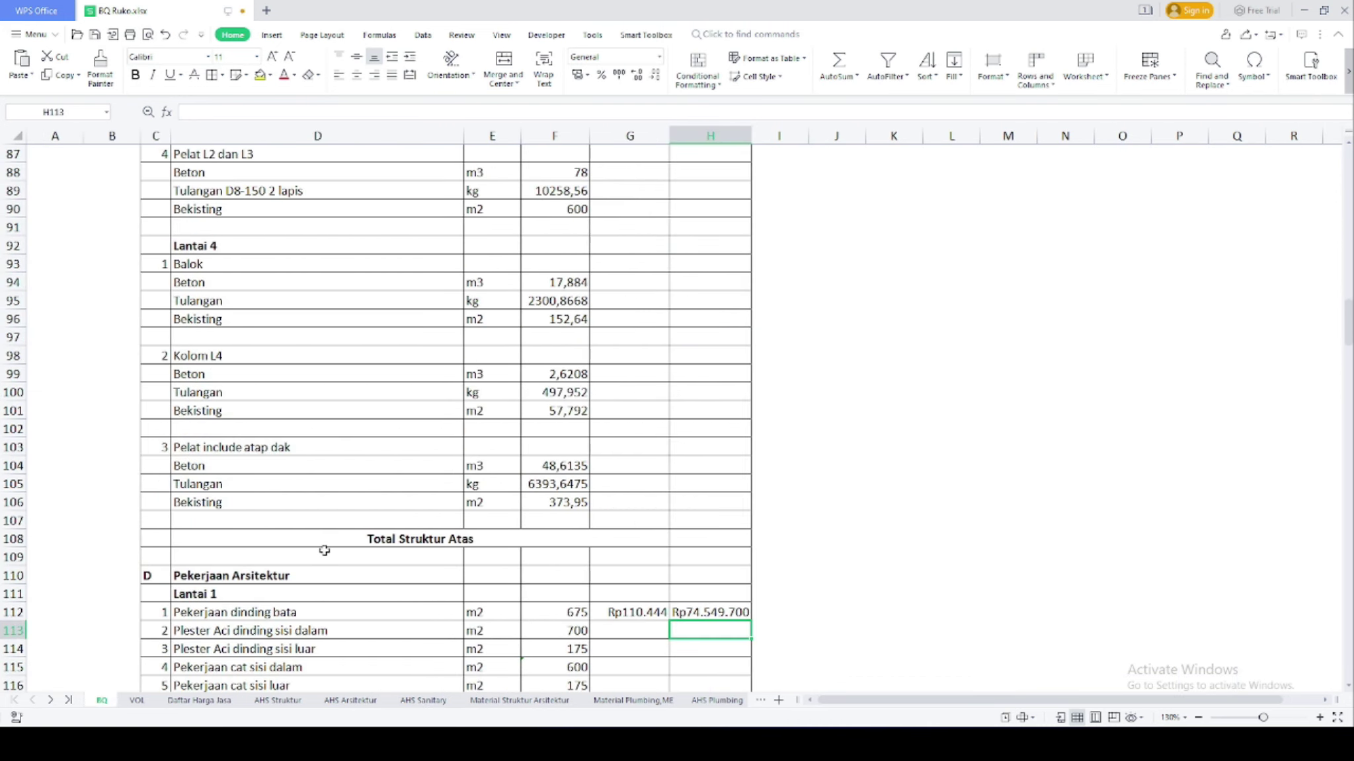
pyautogui.scroll(-15, 325, 555)
pyautogui.scroll(-7, 325, 570)
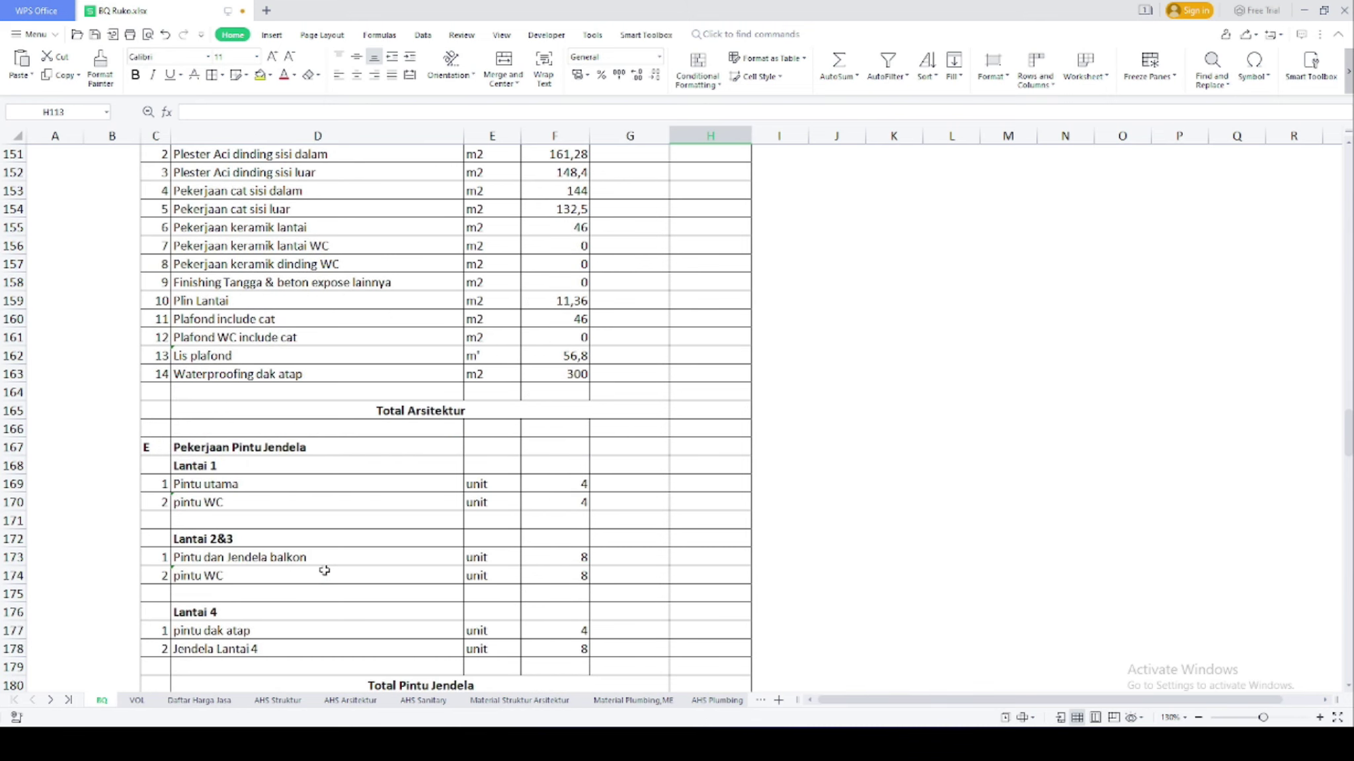
pyautogui.scroll(13, 335, 554)
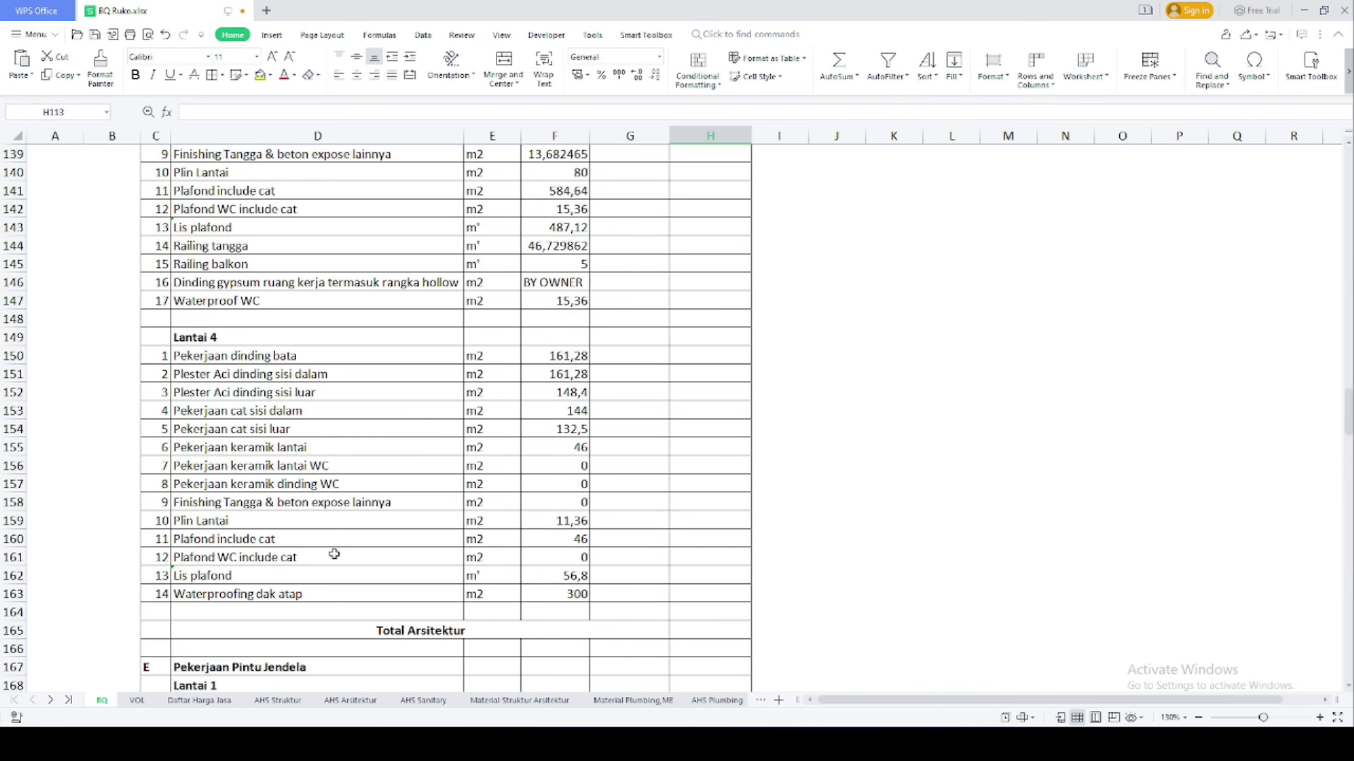
pyautogui.scroll(18, 334, 554)
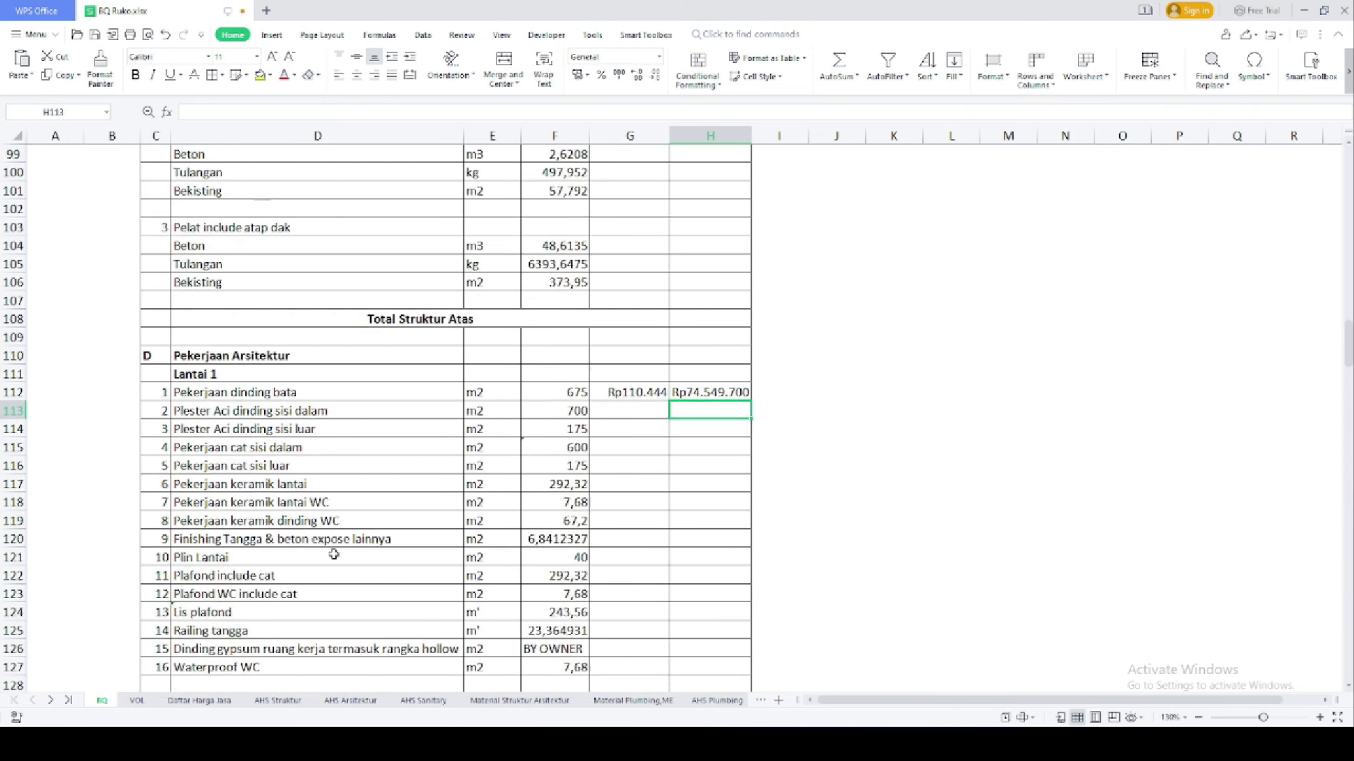
pyautogui.scroll(9, 334, 560)
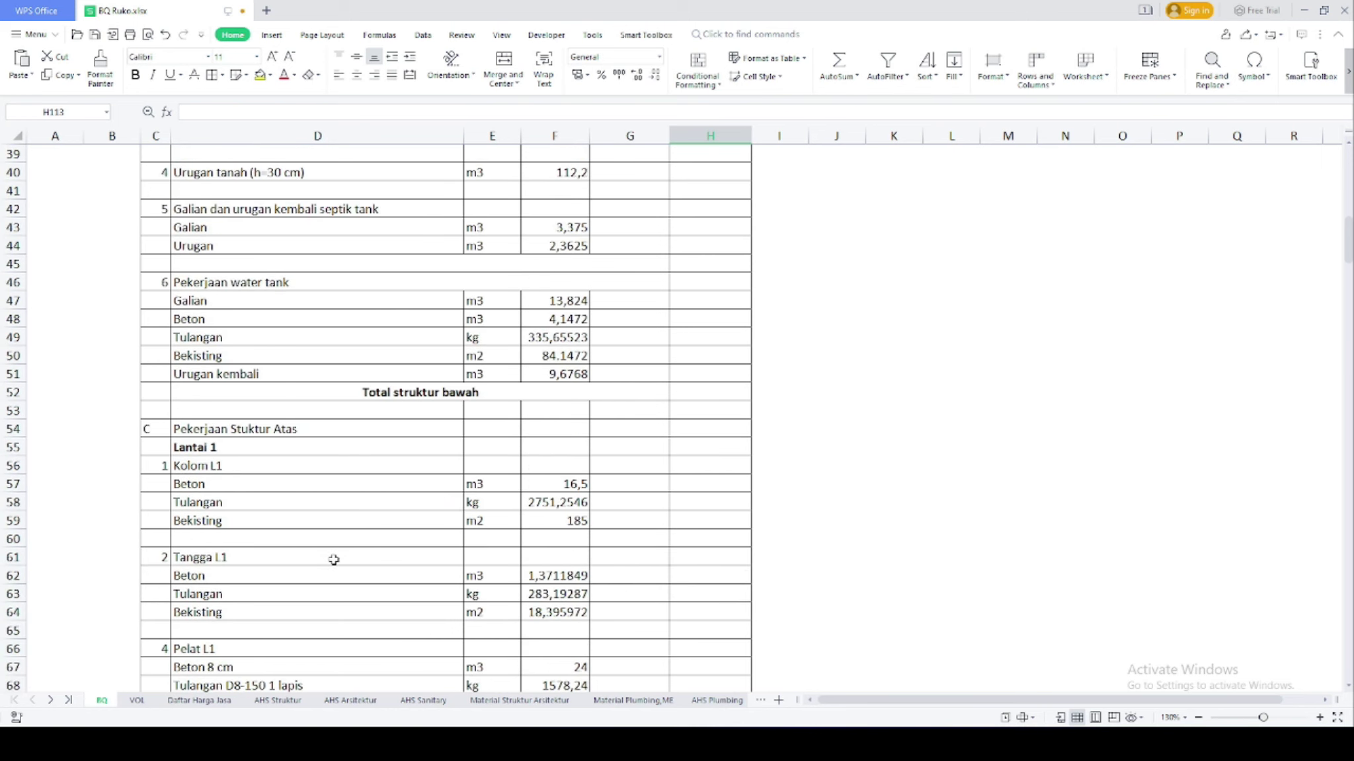
pyautogui.scroll(-20, 334, 560)
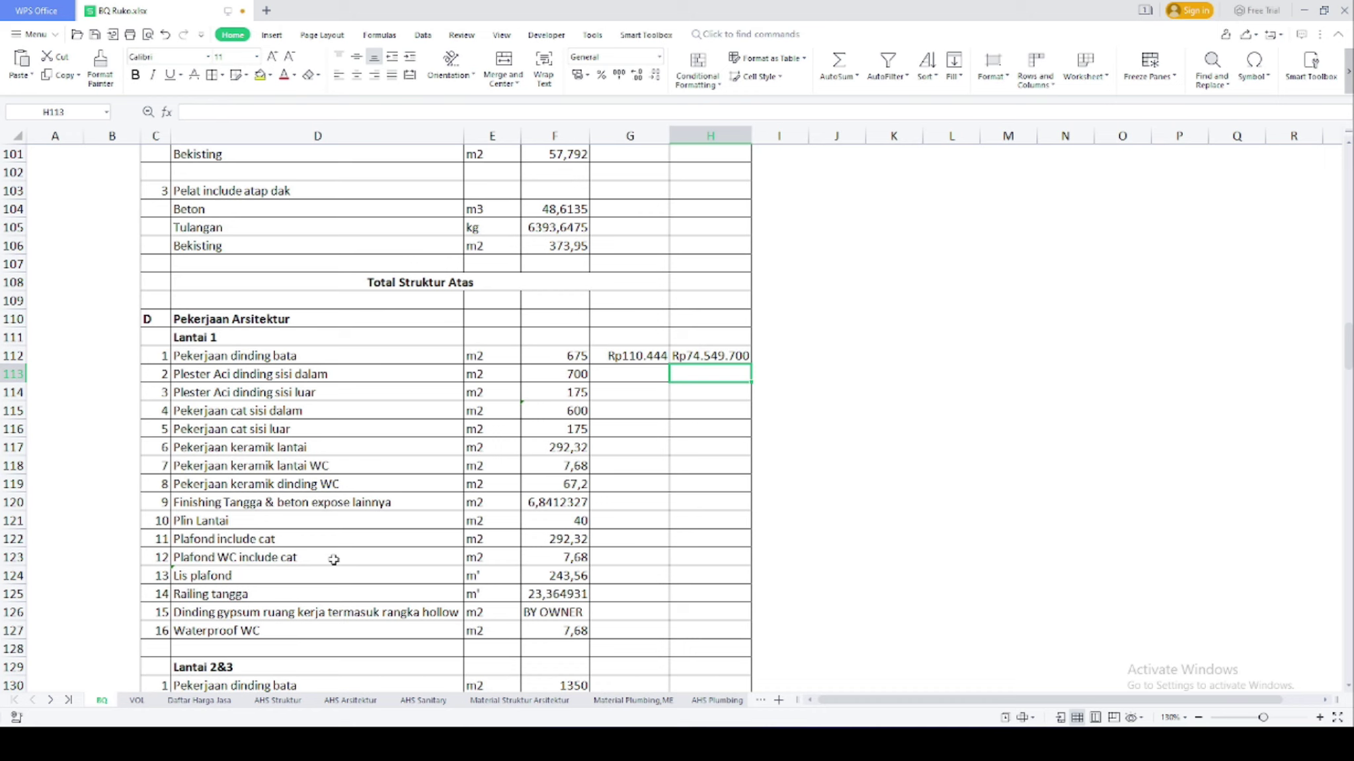
pyautogui.scroll(-19, 335, 560)
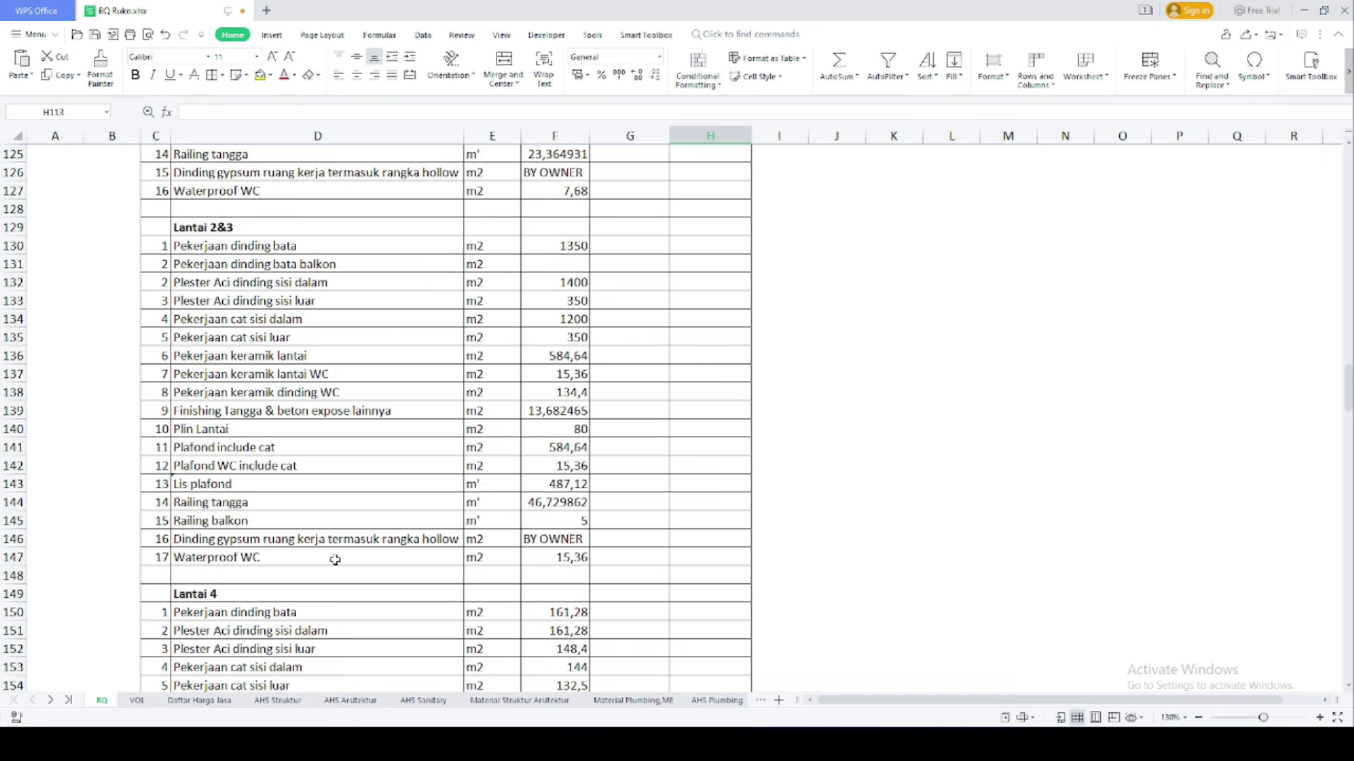
pyautogui.scroll(-3, 335, 560)
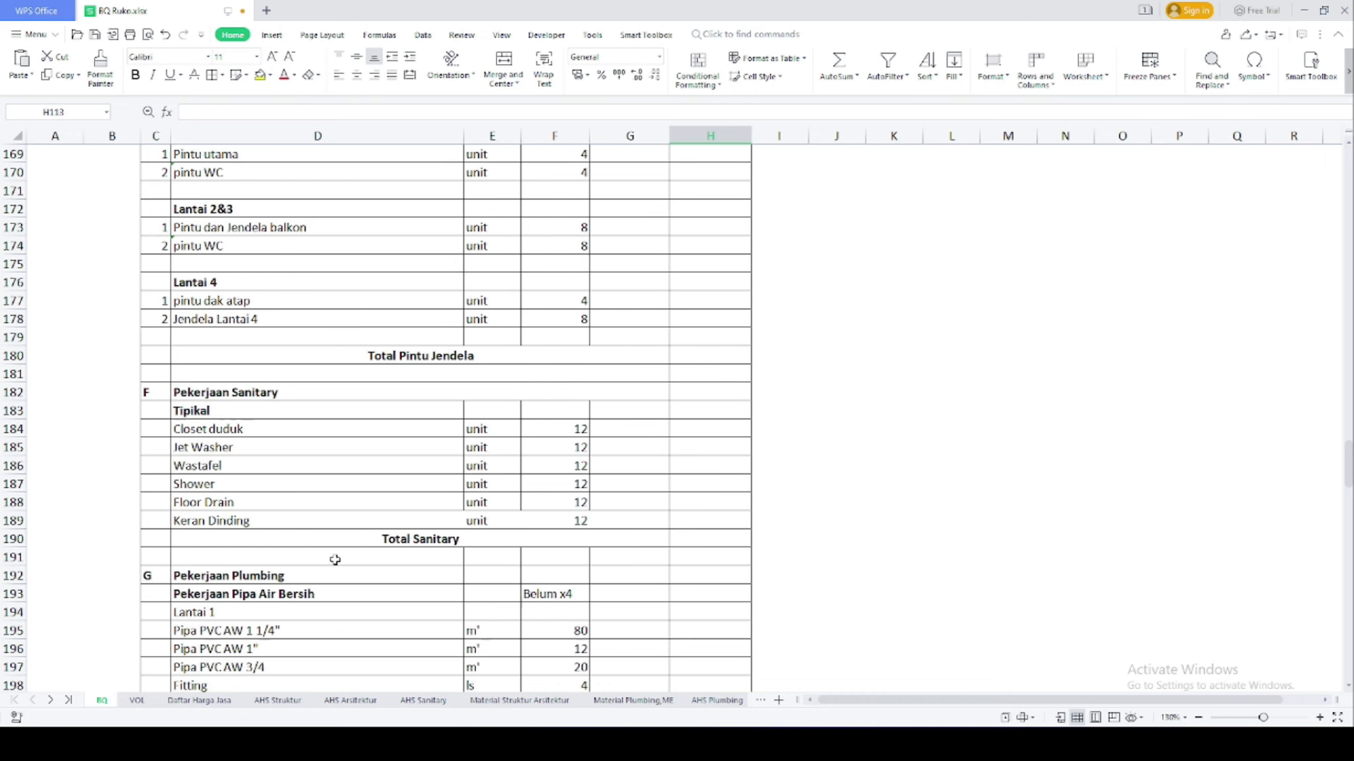
pyautogui.scroll(-17, 335, 560)
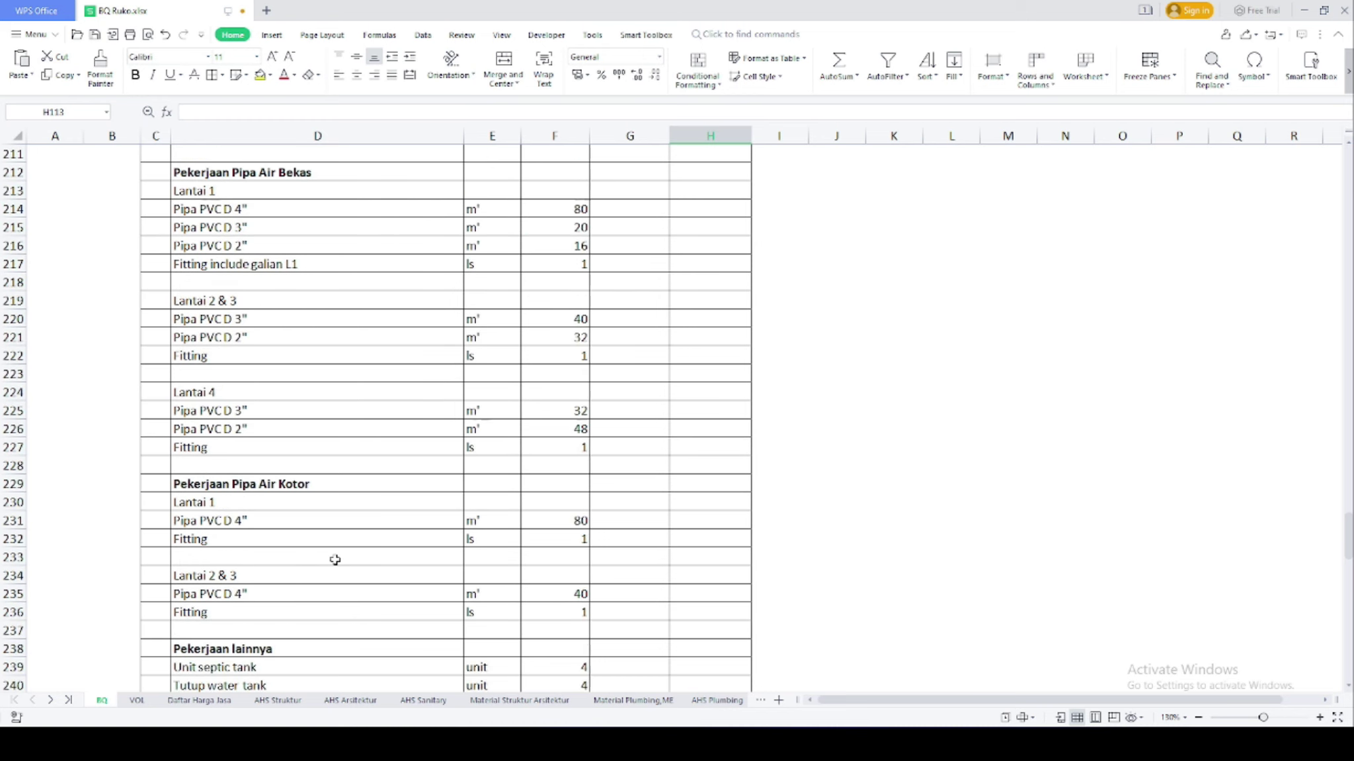
pyautogui.scroll(-11, 335, 560)
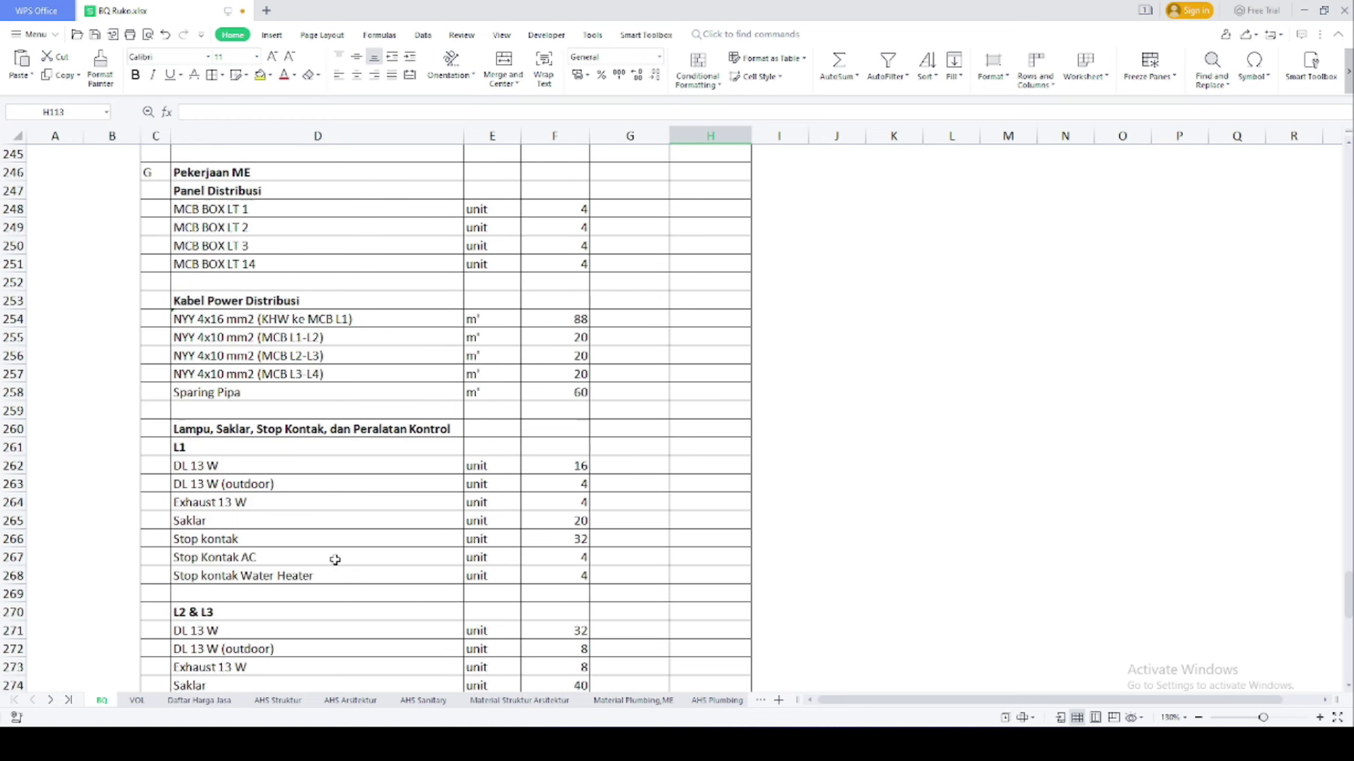
pyautogui.scroll(-8, 335, 560)
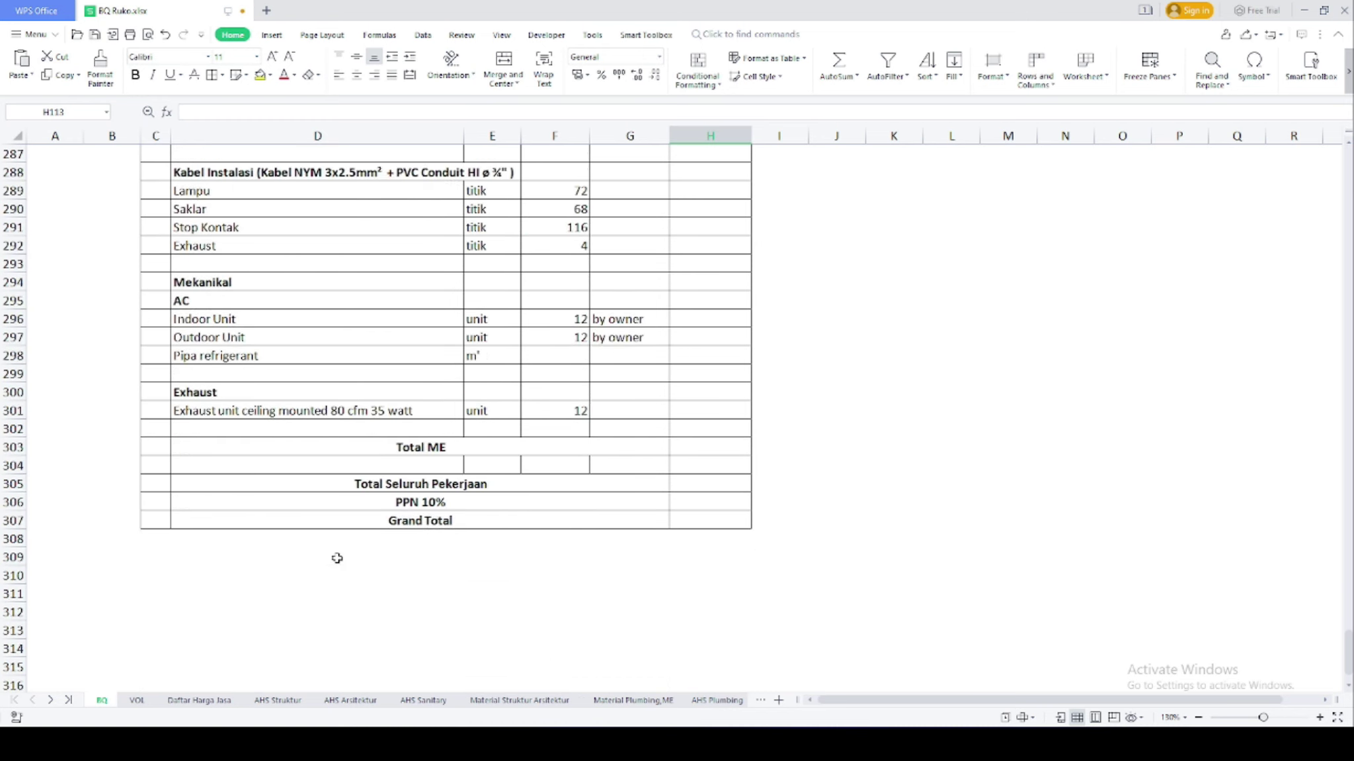
pyautogui.scroll(20, 337, 557)
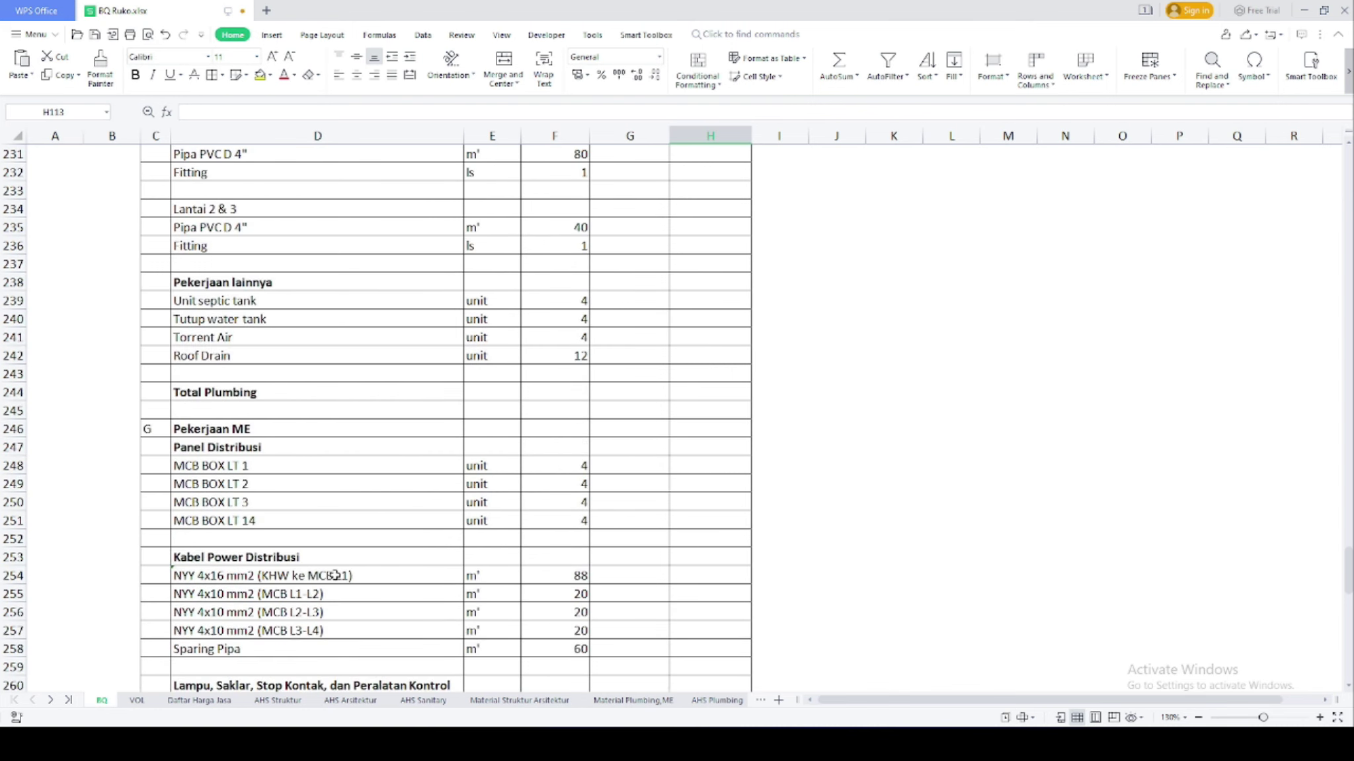
pyautogui.scroll(15, 335, 575)
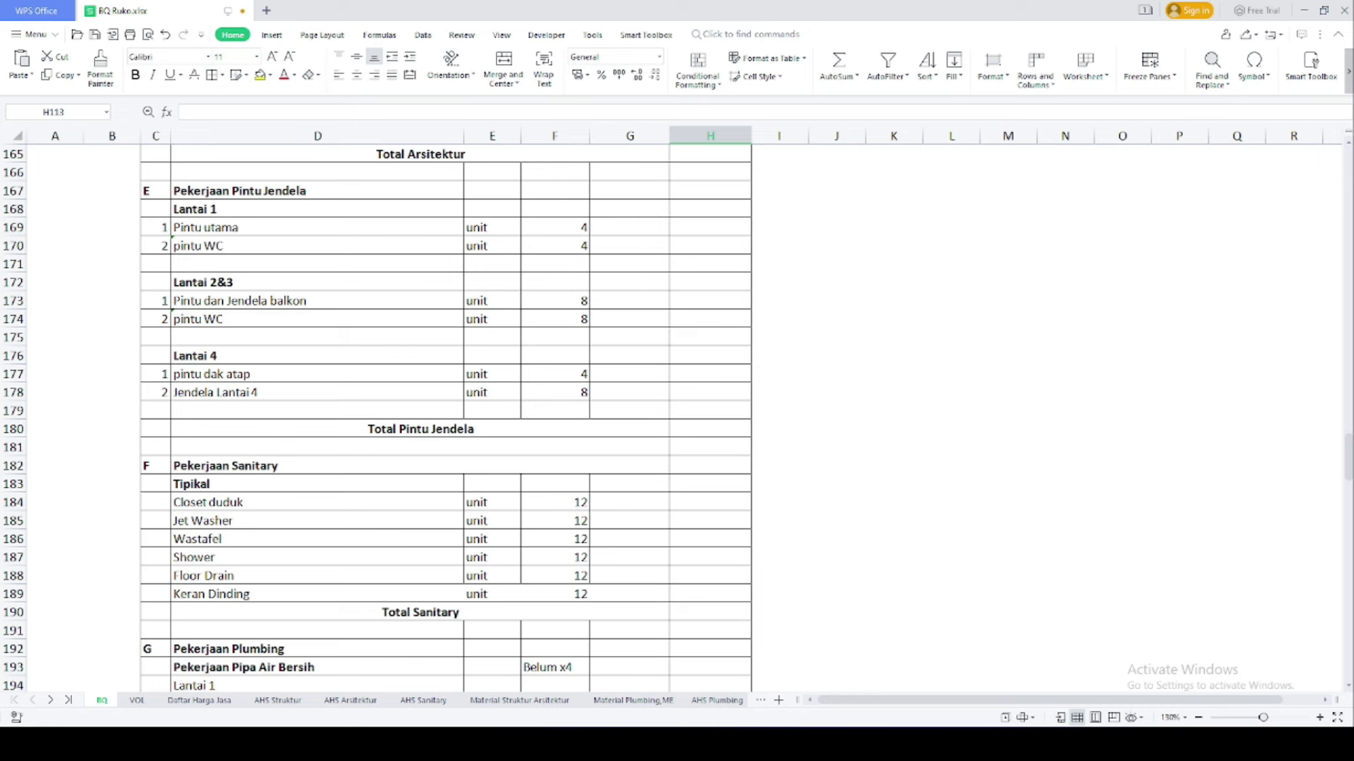
# Open the Material Struktur Arsitektur sheet at the end of its material list
pyautogui.click(532, 703)
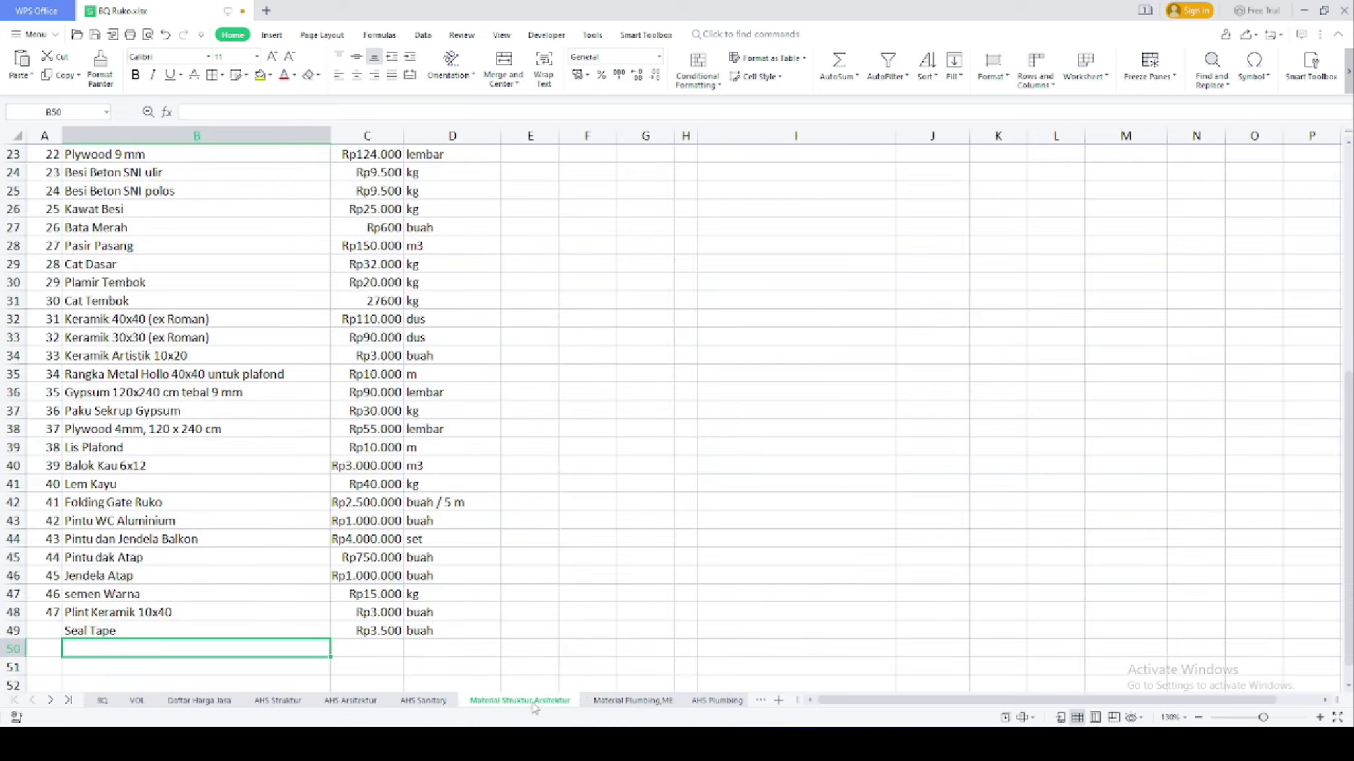